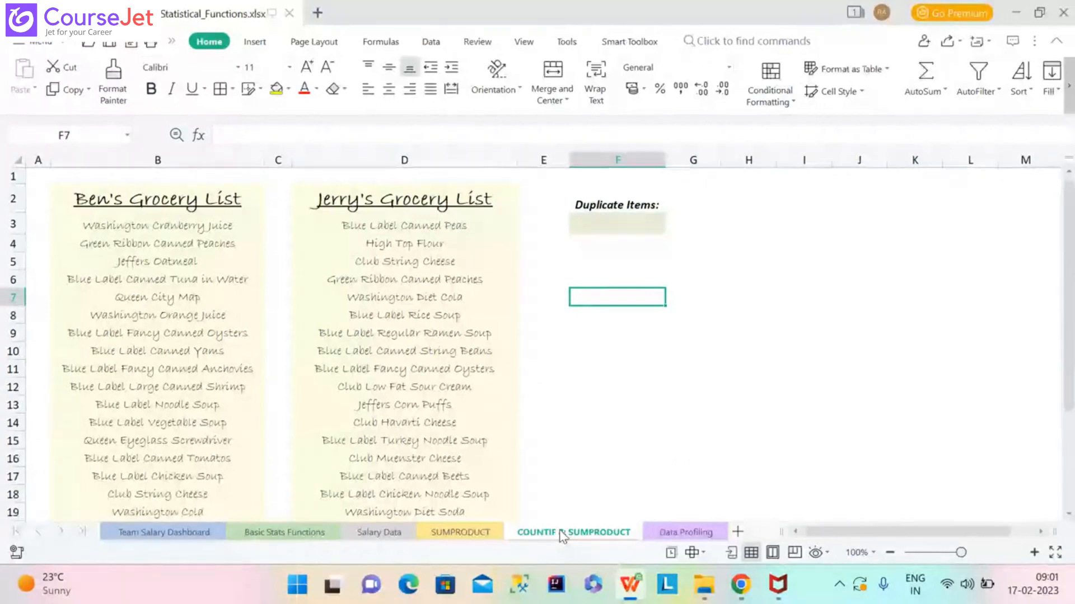
Insert a blank column left of column F, then drag columns E and F wider.
click(617, 222)
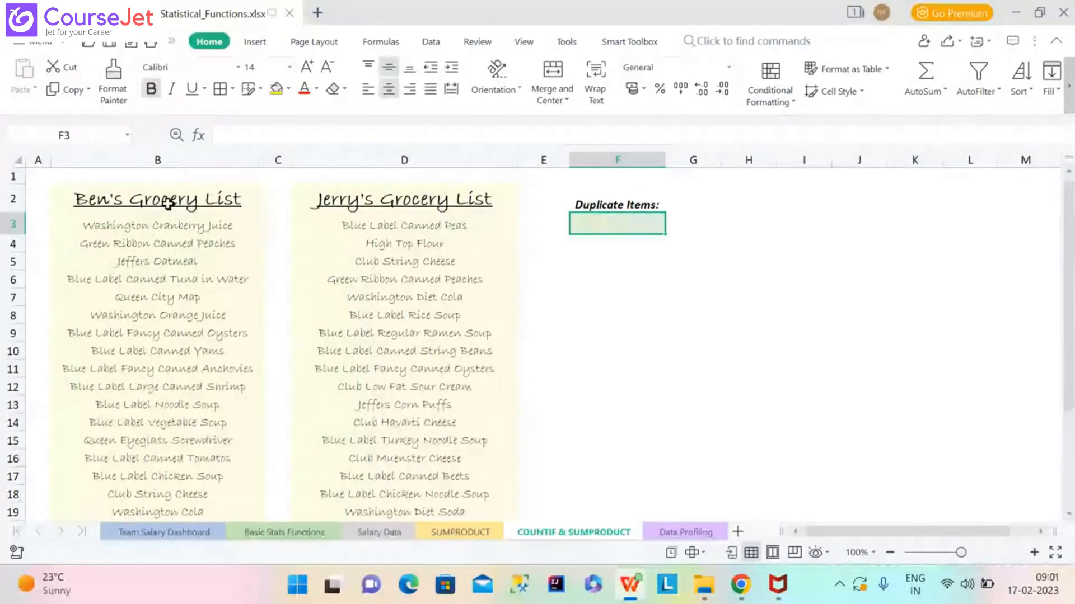
click(184, 151)
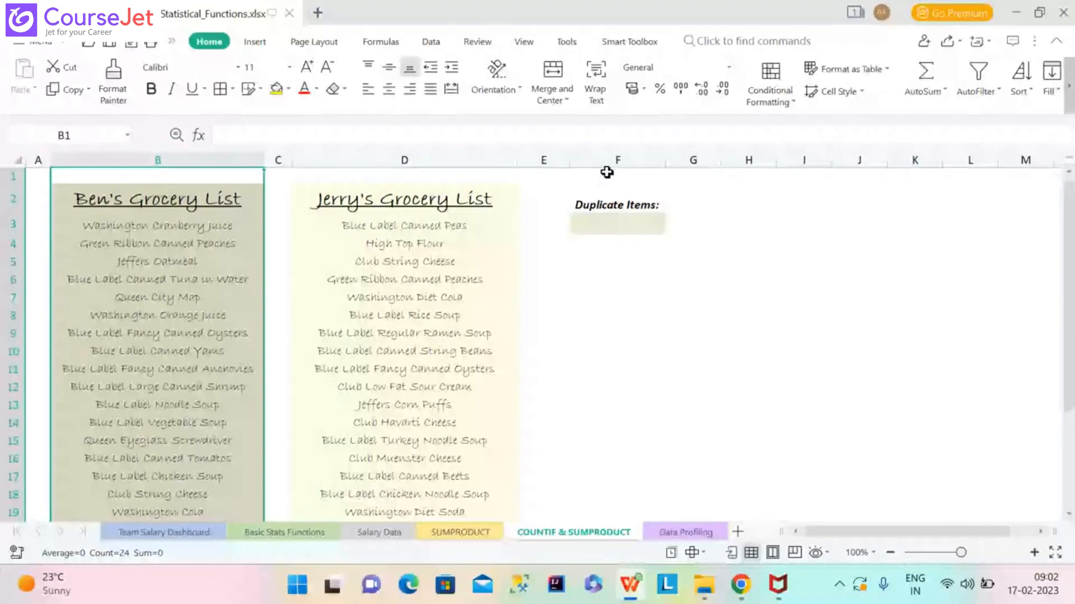
click(607, 173)
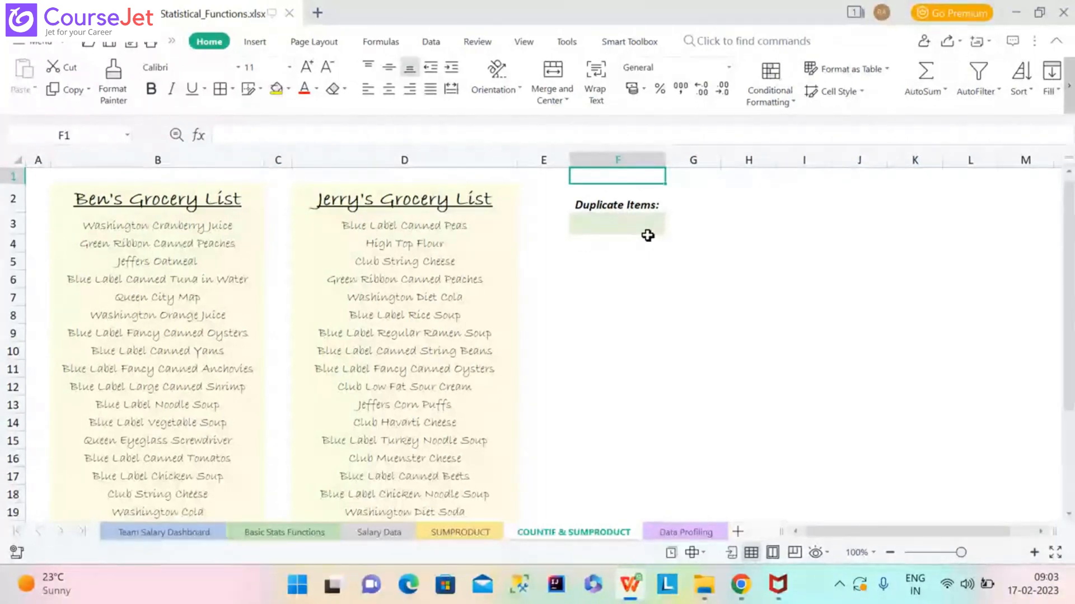
click(598, 148)
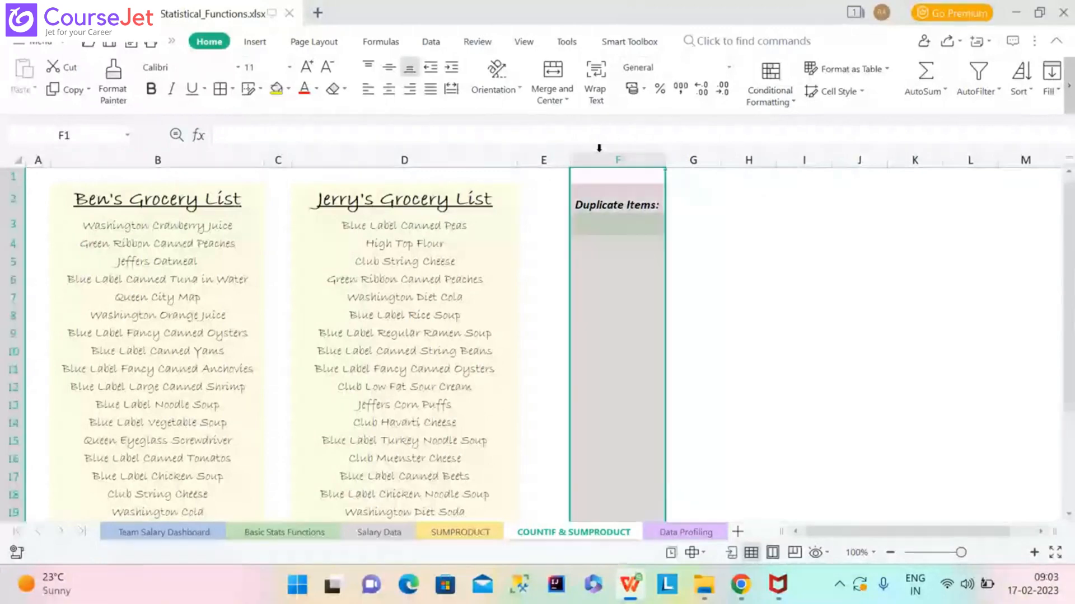
right_click(599, 148)
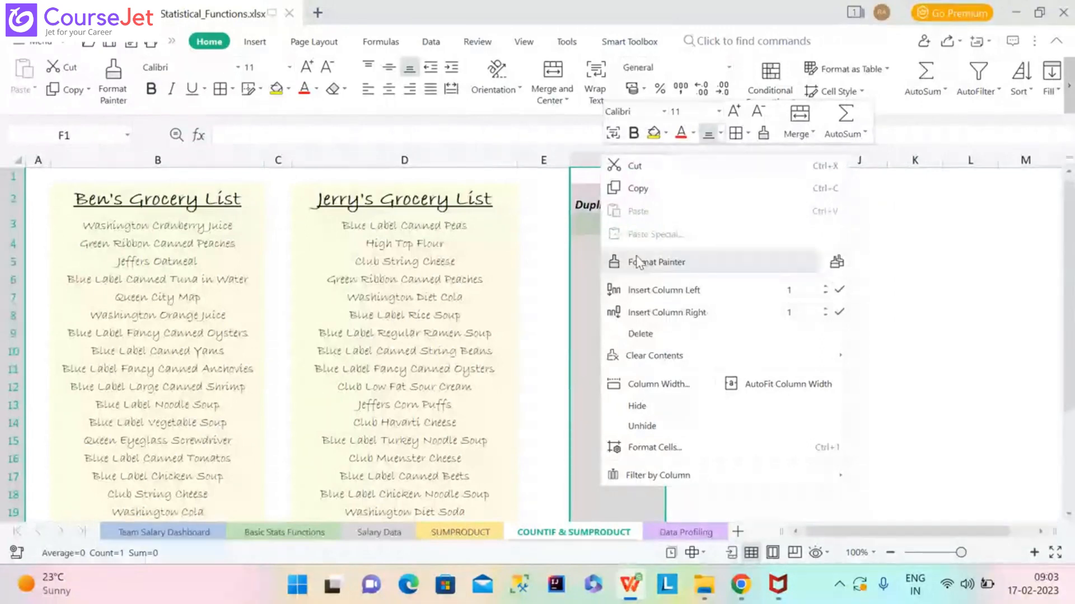
click(644, 290)
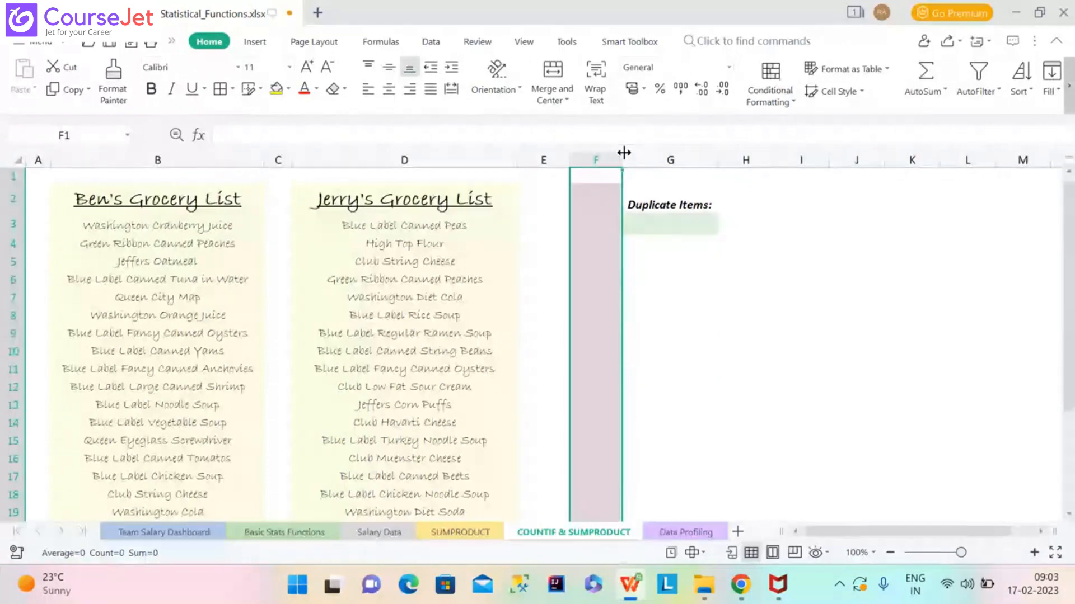
drag(568, 158, 652, 149)
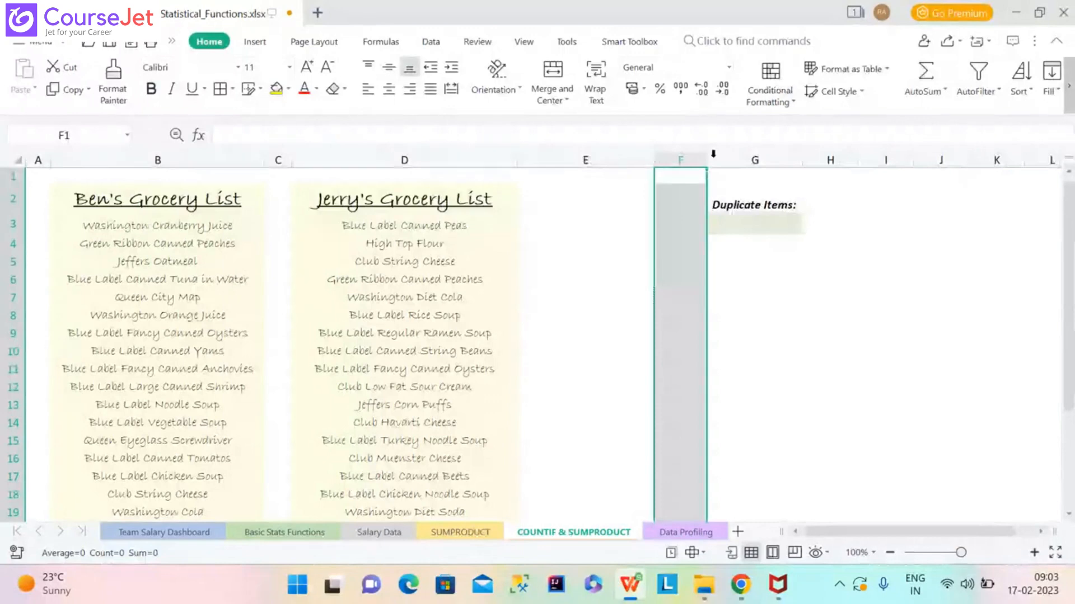
drag(706, 159, 778, 158)
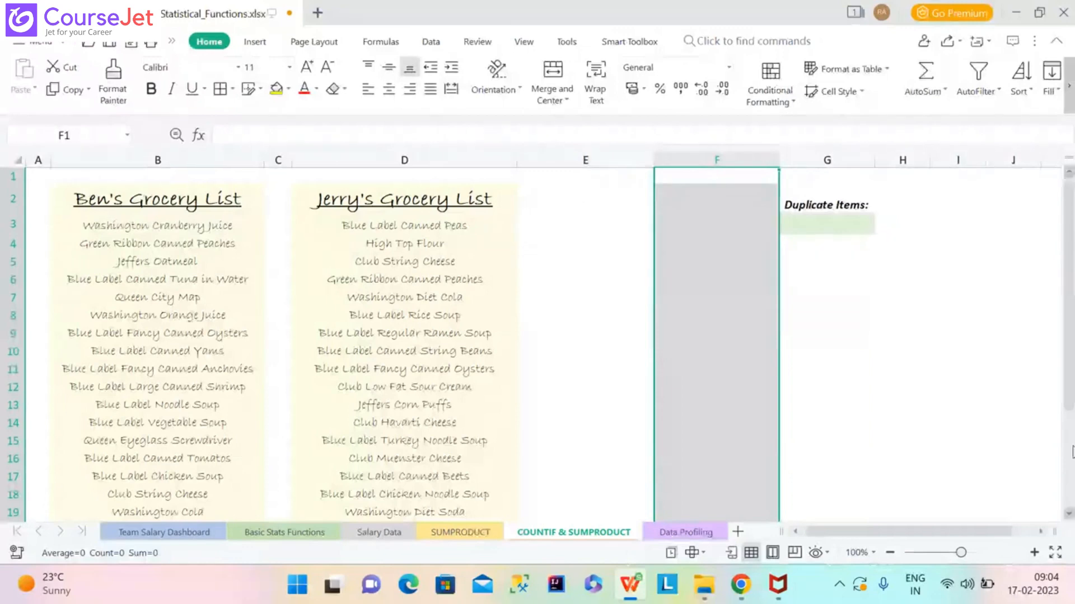
click(1068, 515)
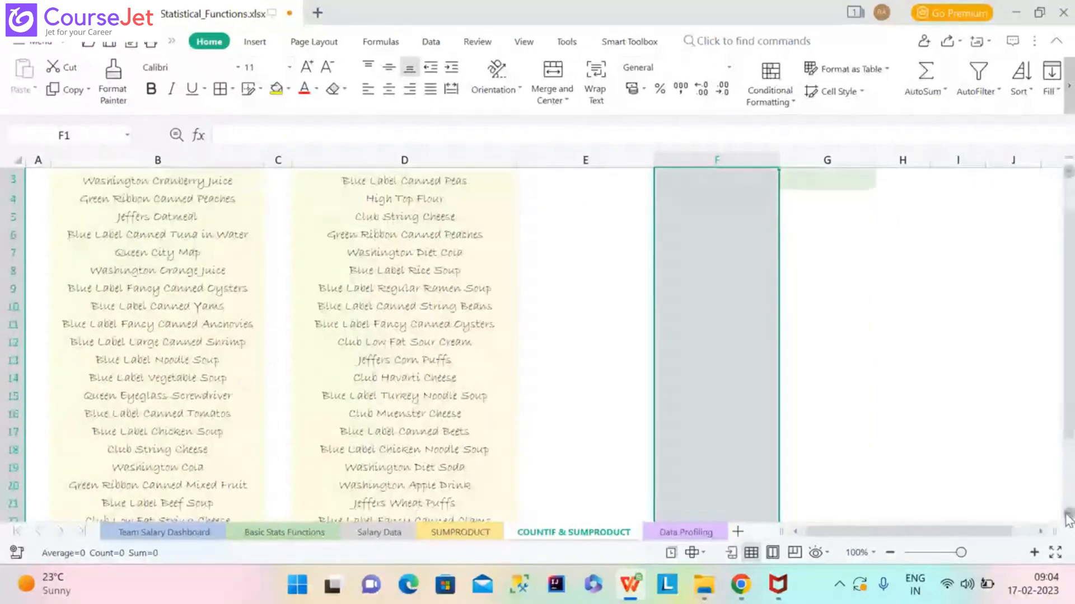
click(1068, 515)
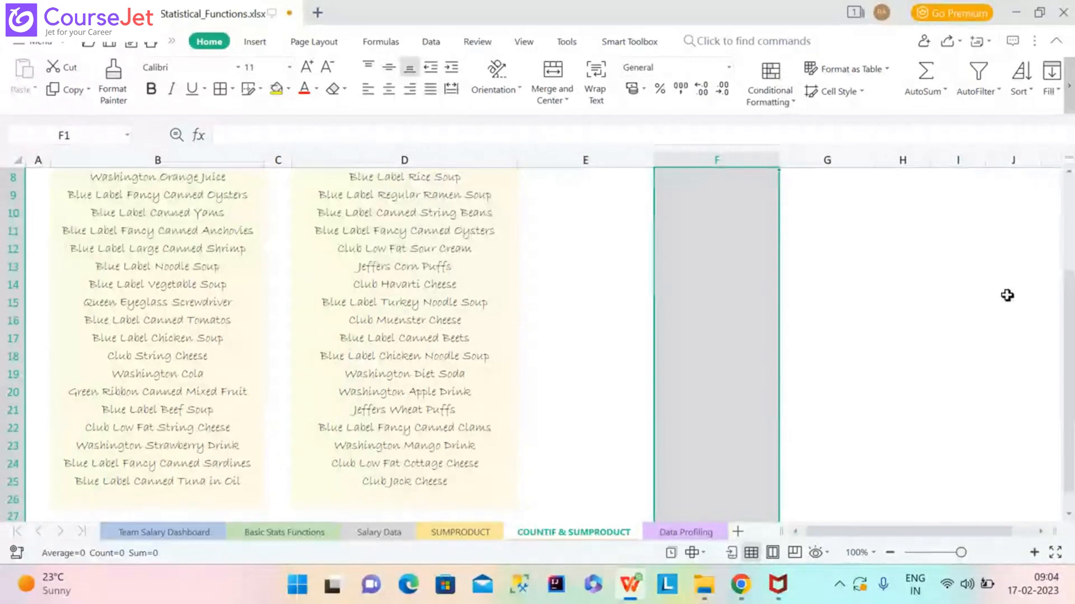
drag(1073, 308, 1073, 264)
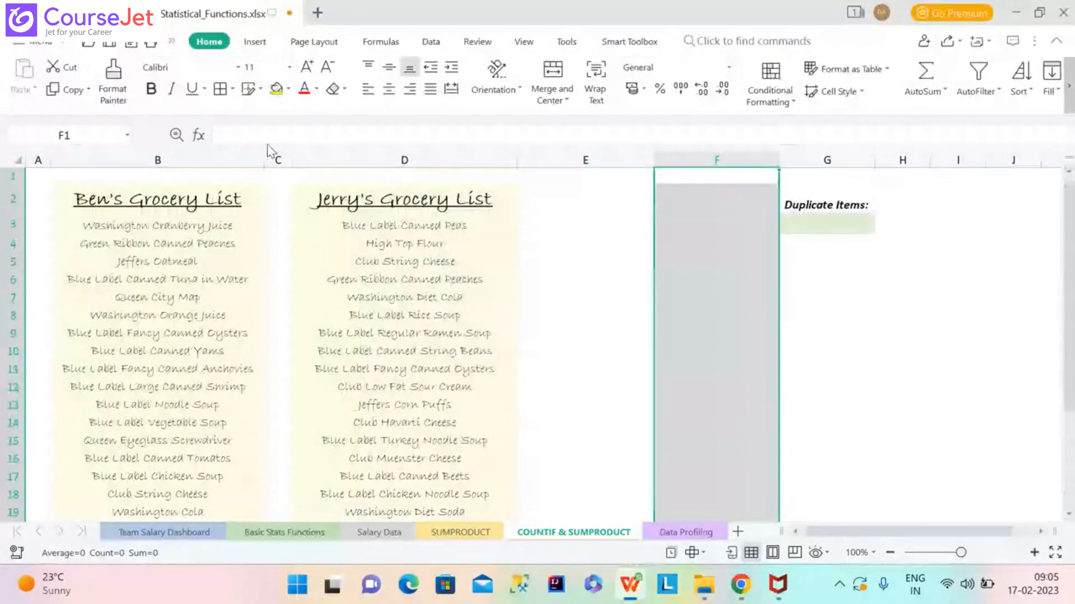
click(127, 136)
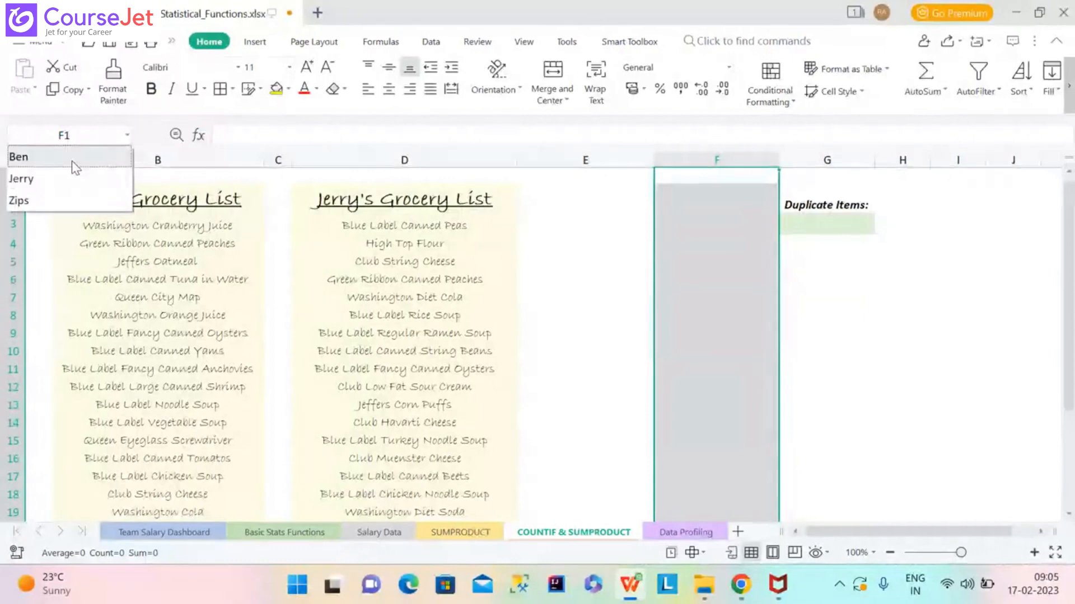
click(72, 159)
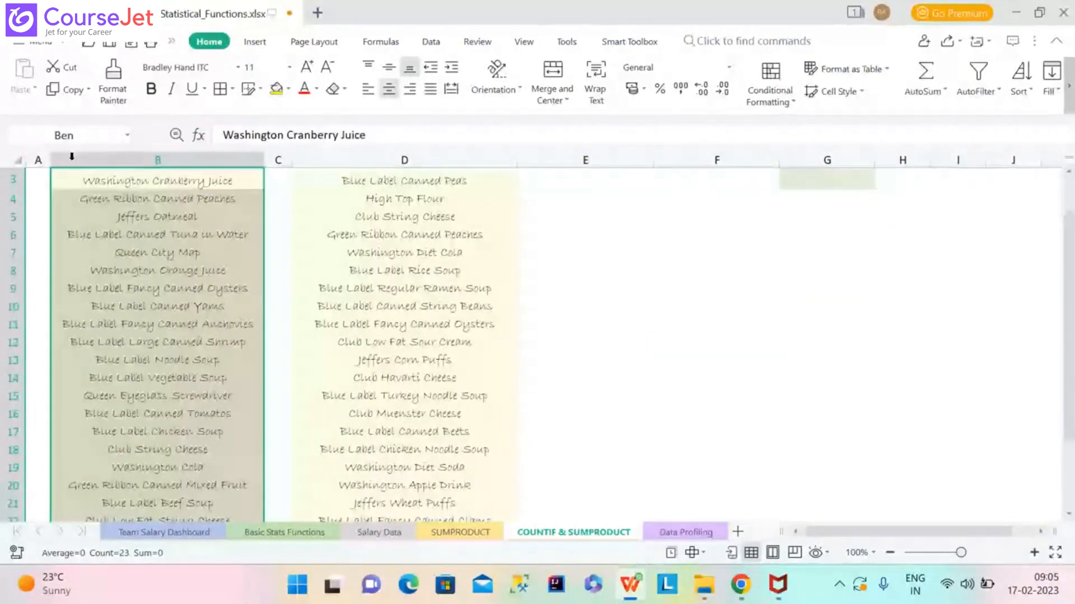
key(Return)
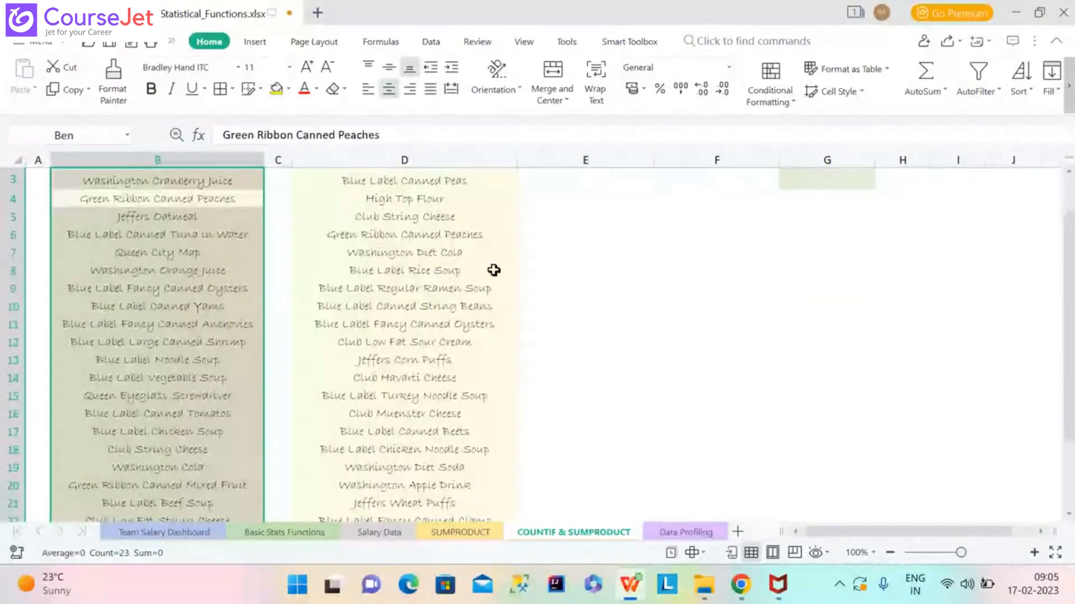
drag(1071, 250, 1073, 213)
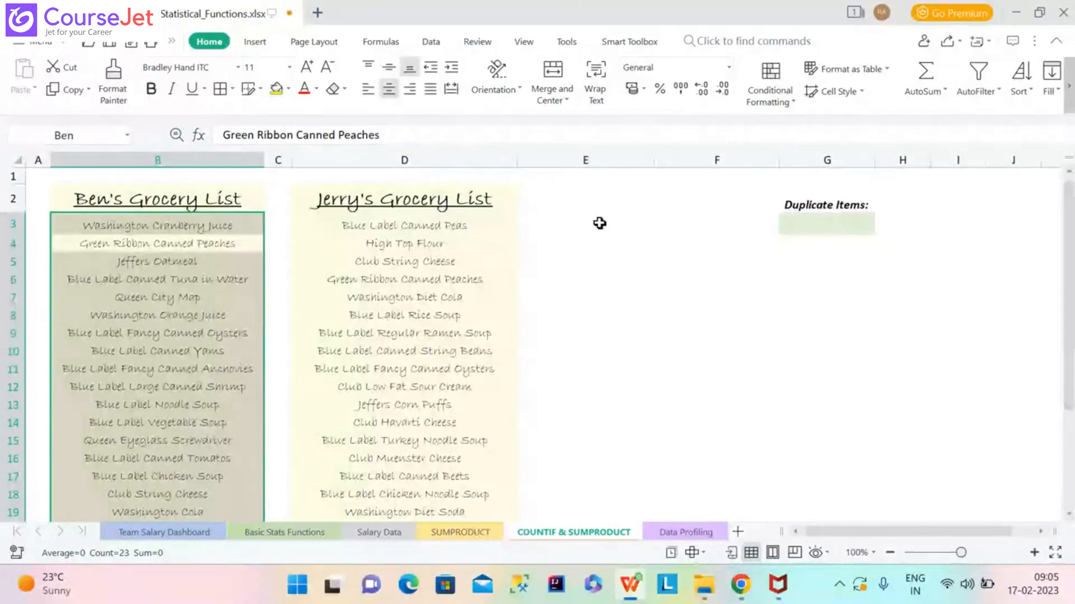
click(429, 199)
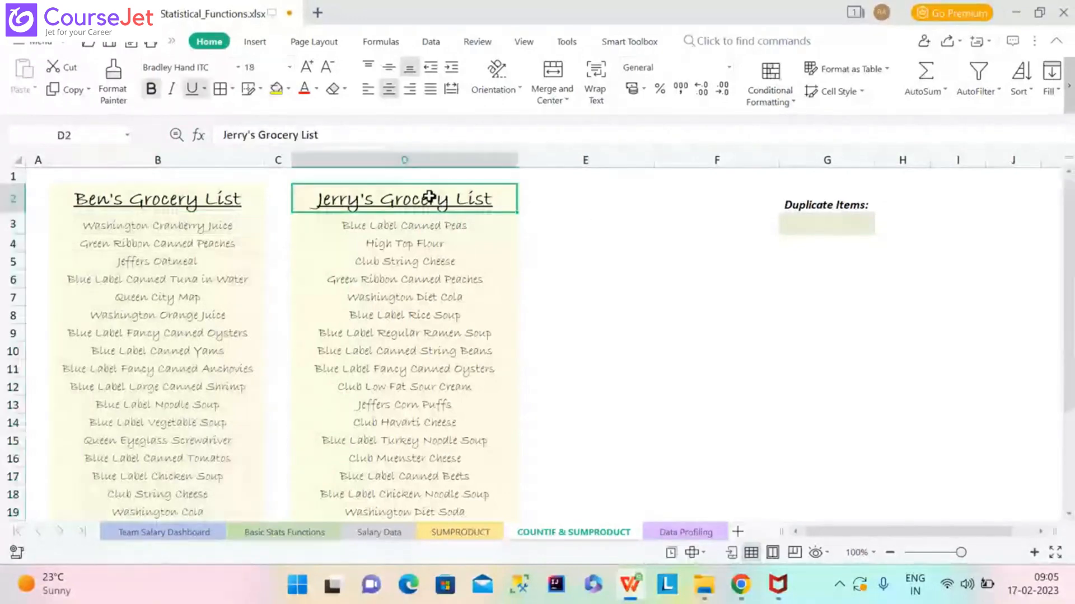
click(127, 135)
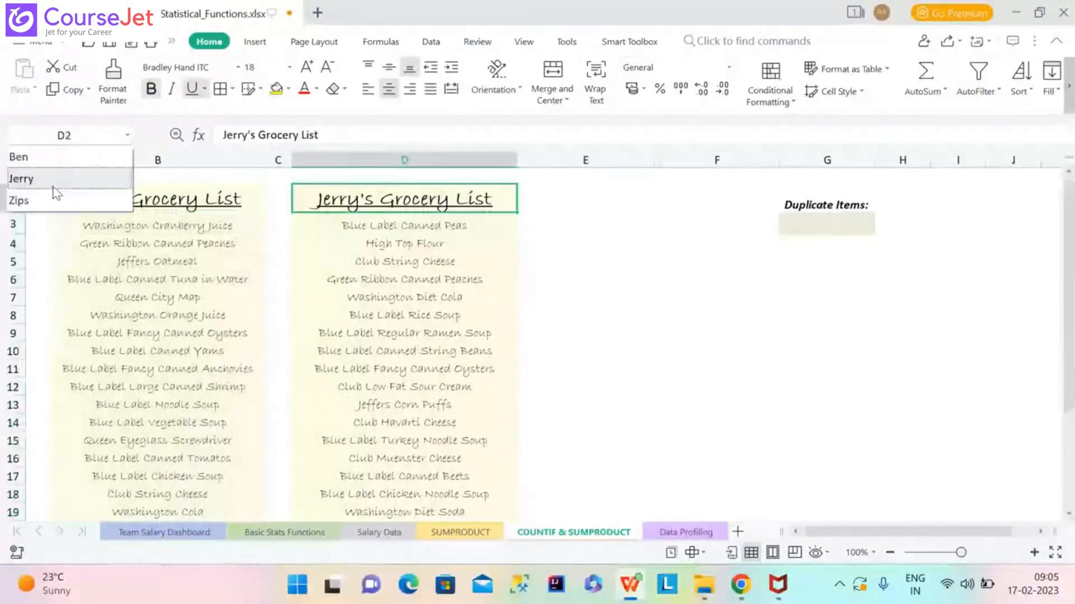
click(20, 179)
key(Return)
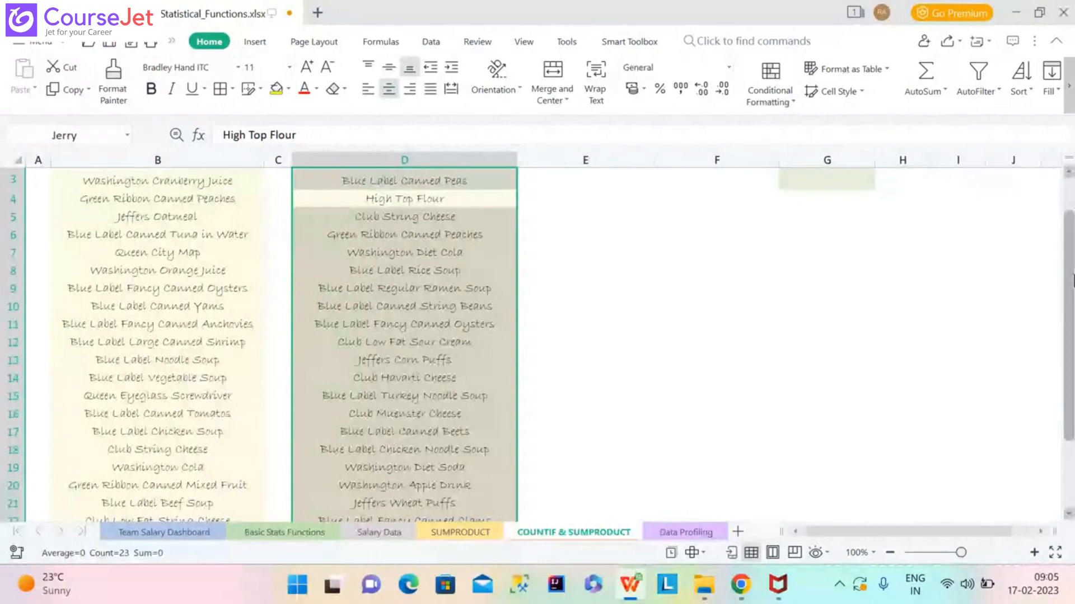
drag(1072, 280, 1072, 252)
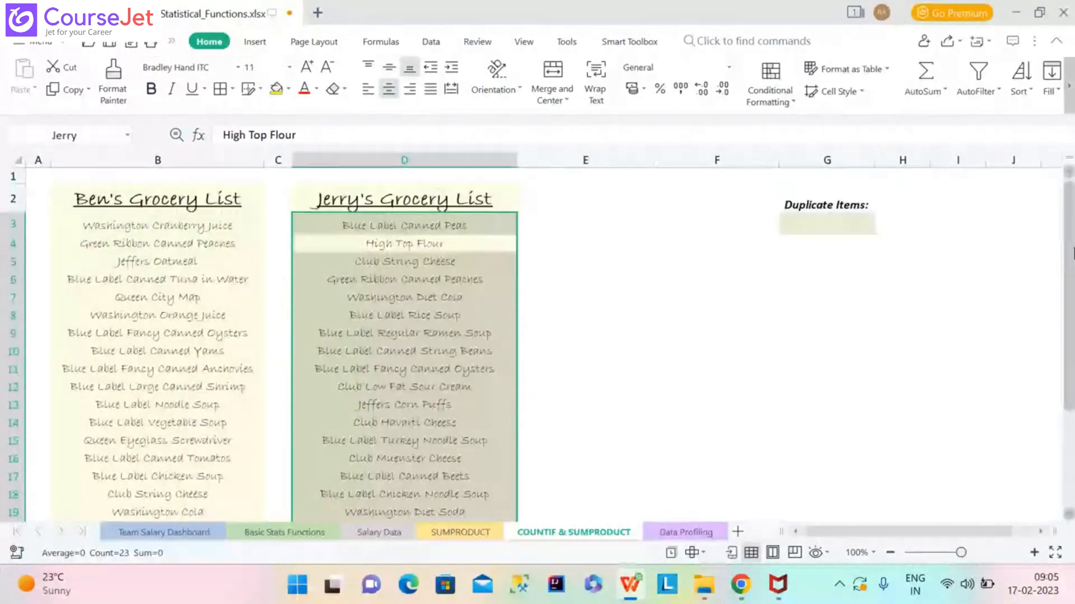
click(473, 230)
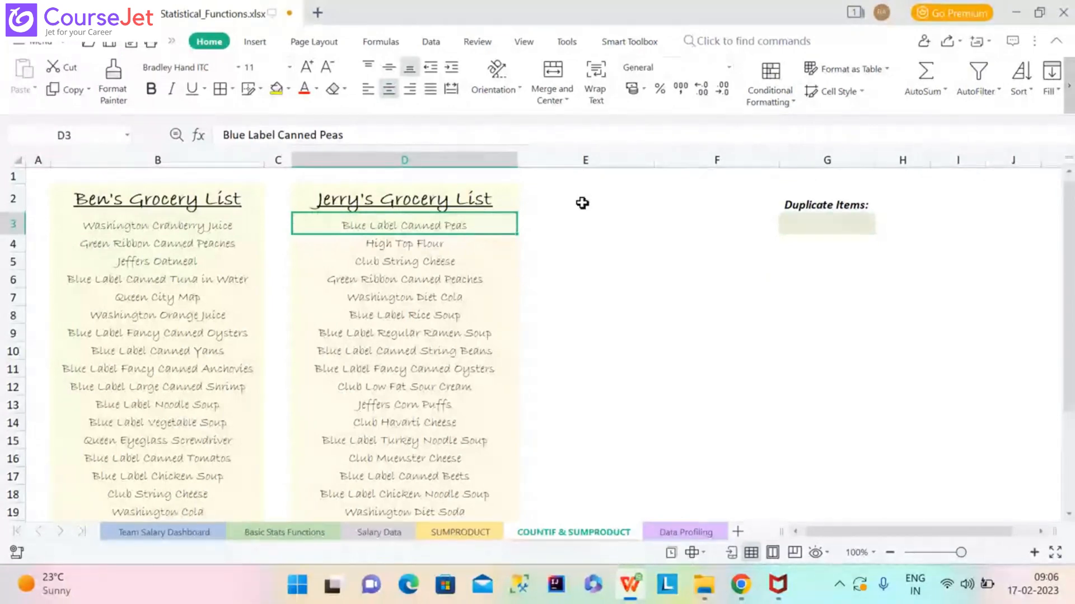
Type the heading 'Duplicates in Ben's List' into E2, fixing the 'Dupliocates' typo.
click(565, 197)
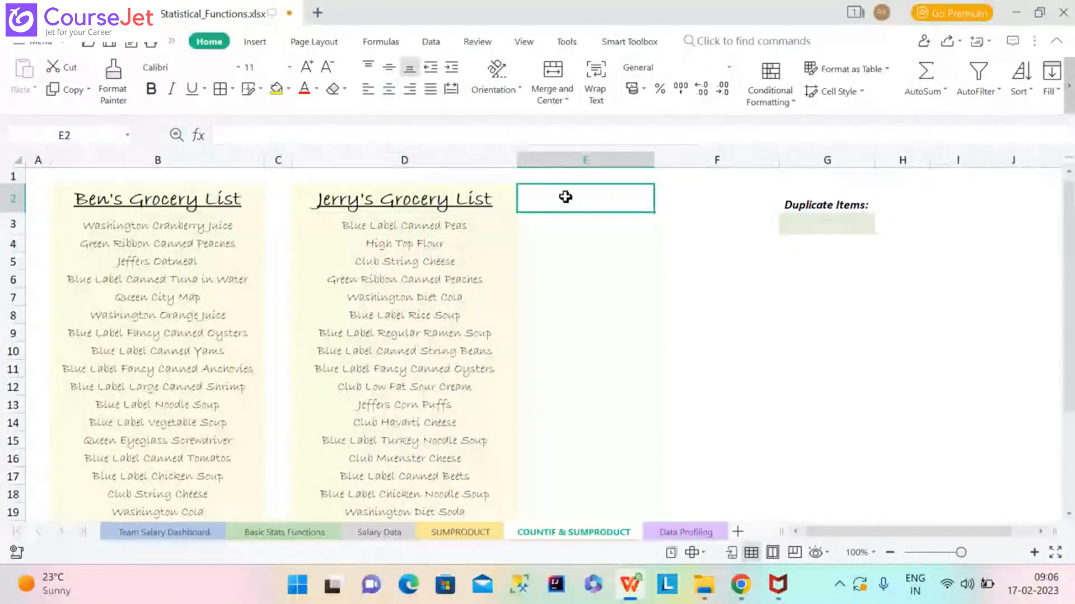
text(Dupl)
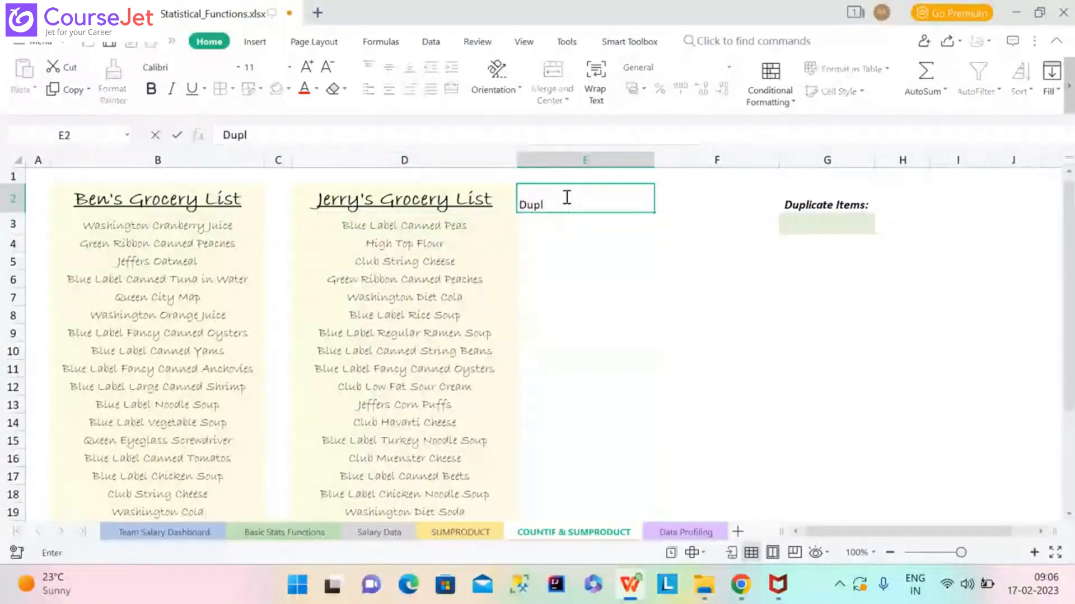
text(iocates)
click(553, 202)
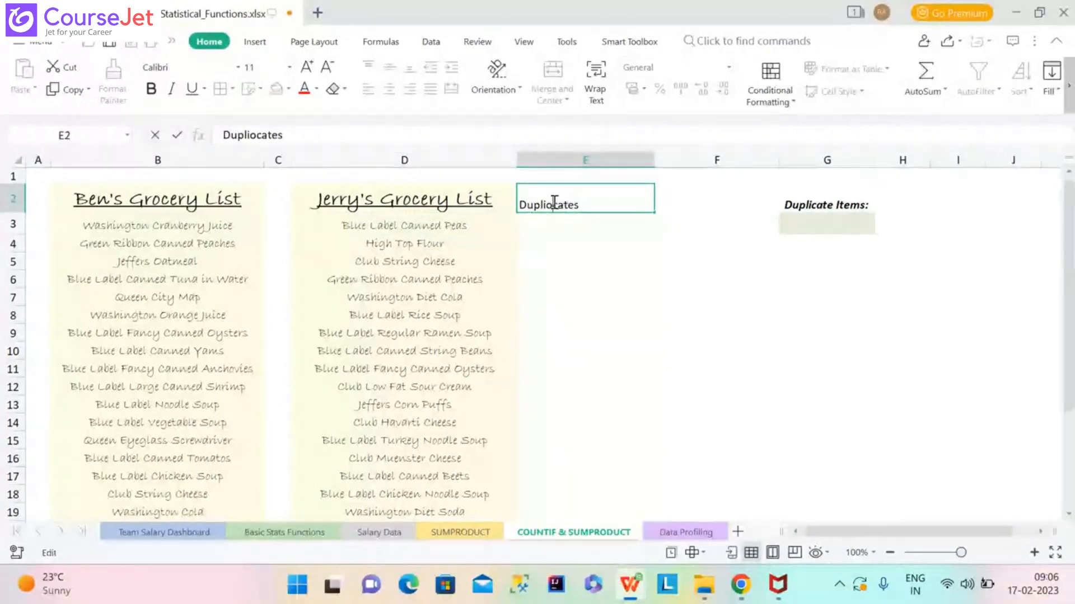
key(BackSpace)
click(597, 203)
text(in)
text(B)
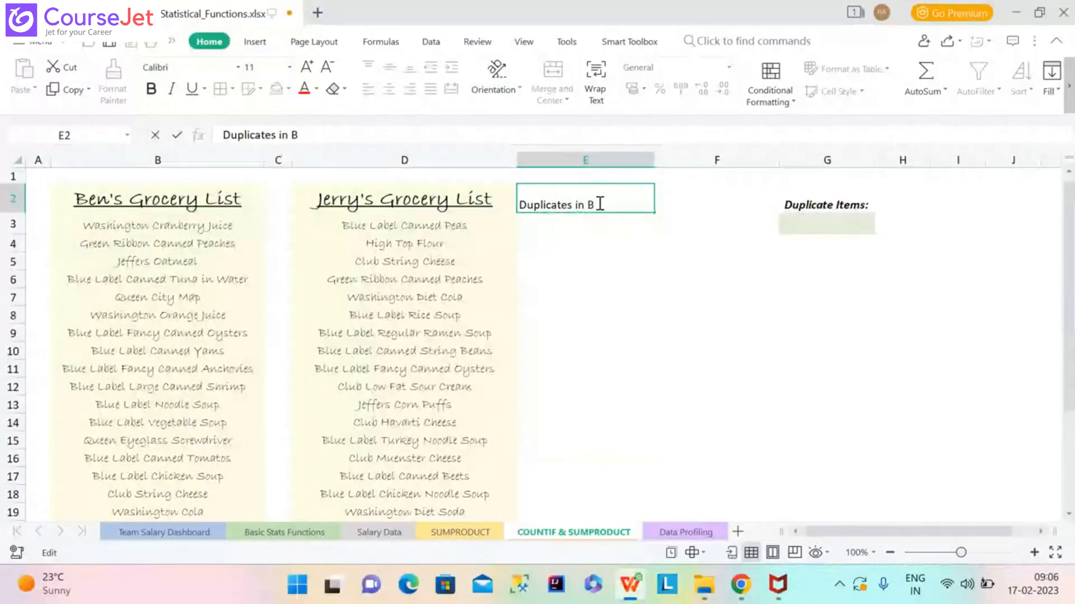
text(en's List)
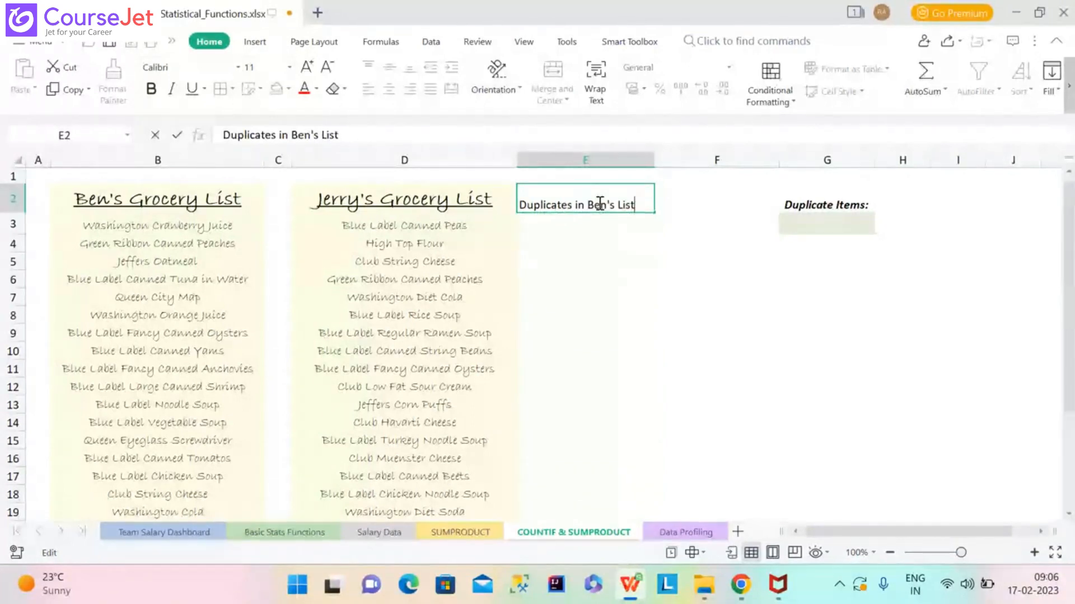
click(653, 214)
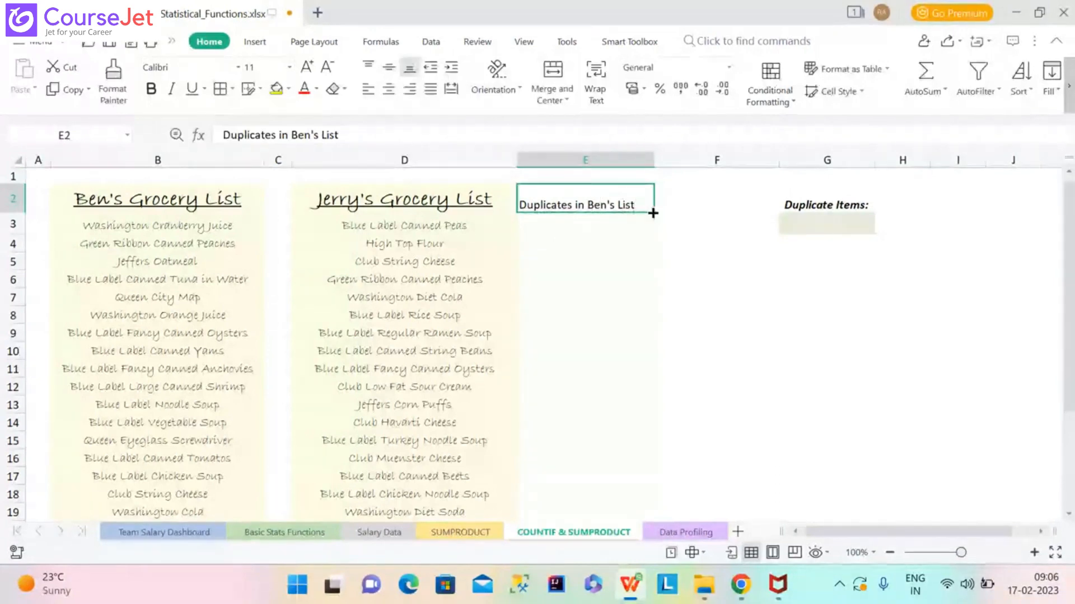
drag(653, 213, 744, 209)
click(743, 201)
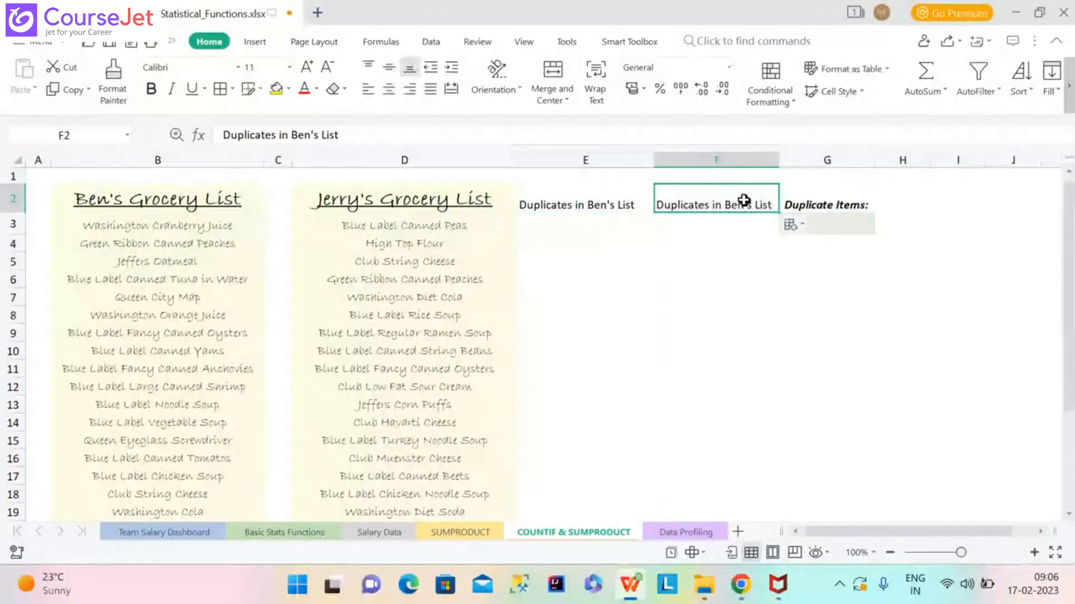
double_click(732, 205)
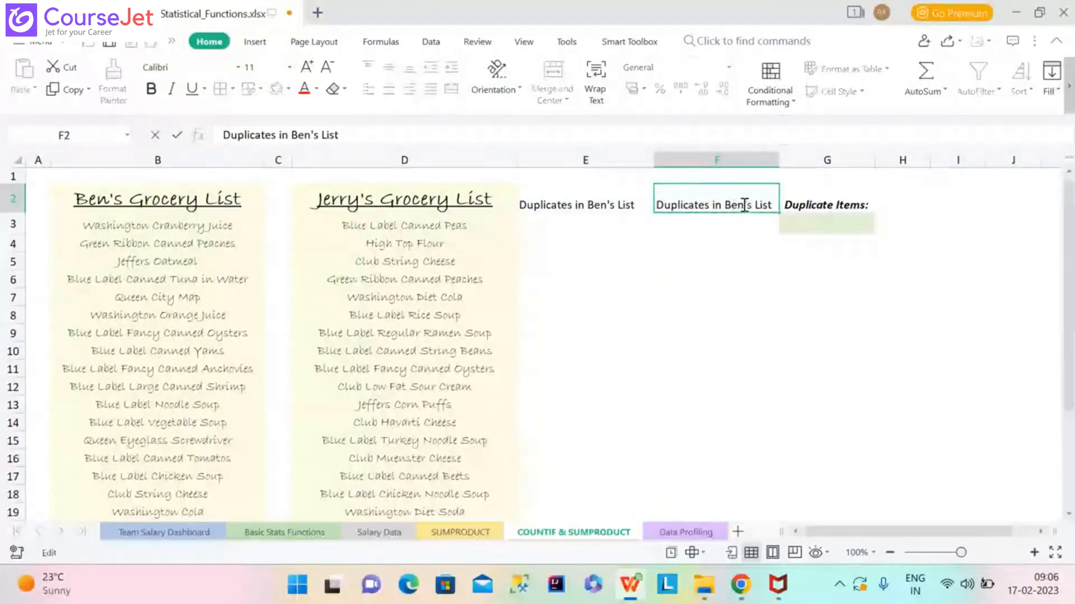
key(BackSpace)
key(BackSpace)
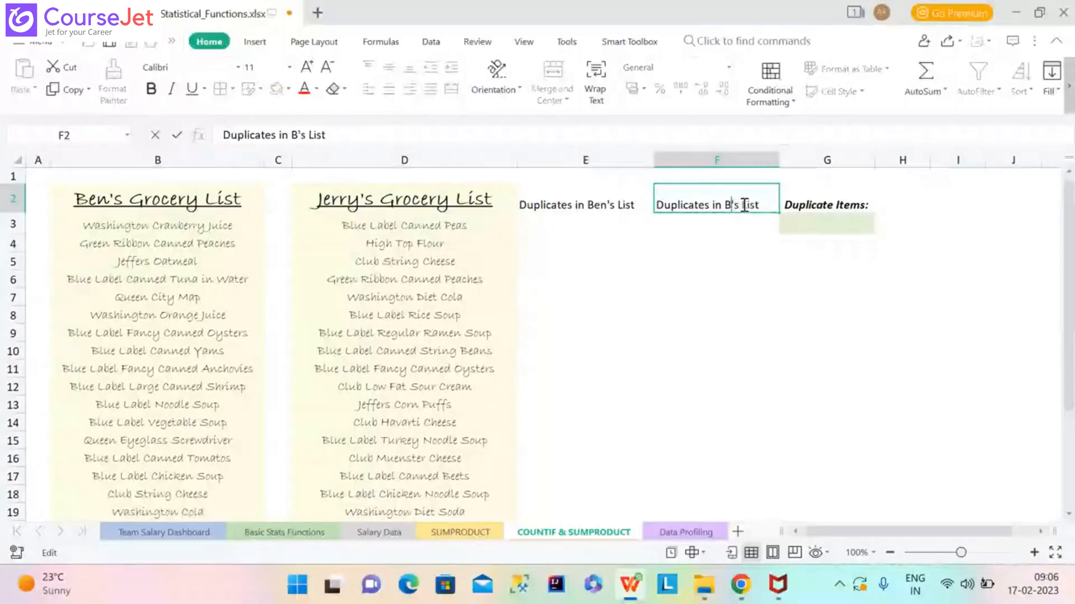
key(BackSpace)
text(Je)
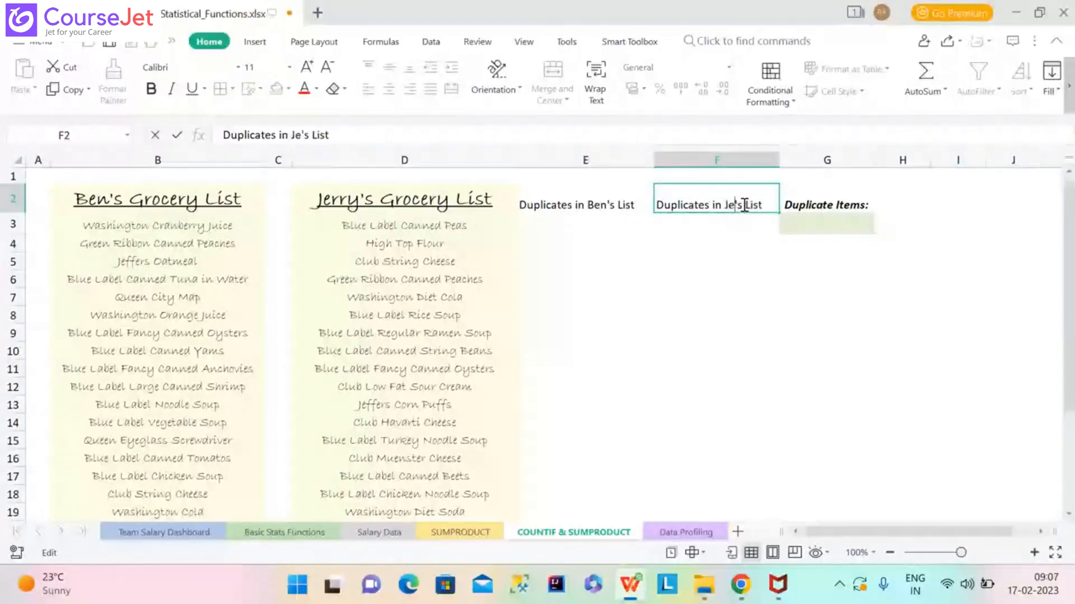
text(rry's)
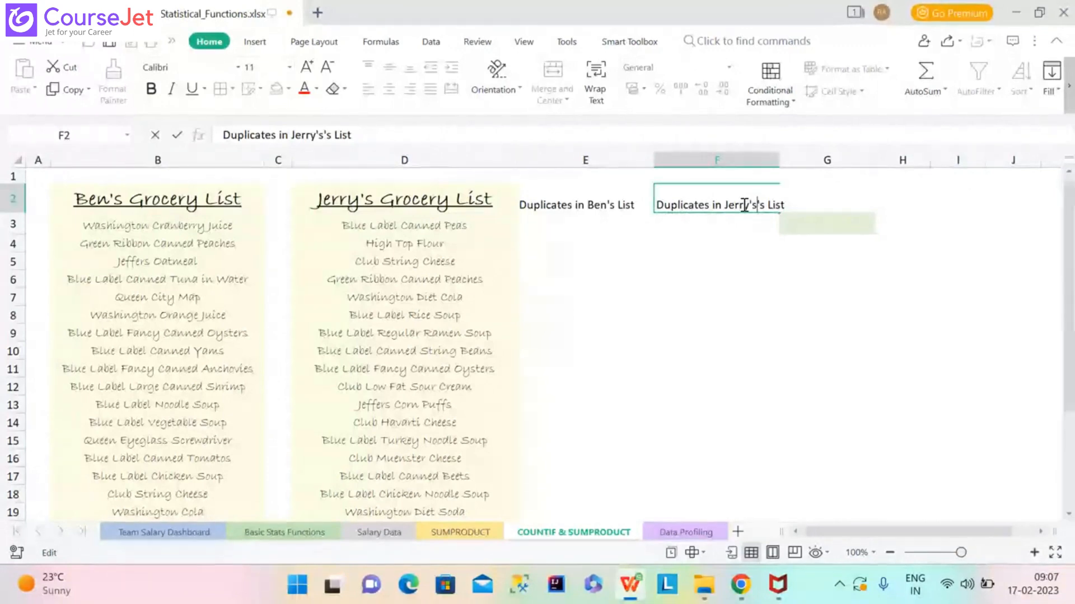
click(603, 218)
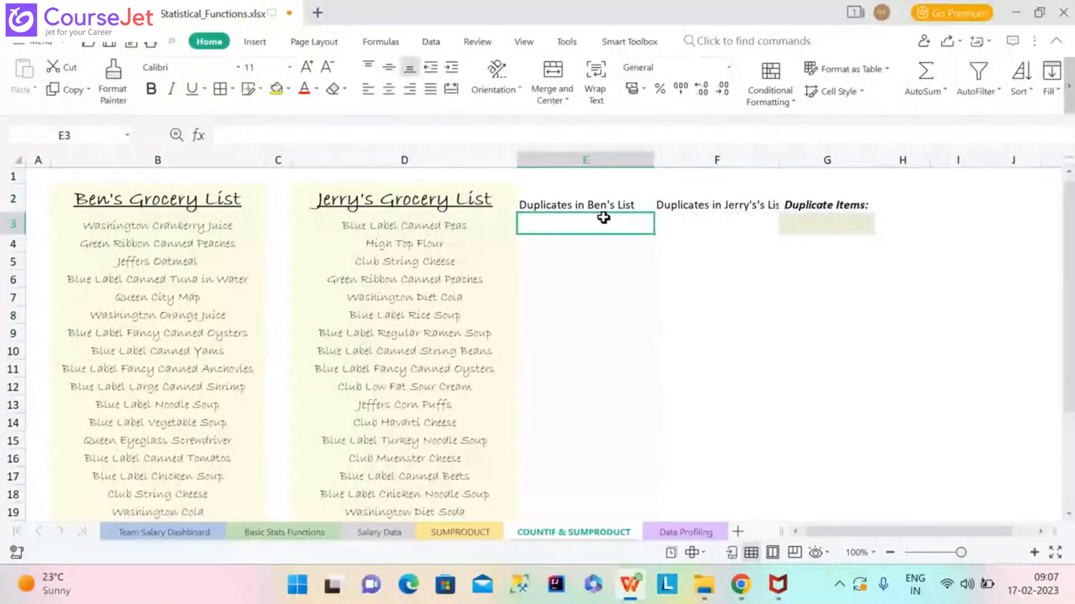
Start the formula =COUNTIF( in cell E3.
text(=)
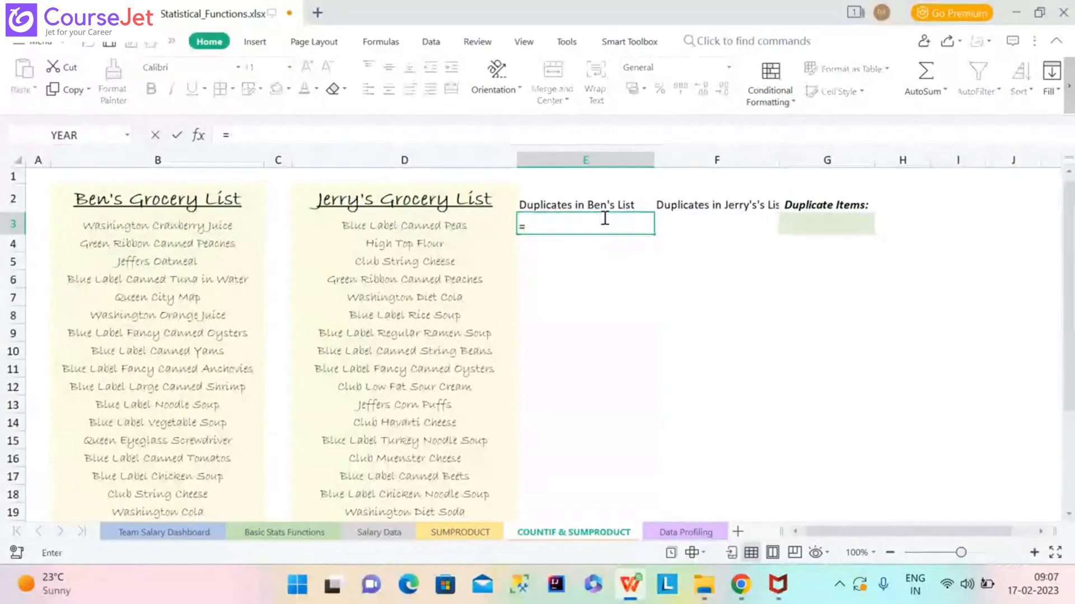
text(C)
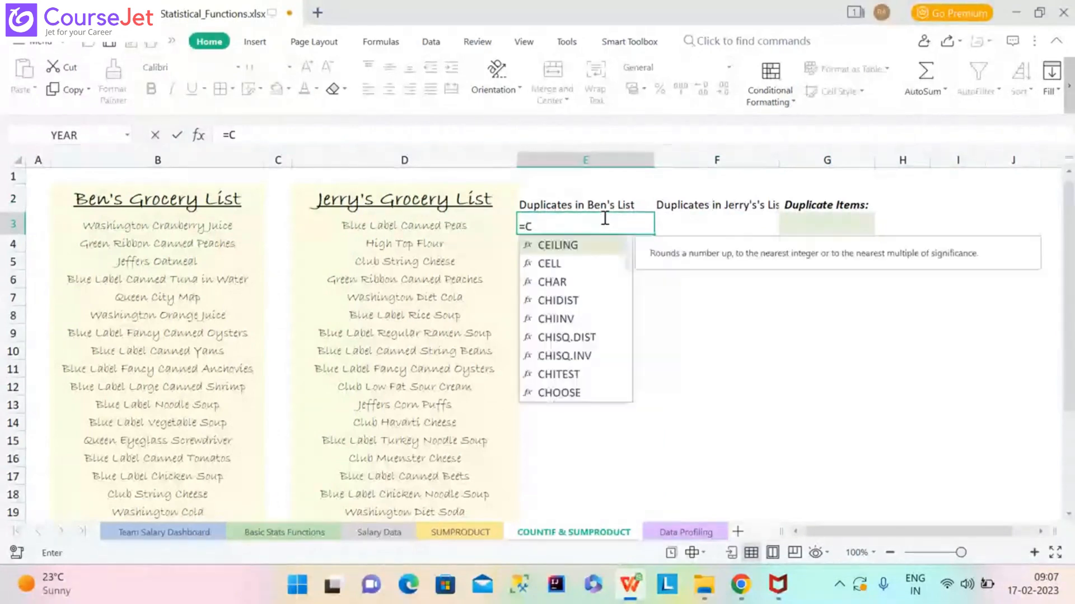
text(O)
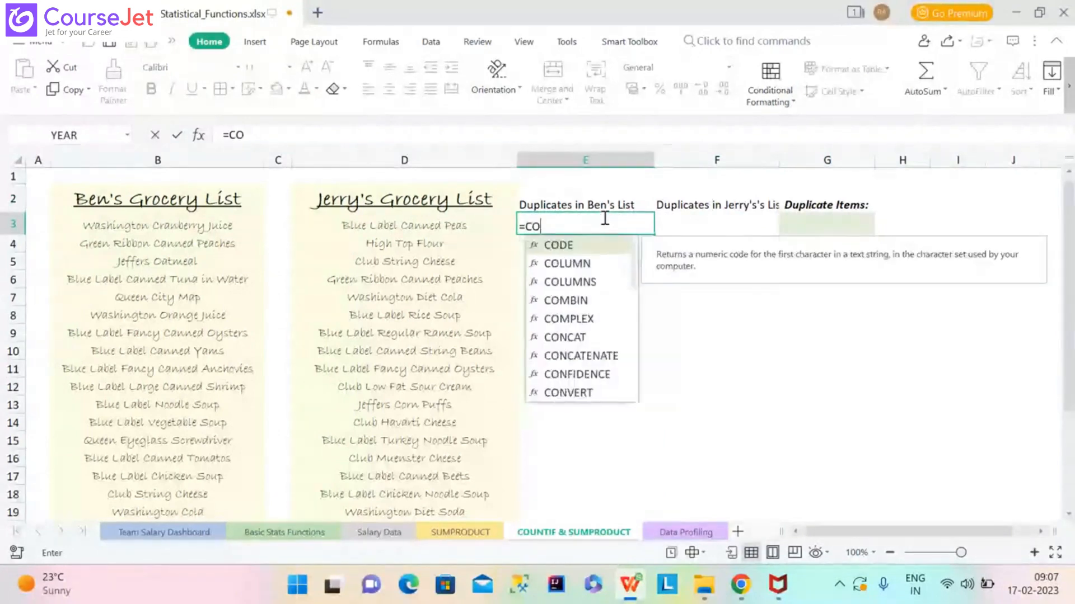
text(UNTIF)
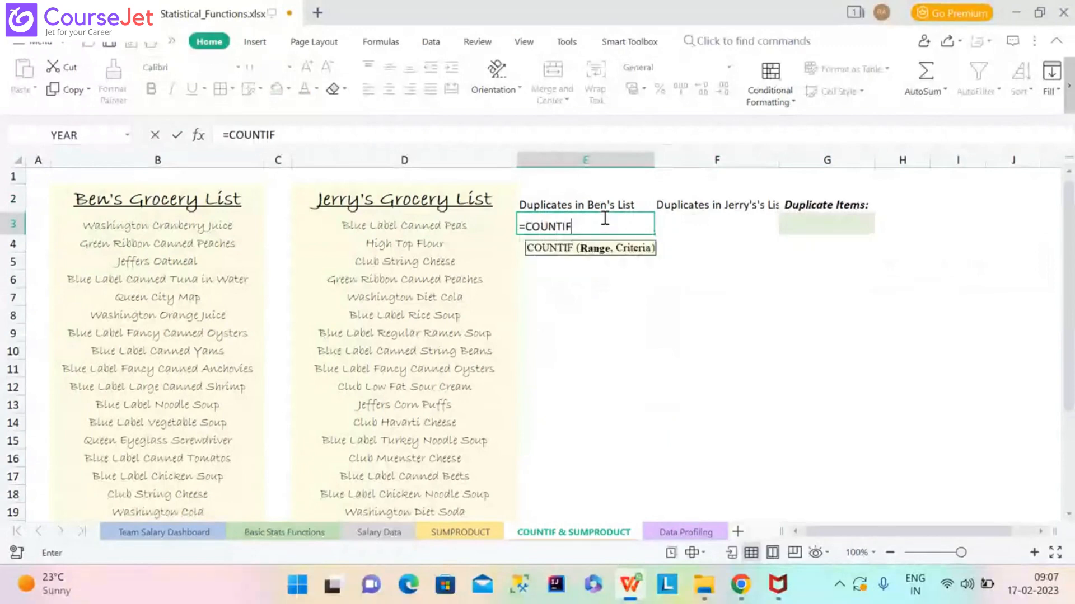
text(()
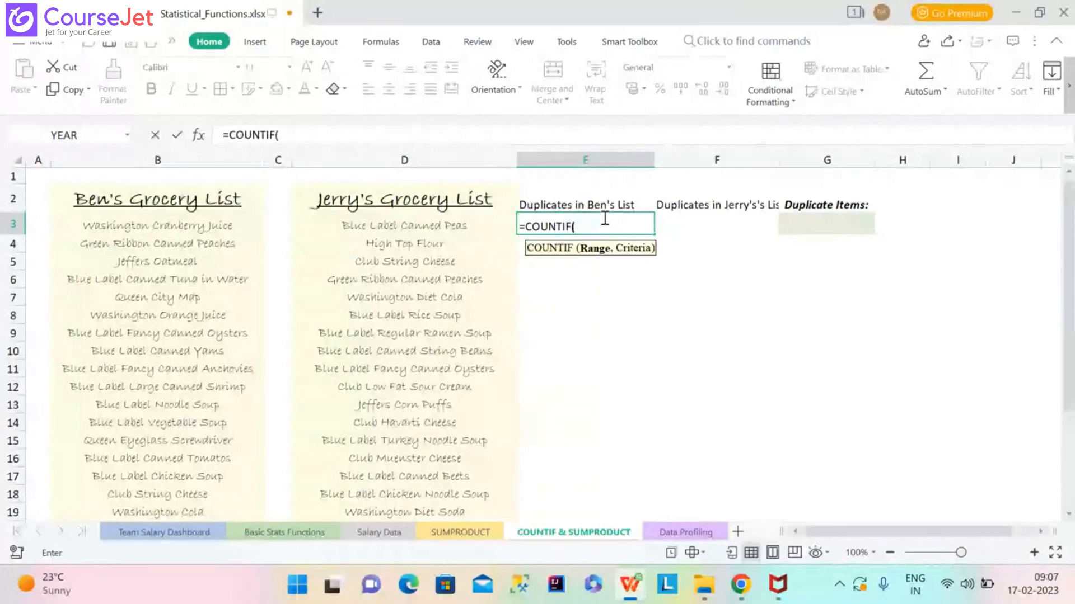
Set the COUNTIF range to Jerry's list D3:D25 and try entering it, triggering a formula error.
click(425, 226)
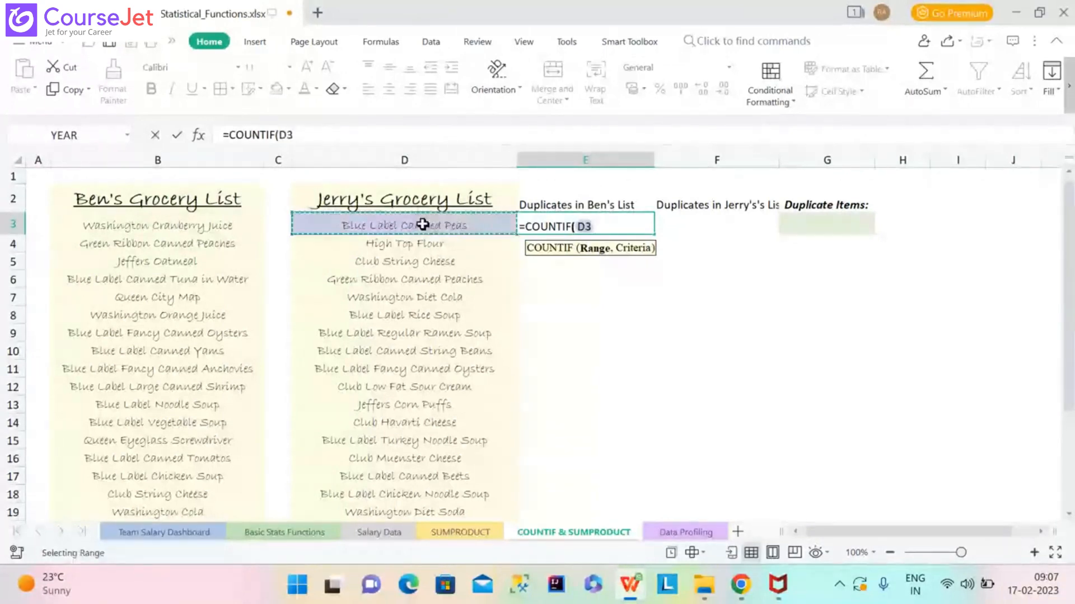
key(ctrl+shift+Down)
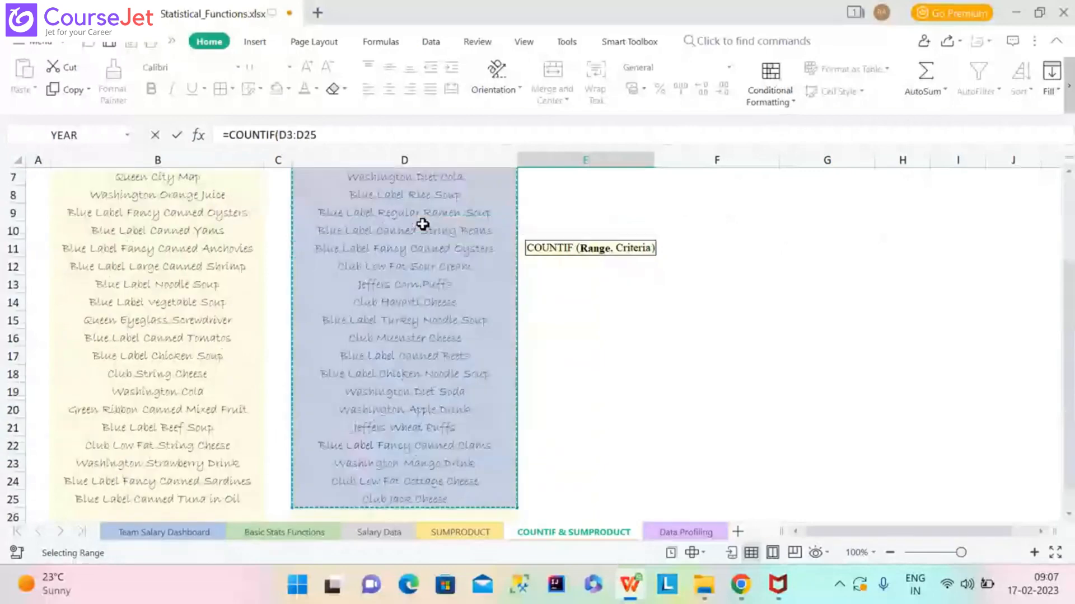
drag(1072, 379, 1073, 289)
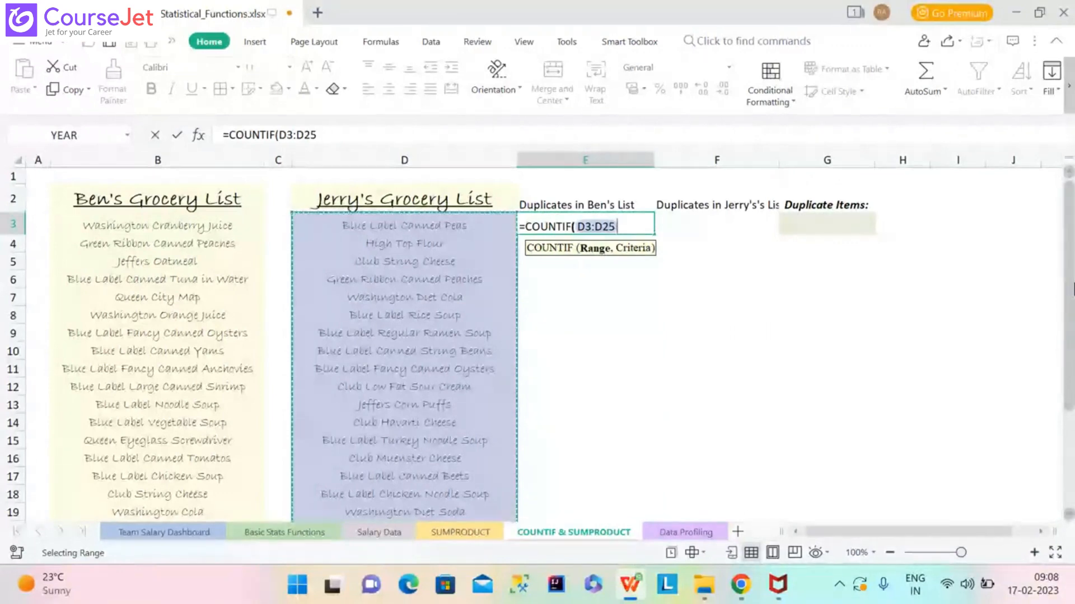
key(BackSpace)
key(BackSpace)
key(BackSpace)
key(BackSpace)
key(BackSpace)
key(BackSpace)
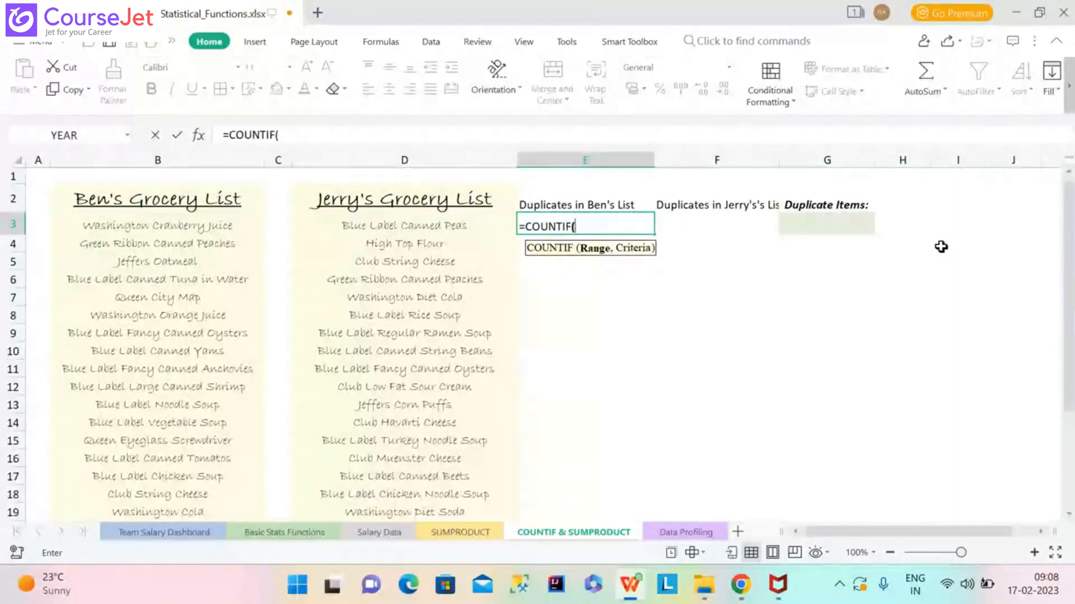
click(457, 224)
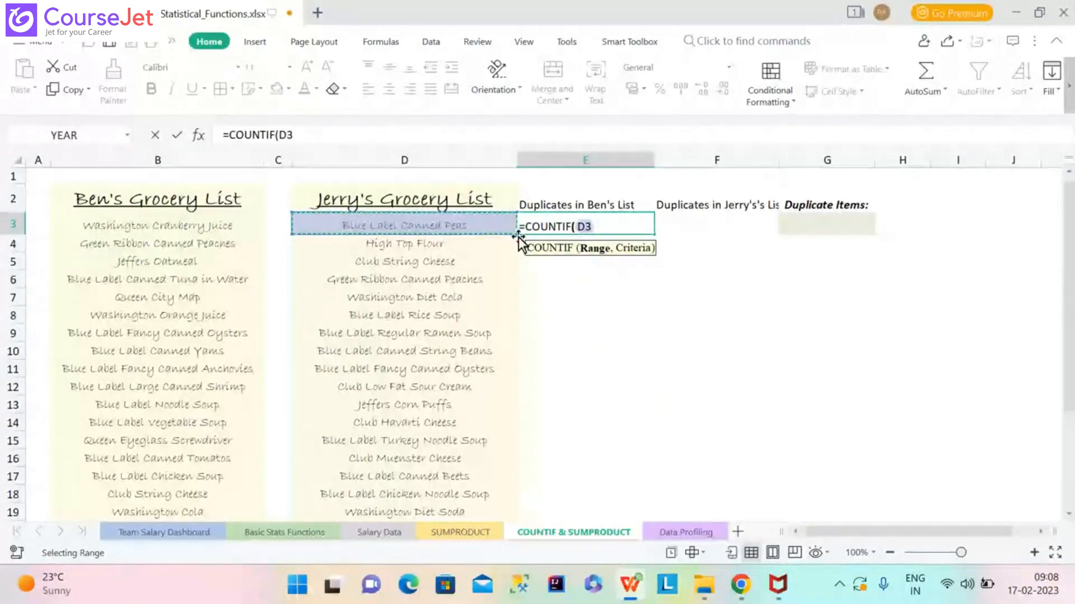
drag(518, 238, 480, 392)
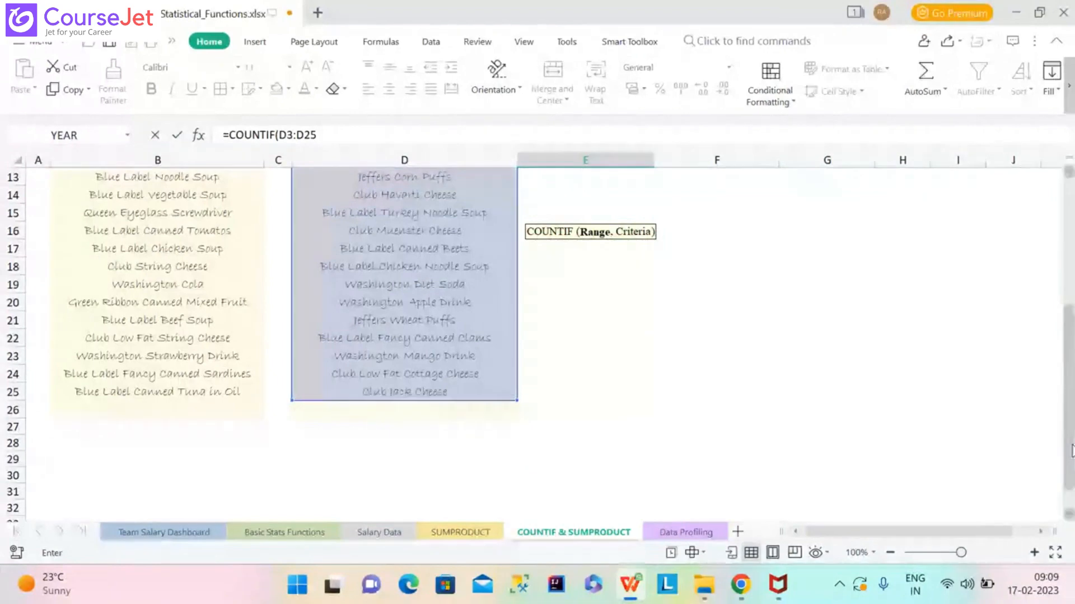
drag(1071, 450, 1068, 311)
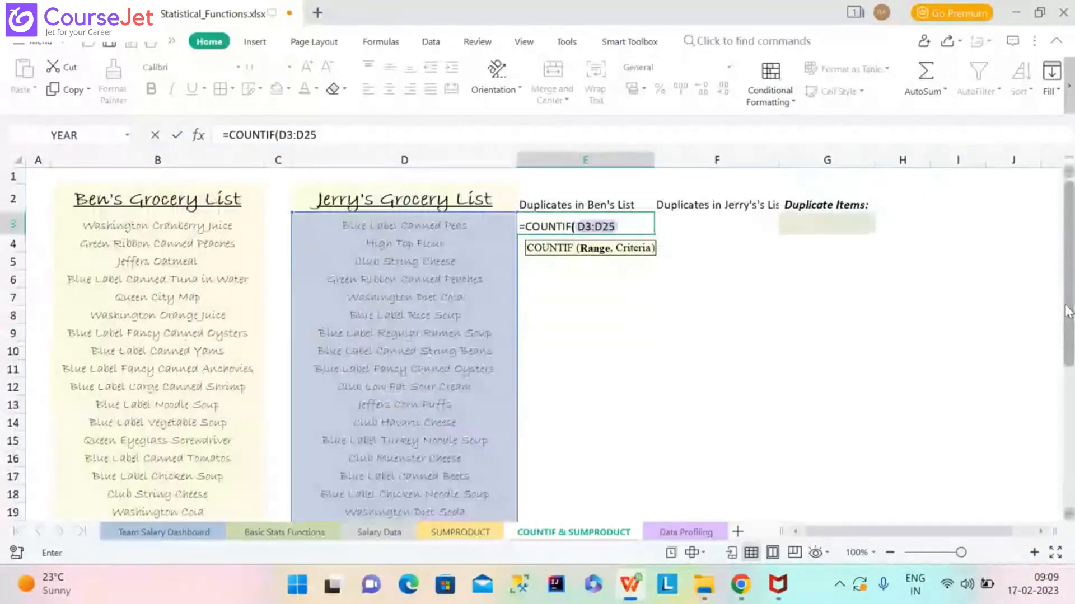
drag(1068, 312, 1072, 414)
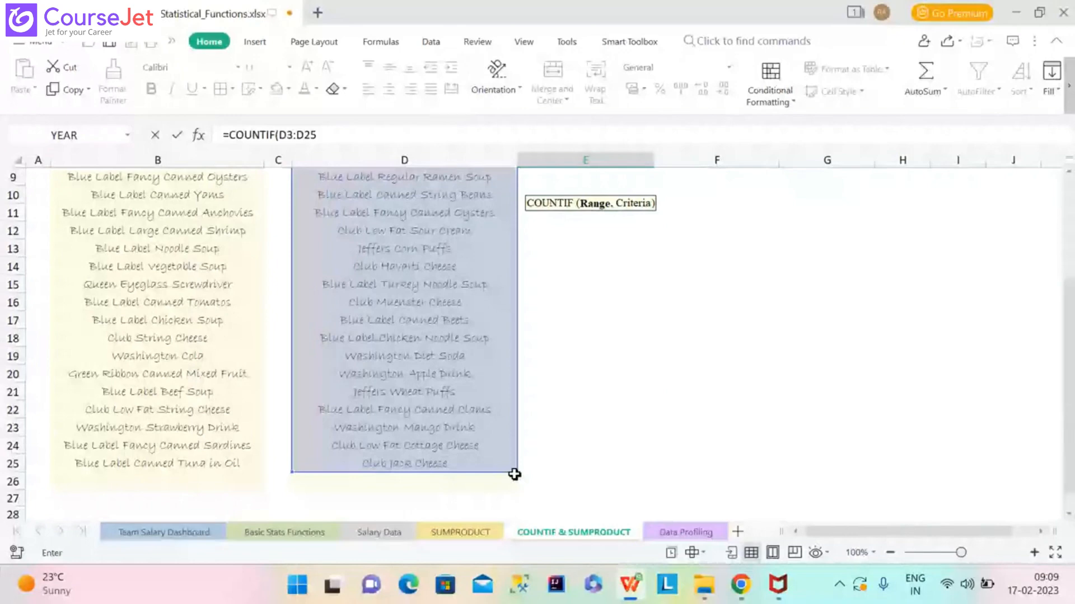
key(Return)
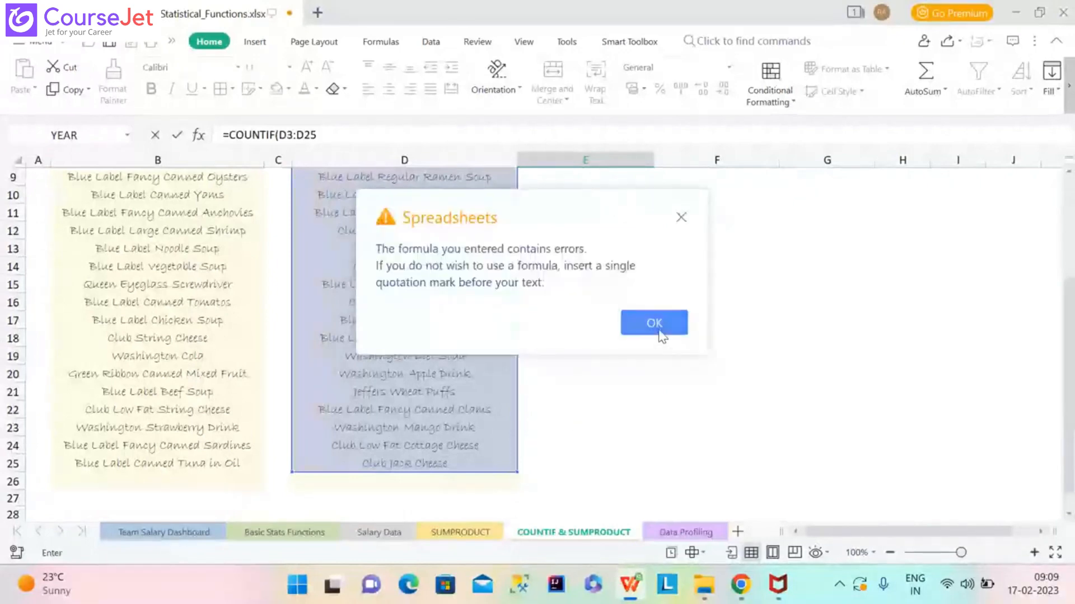
Dismiss the repeated formula error warnings and trim the range from the formula.
click(682, 218)
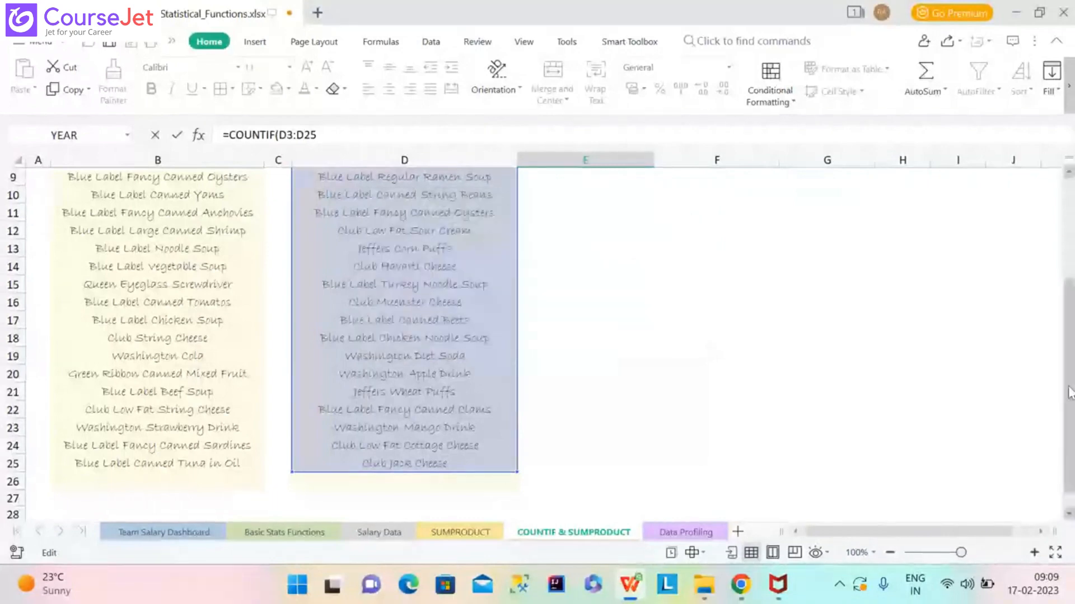
drag(1070, 392, 1073, 264)
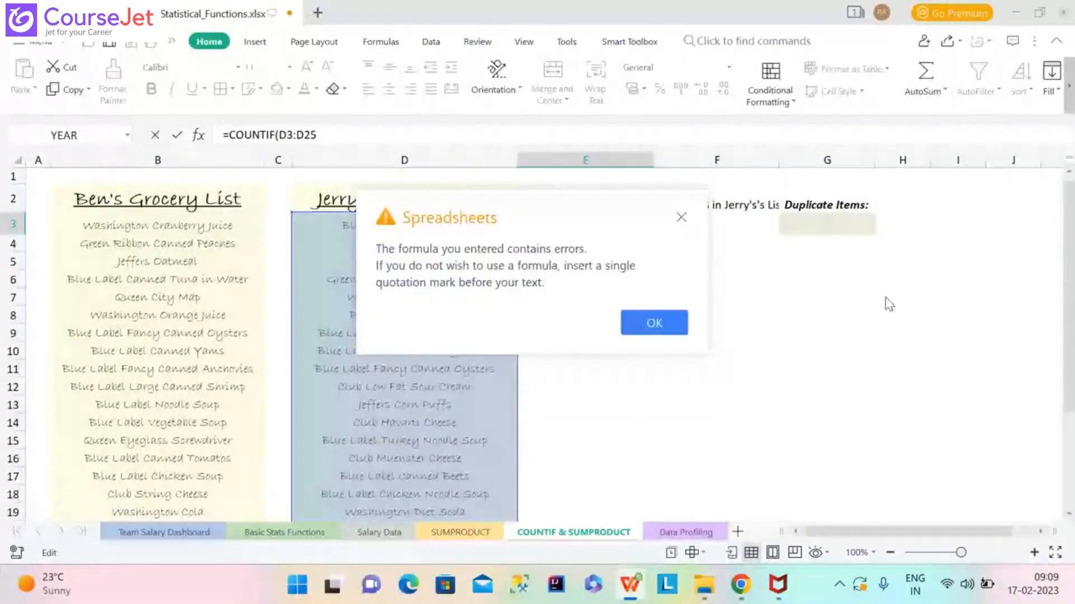
click(681, 218)
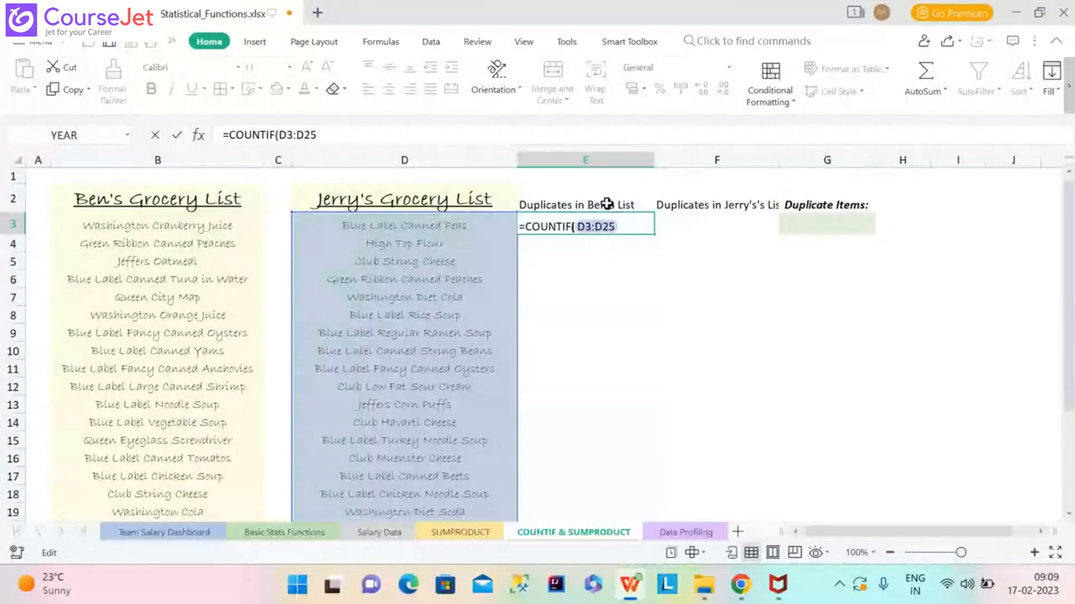
key(Return)
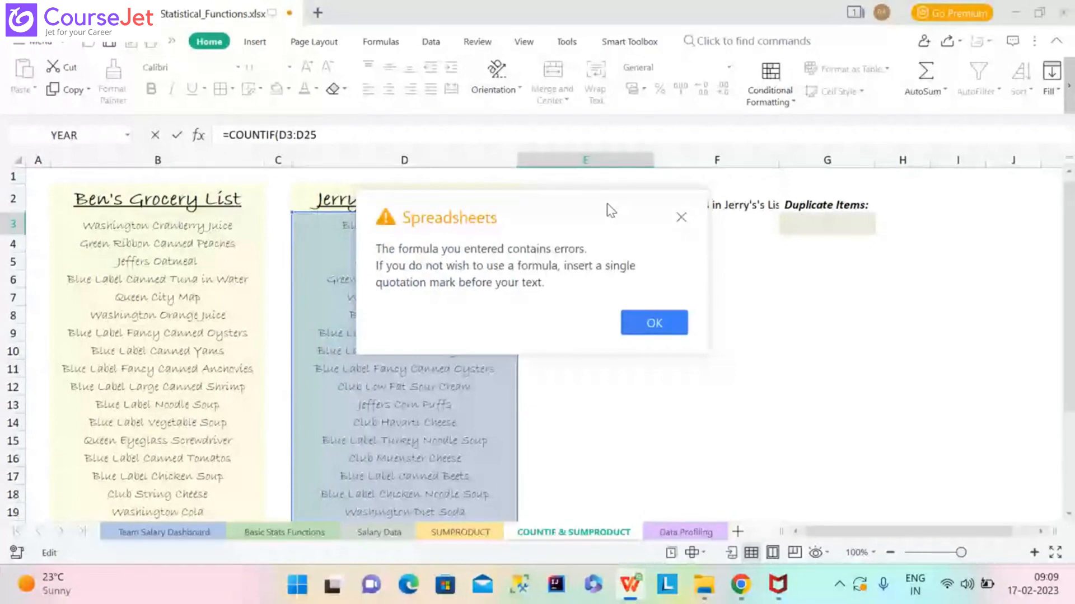
key(Return)
key(BackSpace)
Select the whole unfinished COUNTIF text in the formula bar and delete it.
drag(542, 224, 123, 144)
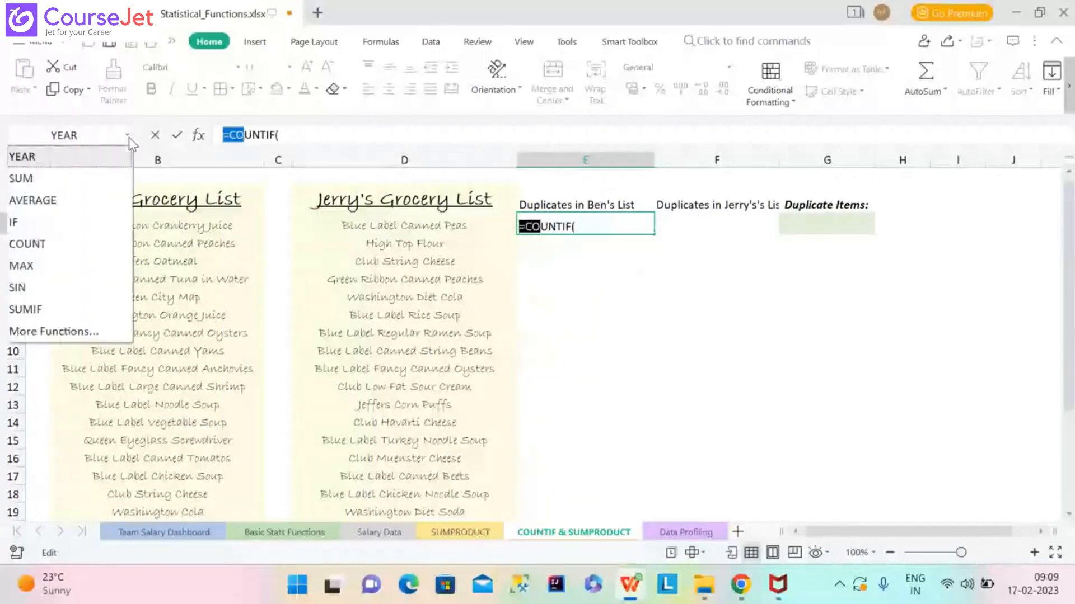
click(596, 428)
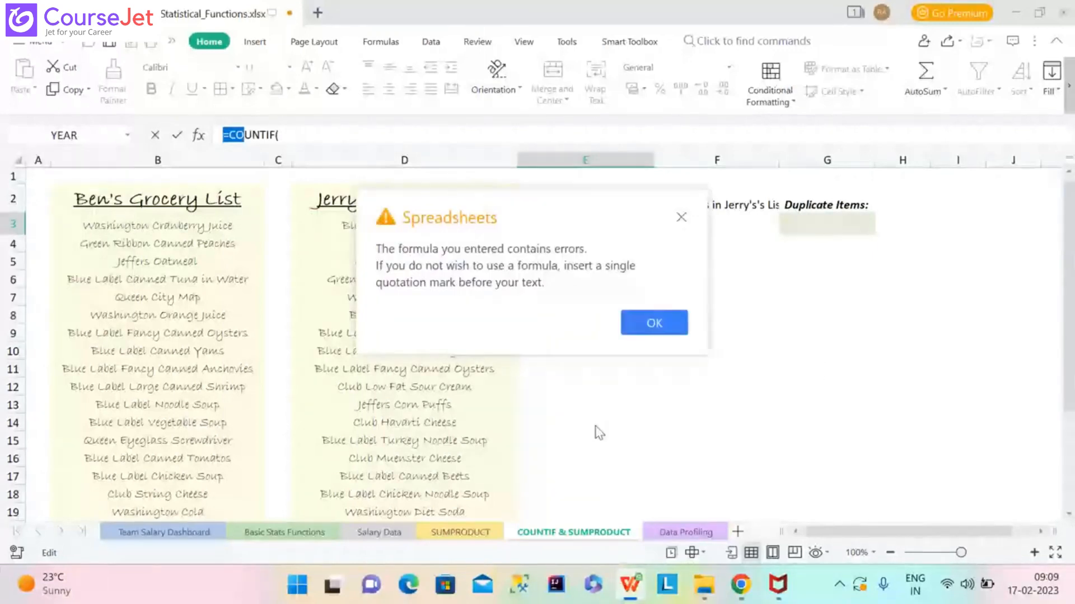
click(680, 218)
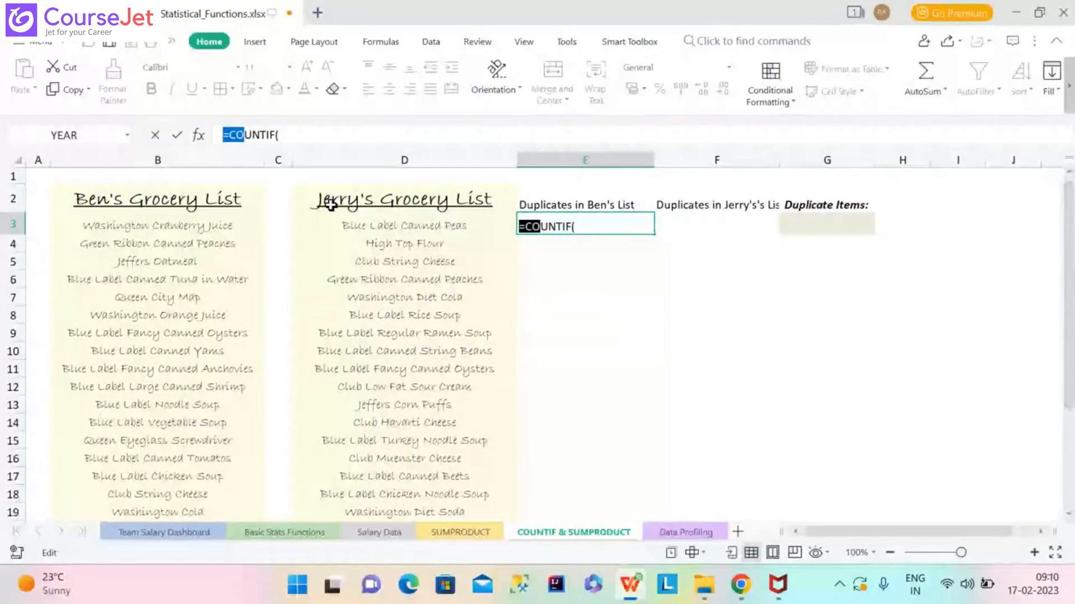
click(240, 209)
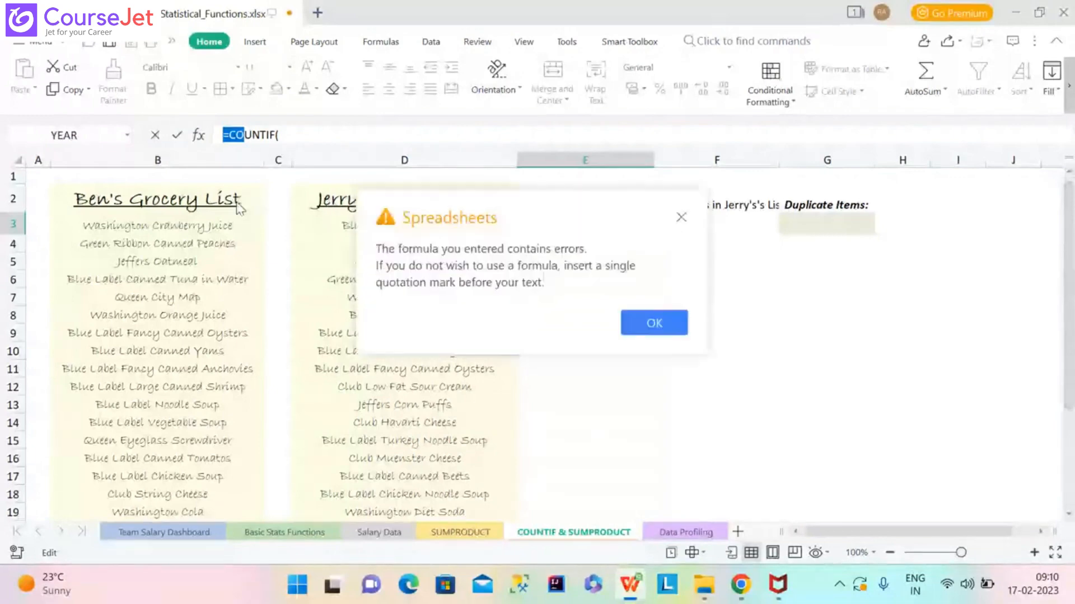
click(682, 217)
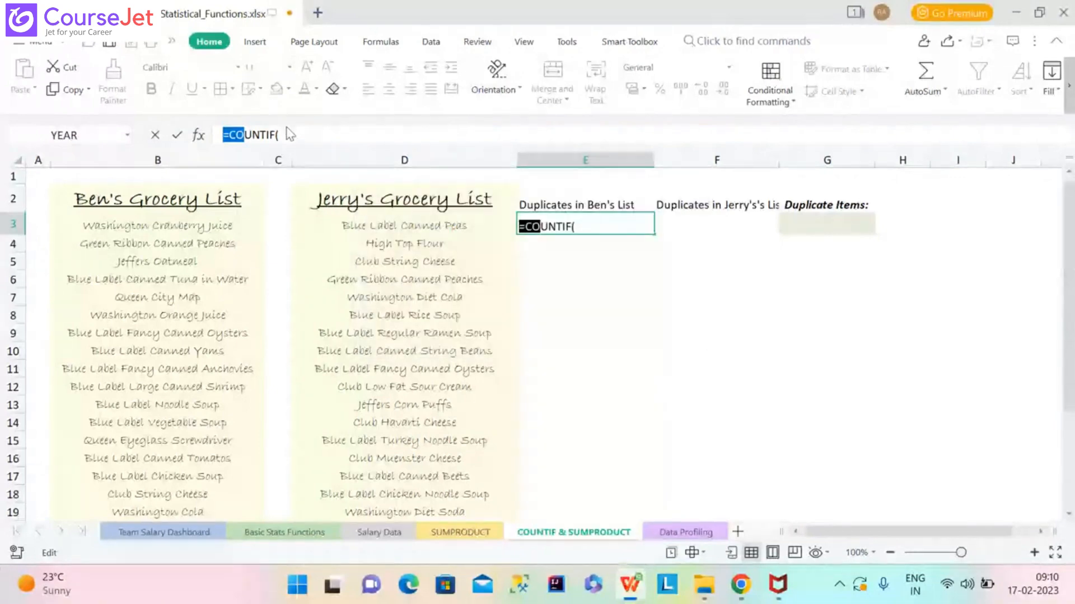
drag(286, 134, 204, 137)
key(BackSpace)
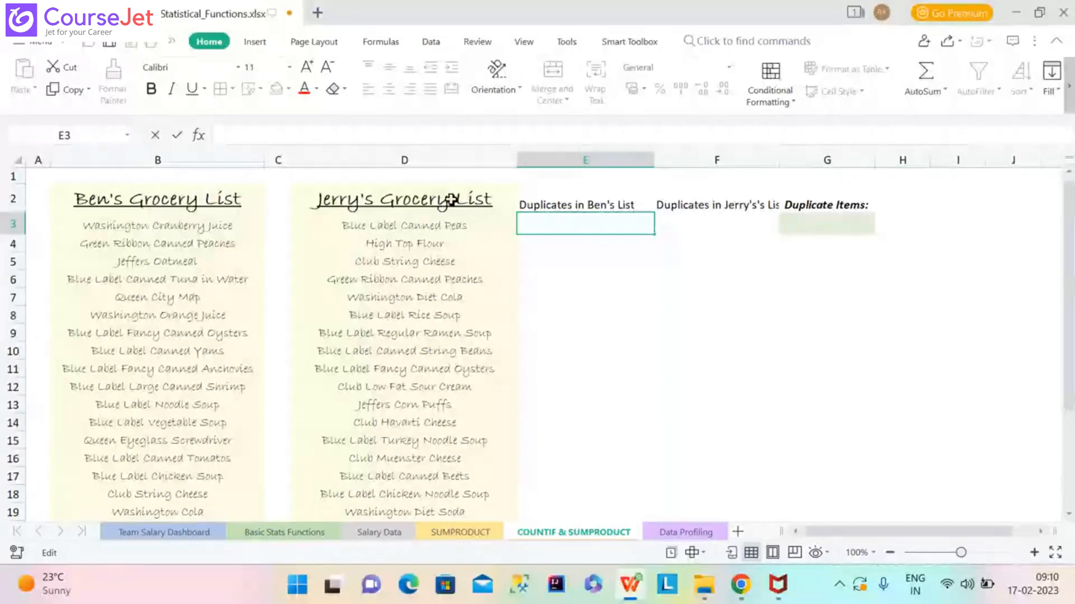
Retype =countif( in E3 and set its range to Jerry's list D3:D26.
text(=)
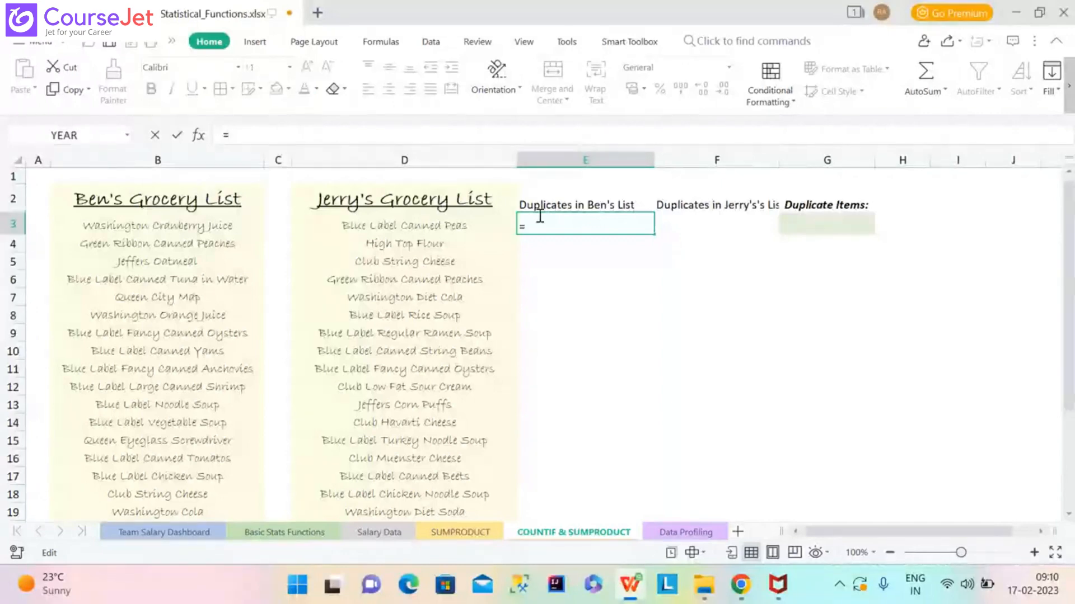
text(x)
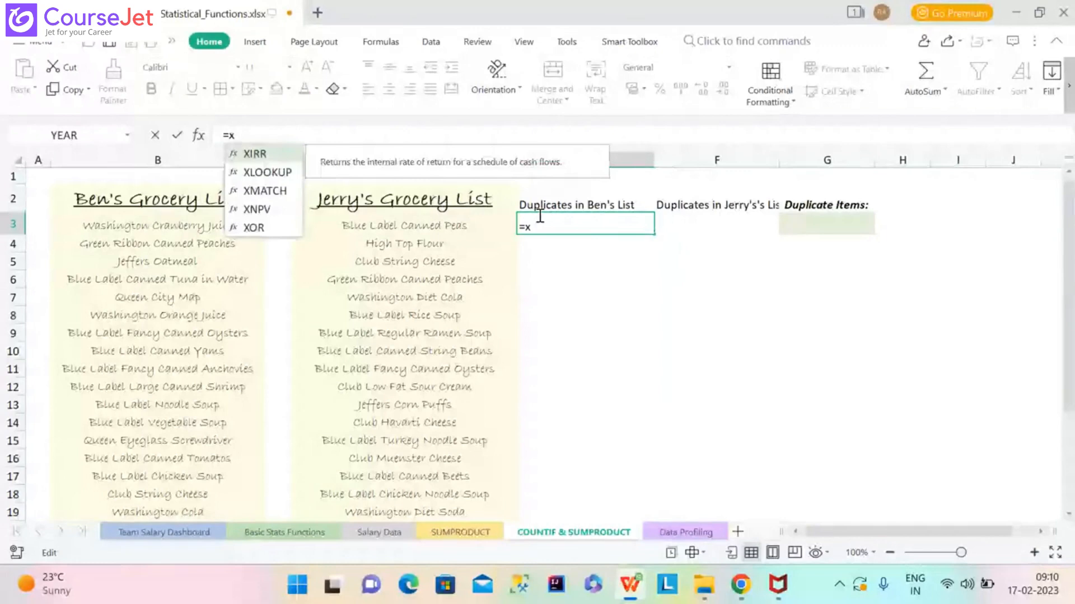
key(BackSpace)
text(coun)
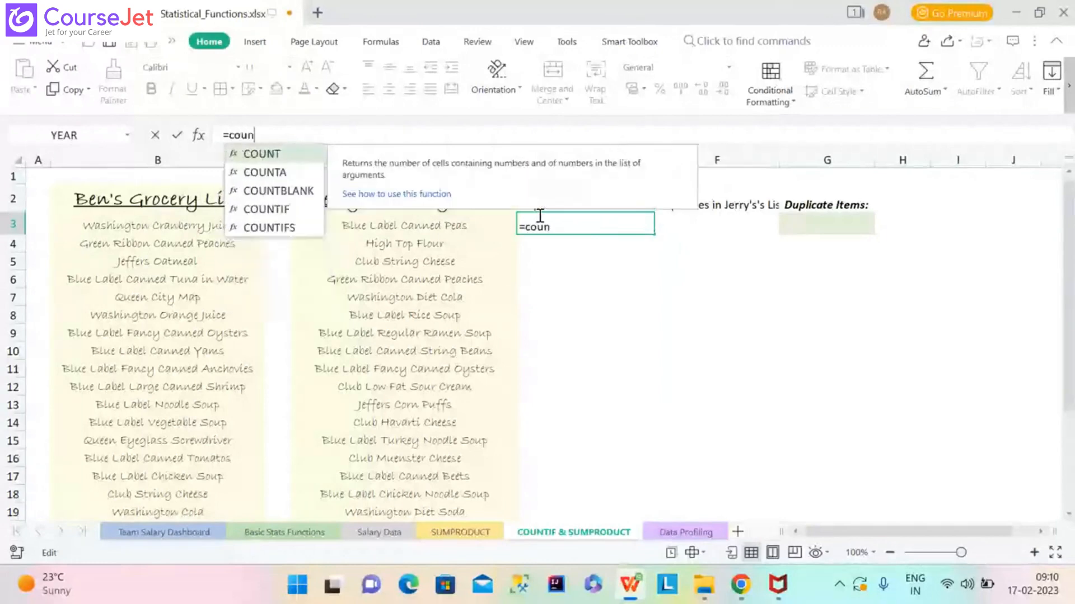
text(tif()
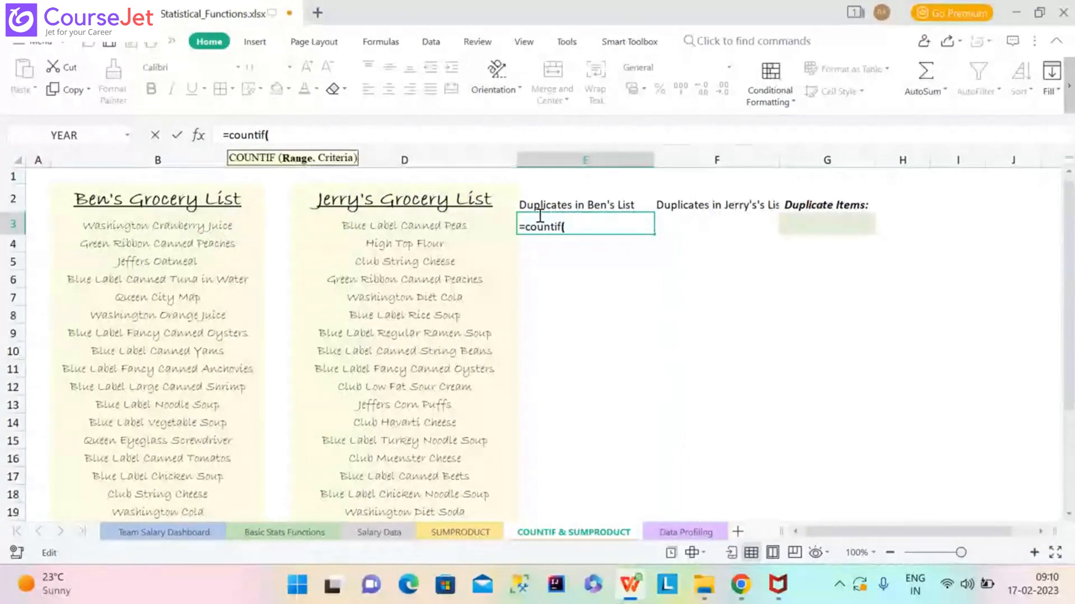
click(413, 226)
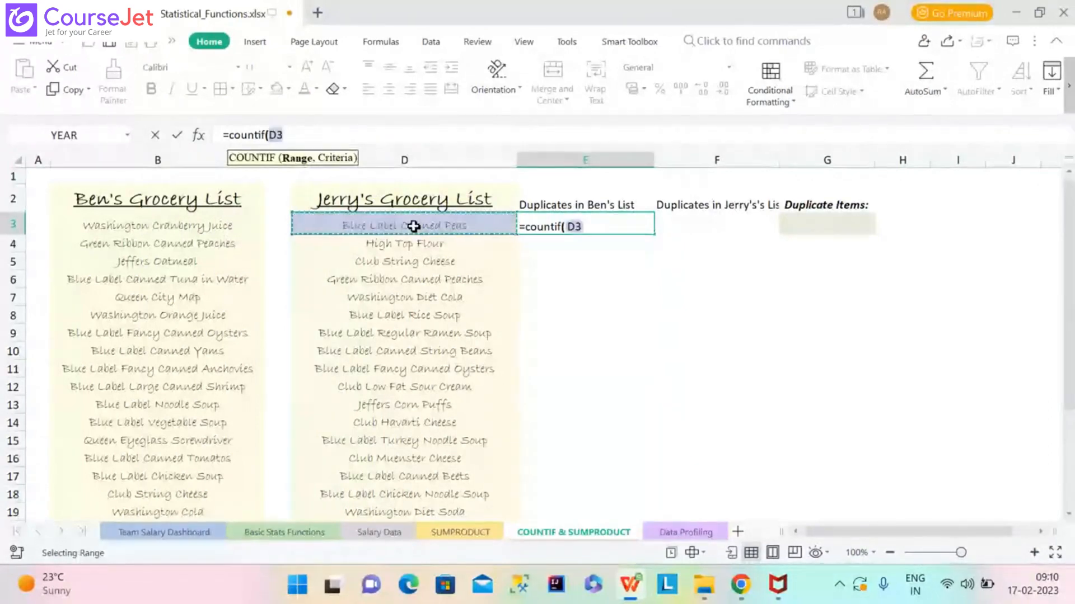
key(shift+Down)
key(shift+Down)
key(shift+Down)
key(shift+Down)
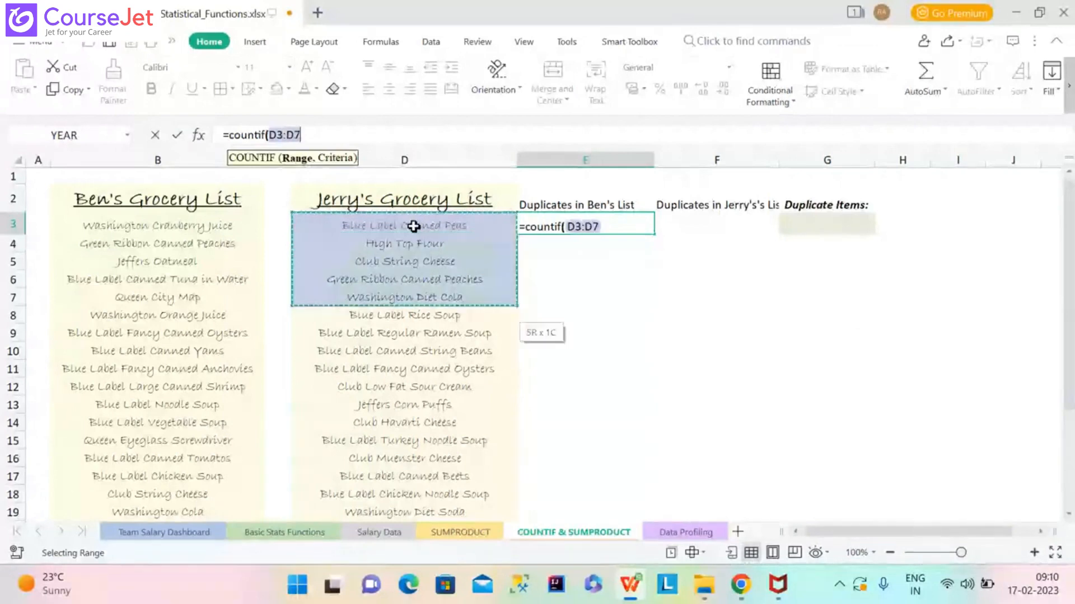
key(shift+Down)
key(shift+Down)
key(shift+Down)
key(shift+Down)
key(shift+Down)
key(shift+Down)
key(shift+Down)
key(shift+Down)
key(shift+Down)
key(shift+Down)
key(shift+Down)
key(shift+Down)
key(shift+Down)
key(shift+Down)
key(shift+Down)
key(shift+Down)
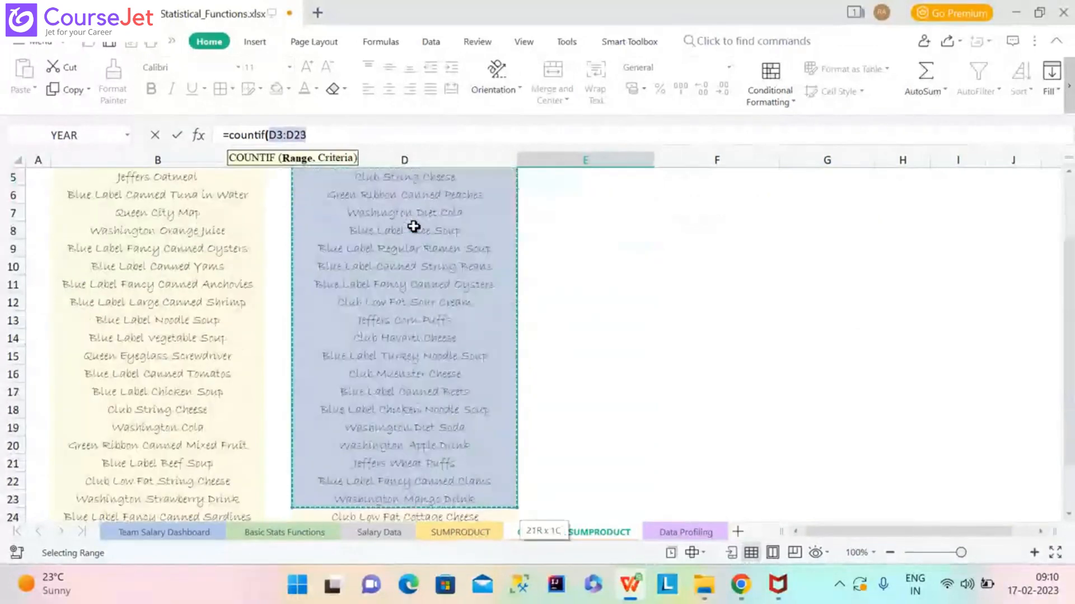
key(shift+Down)
key(shift+Down)
key(shift+Down)
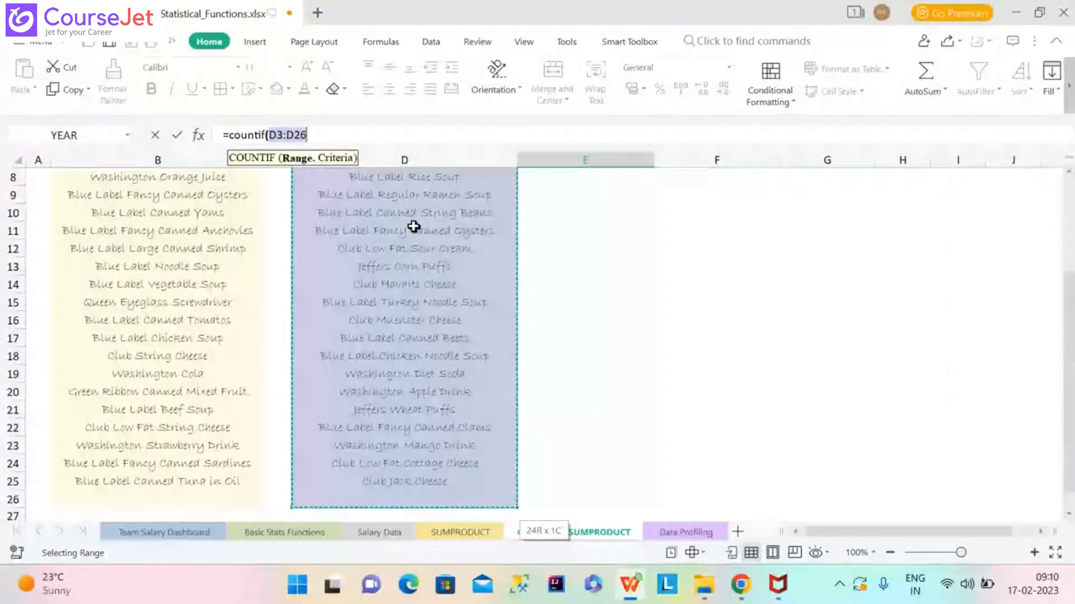
key(shift+Up)
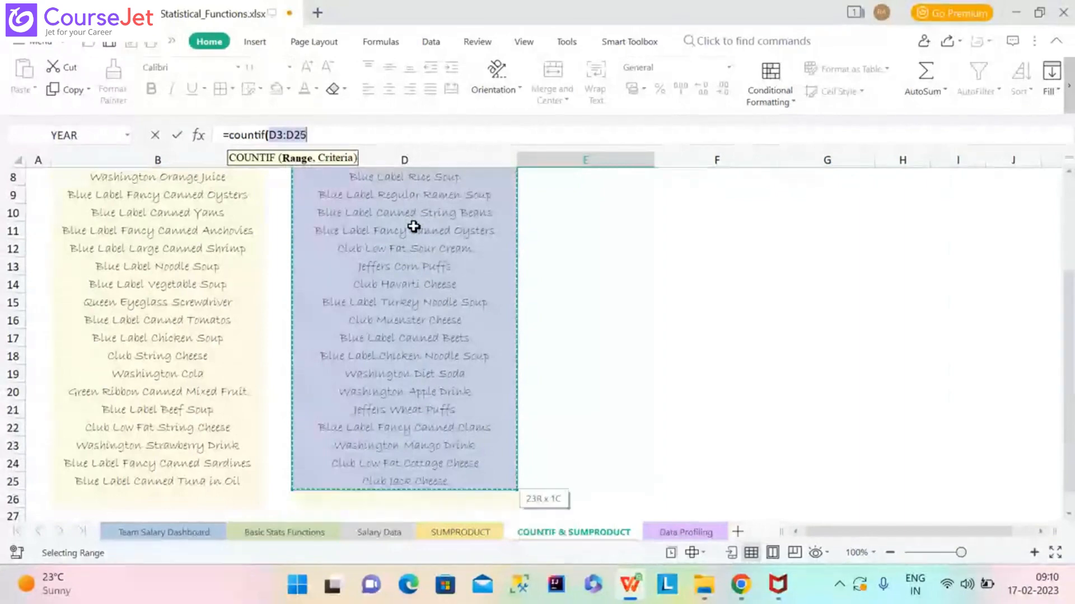
key(shift+Down)
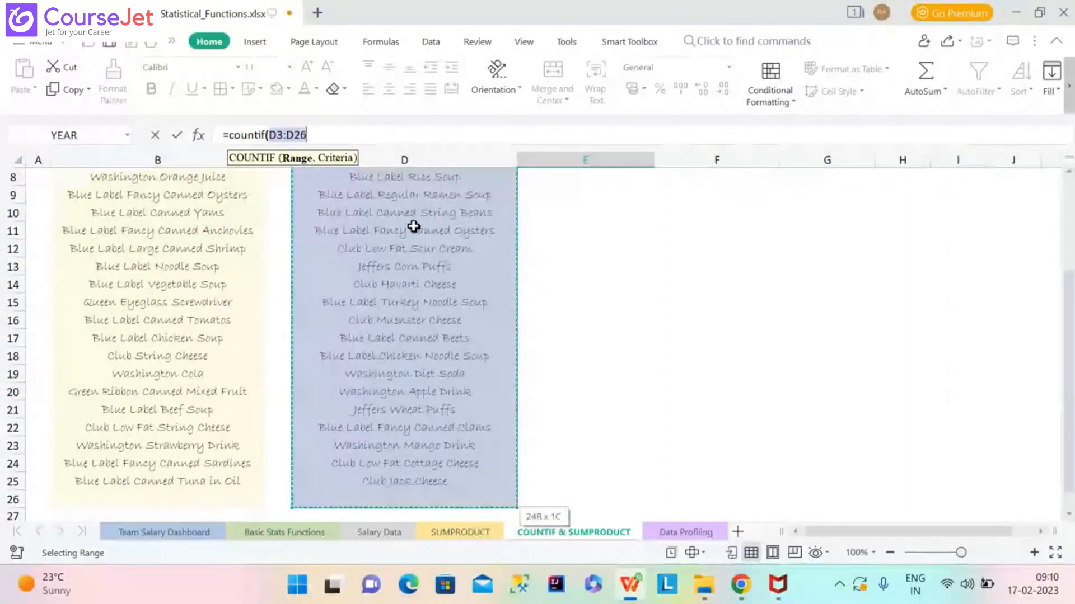
drag(1072, 279, 1073, 189)
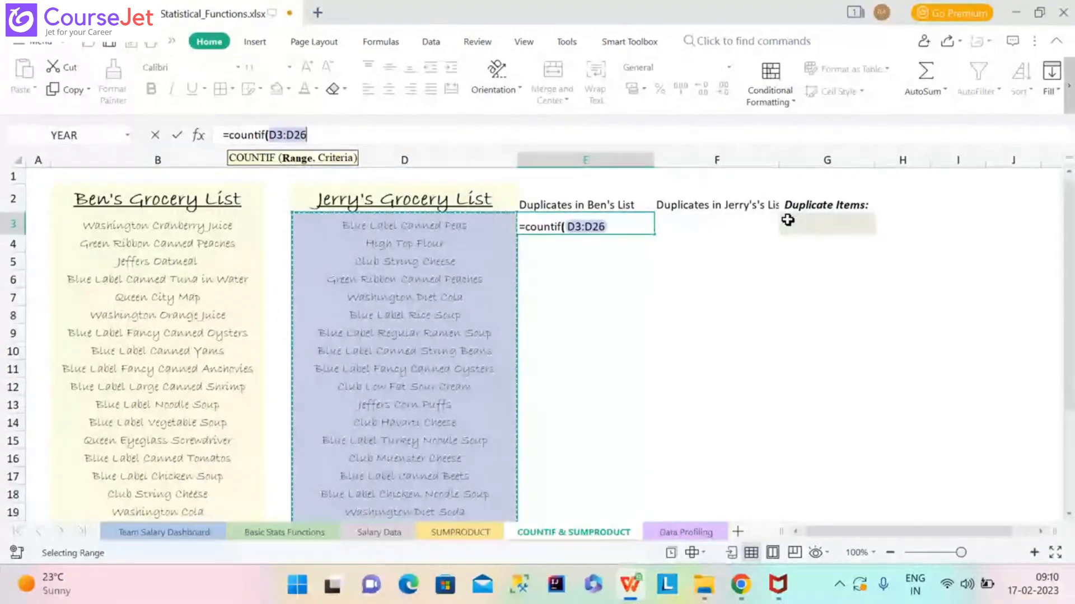
click(624, 227)
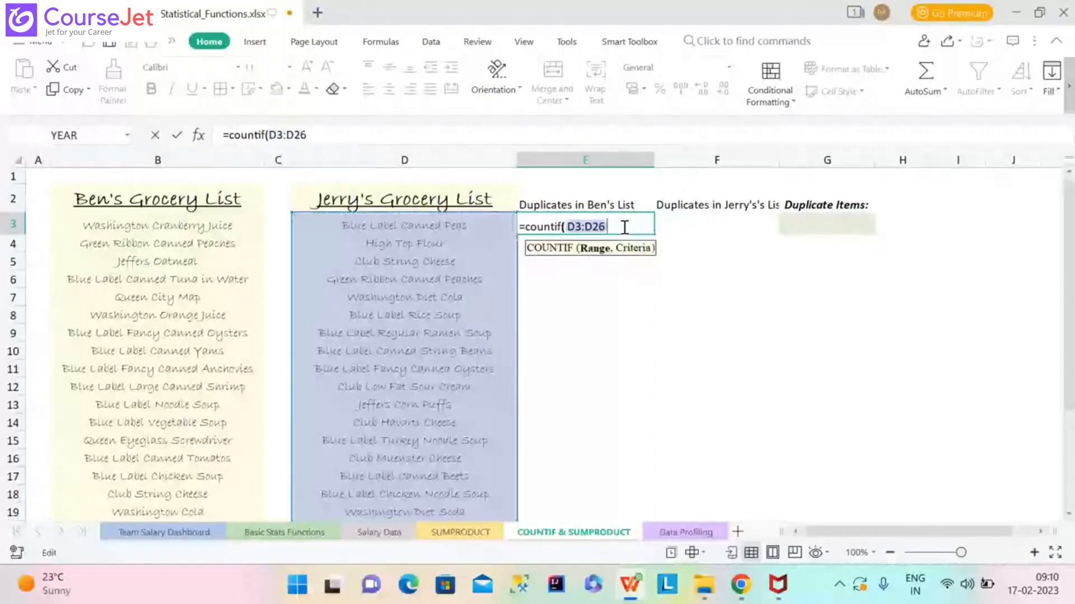
Swap the range for the named range Jerry, then replace it with header cell D2.
key(BackSpace)
key(BackSpace)
key(BackSpace)
key(BackSpace)
key(BackSpace)
key(BackSpace)
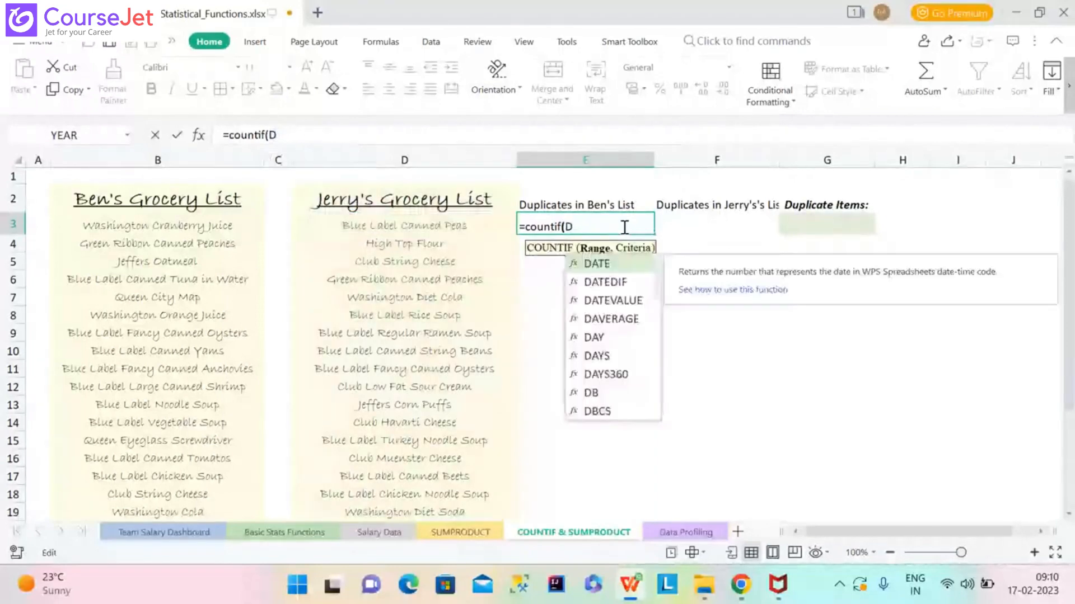
text(jERRY)
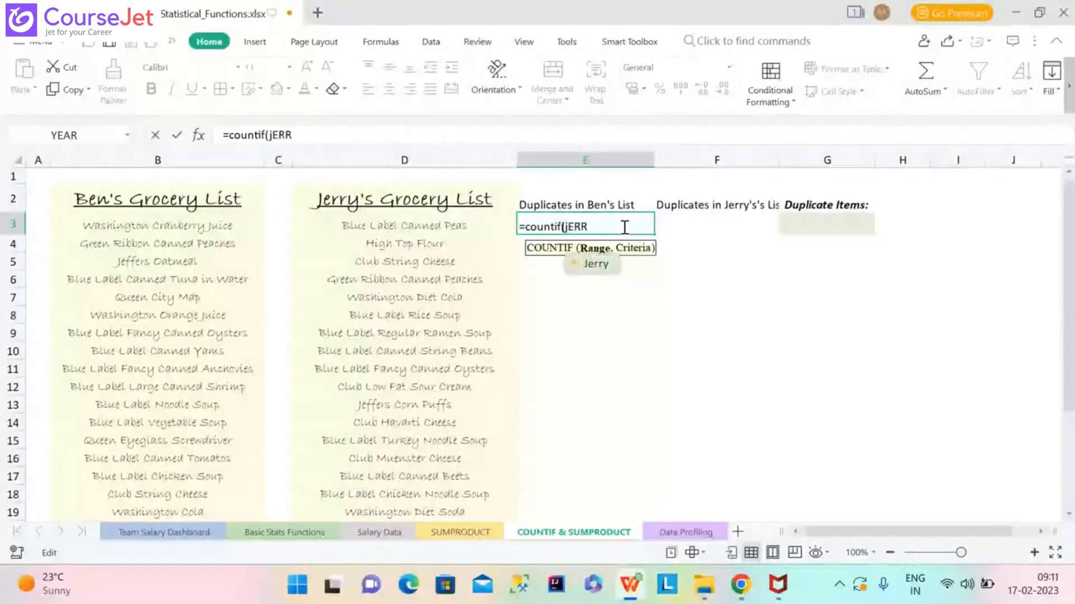
double_click(594, 266)
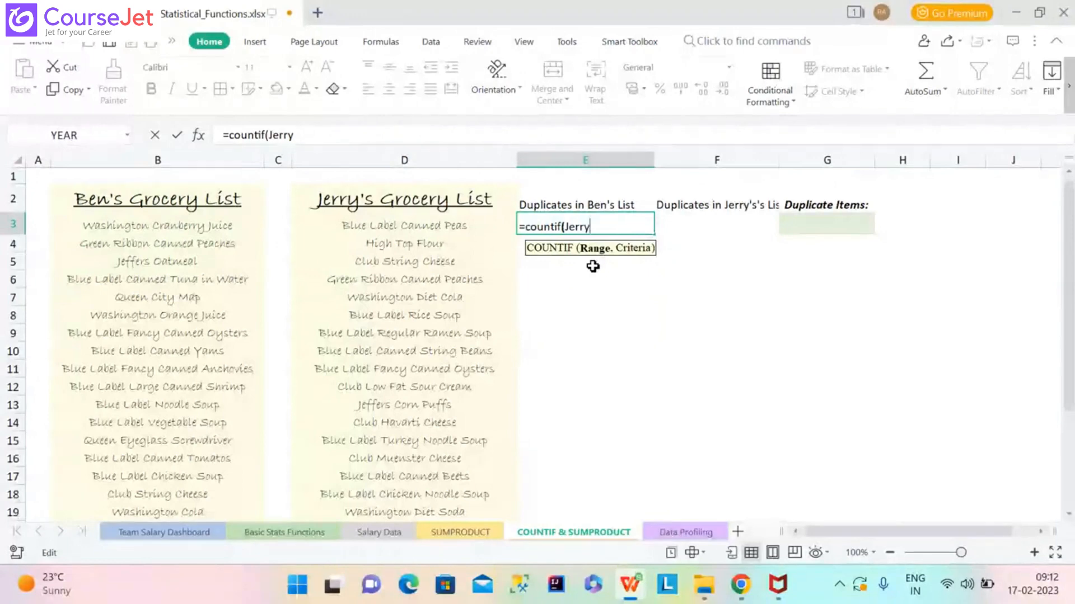
key(BackSpace)
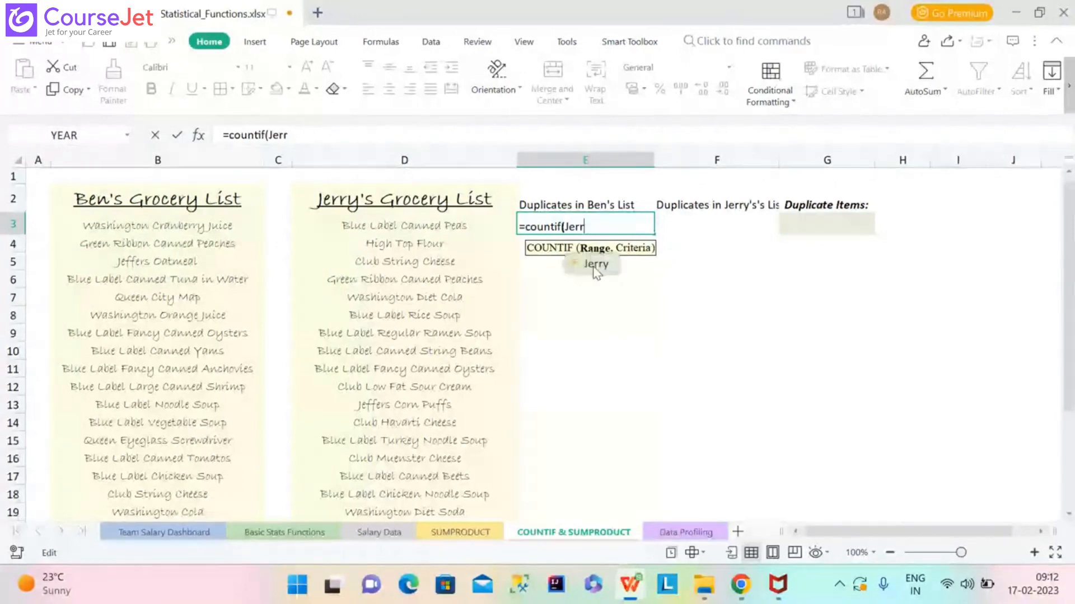
key(BackSpace)
key(BackSpace)
key(BackSpace)
key(BackSpace)
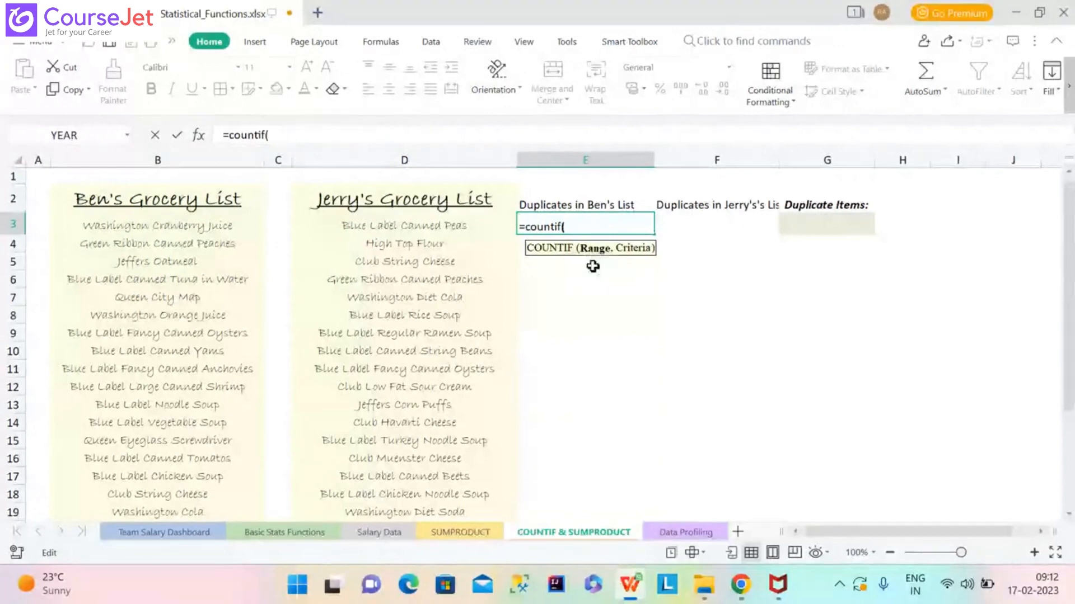
click(432, 194)
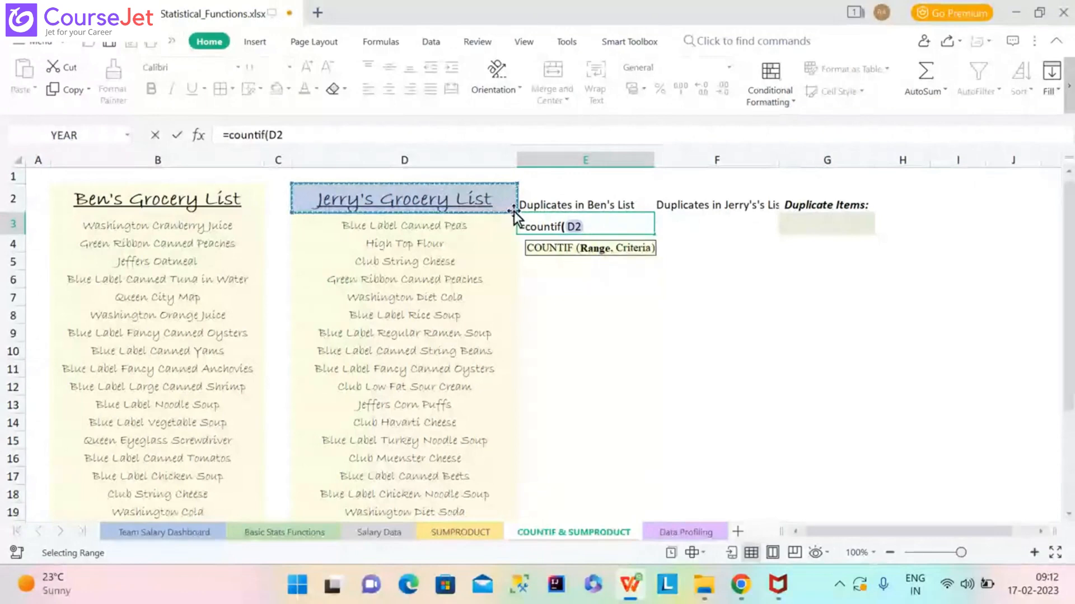
Try cells D2, D3 and D6 and a column D selection as the COUNTIF range.
mouse_move(512, 215)
mouse_down()
mouse_move(501, 548)
mouse_move(492, 477)
mouse_up()
drag(1069, 402, 1070, 314)
click(880, 492)
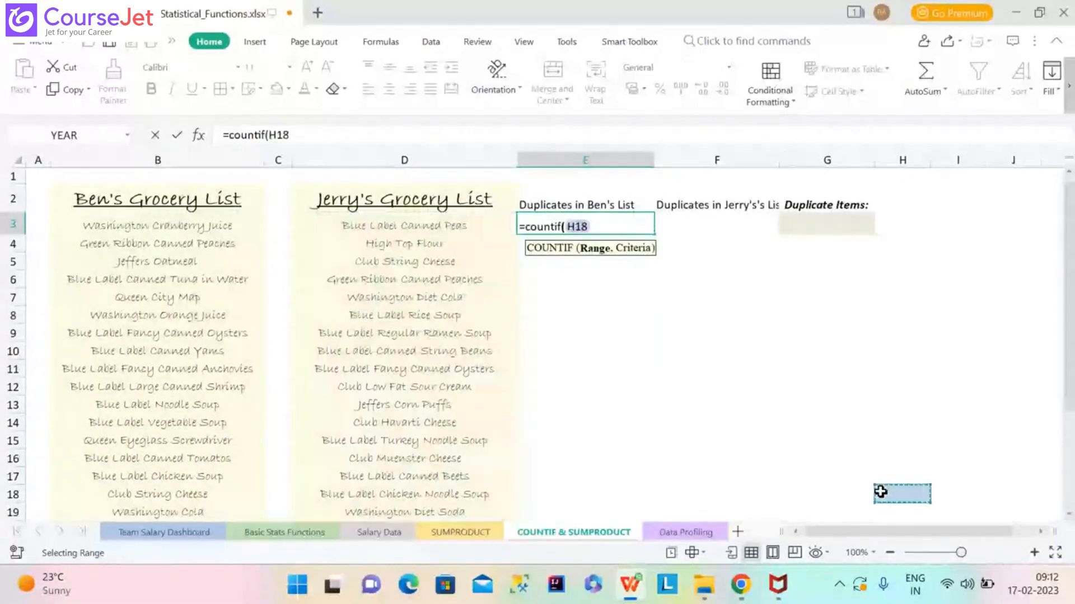
key(BackSpace)
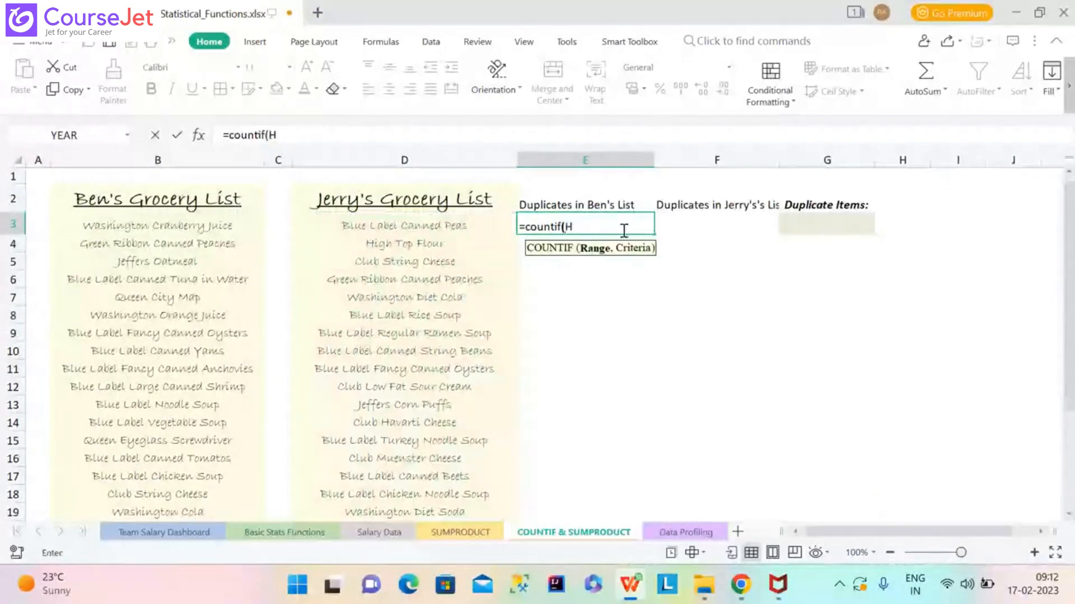
click(446, 216)
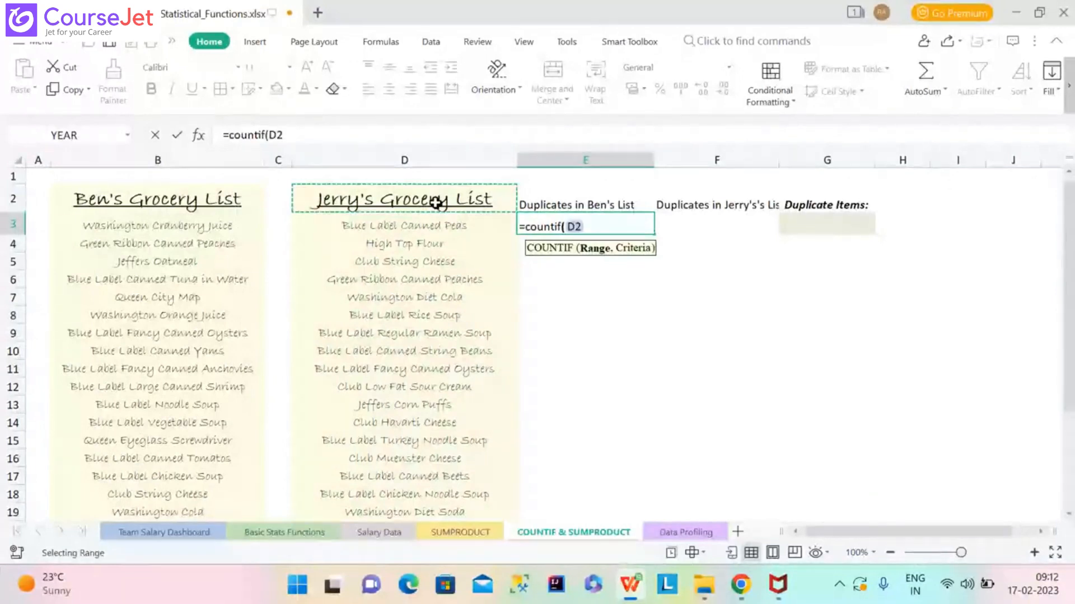
click(513, 215)
click(503, 206)
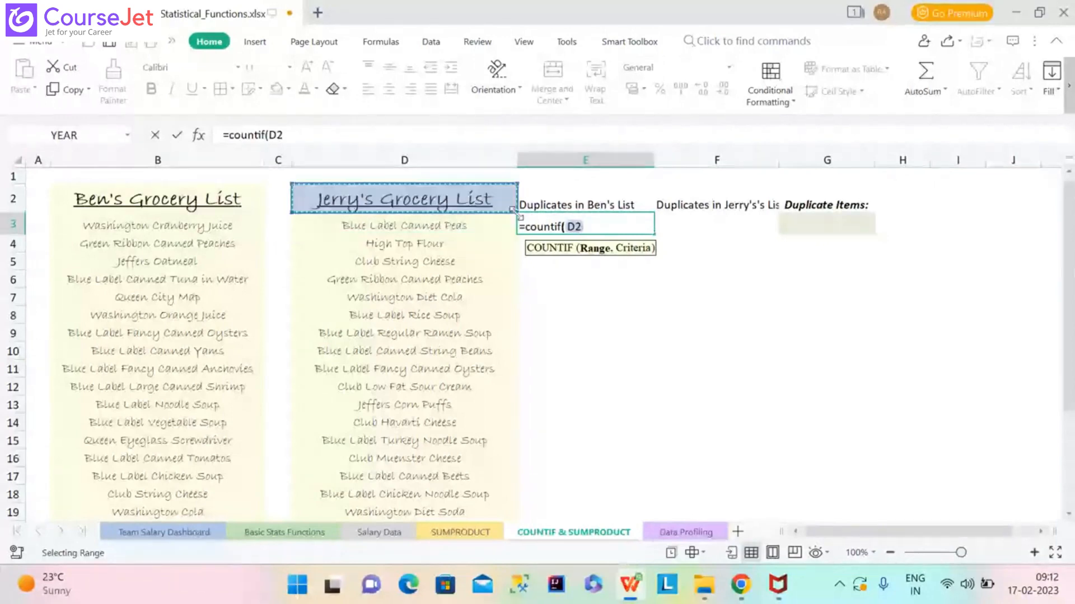
click(513, 213)
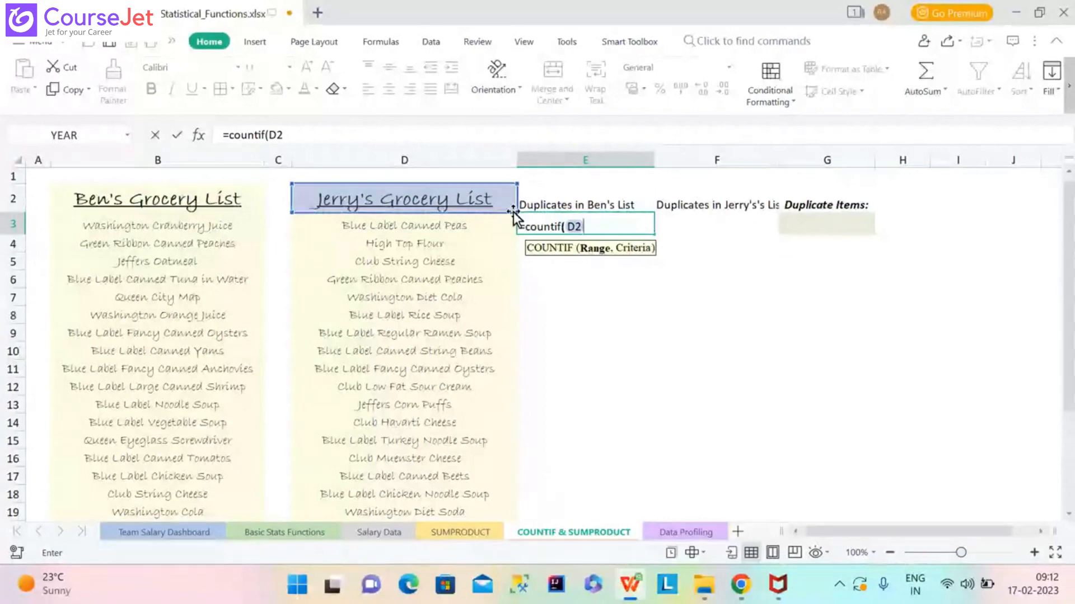
drag(513, 212, 512, 286)
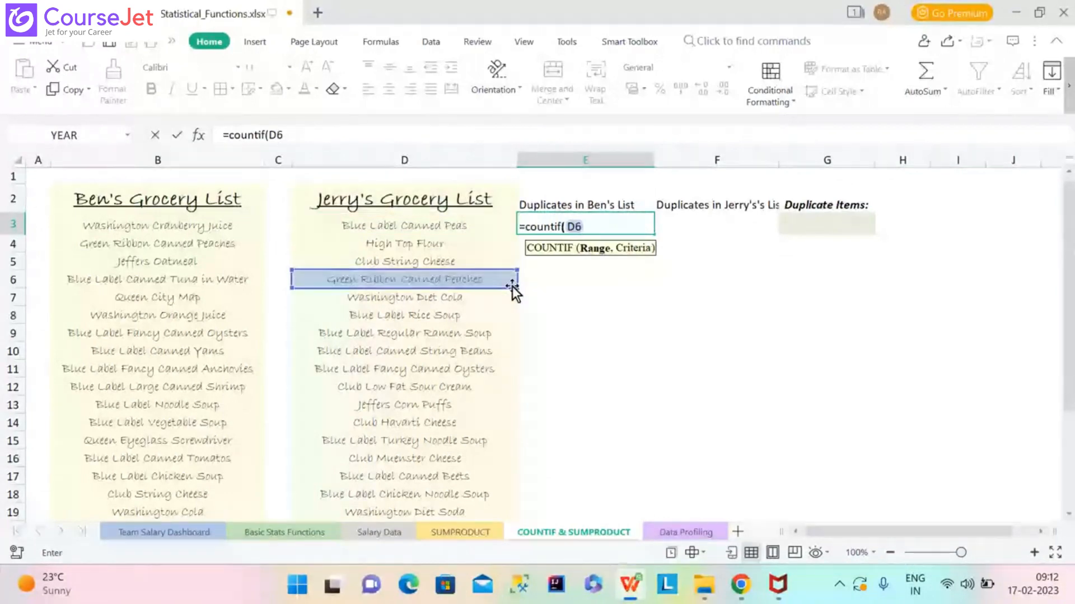
click(452, 199)
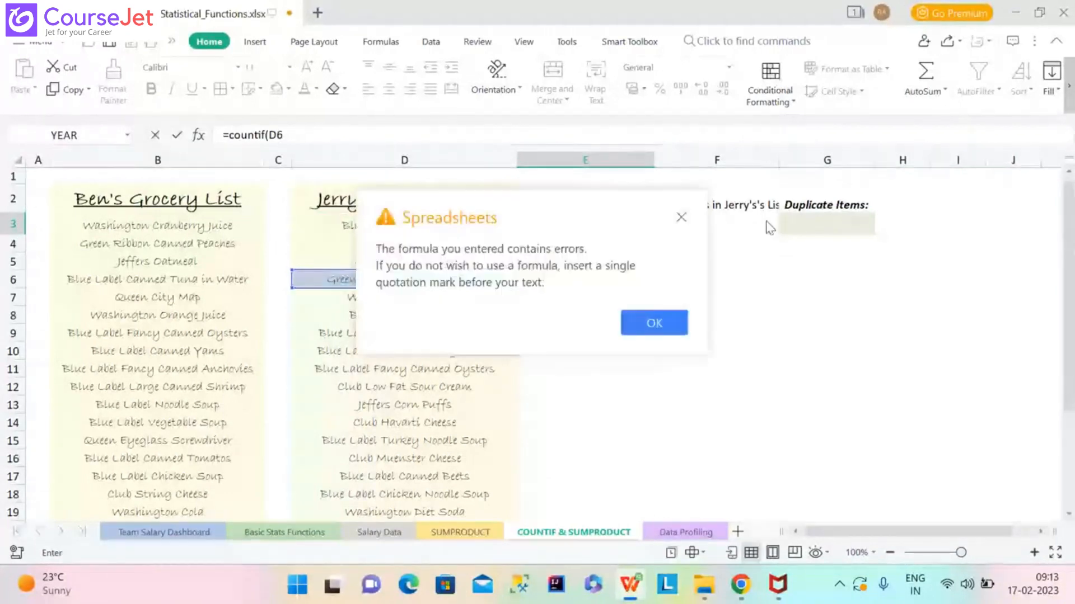
click(681, 217)
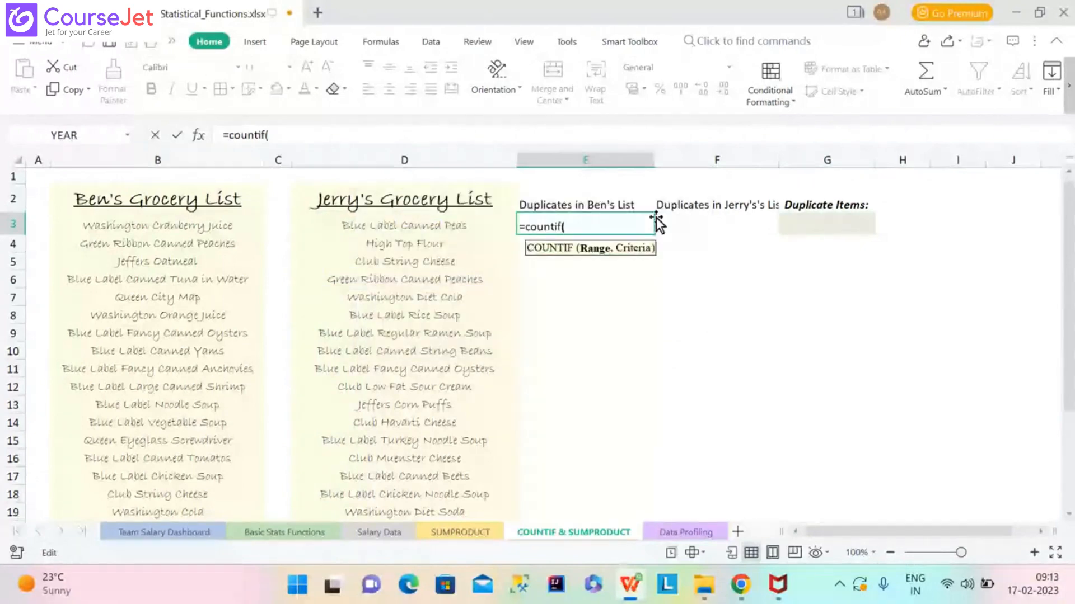
click(510, 208)
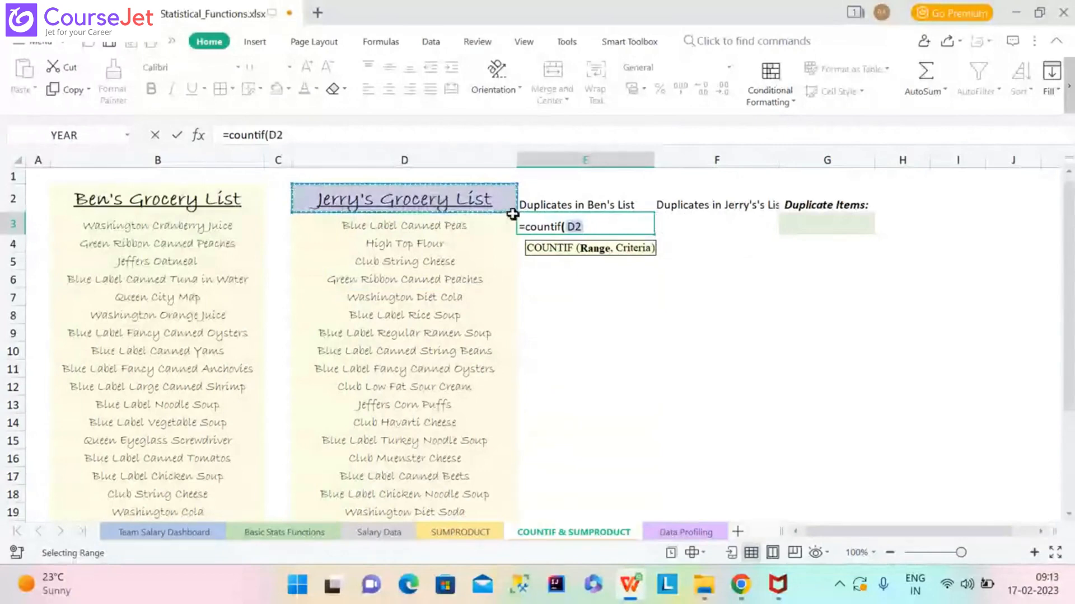
Select D3:D26 as the range, then delete it after the entry error.
drag(512, 214, 480, 554)
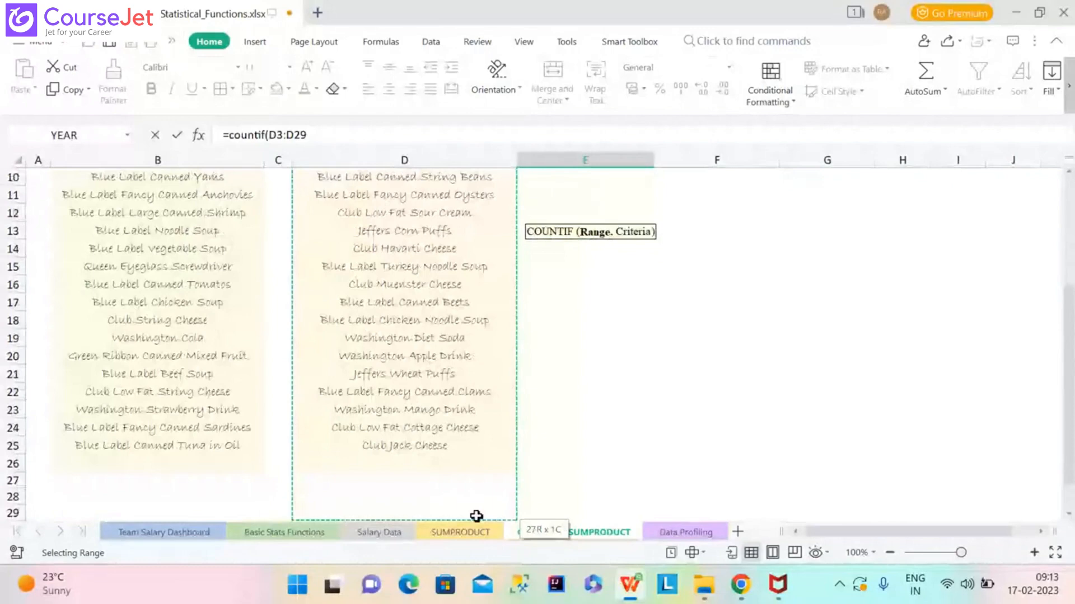
drag(476, 516, 477, 462)
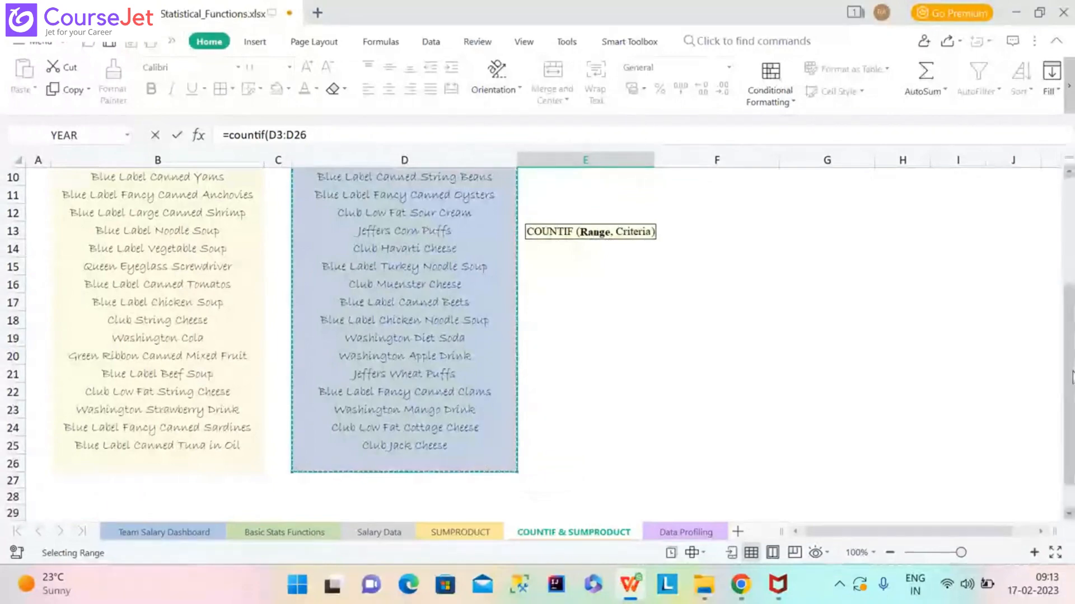
drag(1072, 378, 1069, 278)
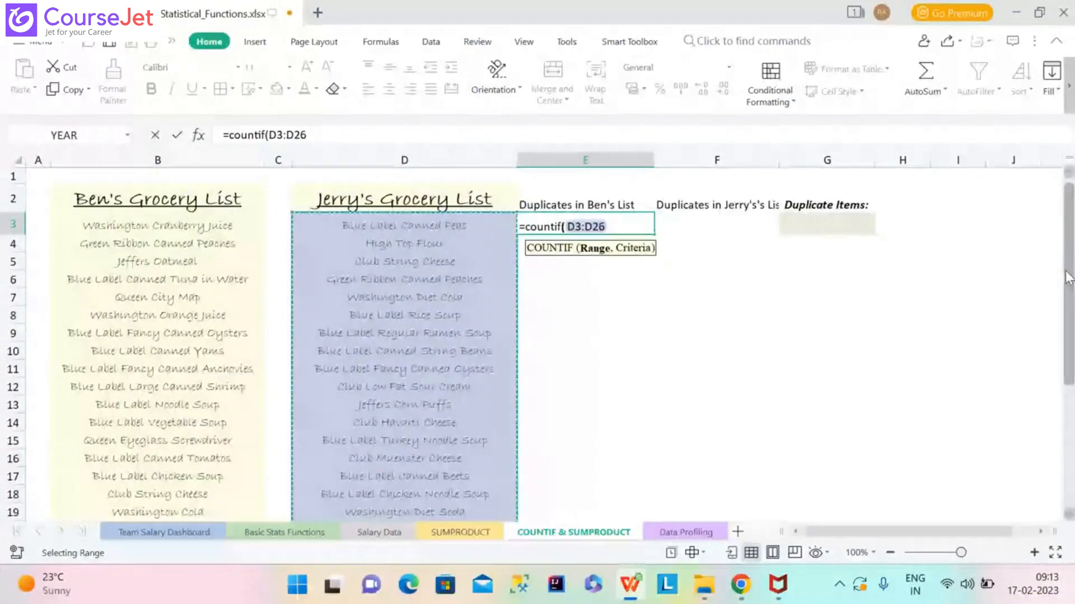
key(Return)
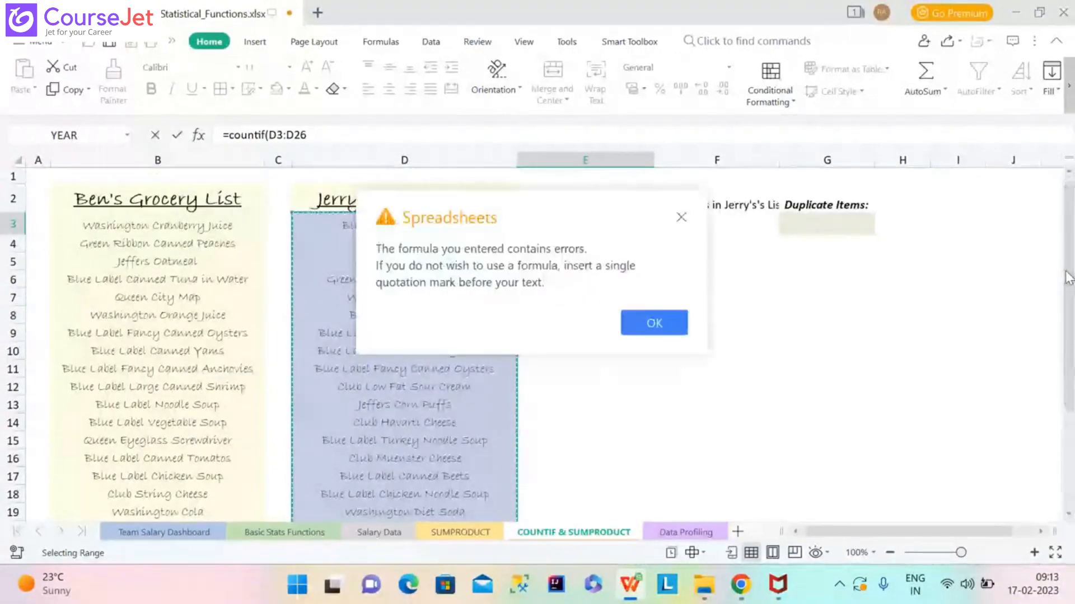
click(682, 217)
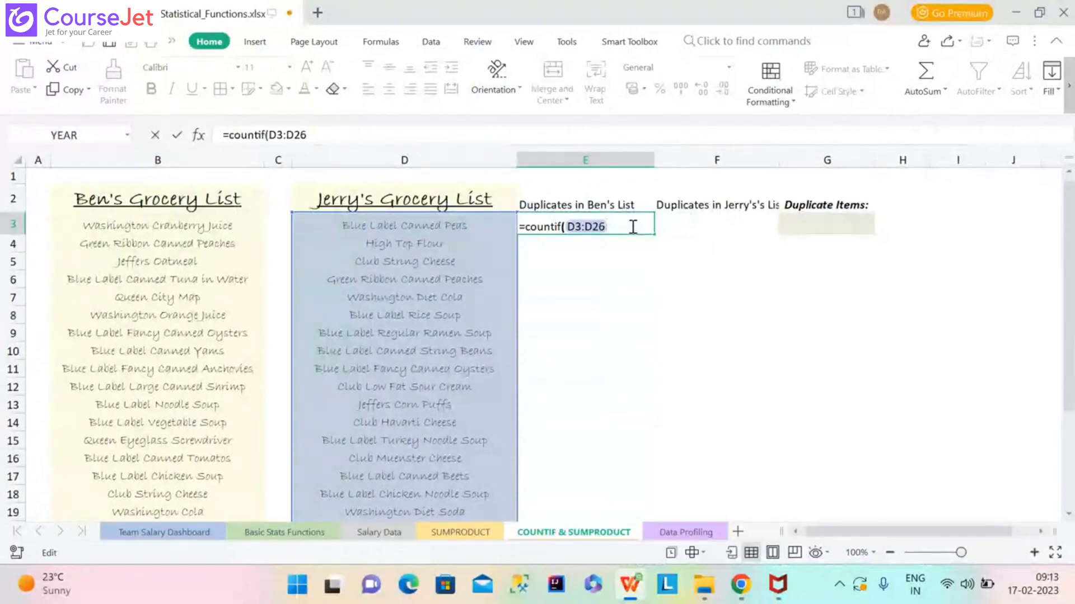
key(BackSpace)
key(BackSpace)
key(BackSpace)
key(BackSpace)
key(BackSpace)
key(BackSpace)
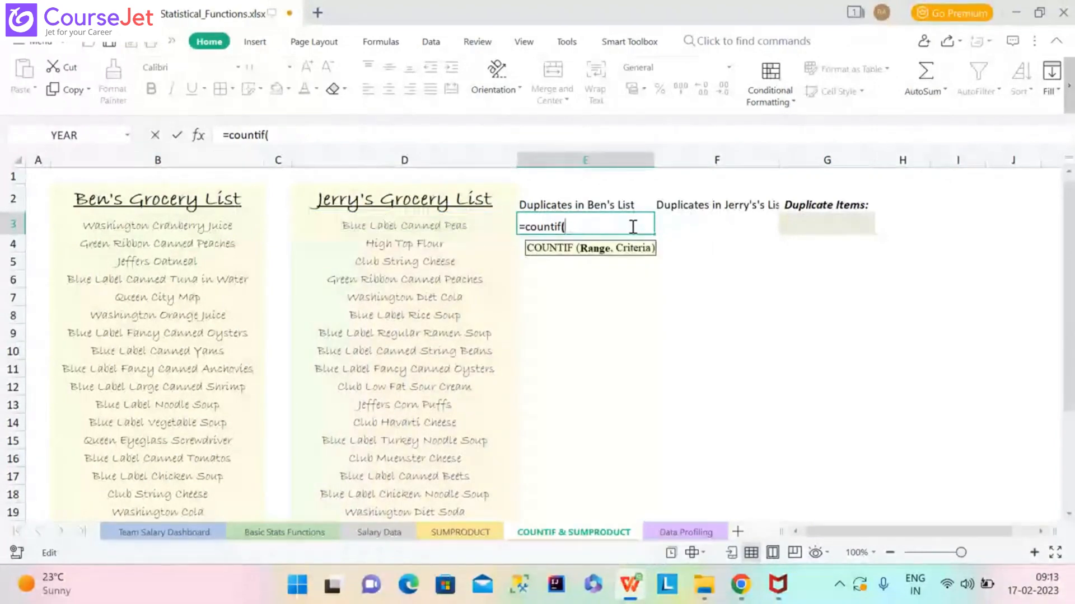
Complete E3 as =countif(Jerry,B3) using the Jerry name suggestion, returning 0.
text(jERRY)
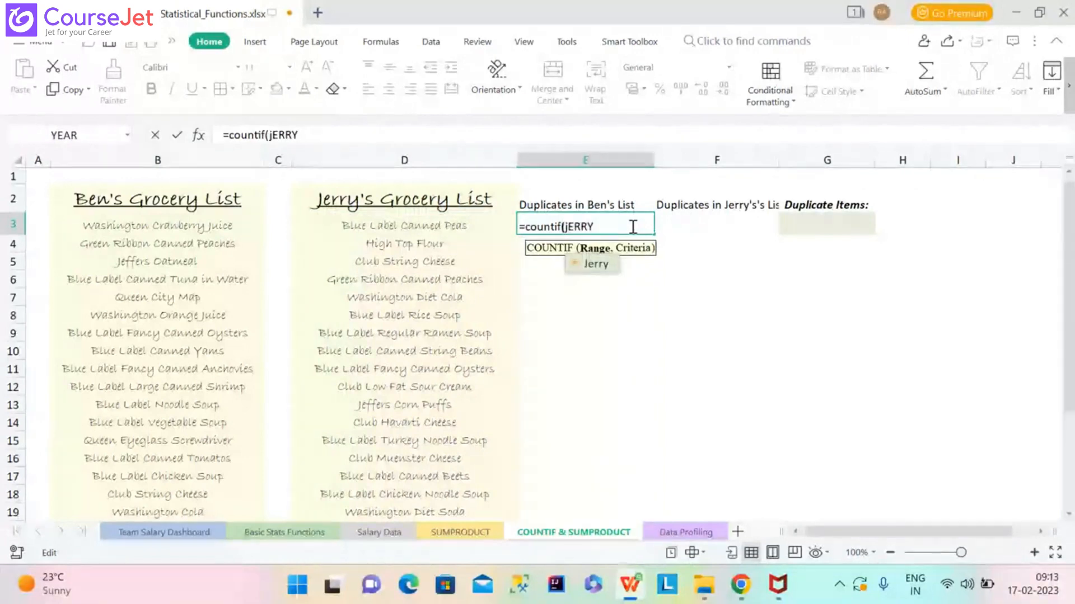
double_click(594, 264)
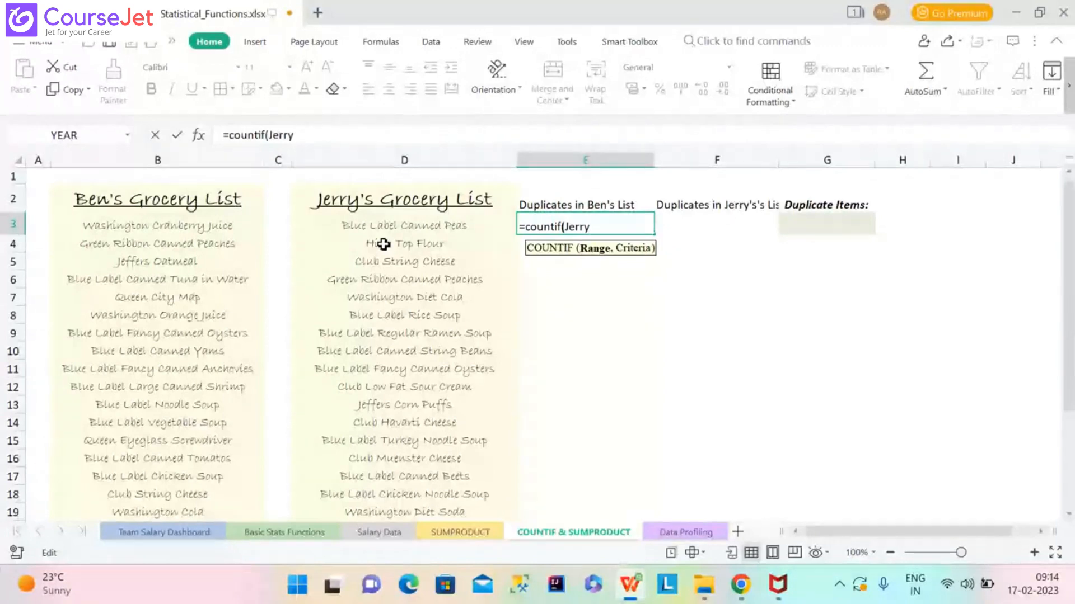
text(,)
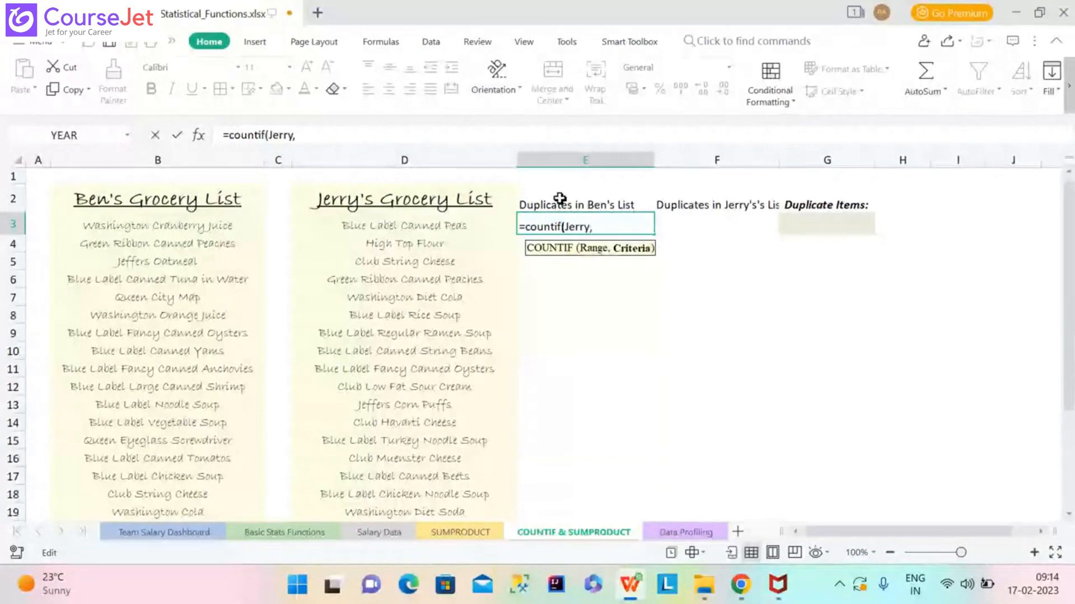
click(190, 224)
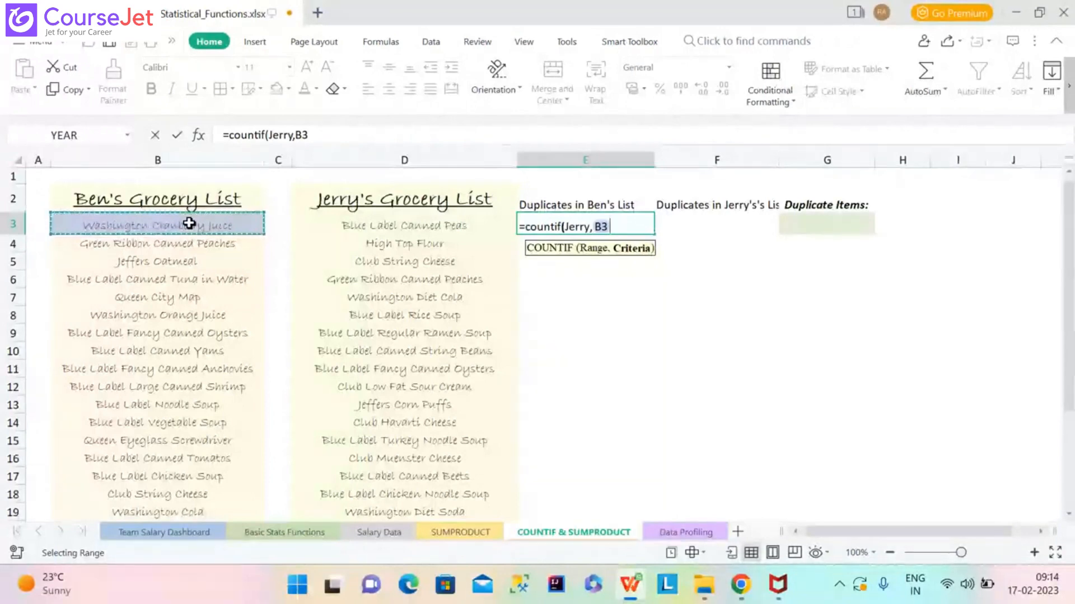
text())
key(Return)
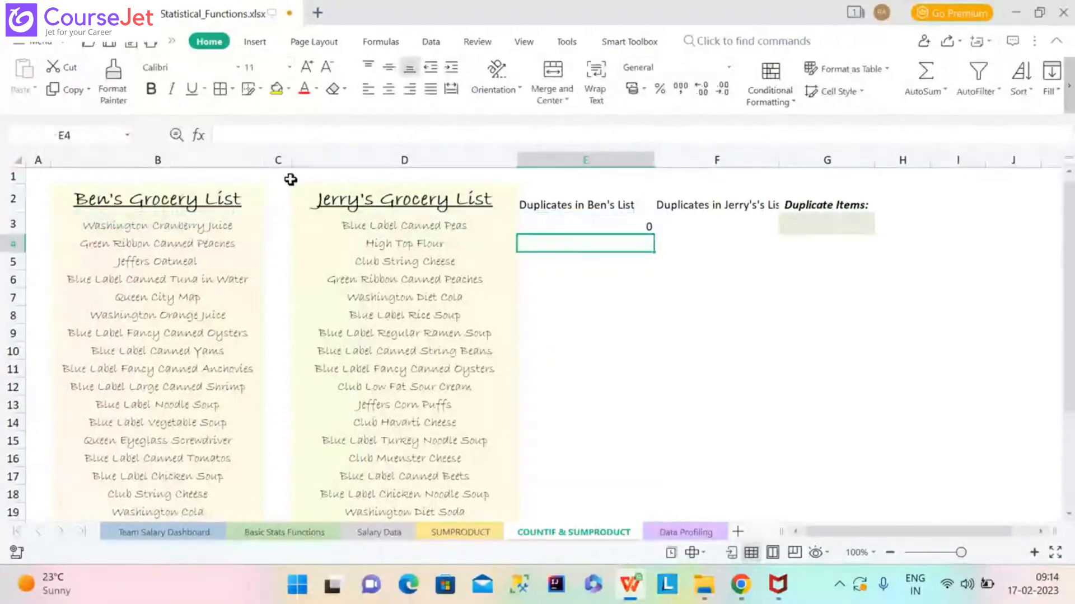
click(617, 227)
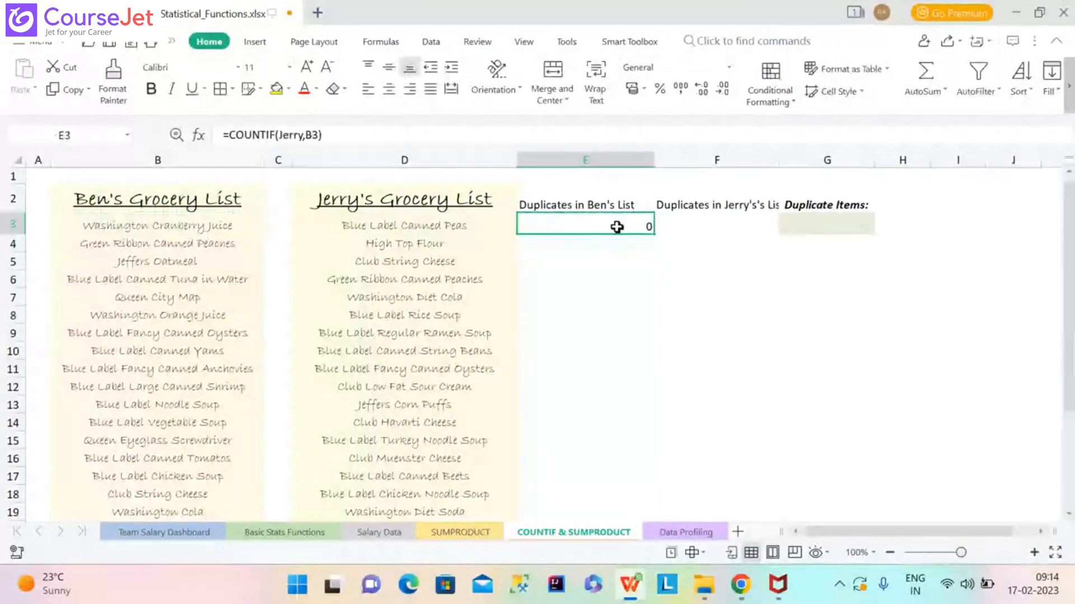
double_click(653, 234)
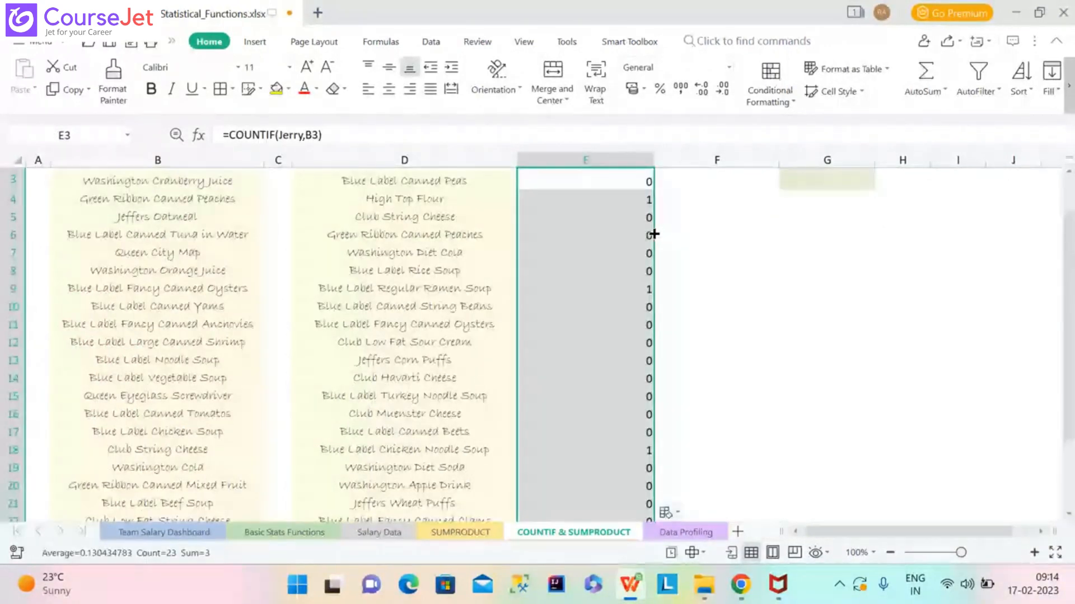
mouse_move(1072, 336)
mouse_down()
mouse_move(1072, 395)
mouse_move(1072, 325)
mouse_up()
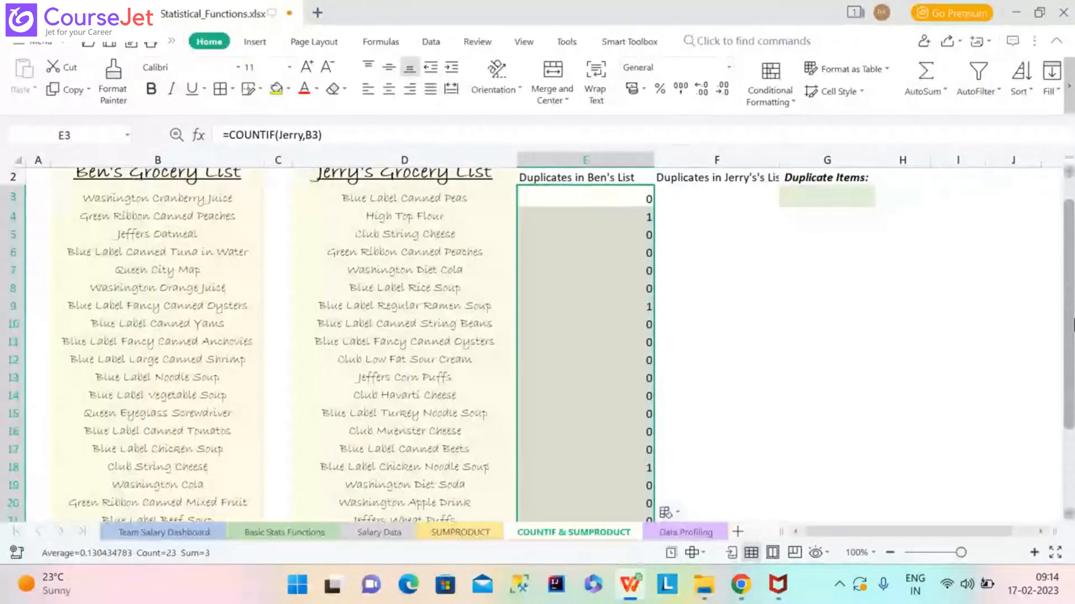
drag(1074, 326, 1073, 310)
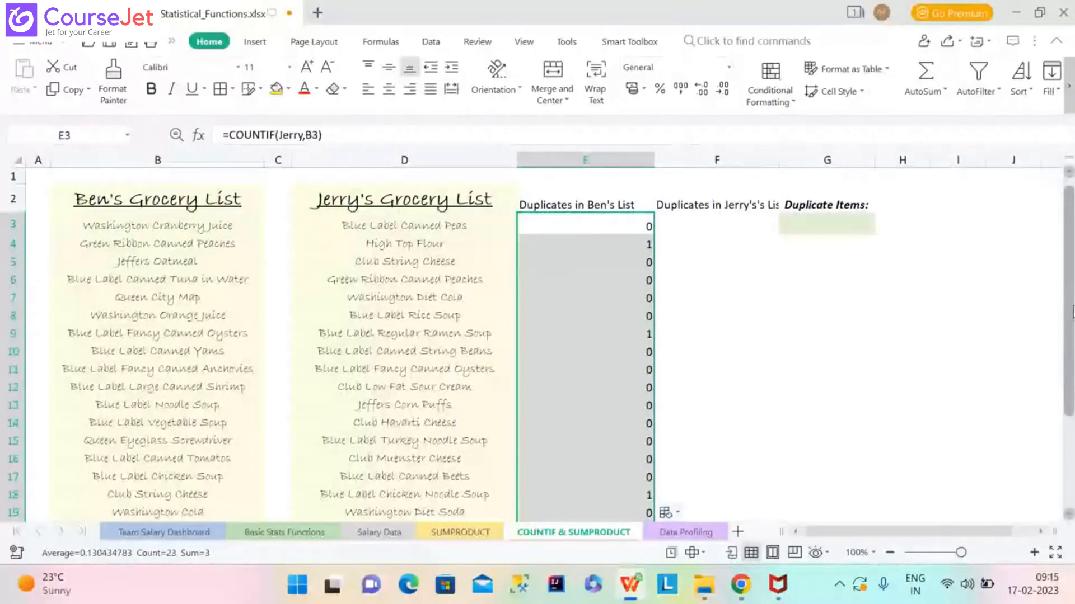
mouse_move(1073, 312)
mouse_down()
mouse_move(1072, 390)
mouse_move(1073, 297)
mouse_up()
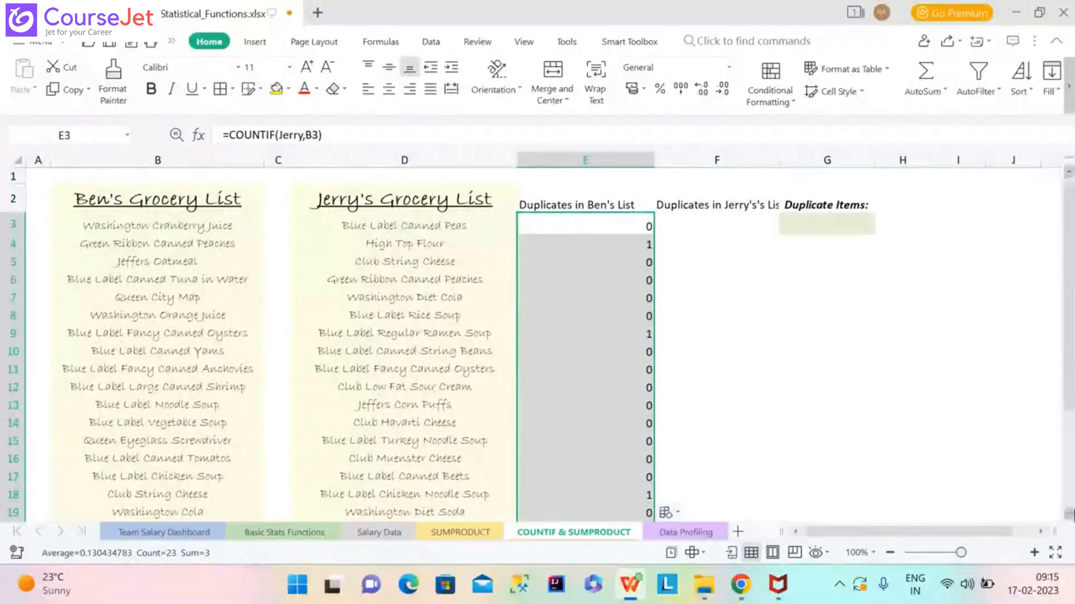
scroll(1069, 514, down, 1)
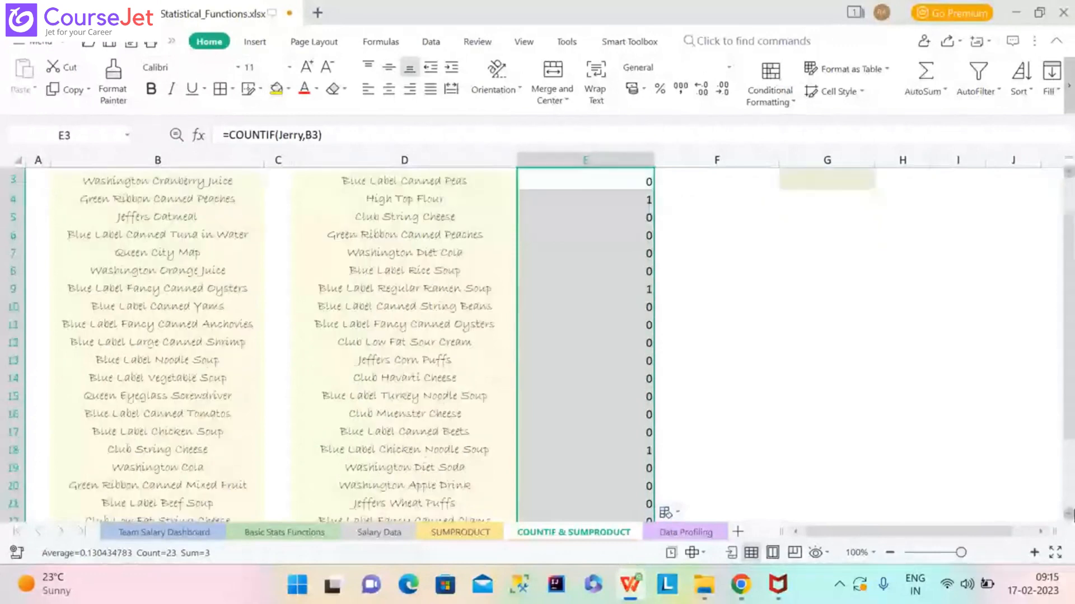
scroll(1070, 515, down, 1)
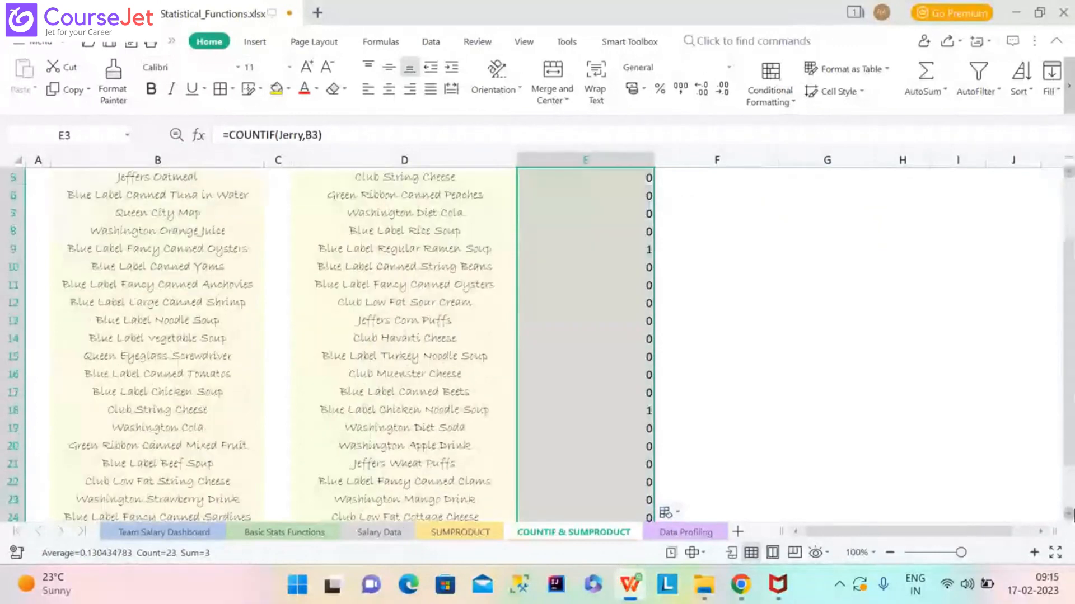
scroll(1070, 514, down, 1)
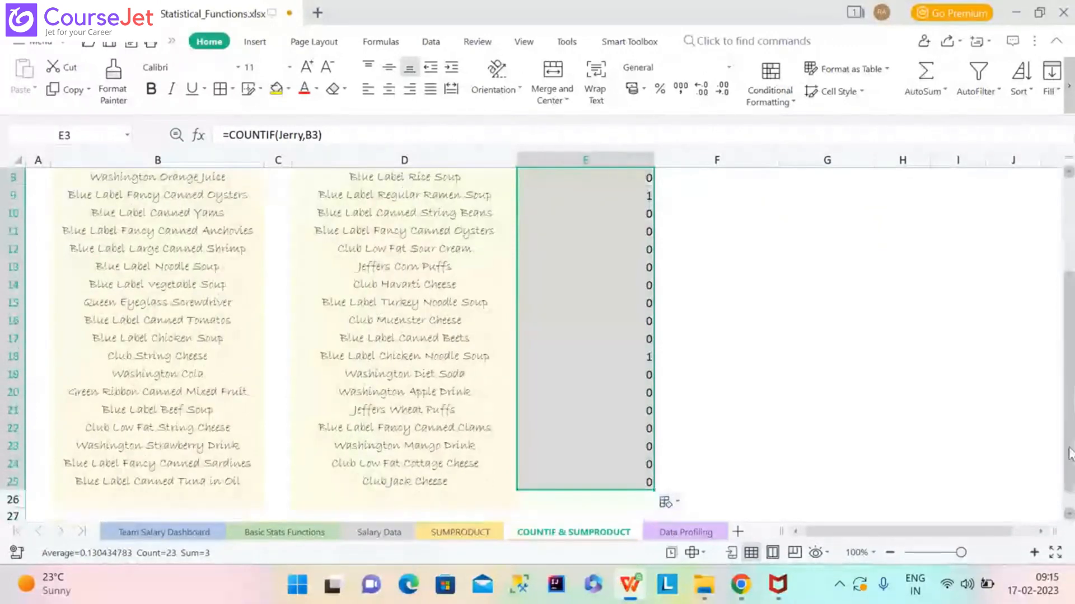
scroll(1070, 374, up, 2)
scroll(648, 240, up, 1)
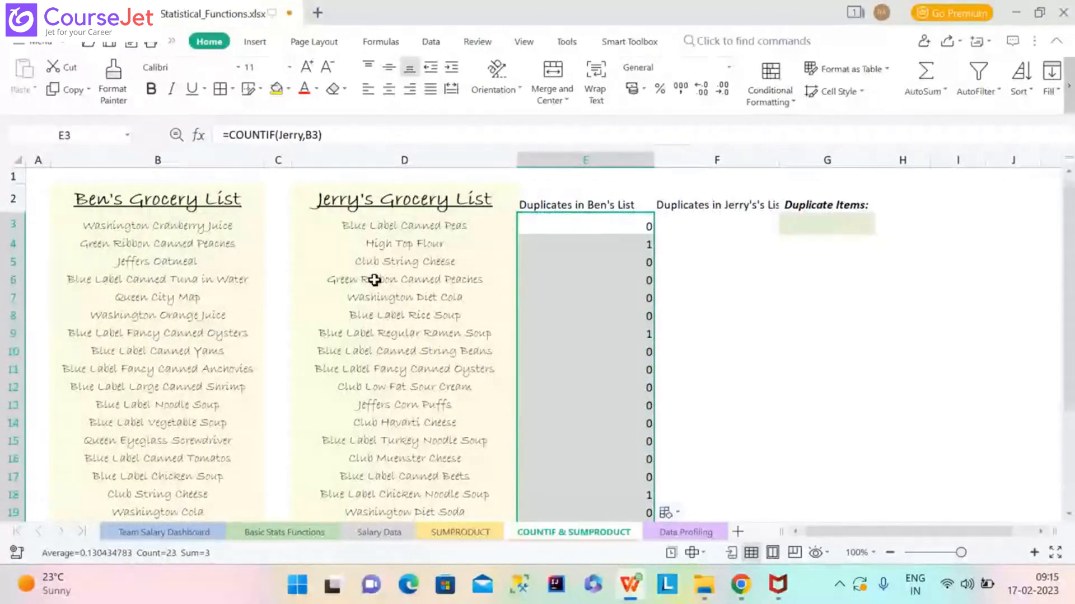
click(390, 284)
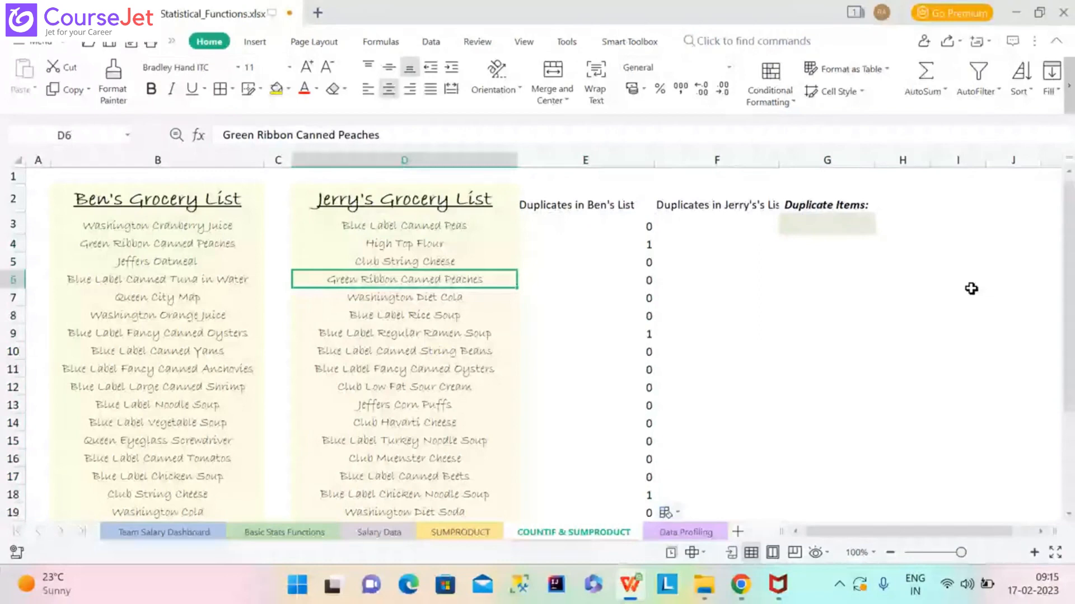
drag(1073, 267, 1073, 217)
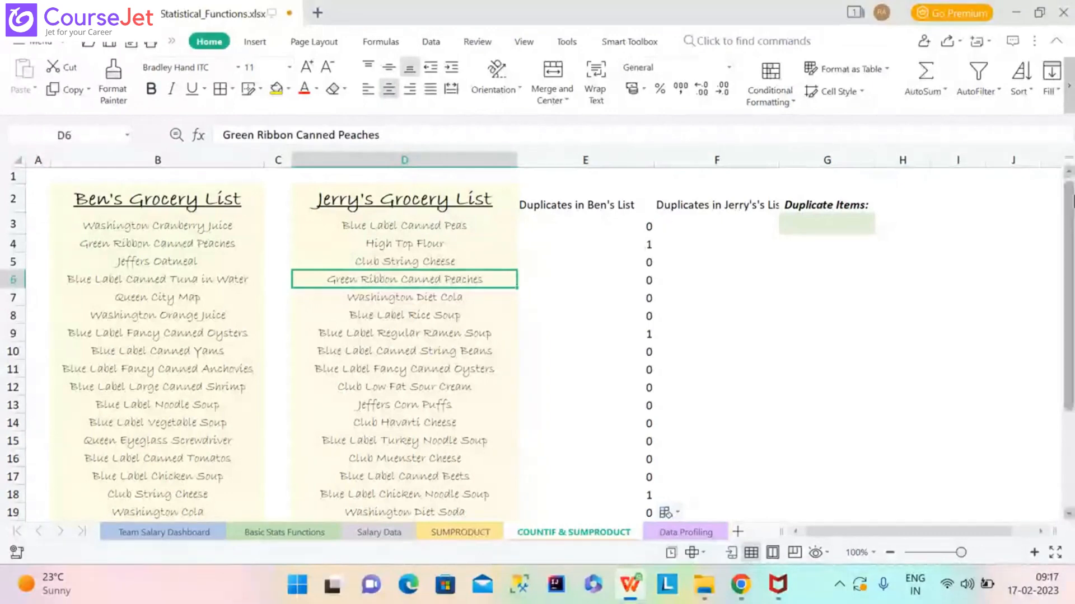
drag(1072, 201, 1071, 171)
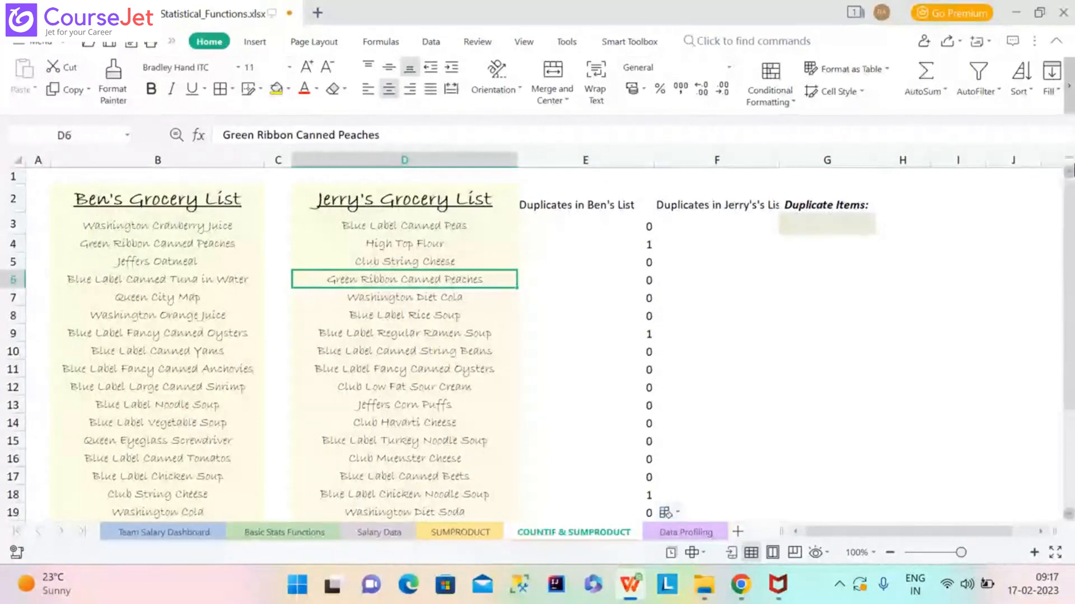
click(639, 225)
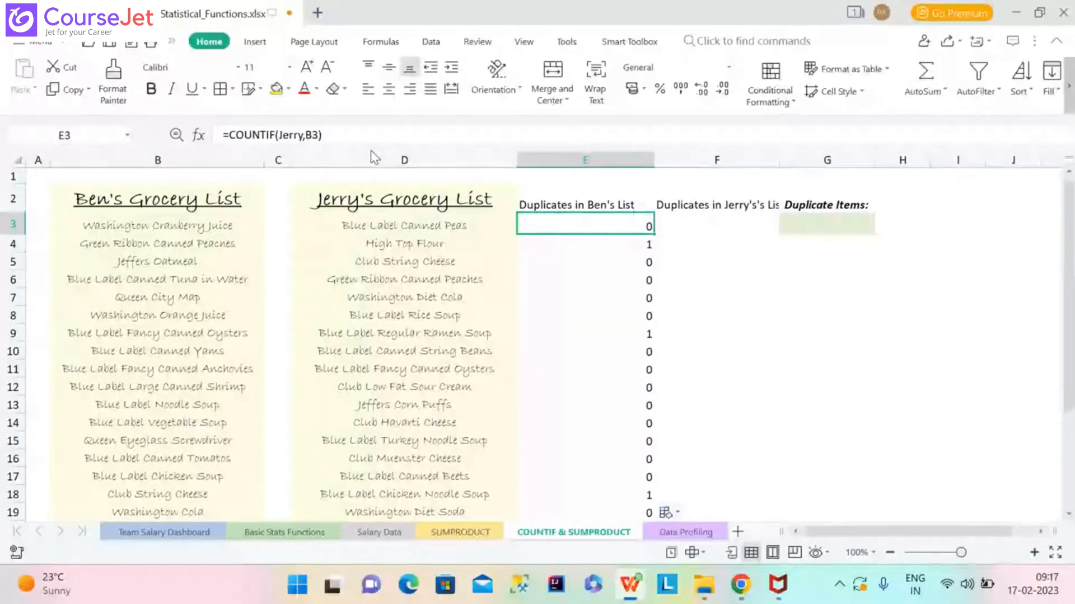
Replace B3 with the named range Ben so E3 reads =COUNTIF(Jerry,Ben).
double_click(313, 134)
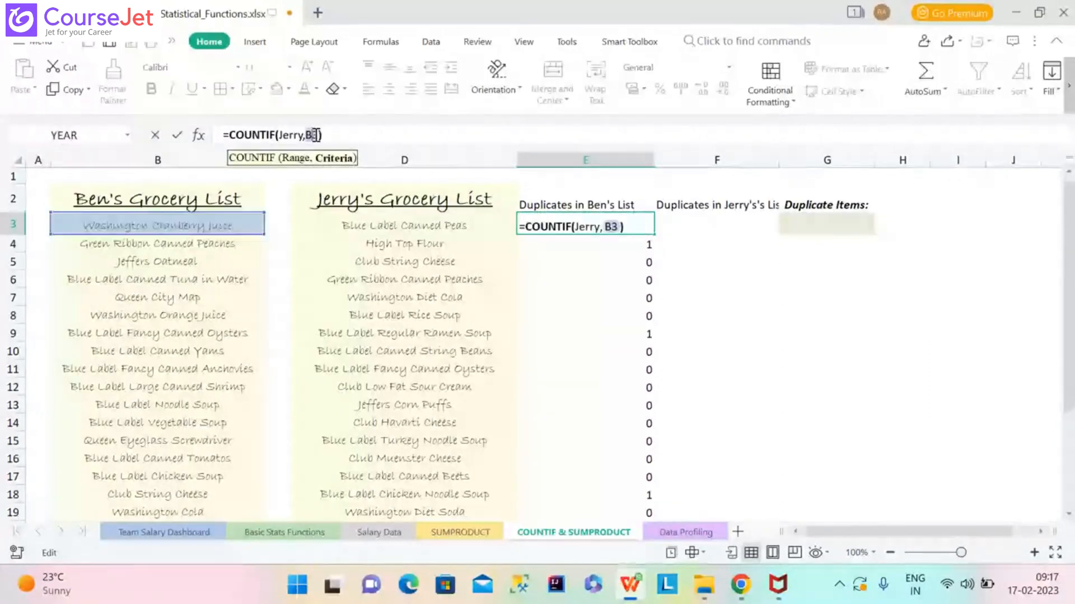
text(bE)
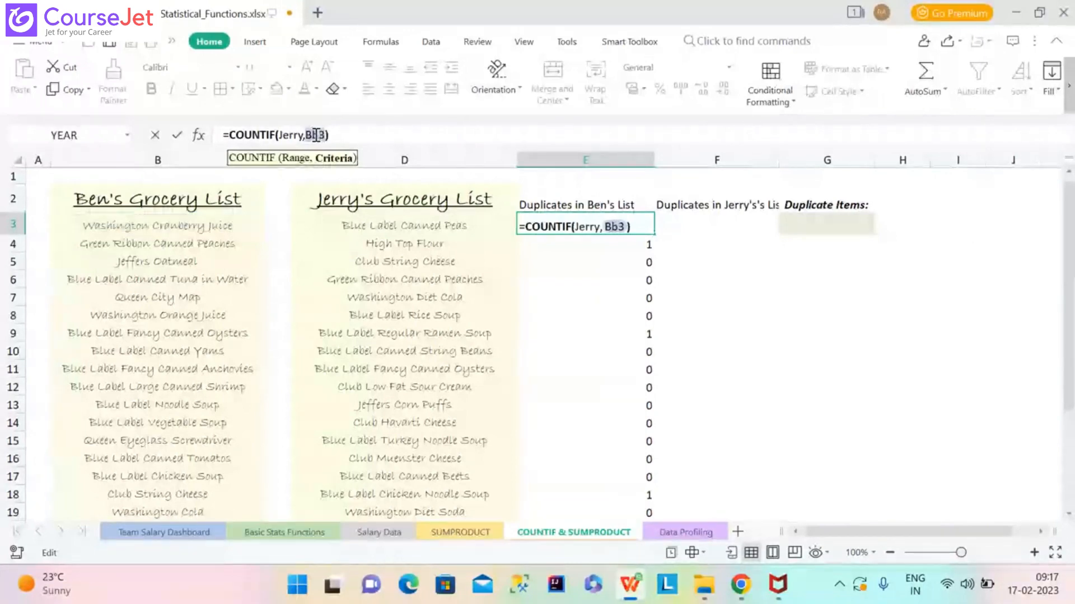
text(N)
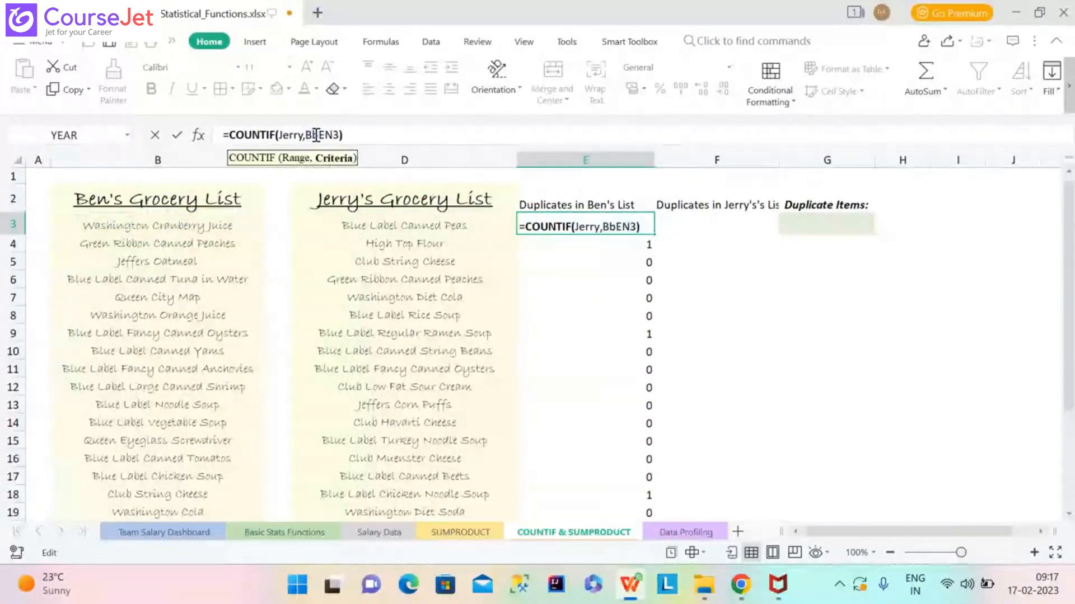
key(Delete)
key(BackSpace)
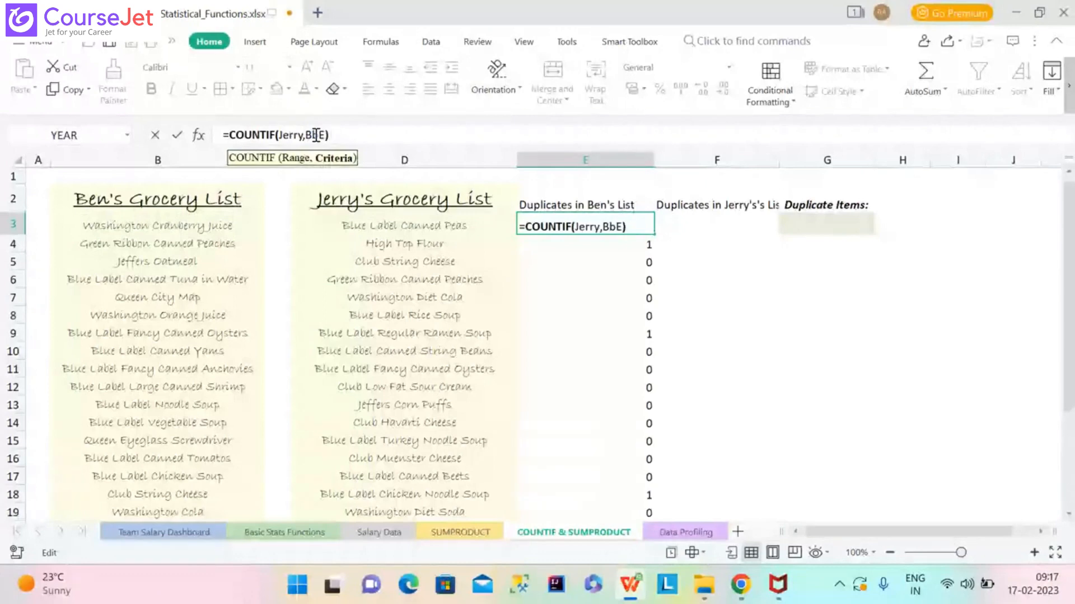
key(BackSpace)
key(BackSpace)
text(E)
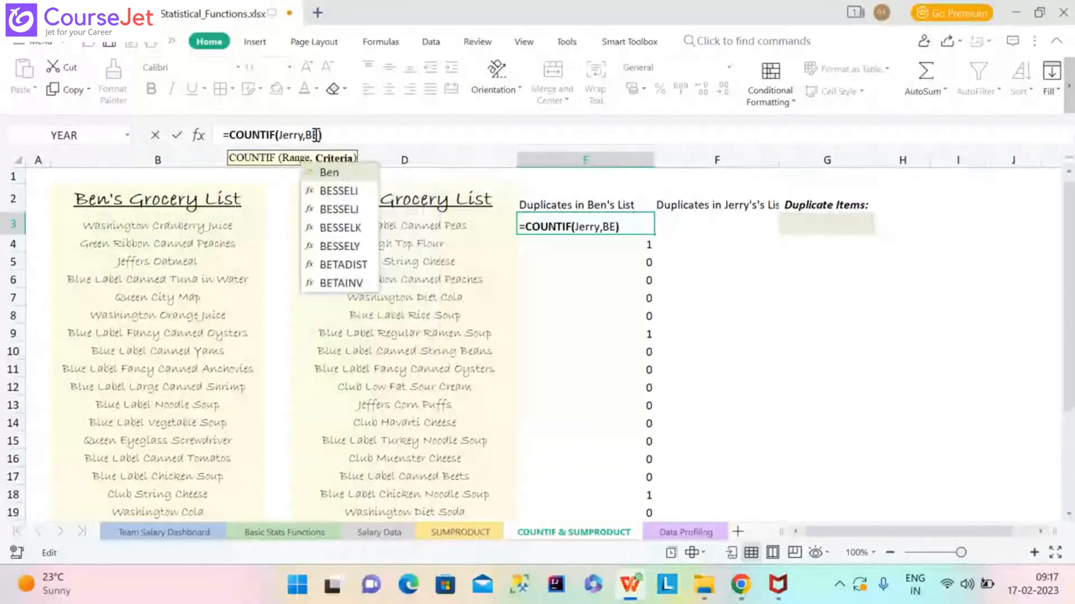
key(BackSpace)
text(en)
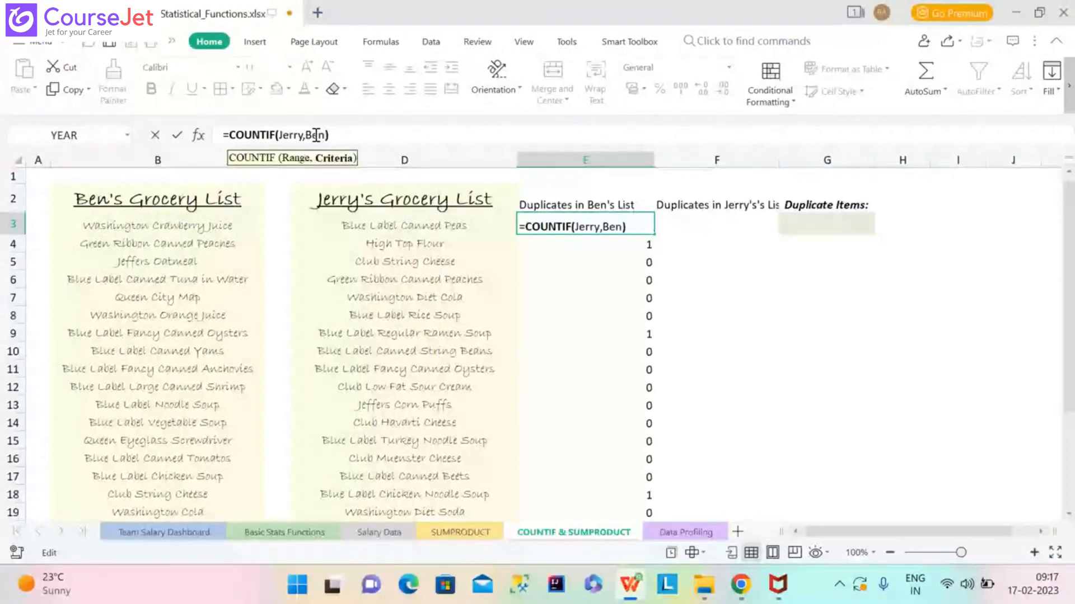
key(Return)
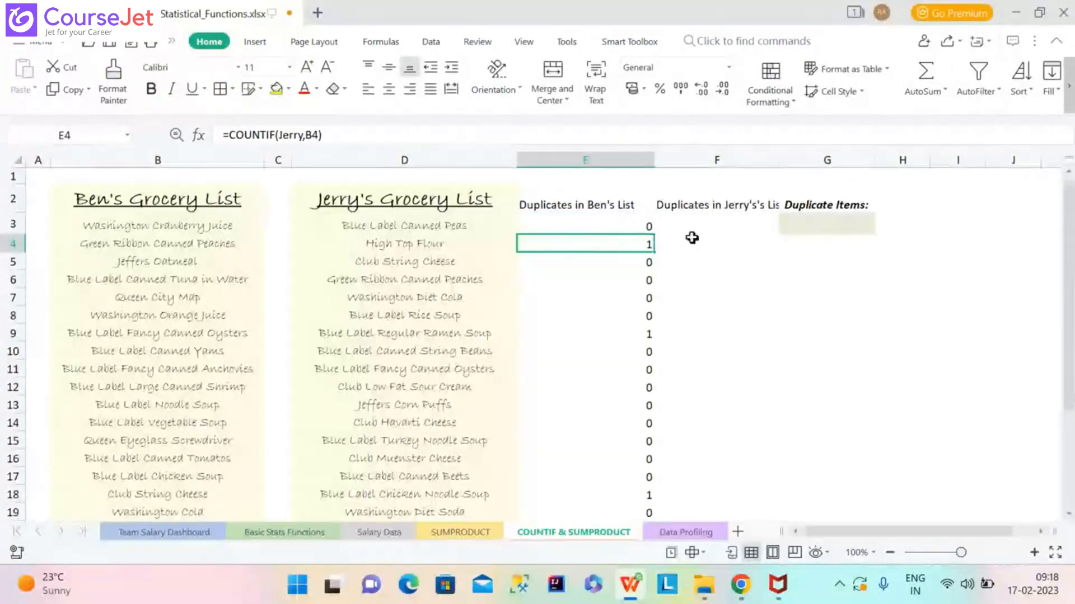
Fill the revised E3 formula down column E to row 25.
click(645, 229)
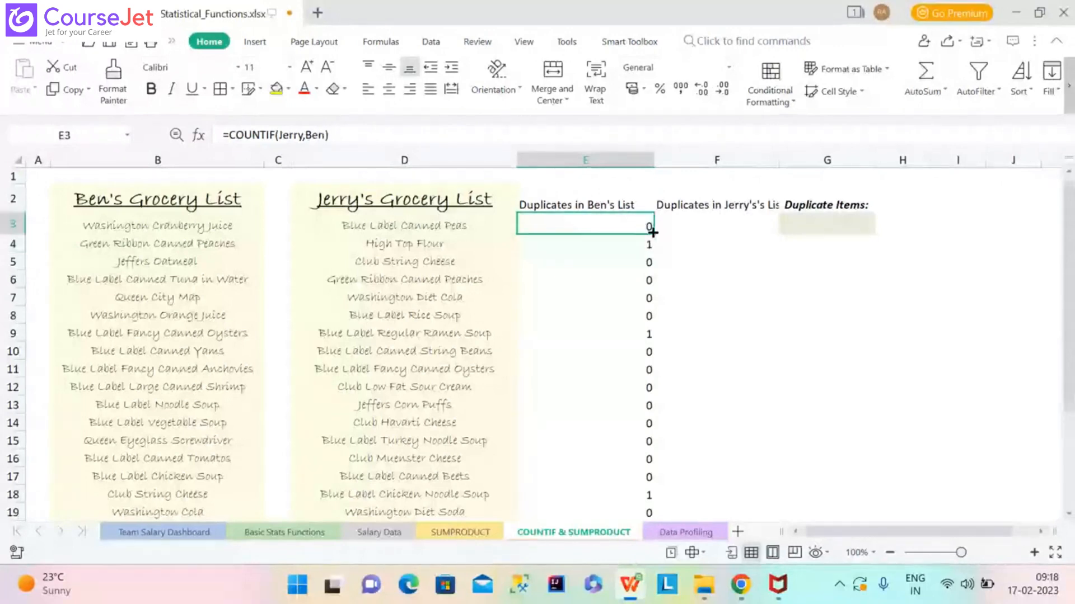
double_click(652, 232)
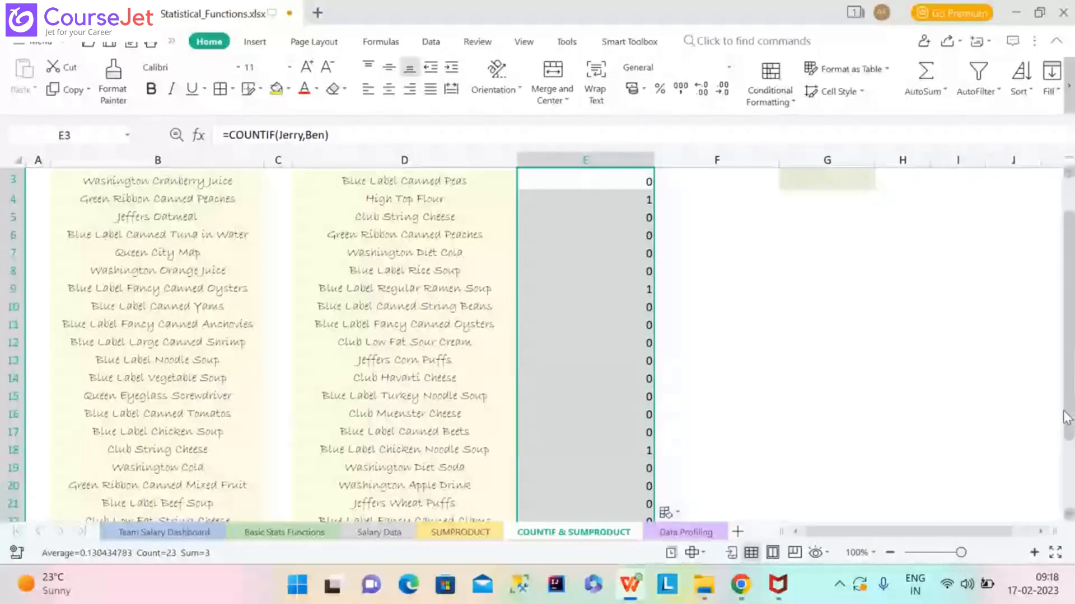
drag(1066, 417, 1072, 367)
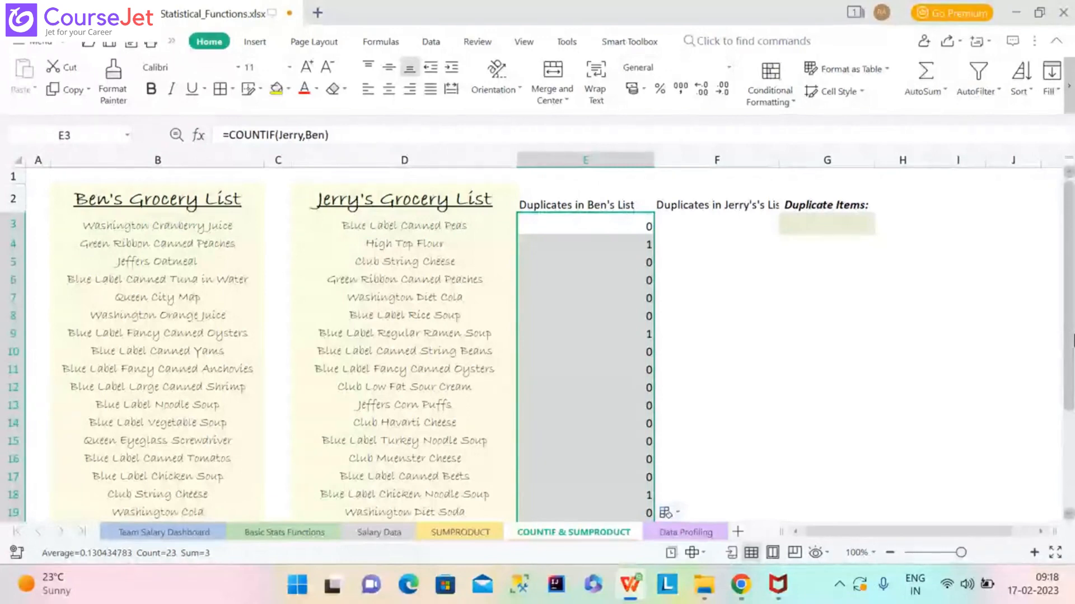
Copy E3's formula text into cell F3.
click(350, 133)
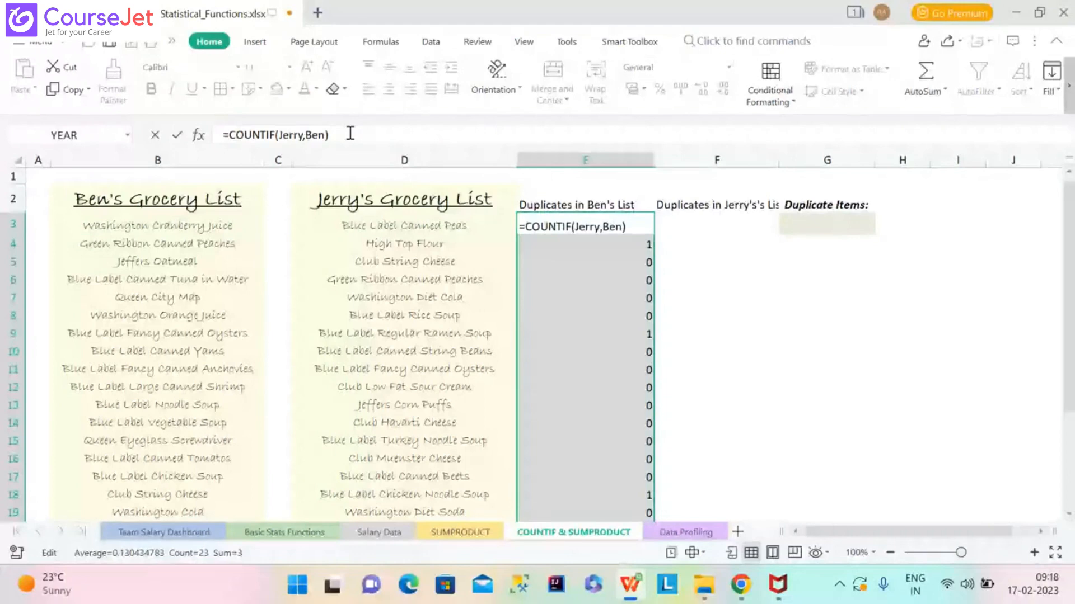
key(ctrl+a)
key(ctrl+c)
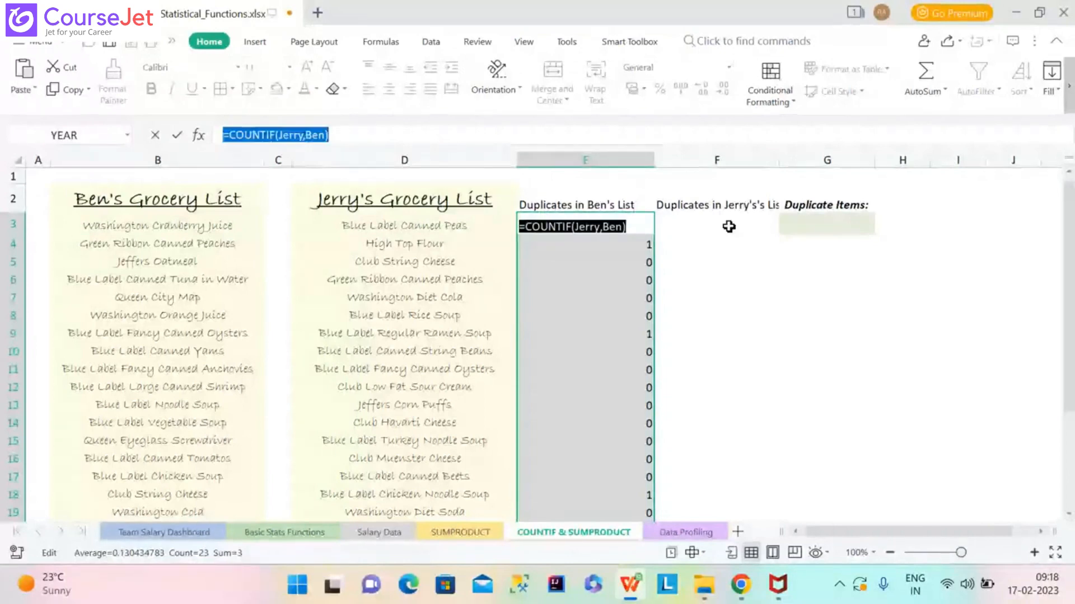
click(729, 226)
key(ctrl+v)
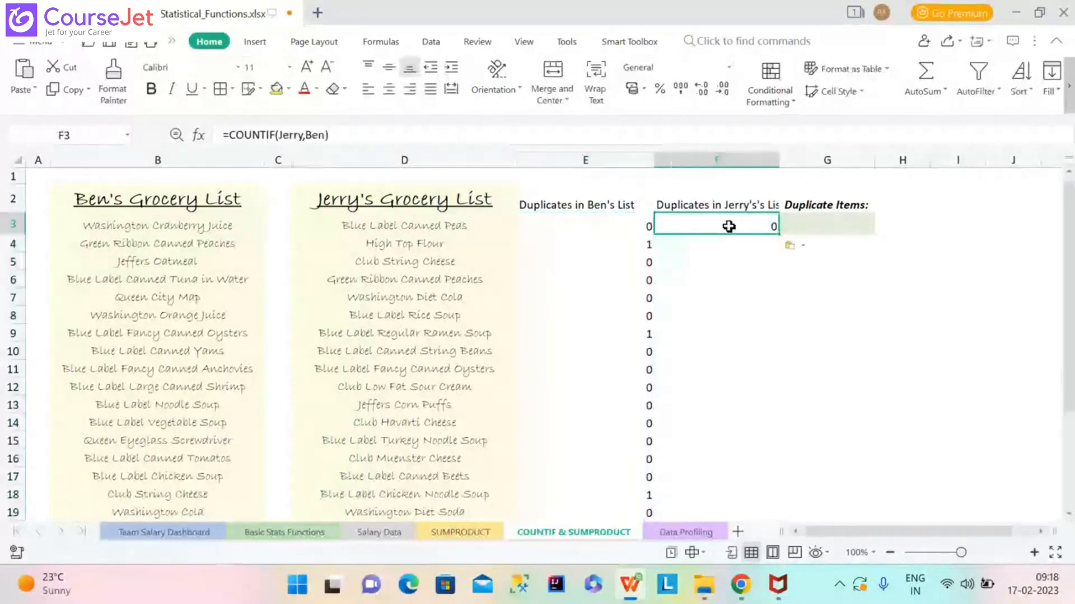
Change F3's formula to =COUNTIF(Ben,Jerry).
click(303, 136)
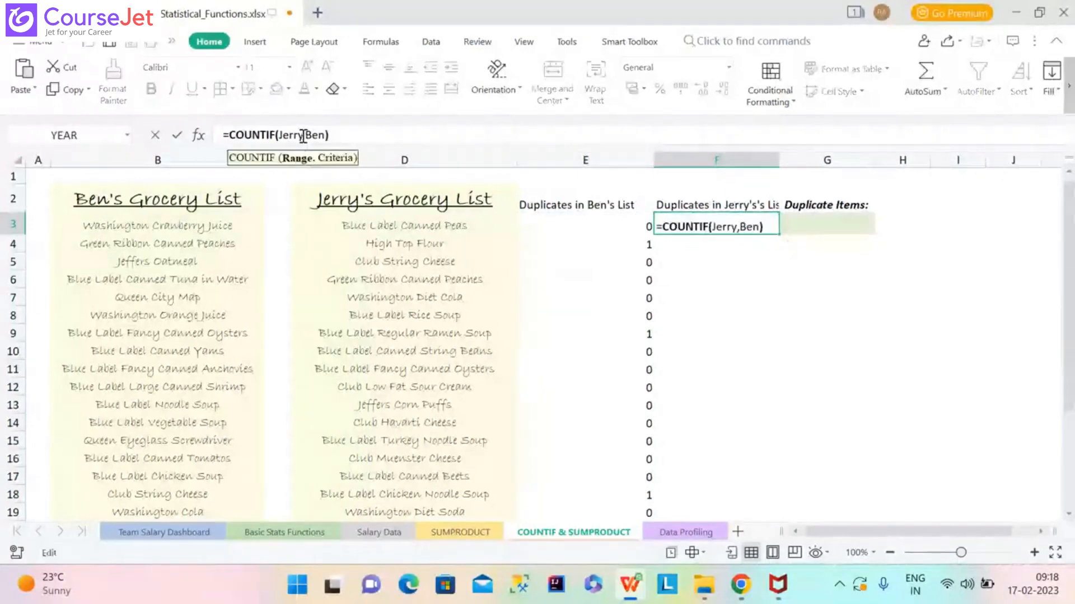
key(BackSpace)
key(BackSpace)
key(BackSpace)
key(BackSpace)
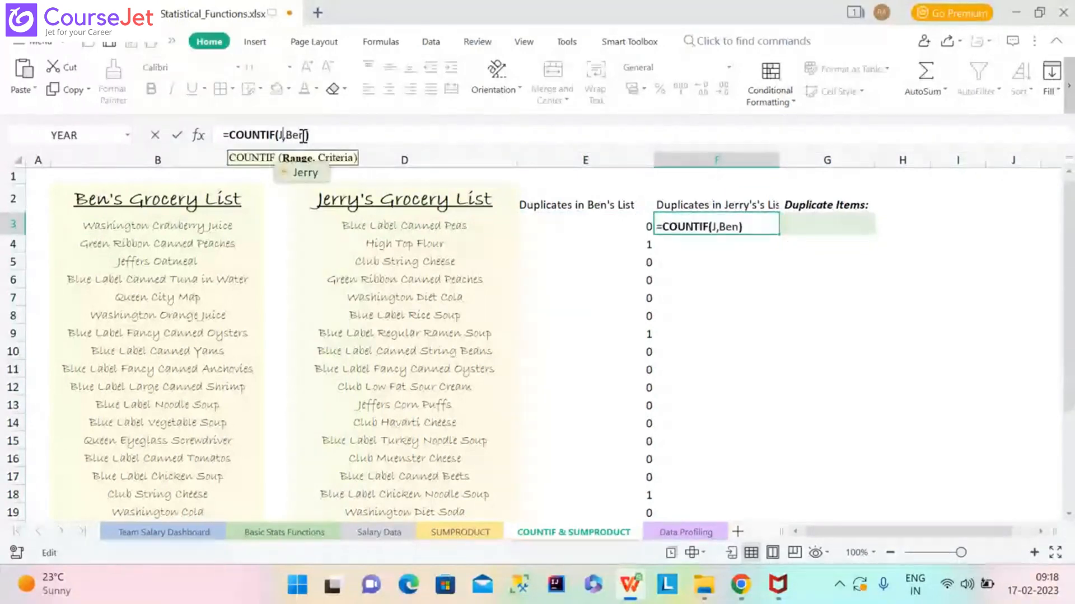
key(BackSpace)
text(Ben)
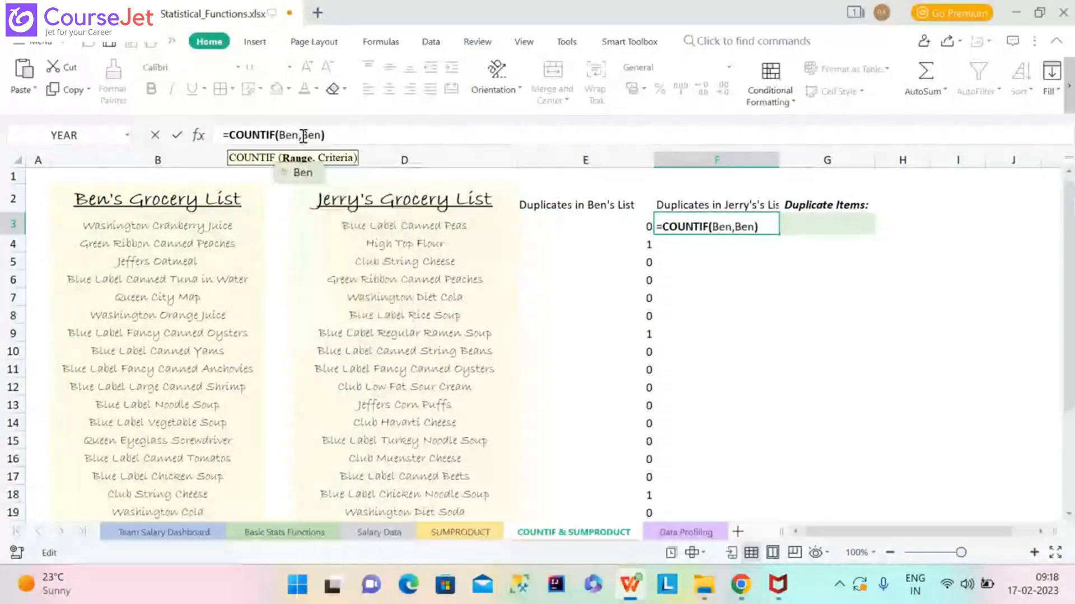
click(303, 136)
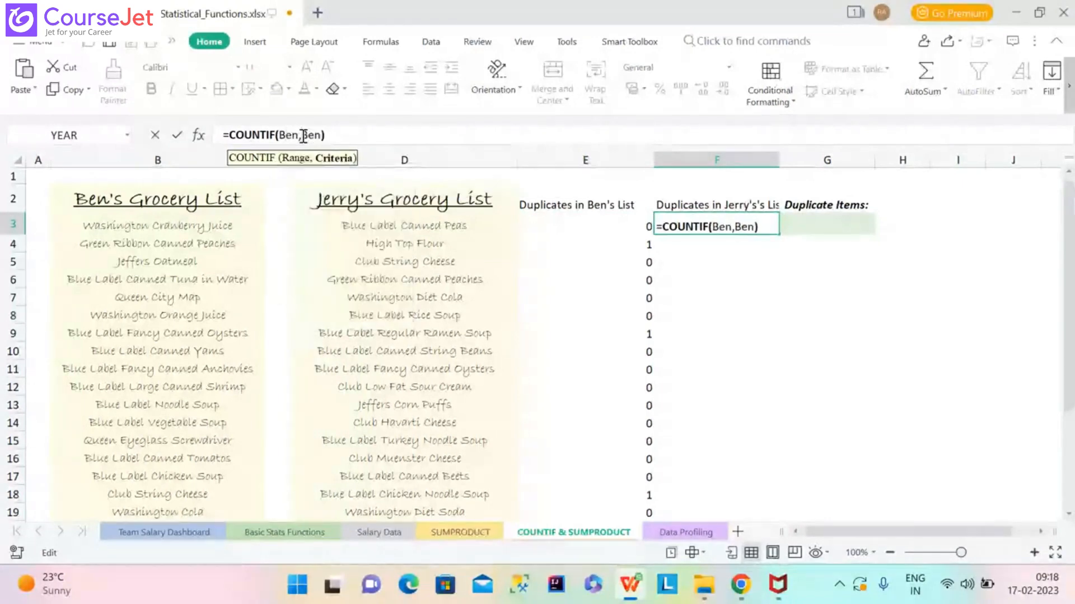
key(Delete)
key(Delete)
key(Delete)
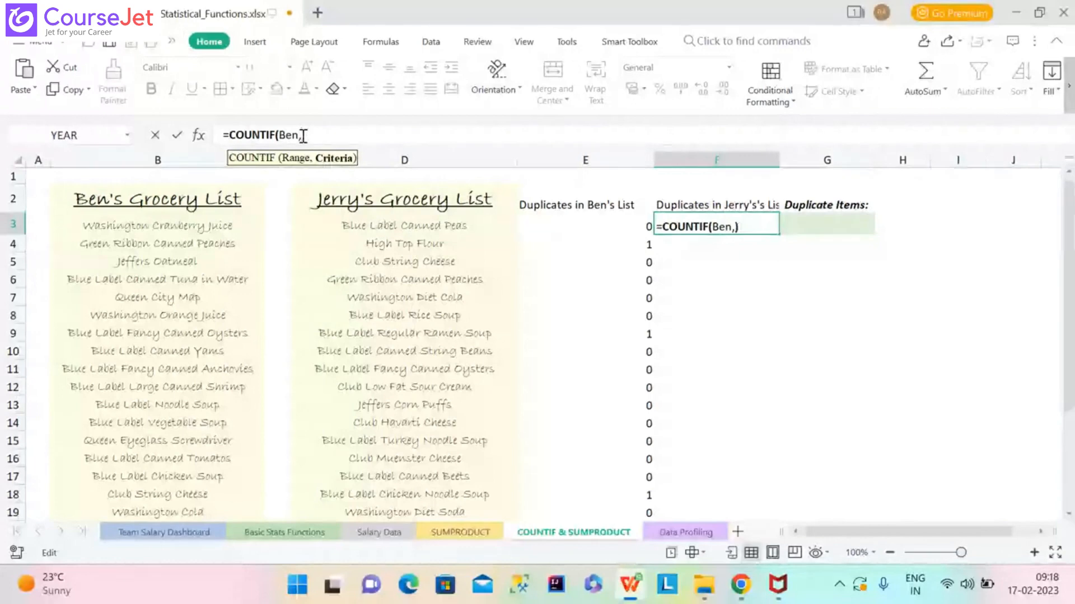
text(Jerry)
key(Return)
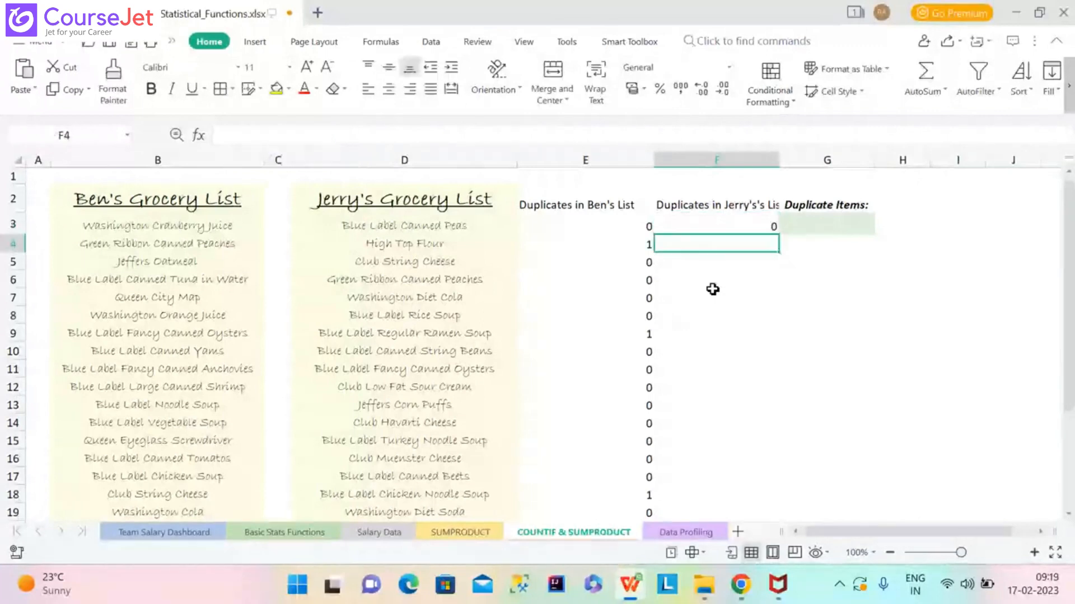
Fill the F3 formula down column F, flagging three of Jerry's items with 1.
click(771, 227)
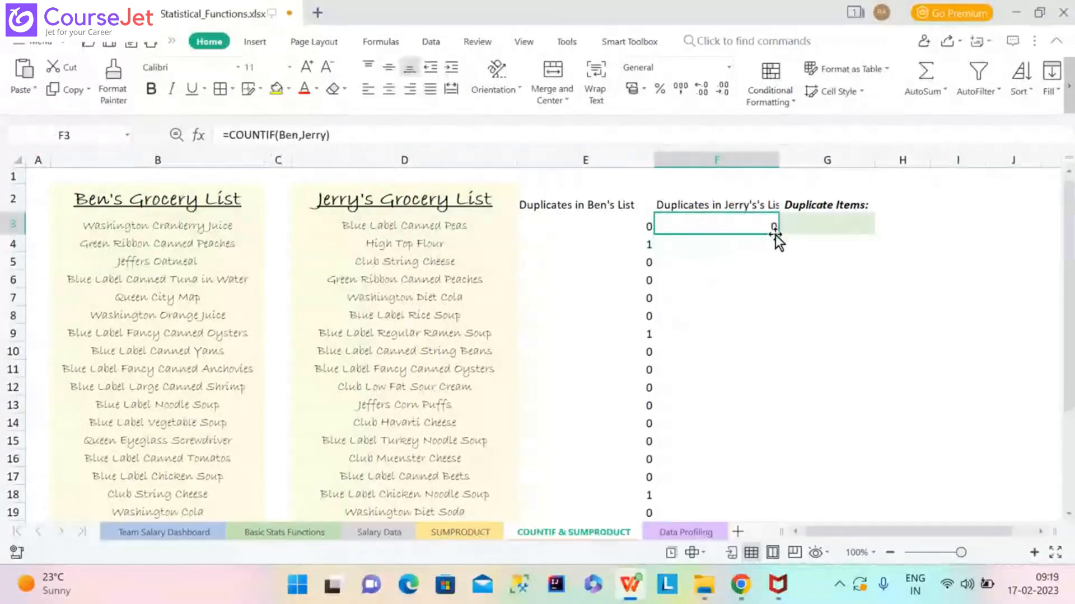
double_click(777, 234)
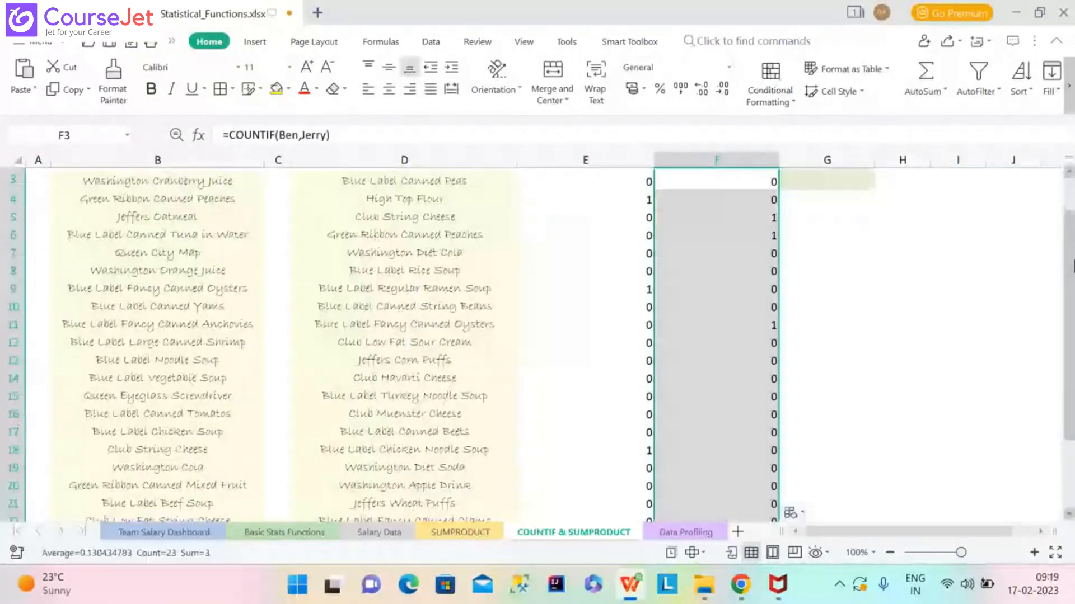
drag(1071, 282, 1072, 251)
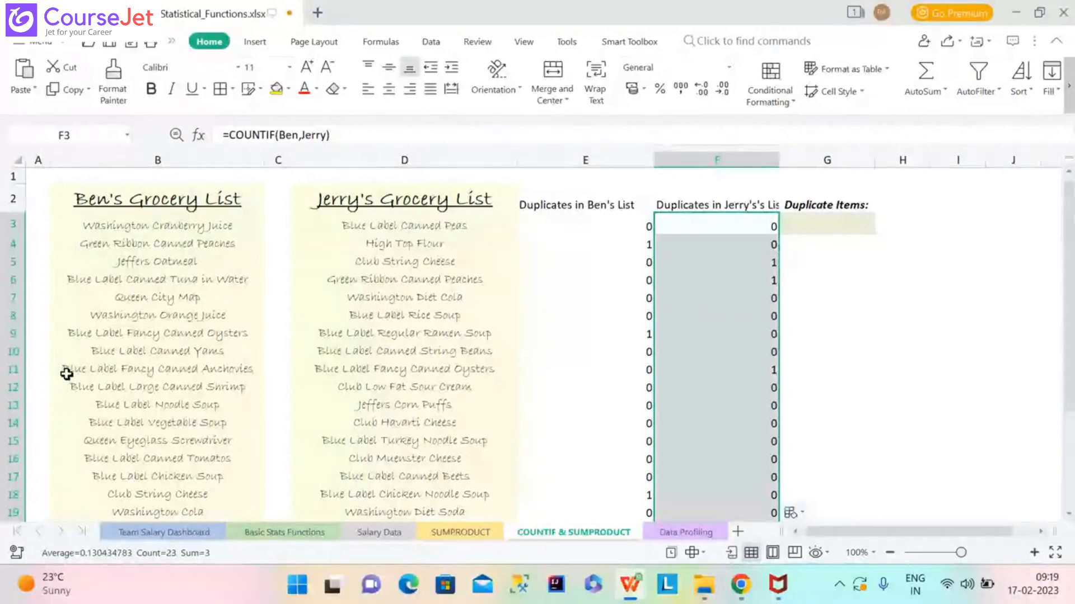
click(179, 500)
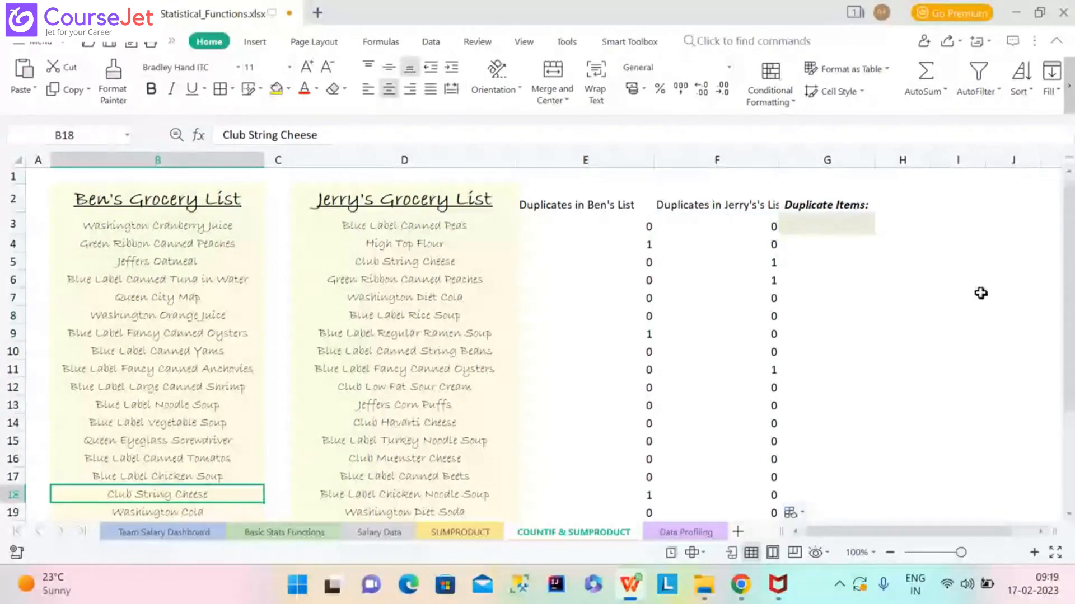
scroll(980, 293, down, 1)
drag(1071, 336, 1068, 291)
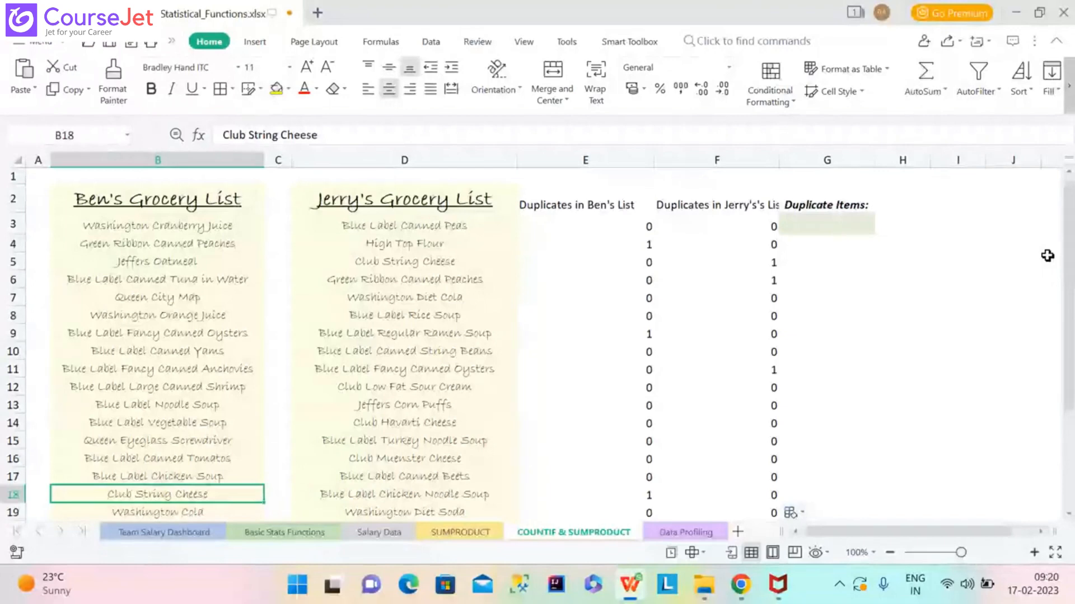
Enter =SUMPRODUCT(COUNTIF(Ben,Jerry)) in G3, correcting the mistyped range names, to return 3.
click(839, 222)
text(=)
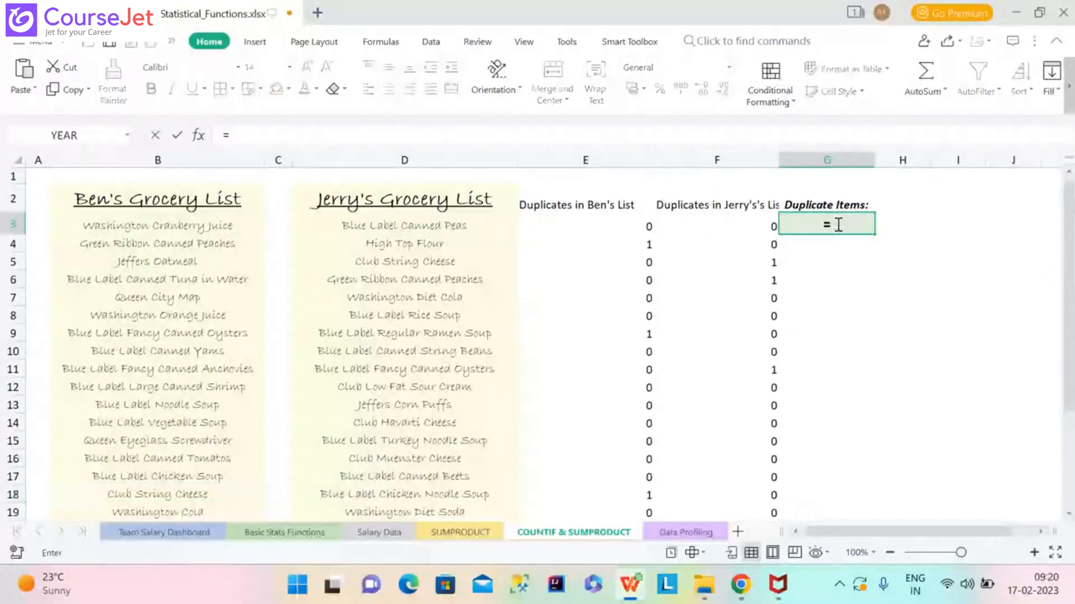
text(SUMPR)
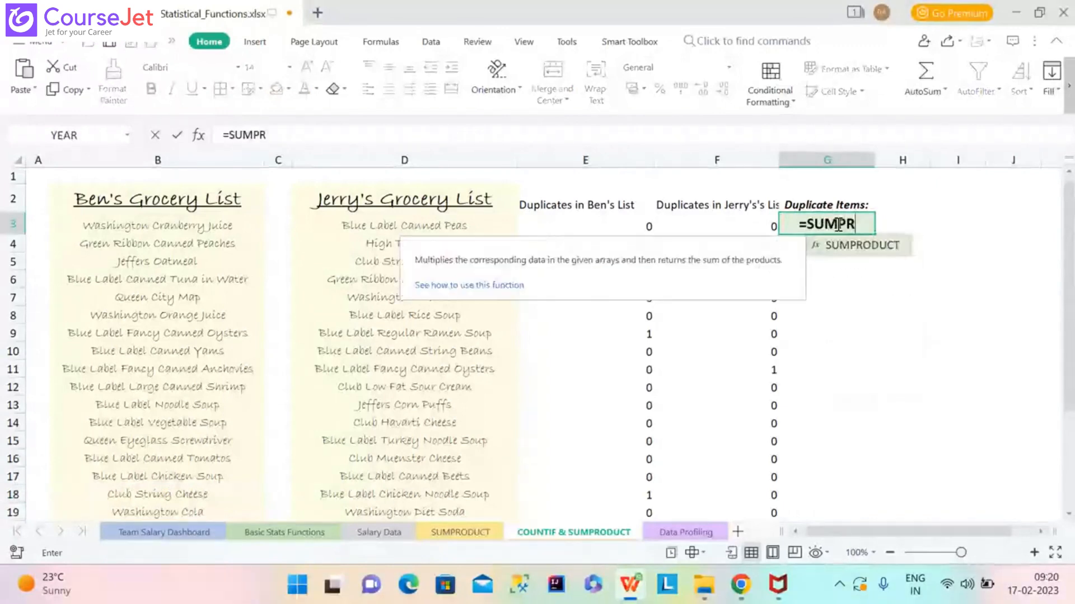
text(ODU)
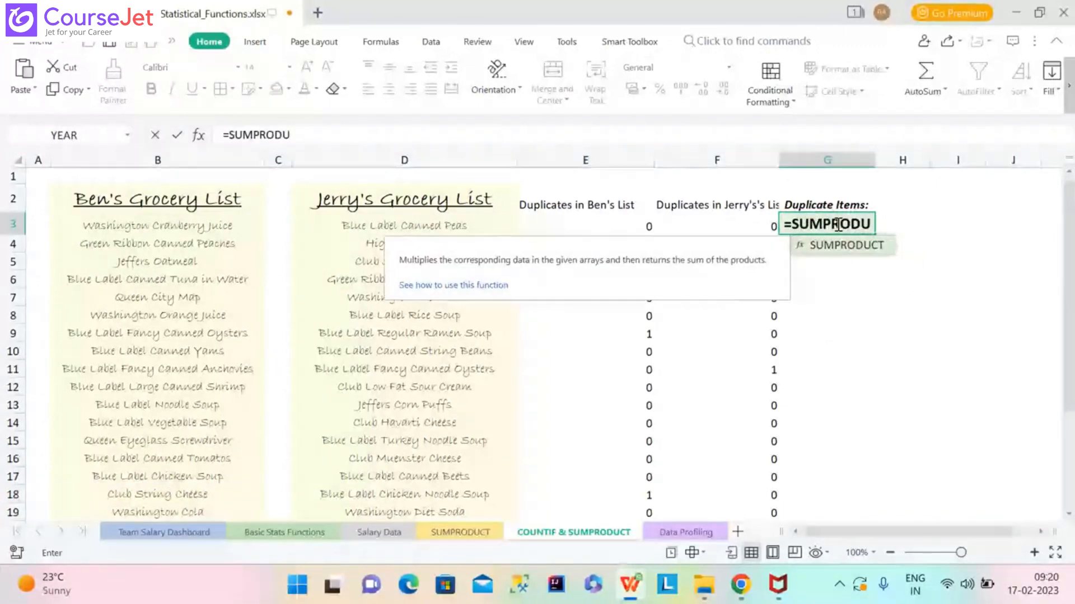
text(CT)
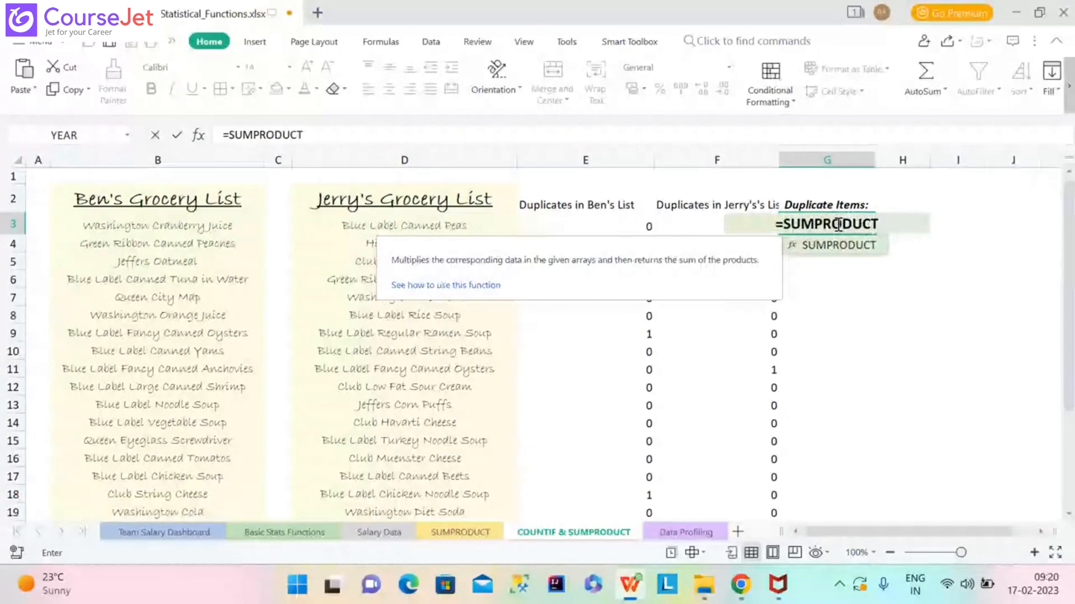
text(()
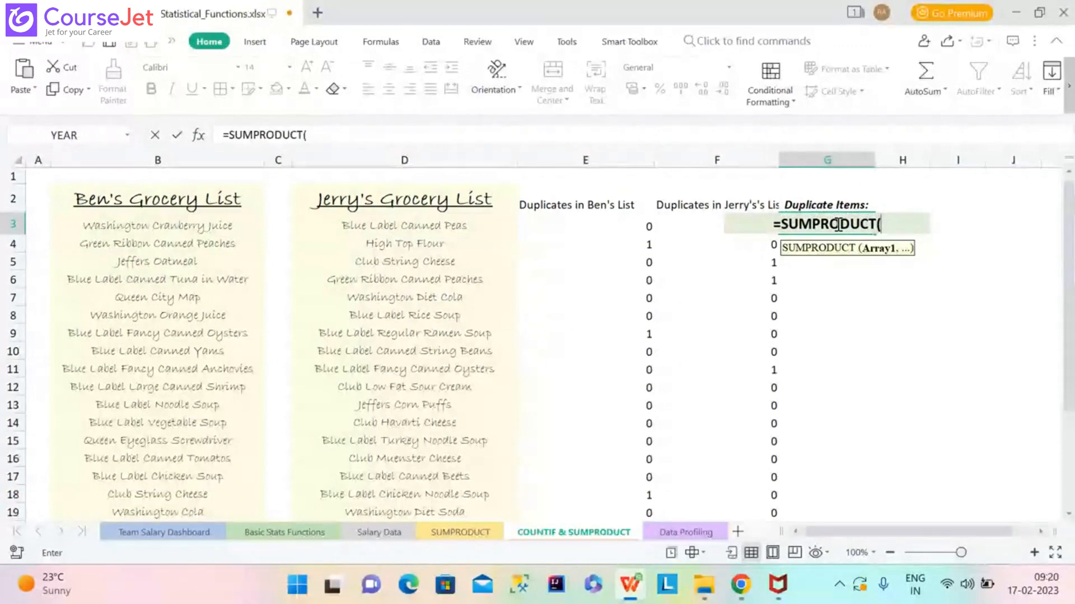
text(COUNT)
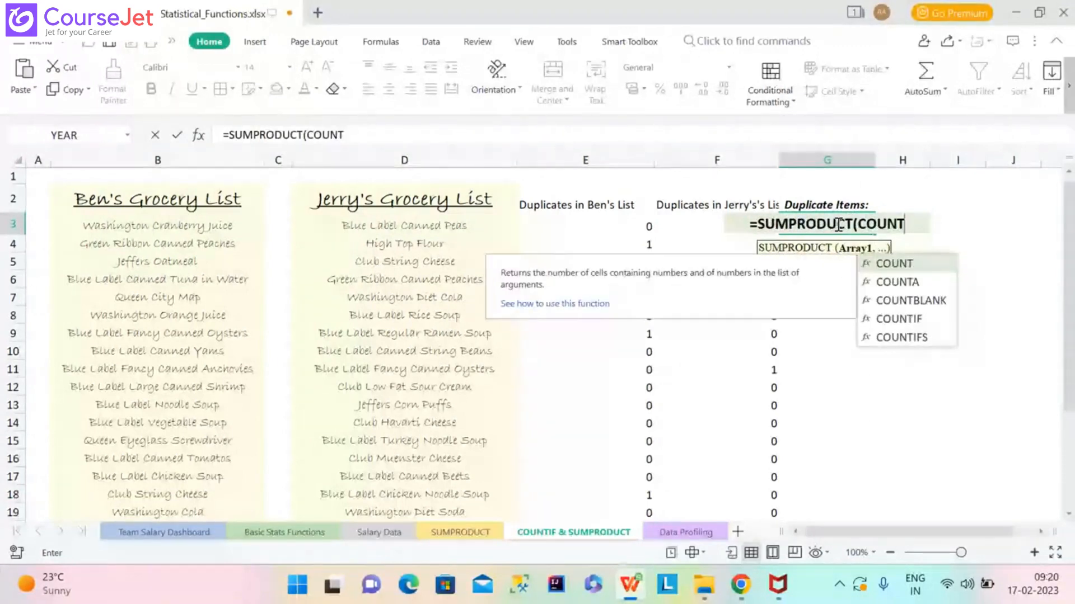
text(IF)
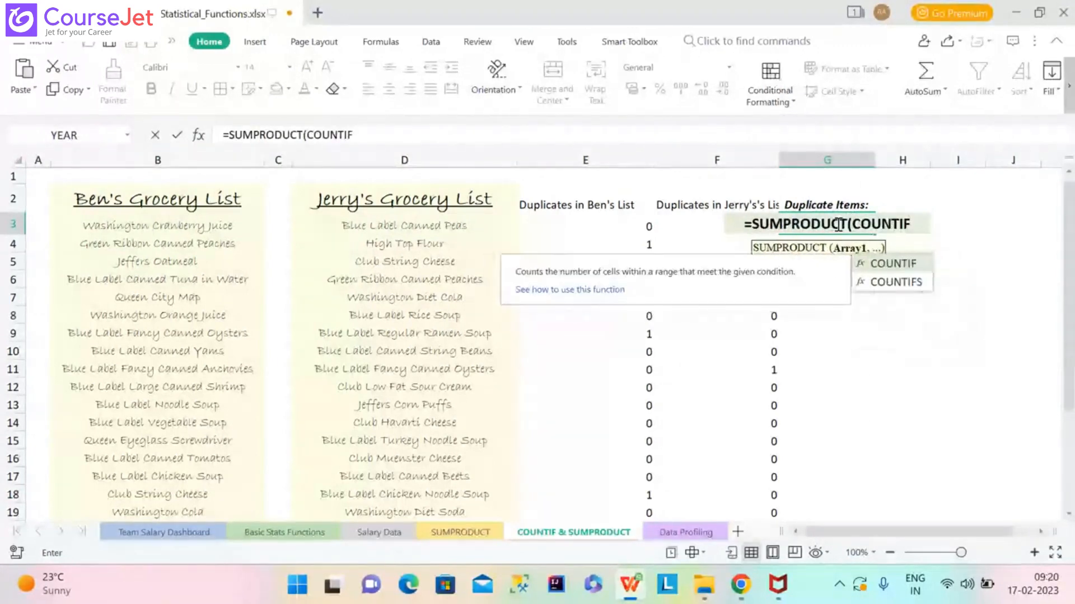
text(()
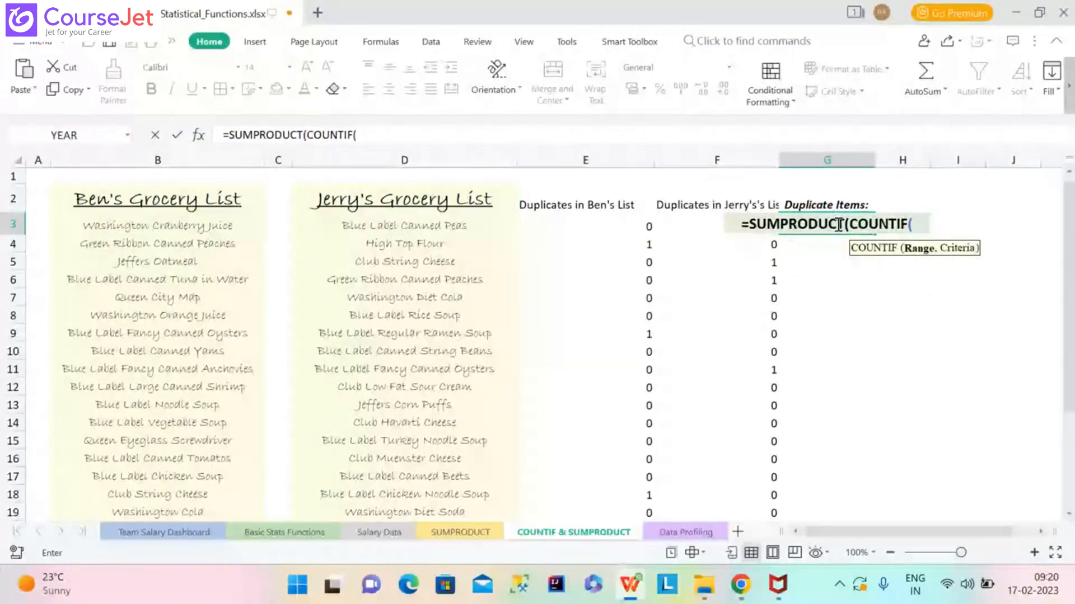
text(bE)
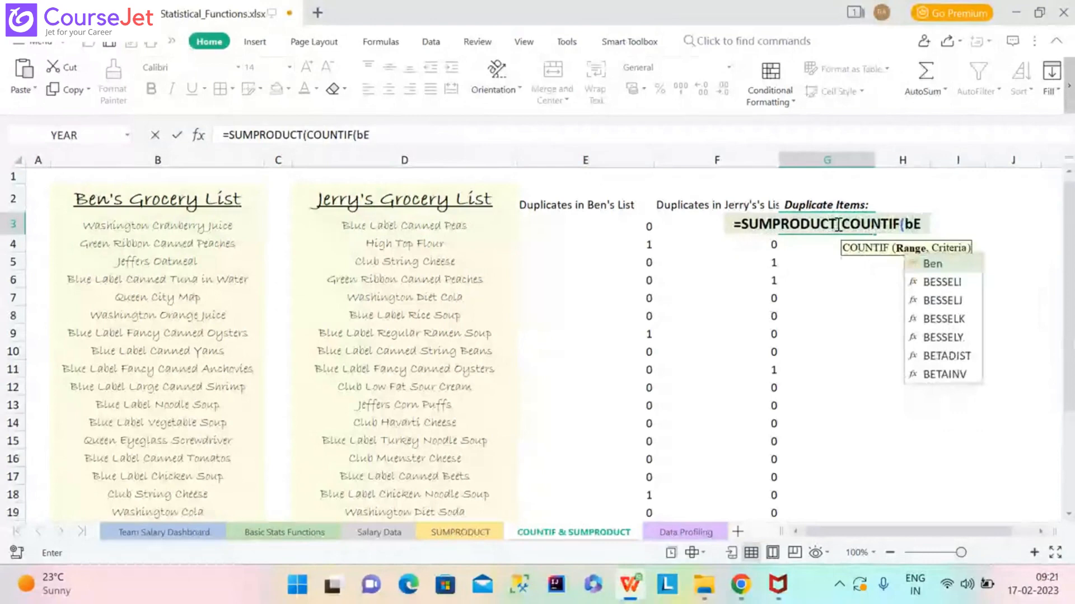
text(N,)
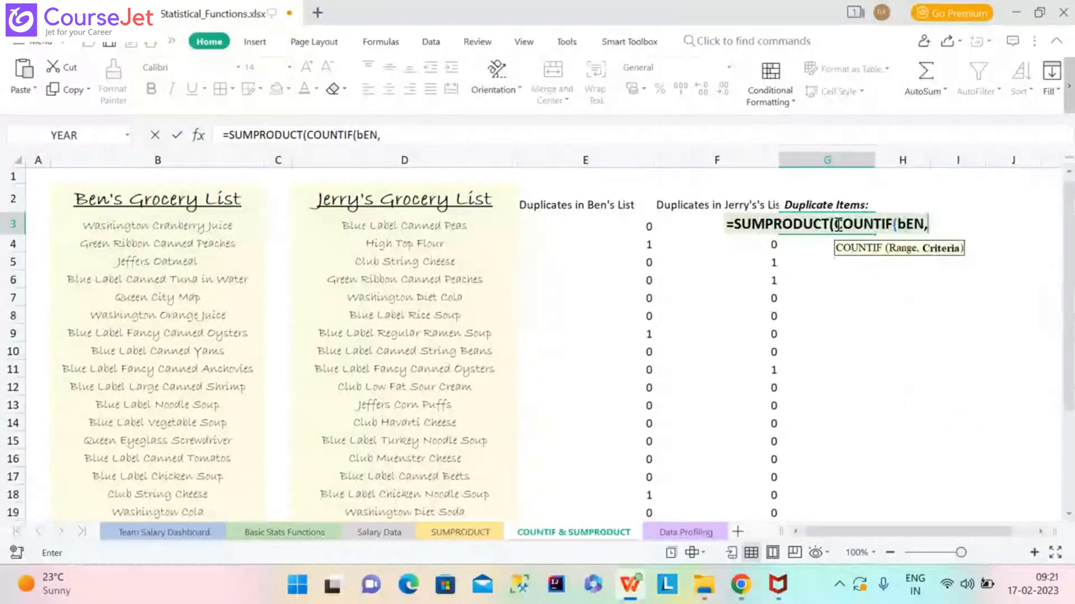
text(jERRY)
key(BackSpace)
key(BackSpace)
key(BackSpace)
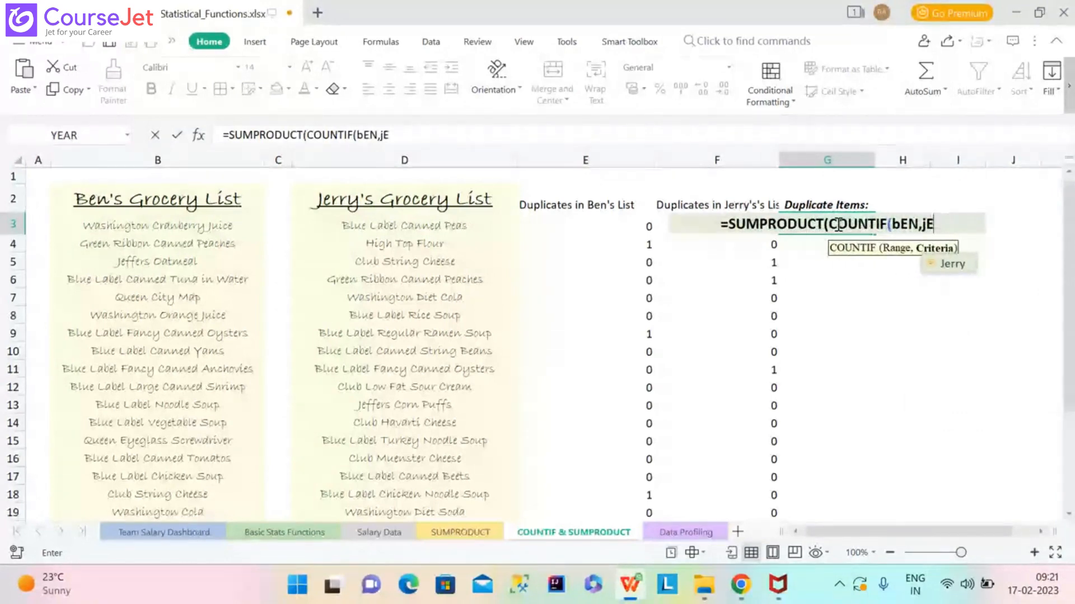
key(BackSpace)
key(BackSpace)
key(BackSpace)
key(BackSpace)
key(BackSpace)
key(BackSpace)
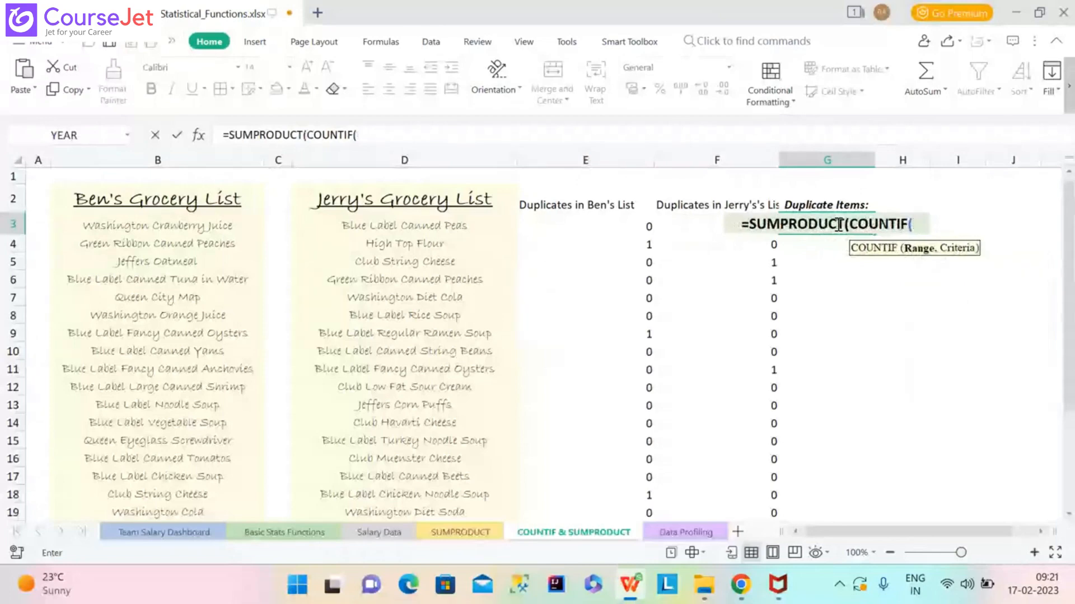
text(Be)
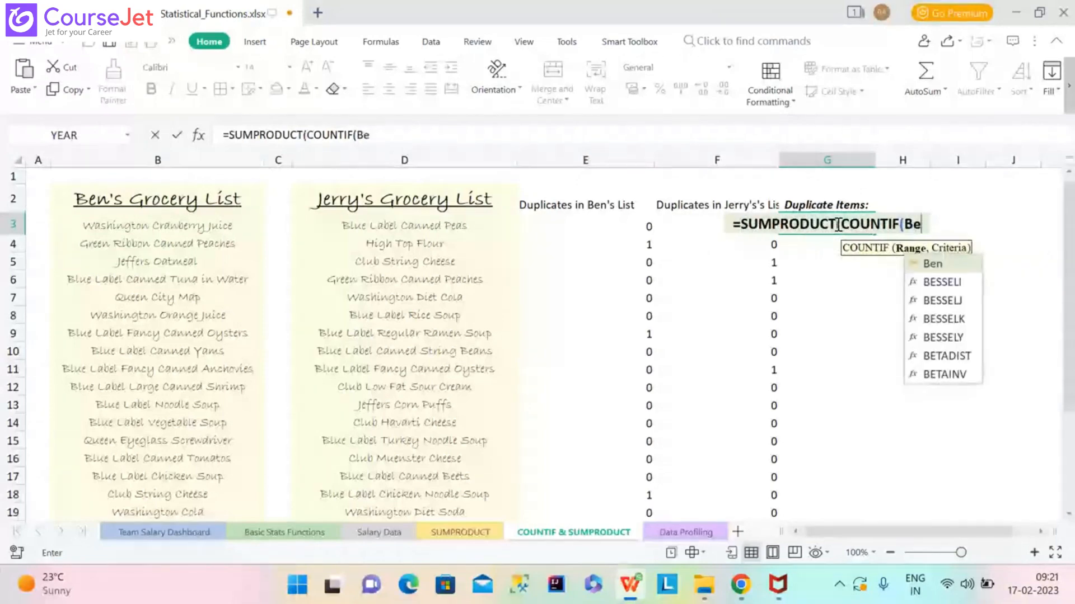
text(n,Jerry)
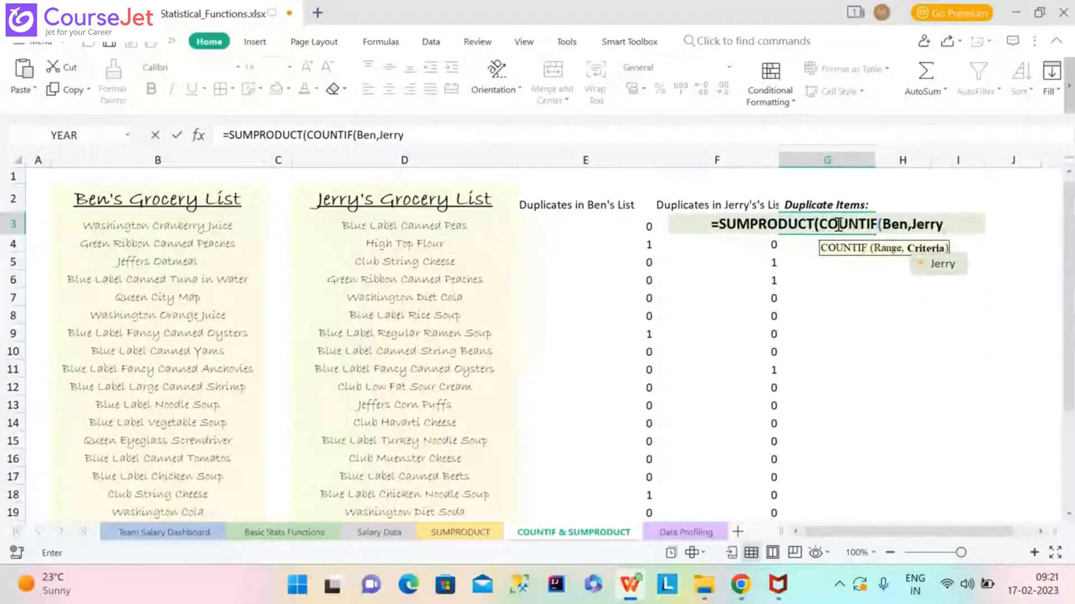
text())
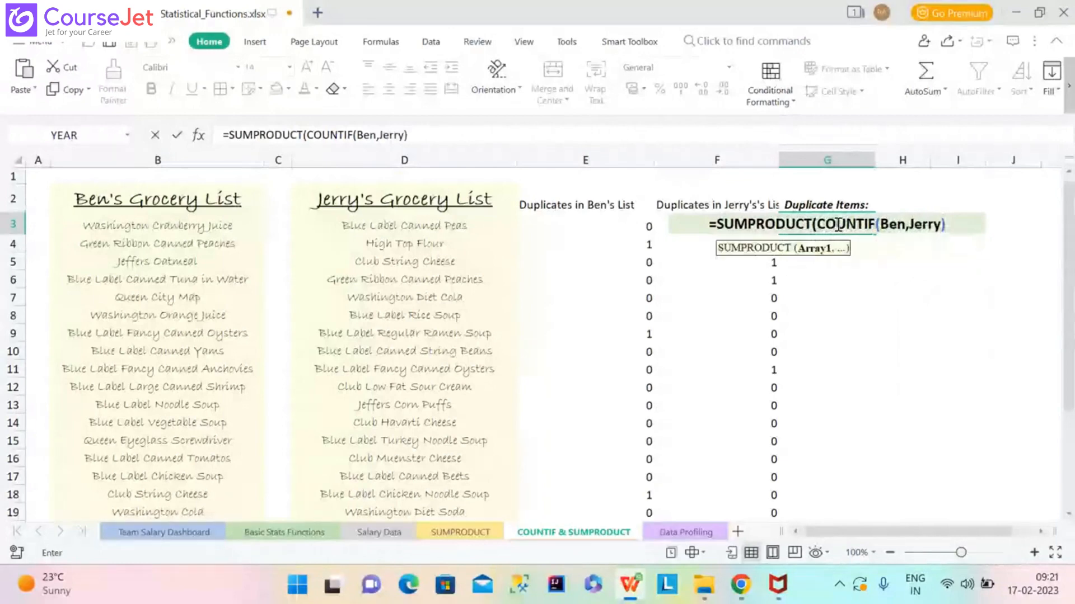
text())
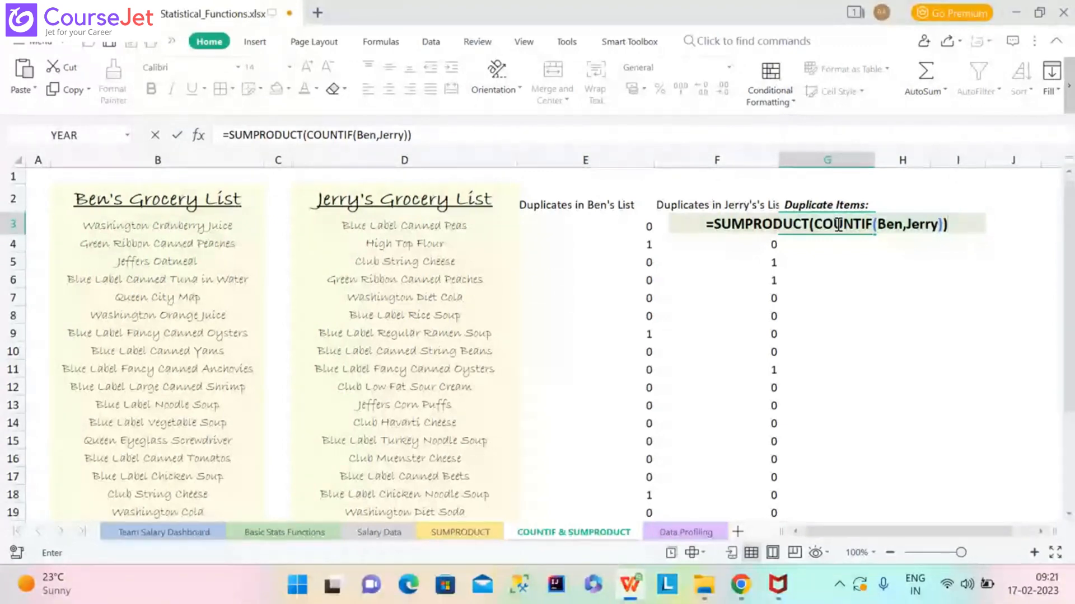
key(Return)
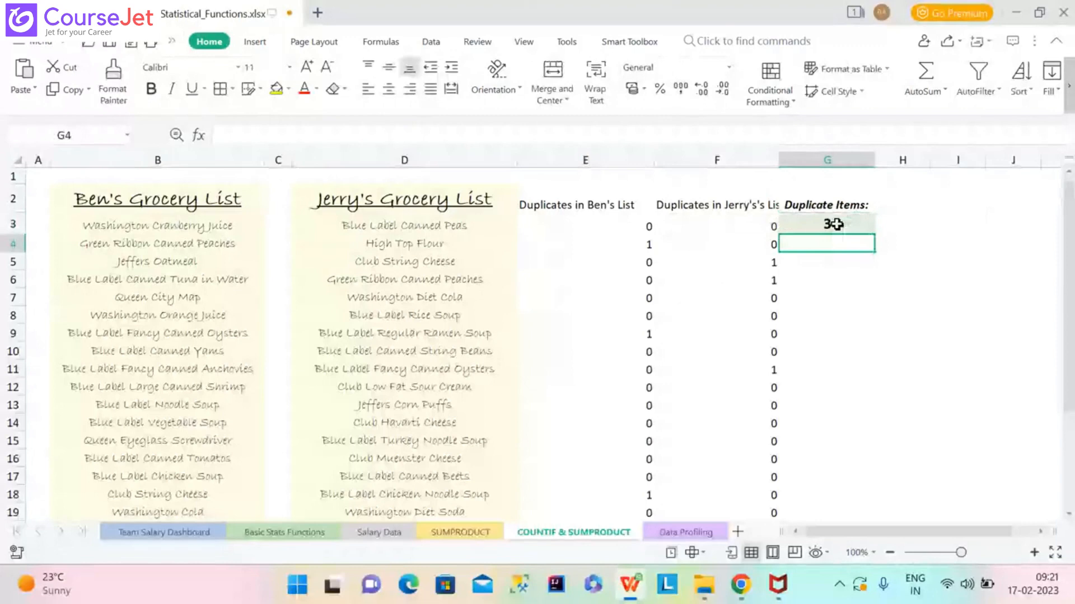
Fill the G3 SUMPRODUCT formula down column G.
click(834, 224)
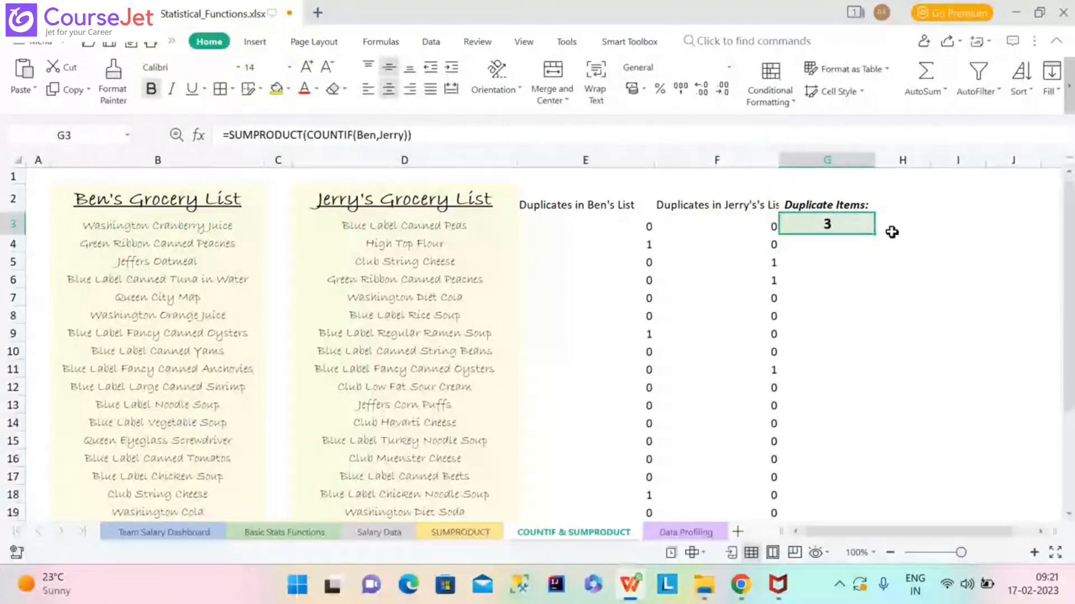
double_click(875, 233)
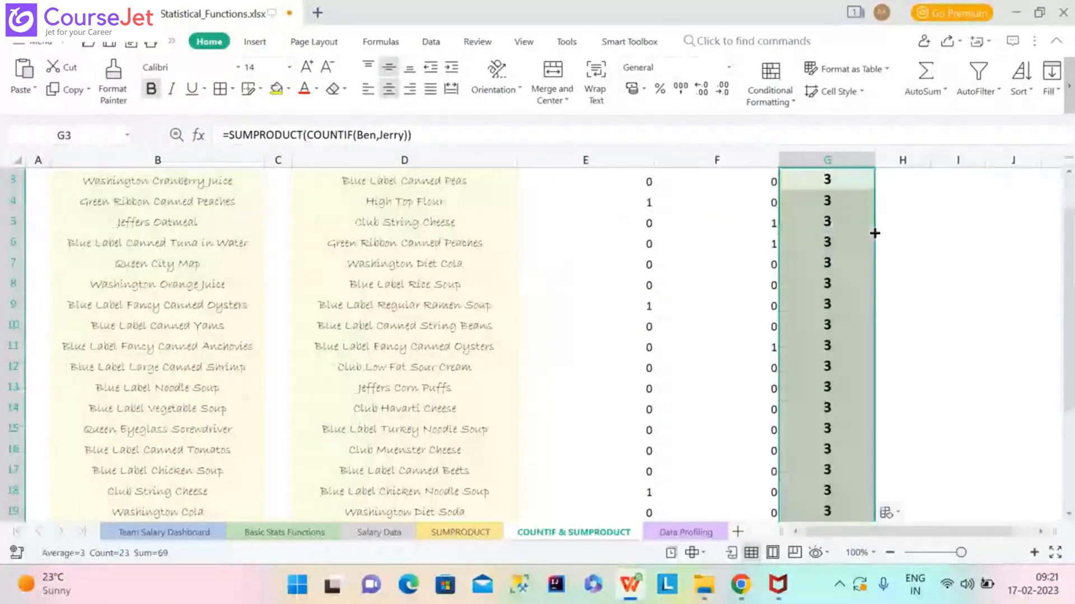
drag(1070, 280, 1072, 219)
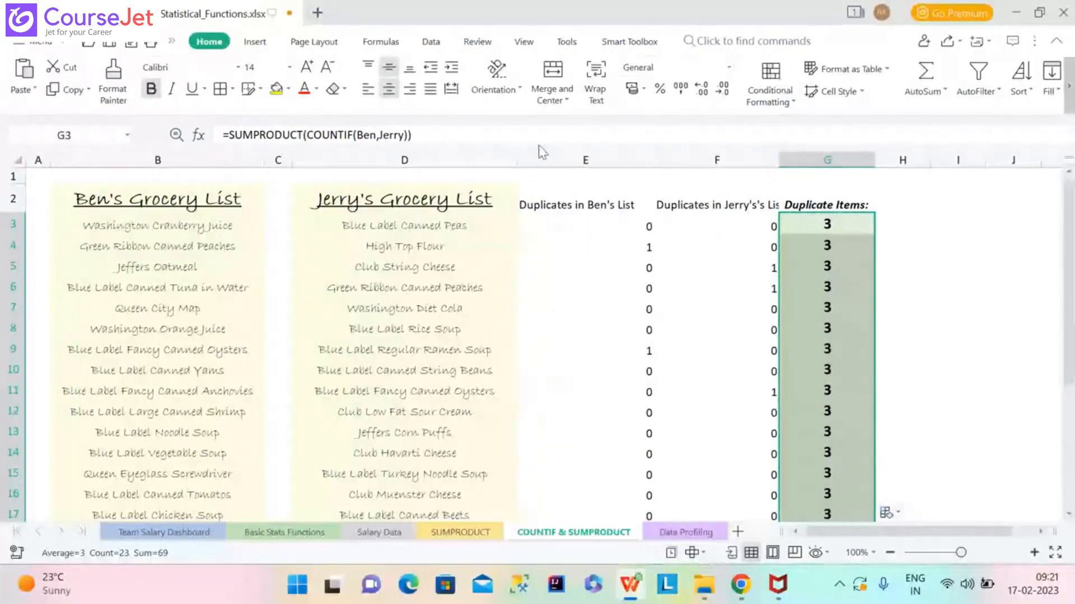
Review the duplicate-count formula in the formula bar and confirm it unchanged.
click(419, 134)
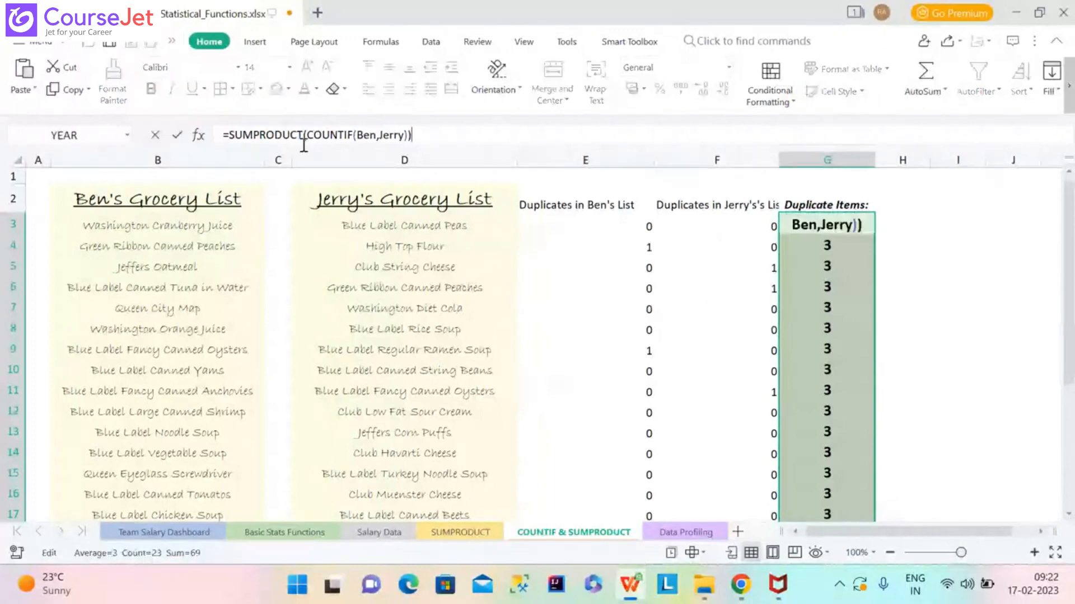
drag(413, 138, 218, 137)
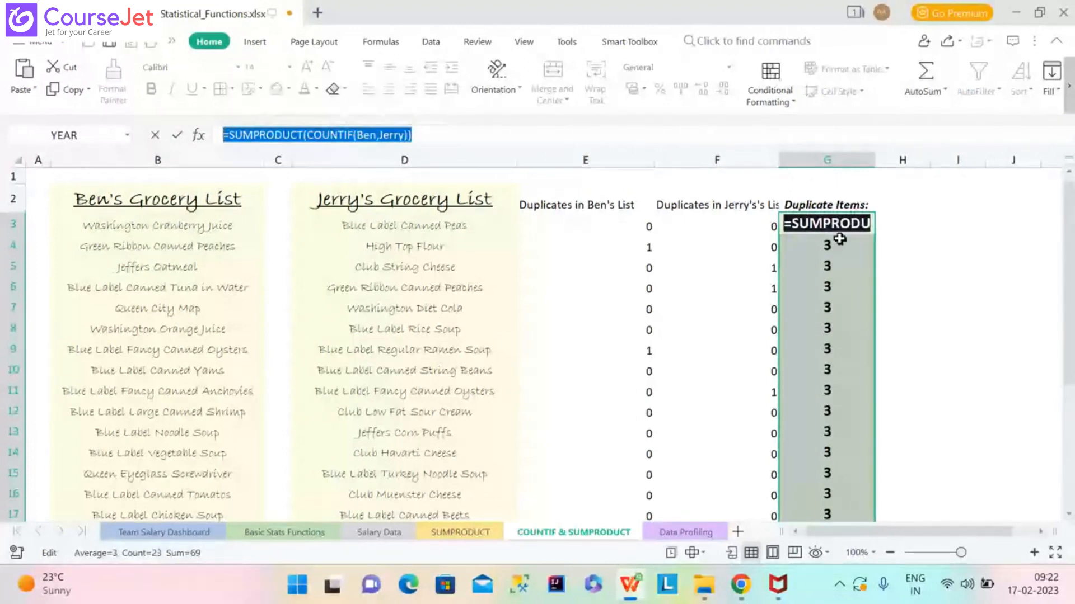
key(Return)
drag(1073, 252, 1073, 216)
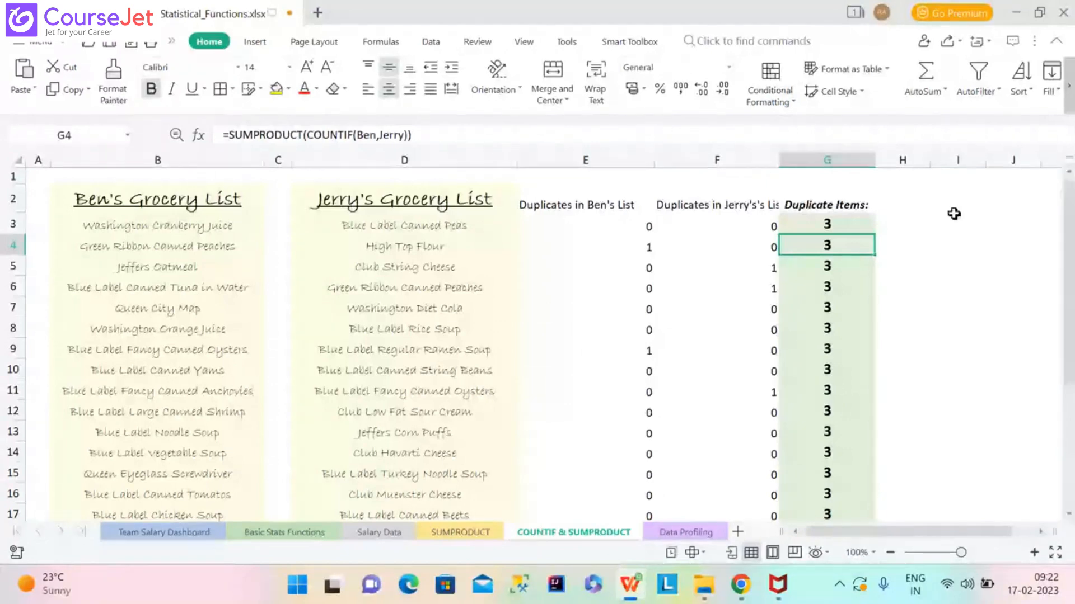
Delete the helper counts in columns E and F, then open the Data Profiling sheet.
click(602, 153)
key(Delete)
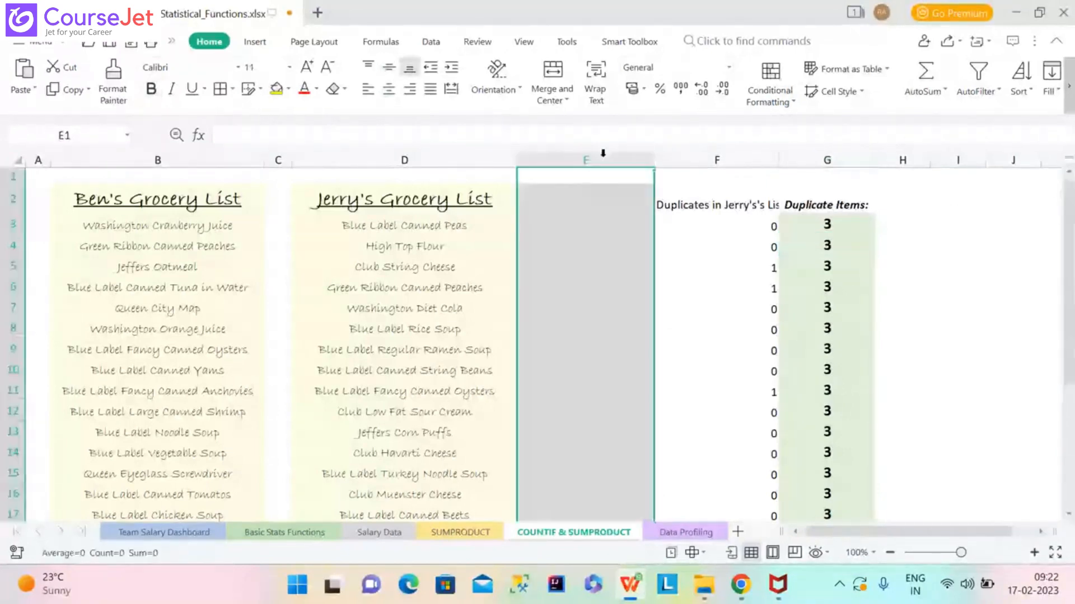
click(720, 154)
key(Delete)
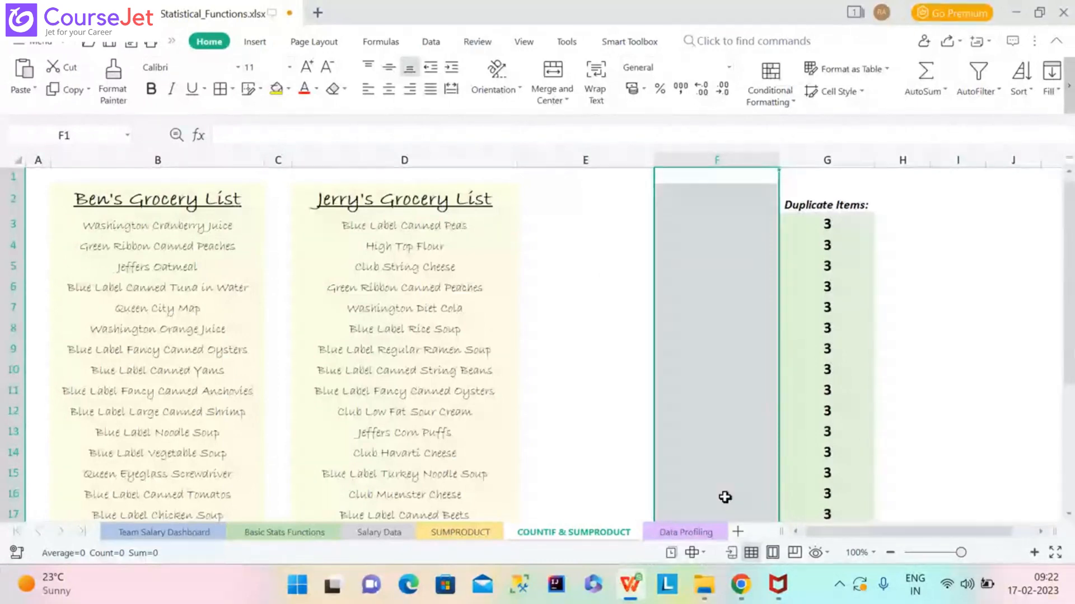
click(704, 538)
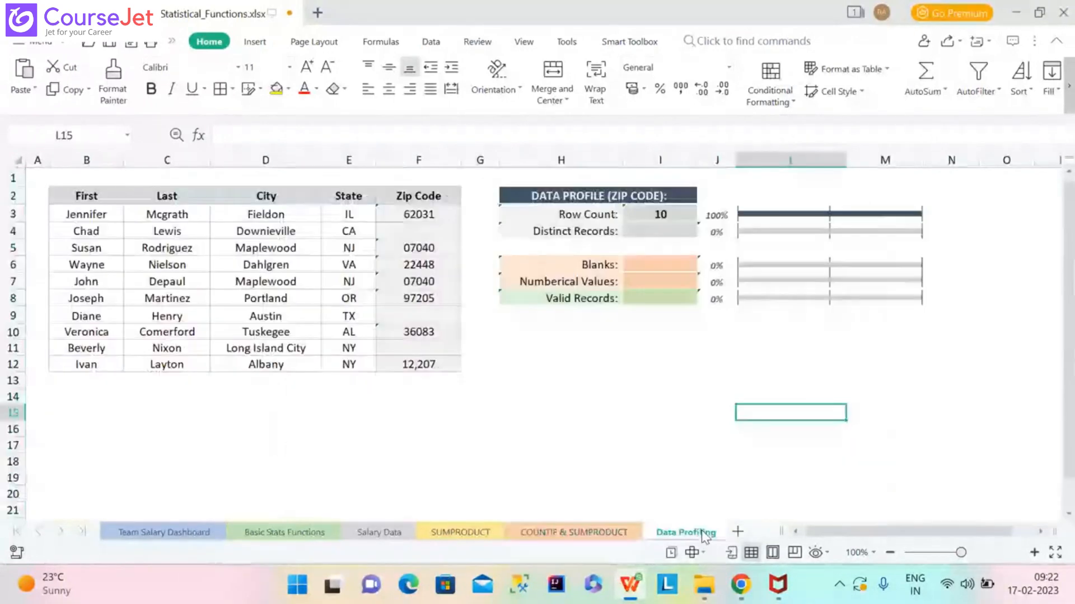
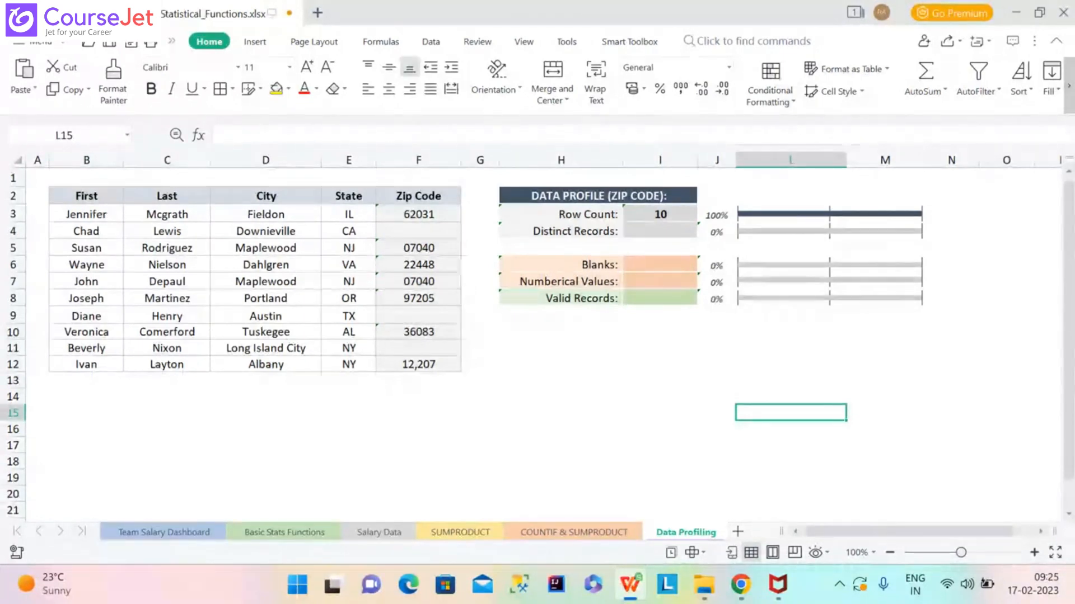
Select the zip code range Zips, starting from F3.
click(433, 218)
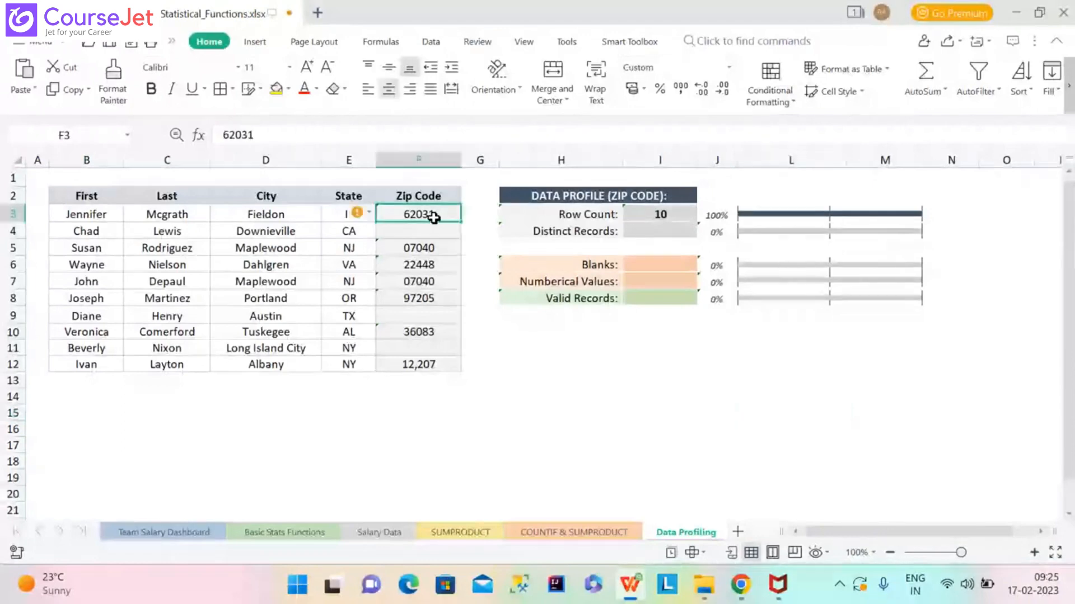
key(shift+Down)
key(shift+Down)
key(shift+Down)
key(shift+Down)
key(shift+Down)
key(shift+Down)
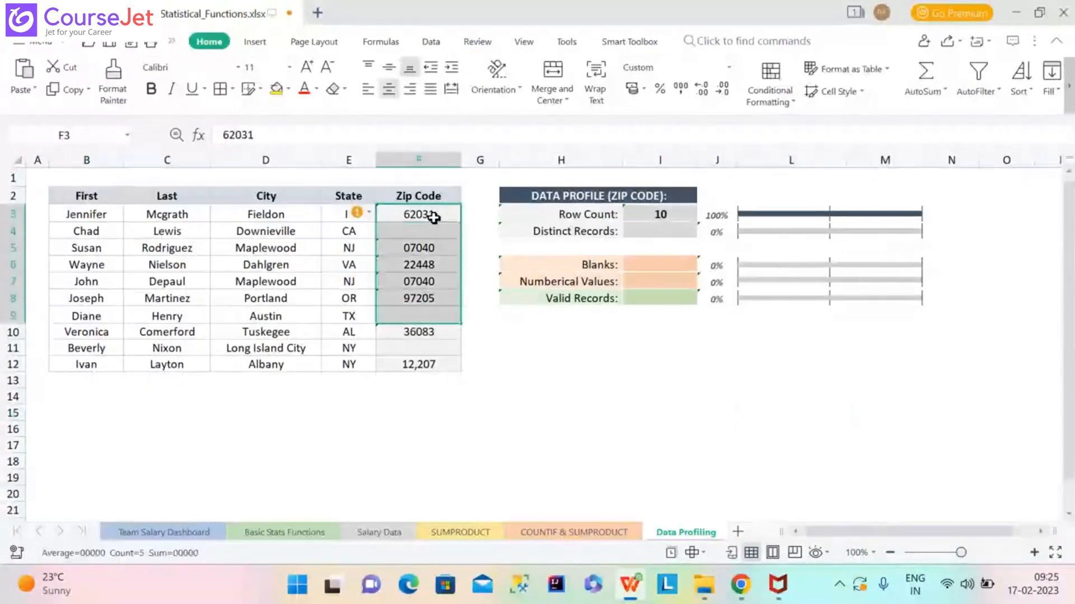
key(shift+Down)
key(shift+Down)
key(shift+Down)
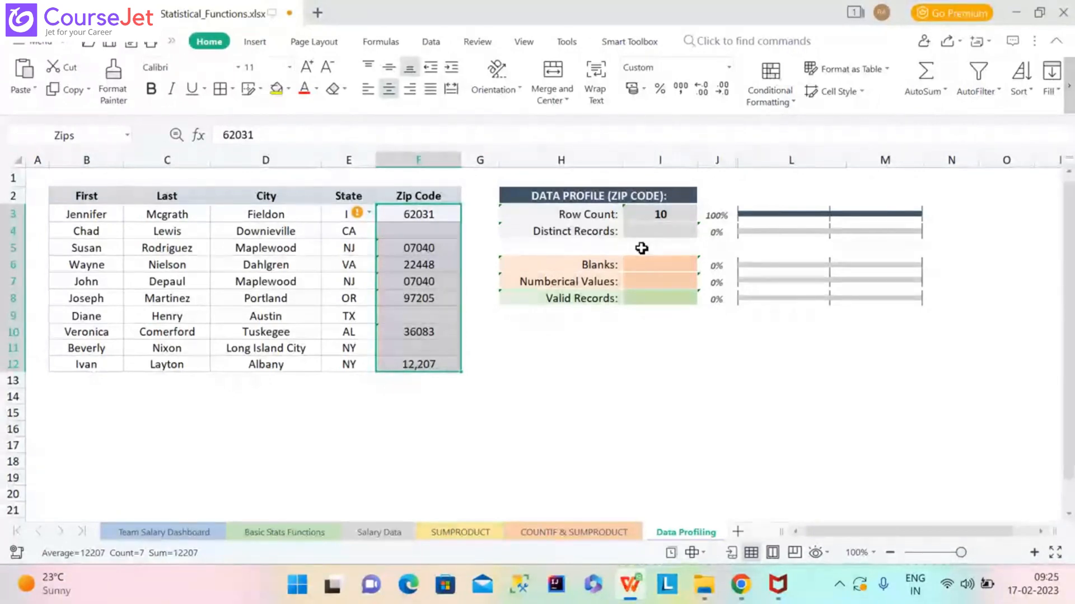
Inspect the Distinct Records bar chart and the Row Count formula in I3.
click(885, 231)
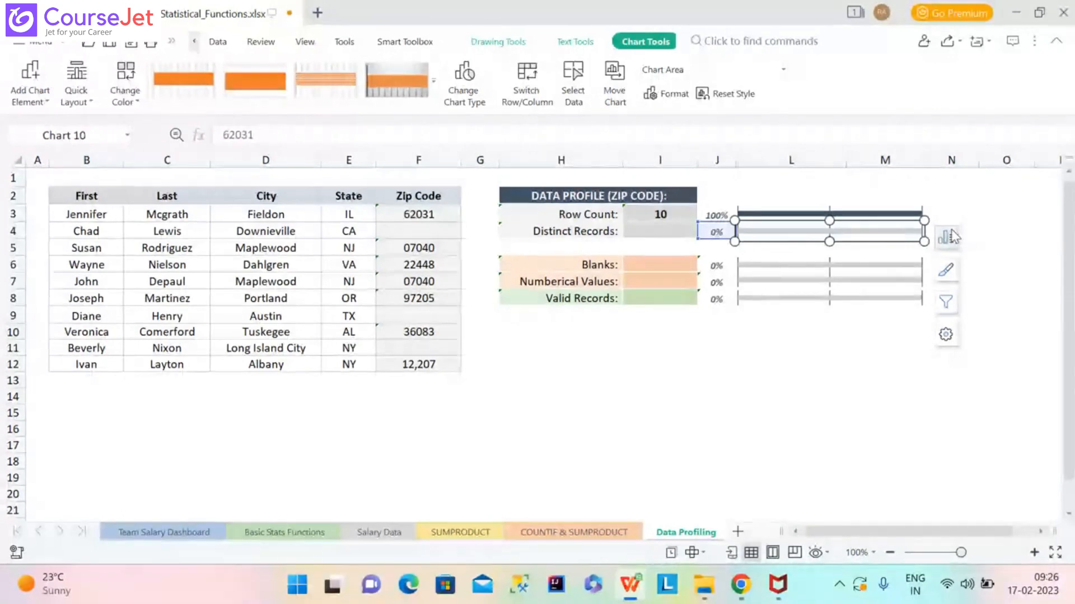
click(586, 331)
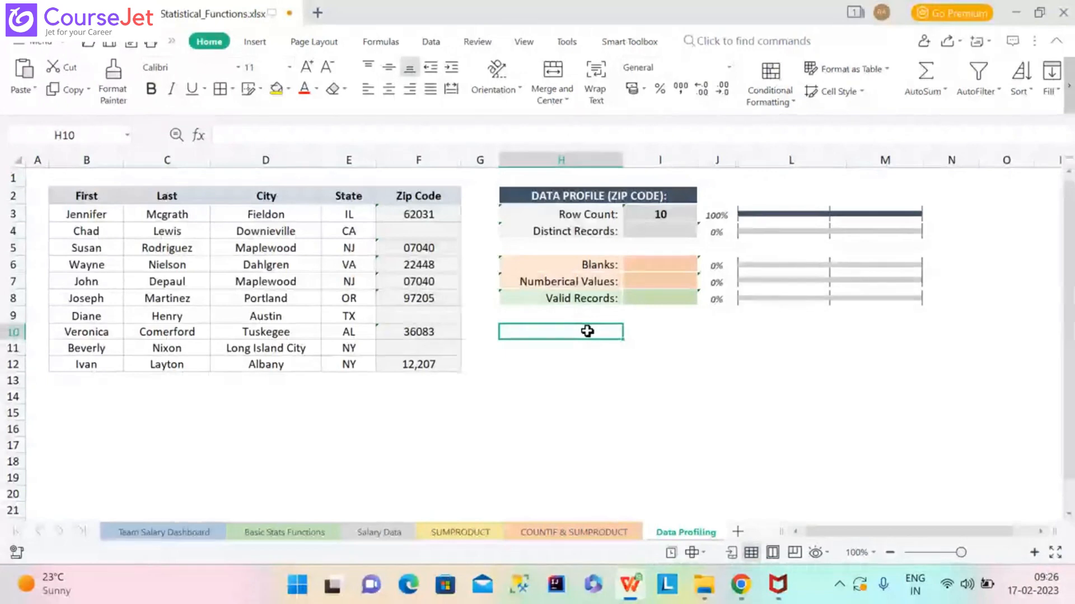
click(666, 217)
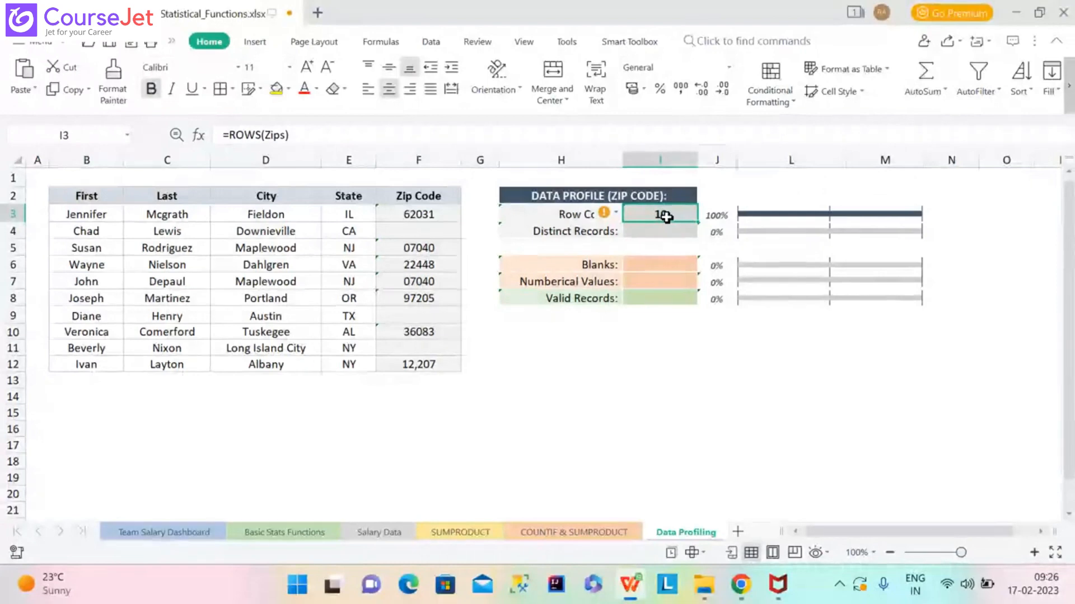
key(Down)
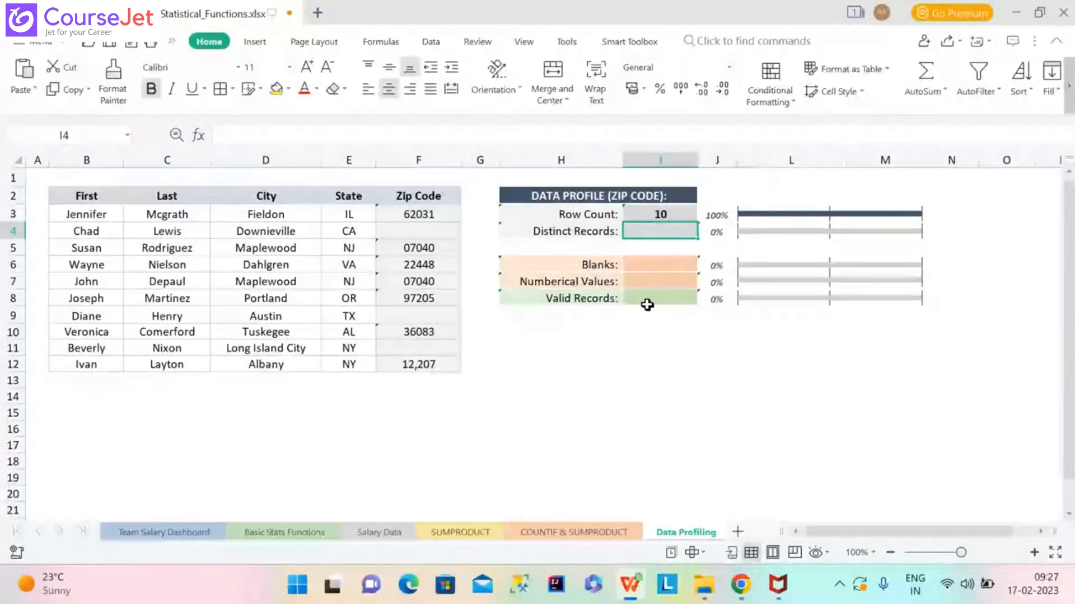
Enter =COUNTBLANK(Zips) in I6, then check the empty zip cells F9 and F11.
click(660, 265)
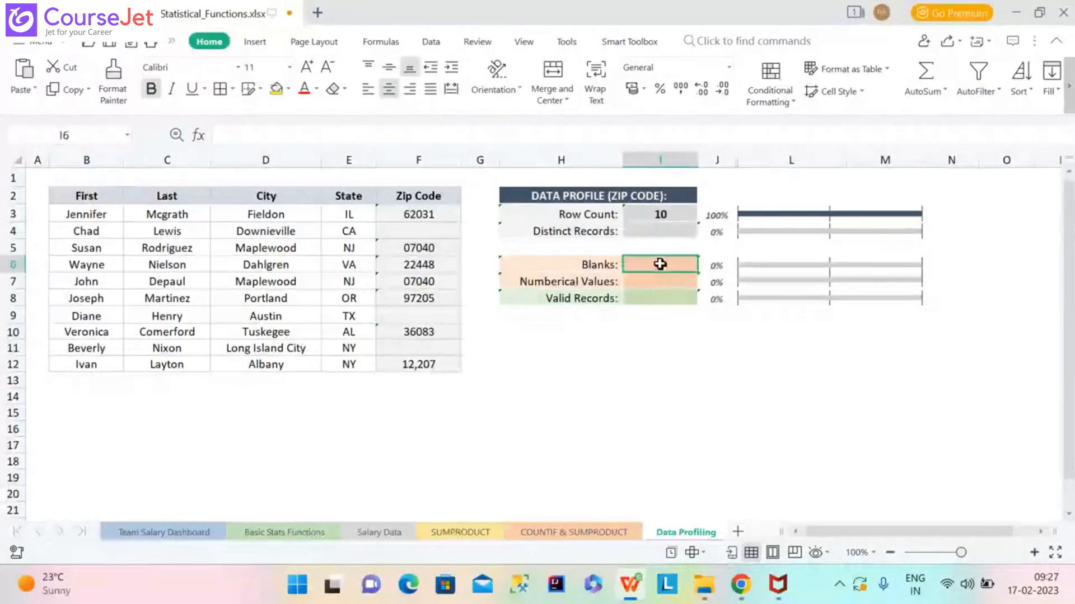
text(=c)
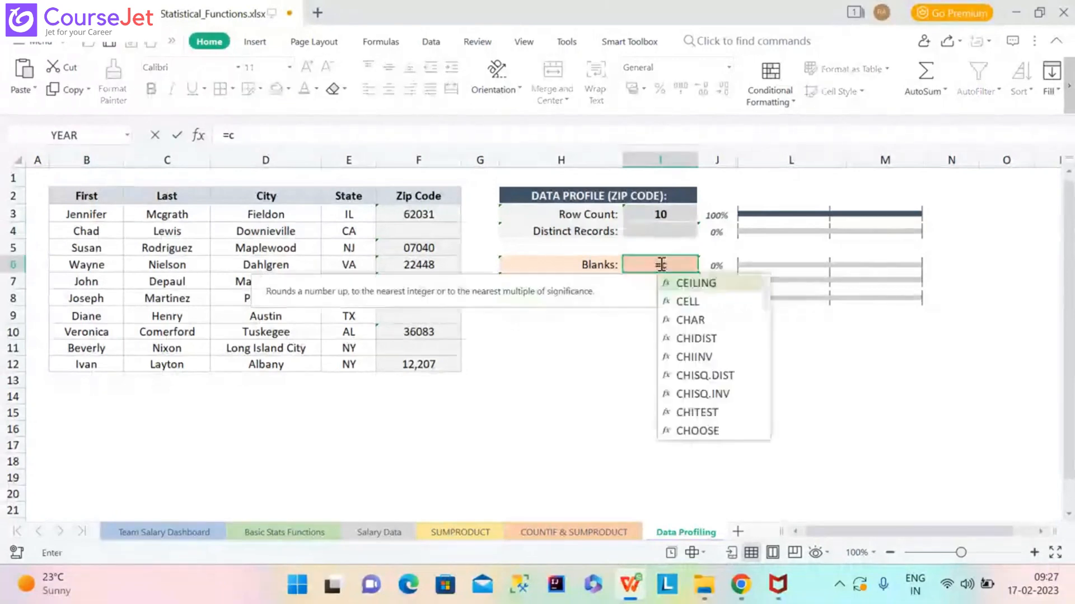
text(ount)
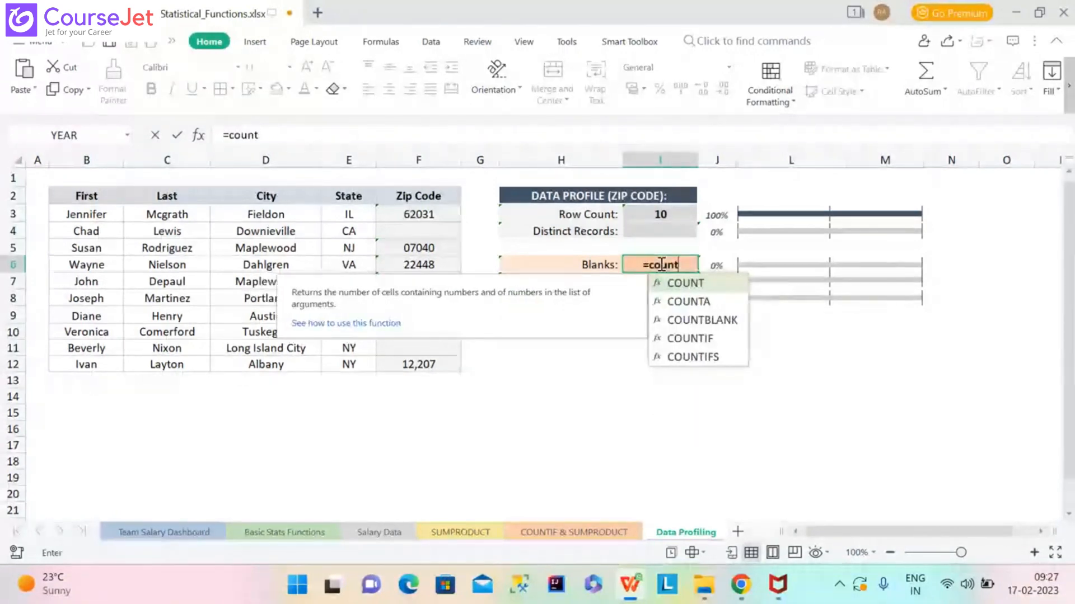
double_click(704, 321)
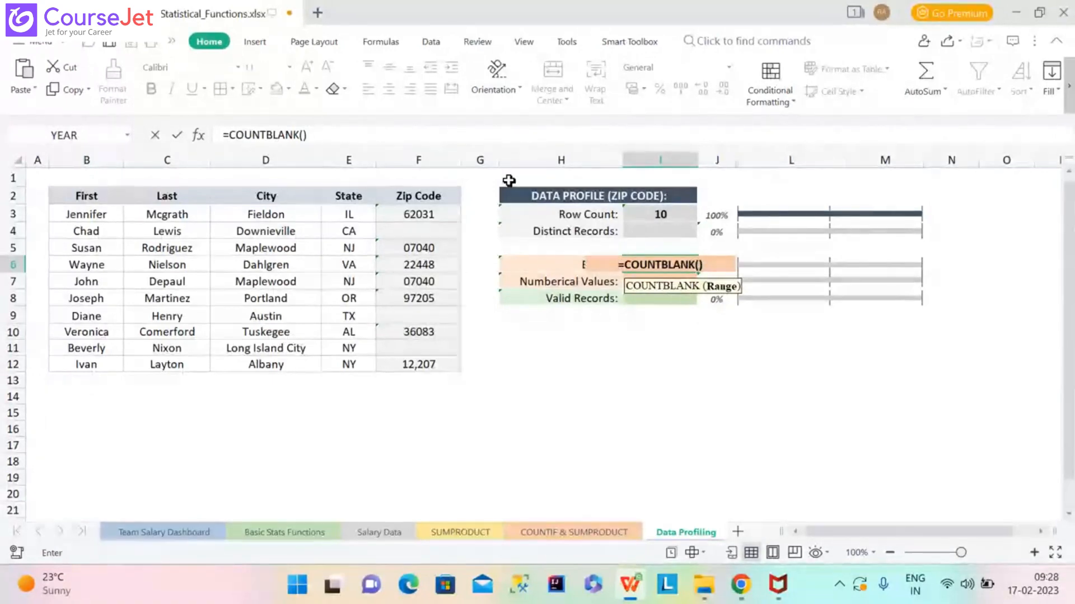
text(Z)
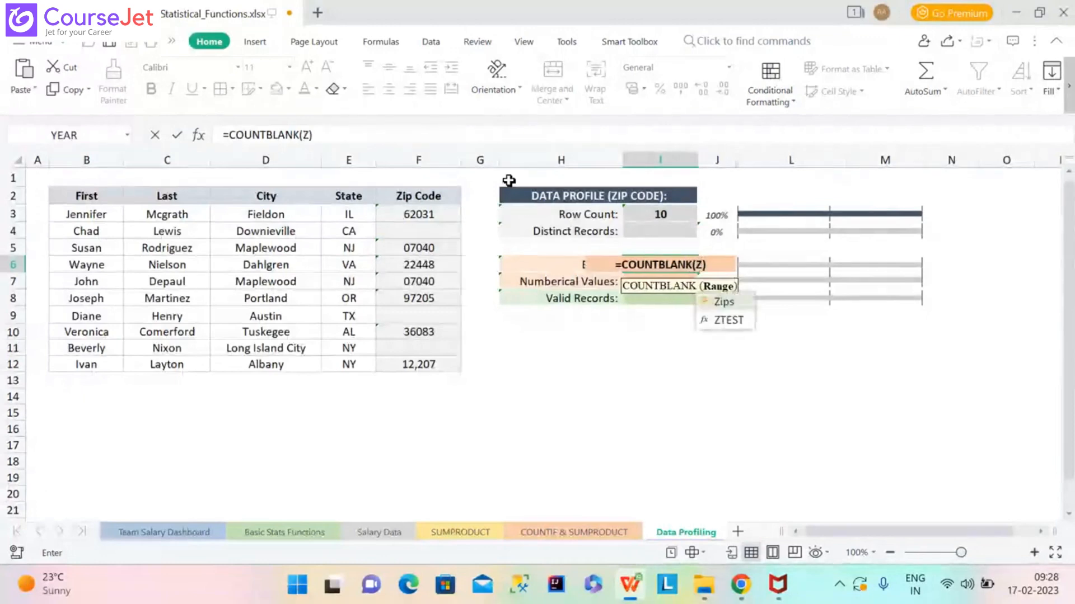
double_click(724, 302)
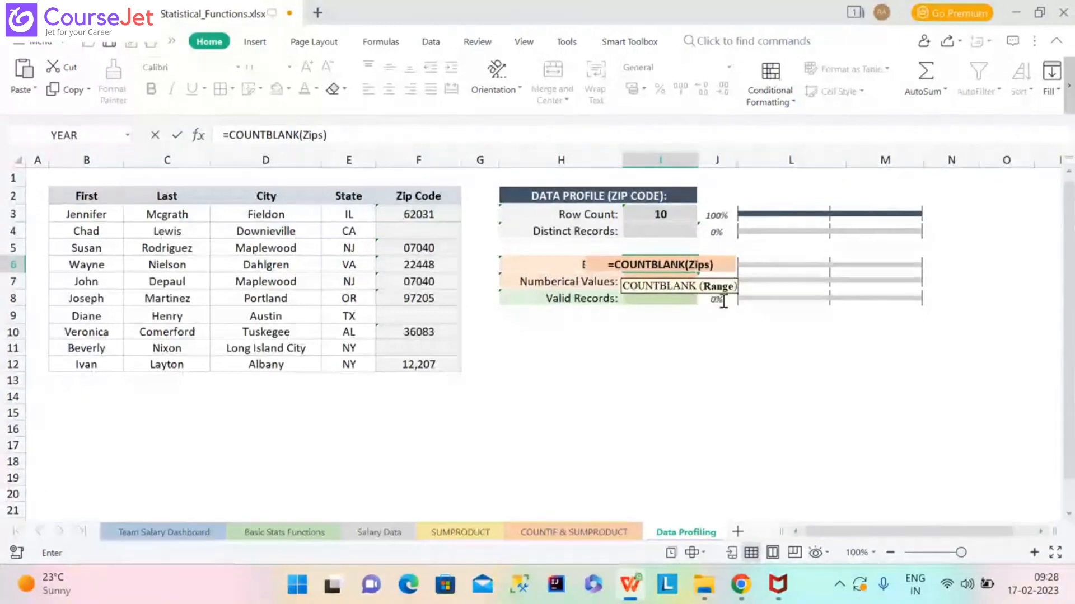
key(Return)
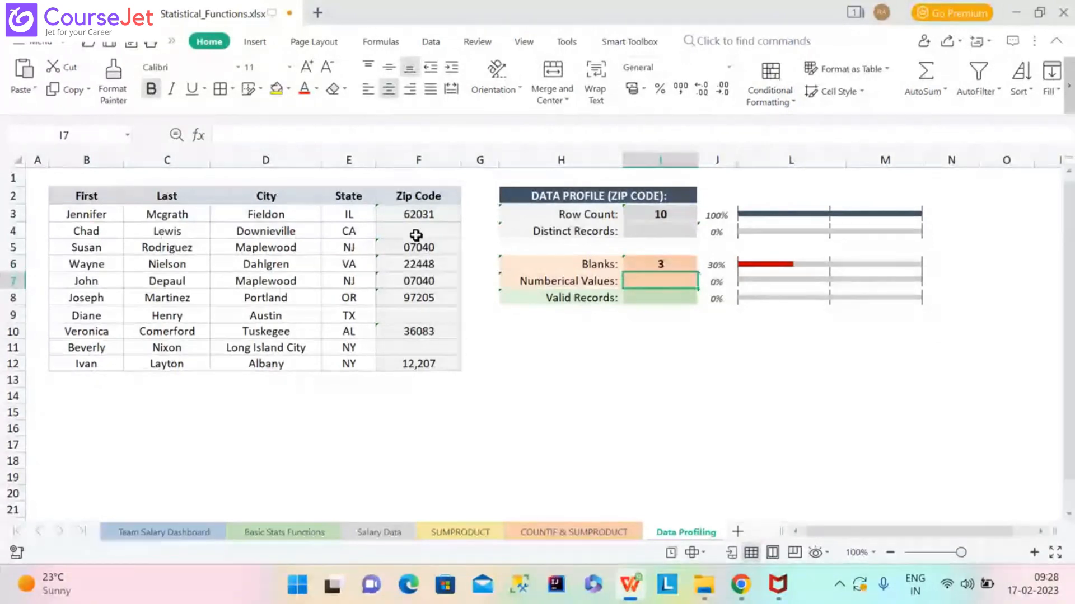
click(427, 312)
click(428, 346)
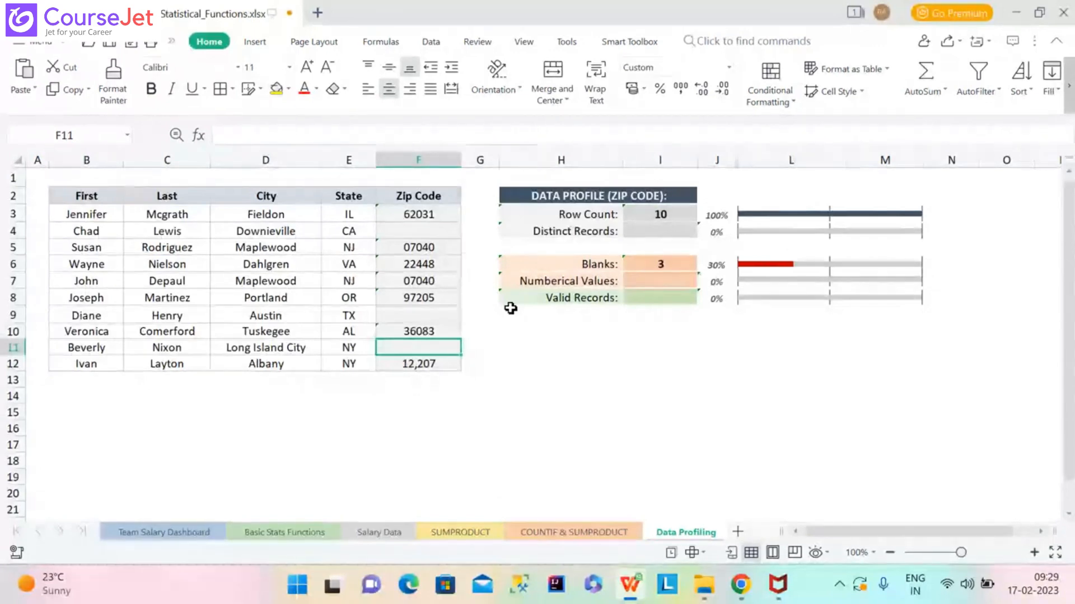
Enter =COUNT(Zips) in I7, returning 1, and inspect the 12,207 zip code in F12.
click(673, 284)
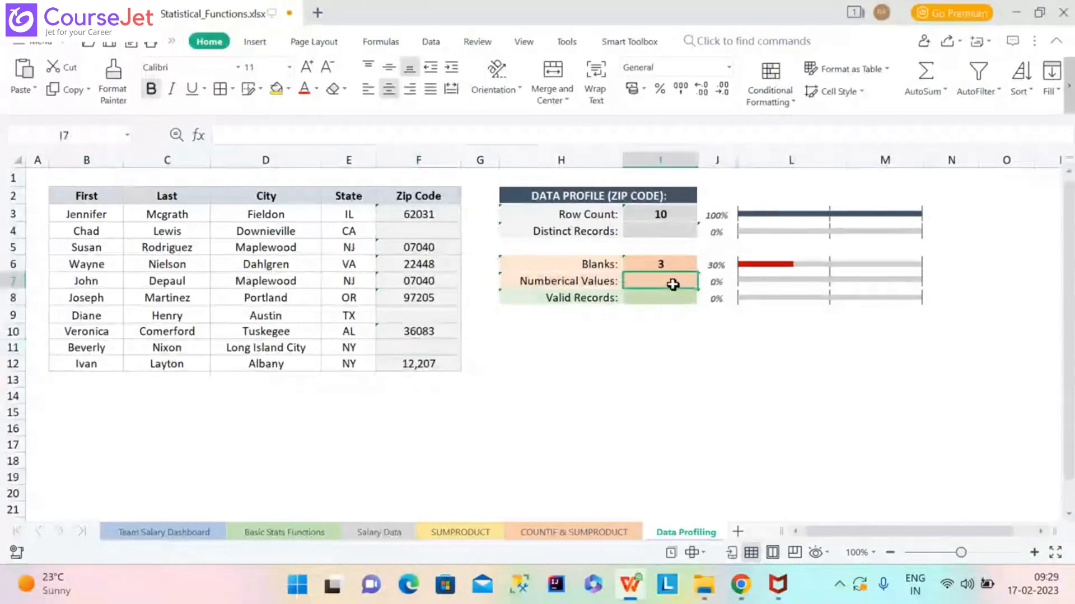
text(=count)
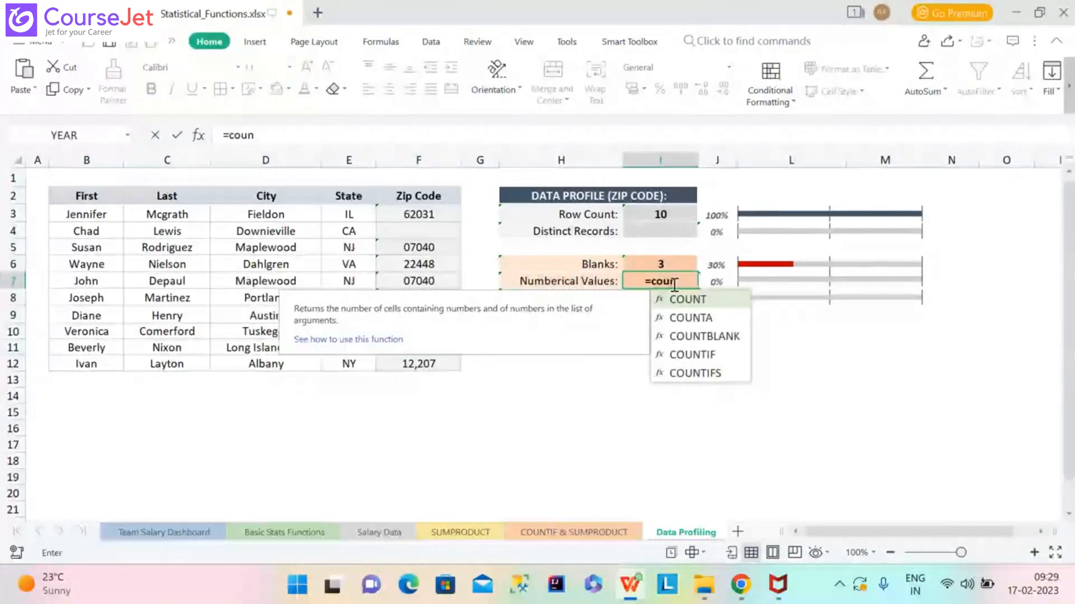
double_click(714, 302)
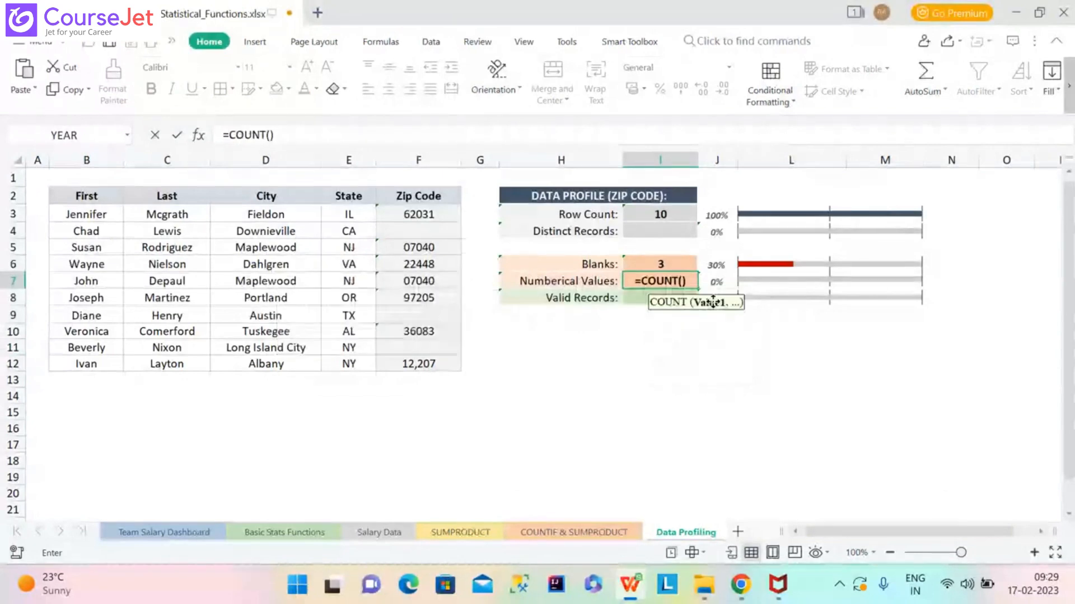
text(Zi)
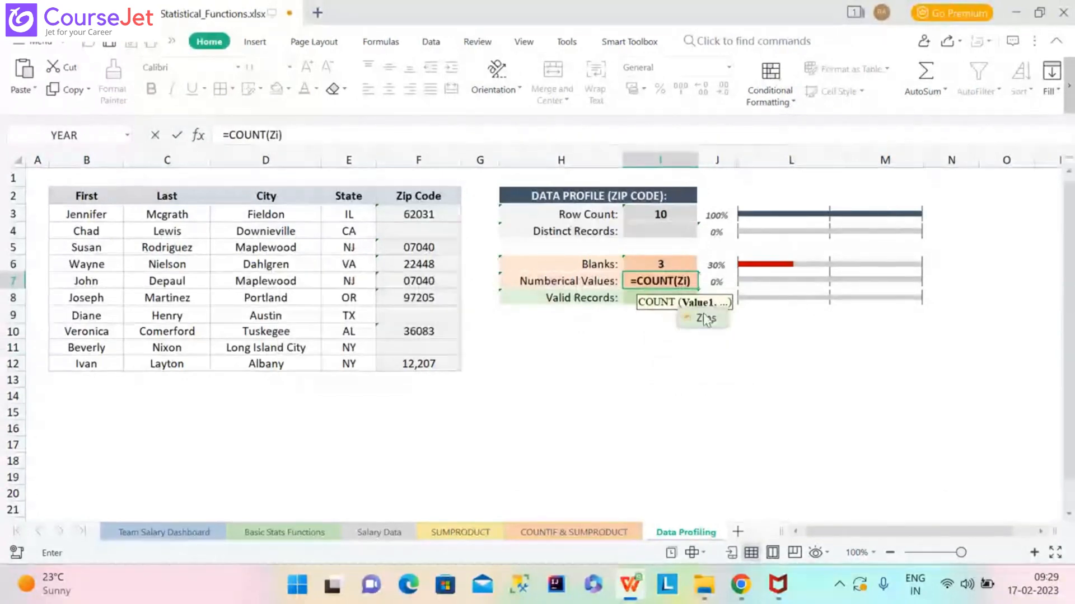
double_click(705, 319)
key(Return)
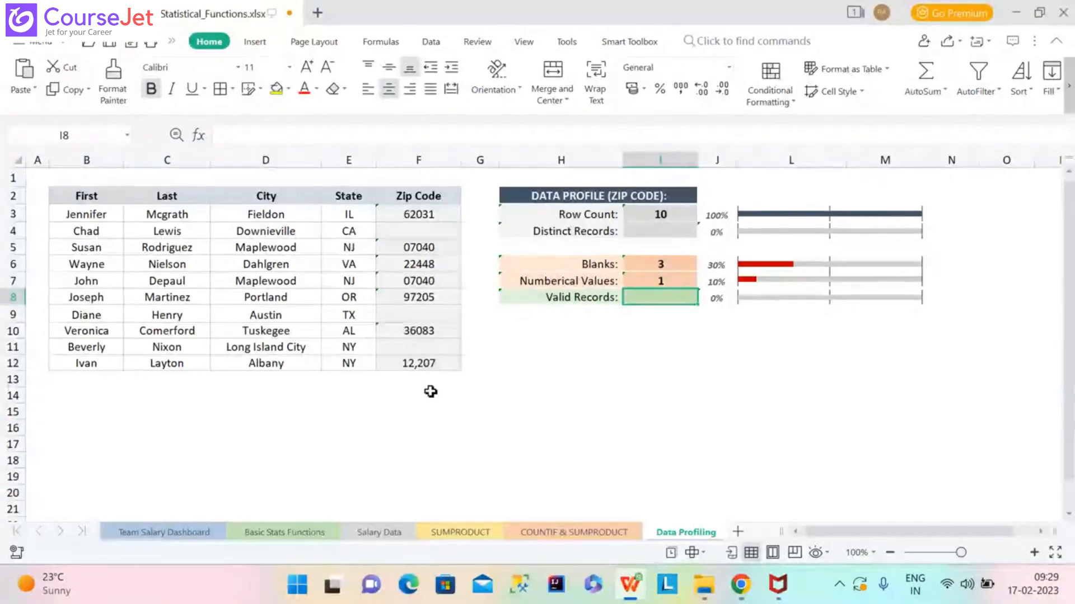
click(431, 364)
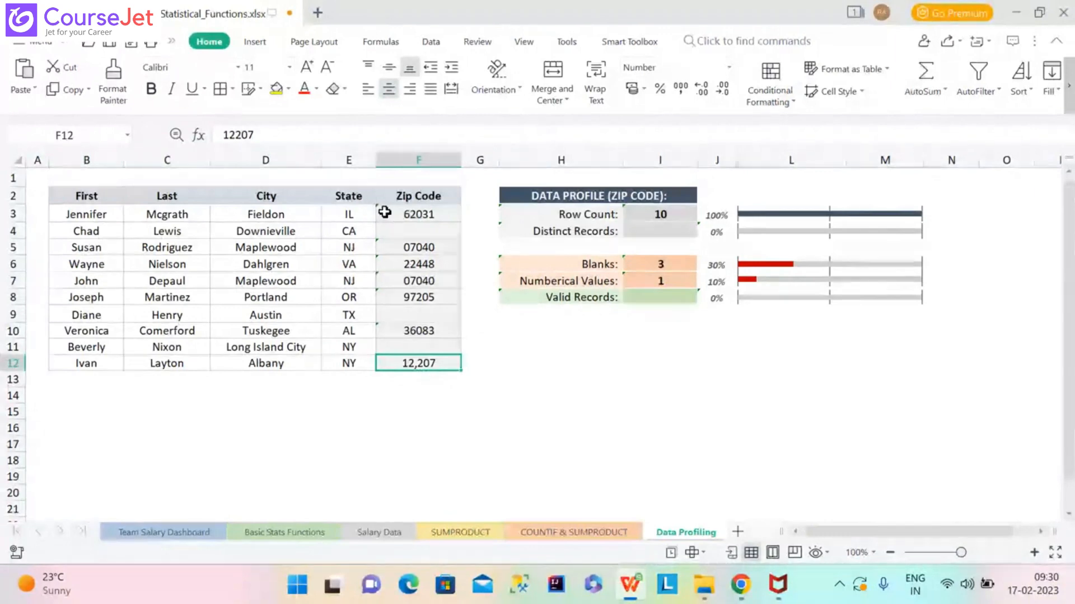
Open Format Cells for F3 and close it without changes.
click(413, 213)
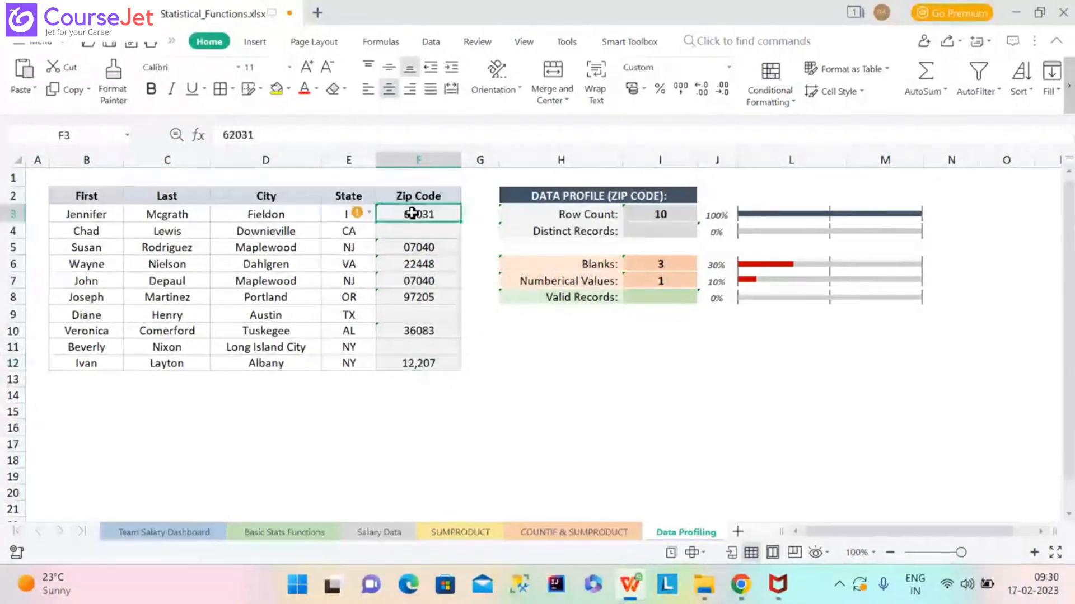
right_click(412, 213)
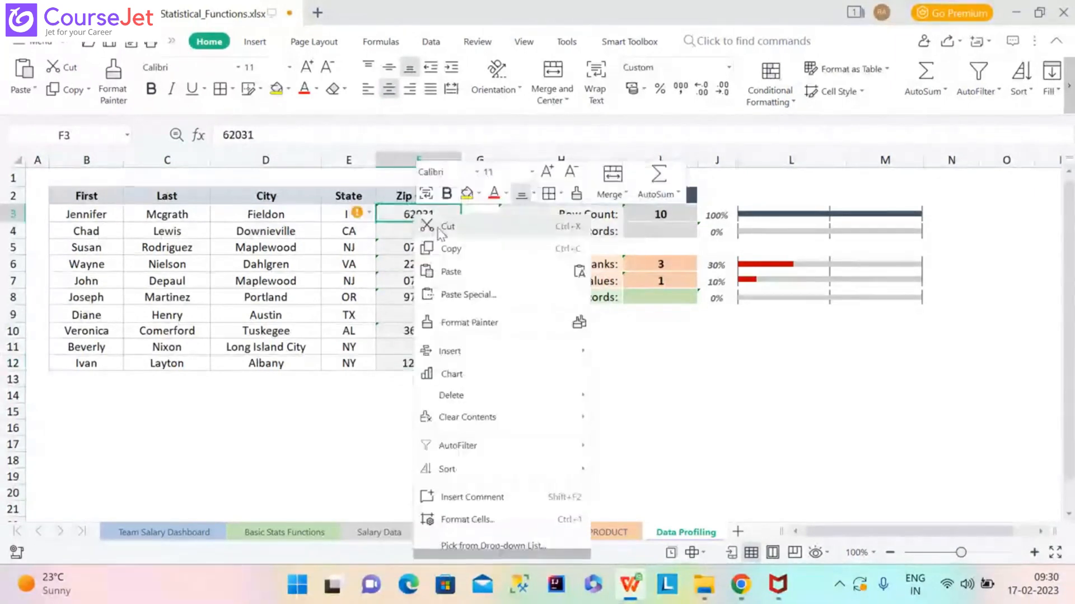
click(478, 520)
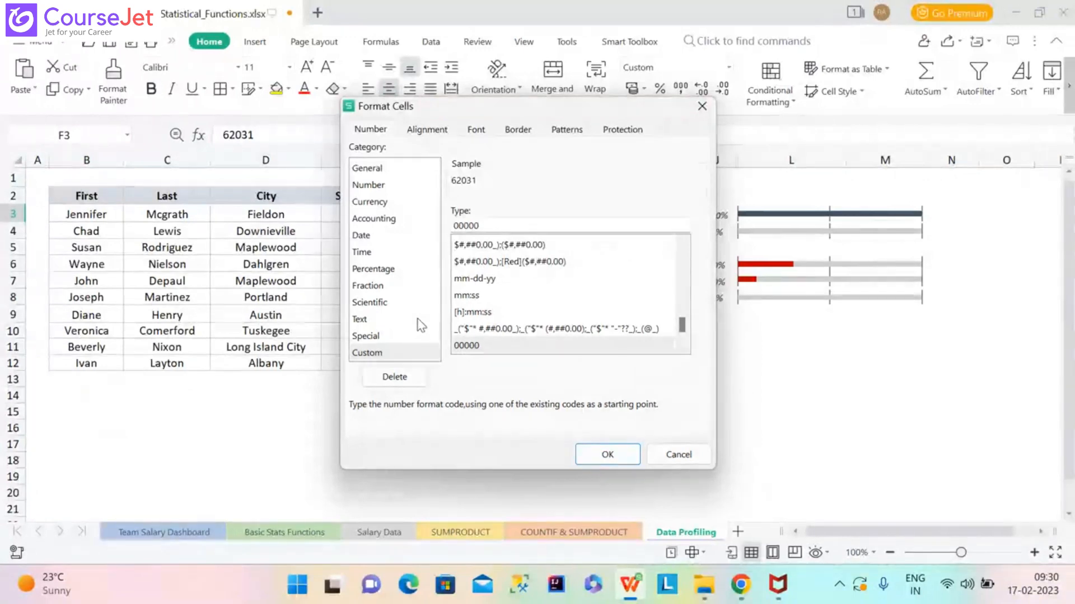
click(702, 106)
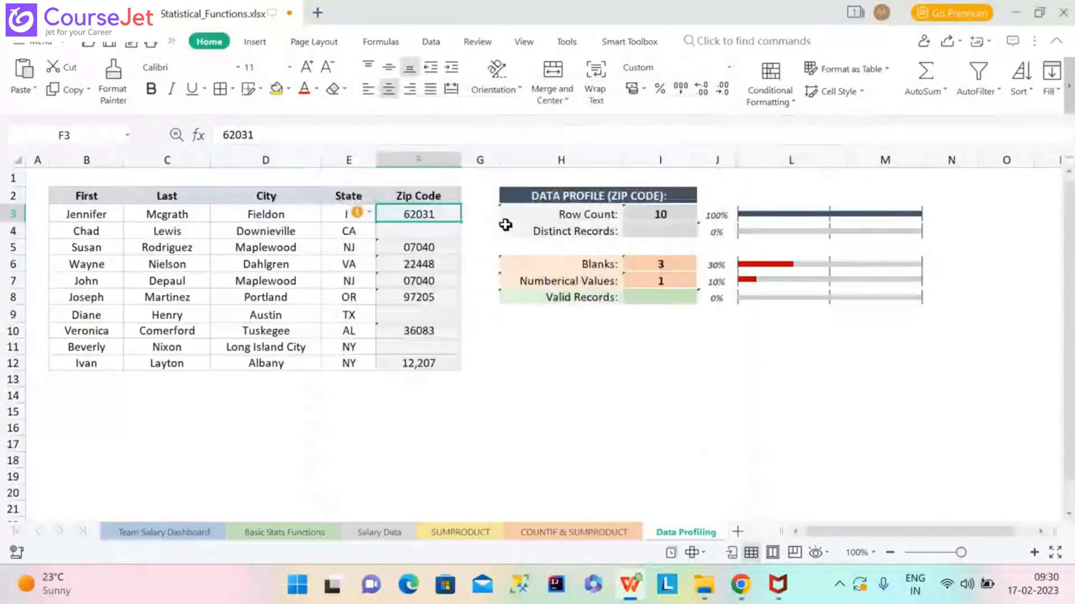
Review F12's Special number formats under English(United States), closing without applying changes.
click(425, 363)
right_click(426, 362)
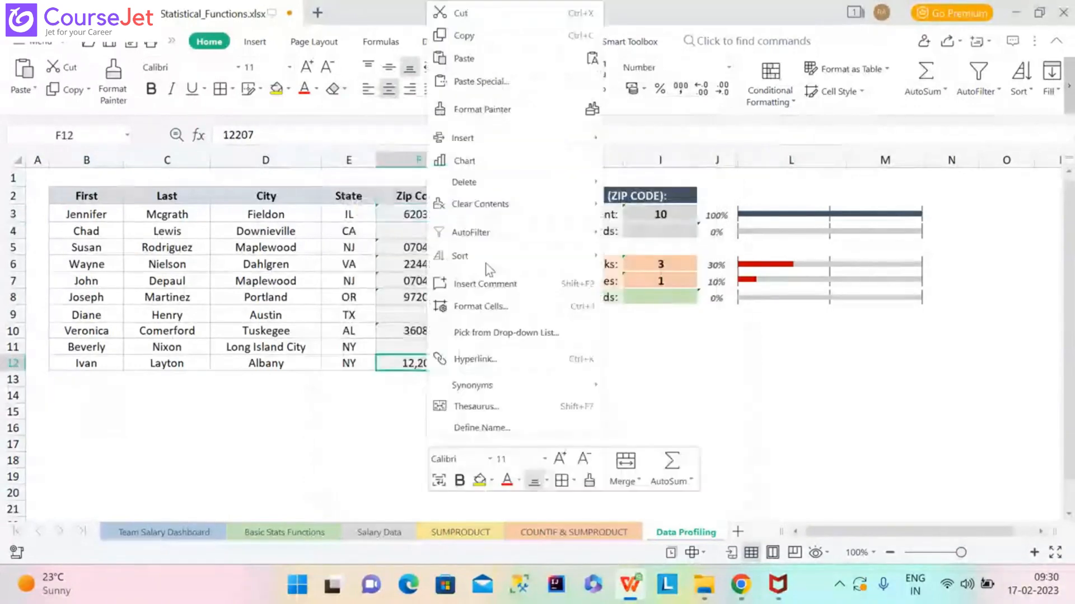
click(492, 305)
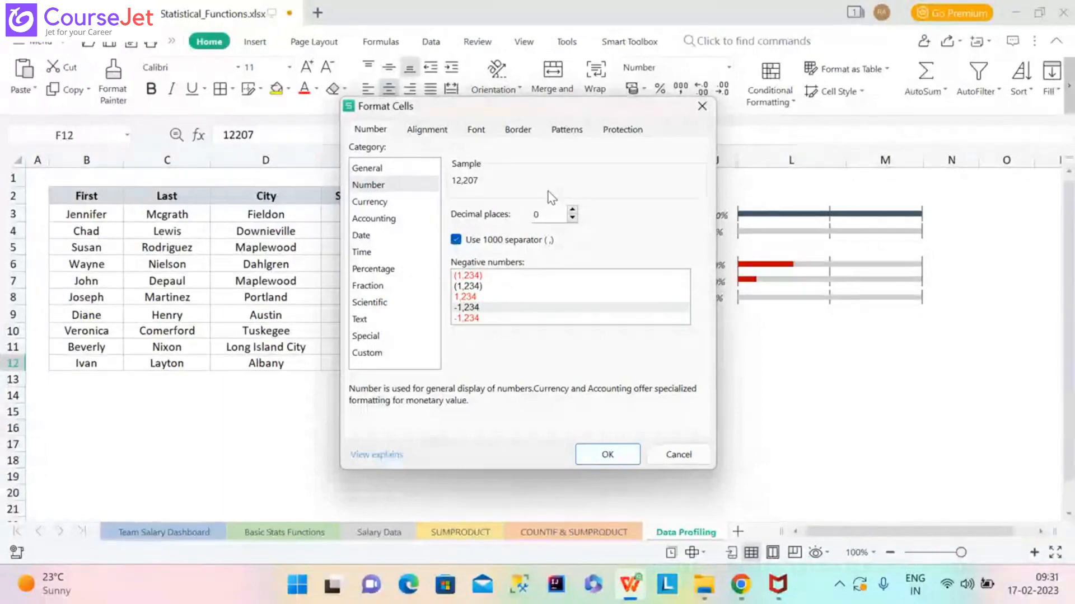
click(382, 337)
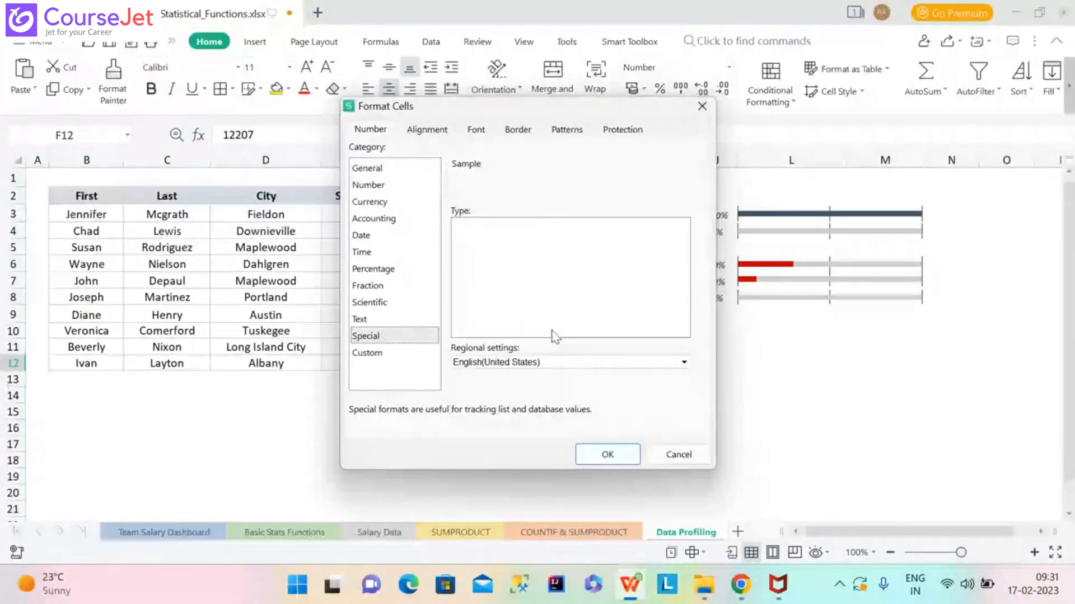
click(652, 365)
click(652, 365)
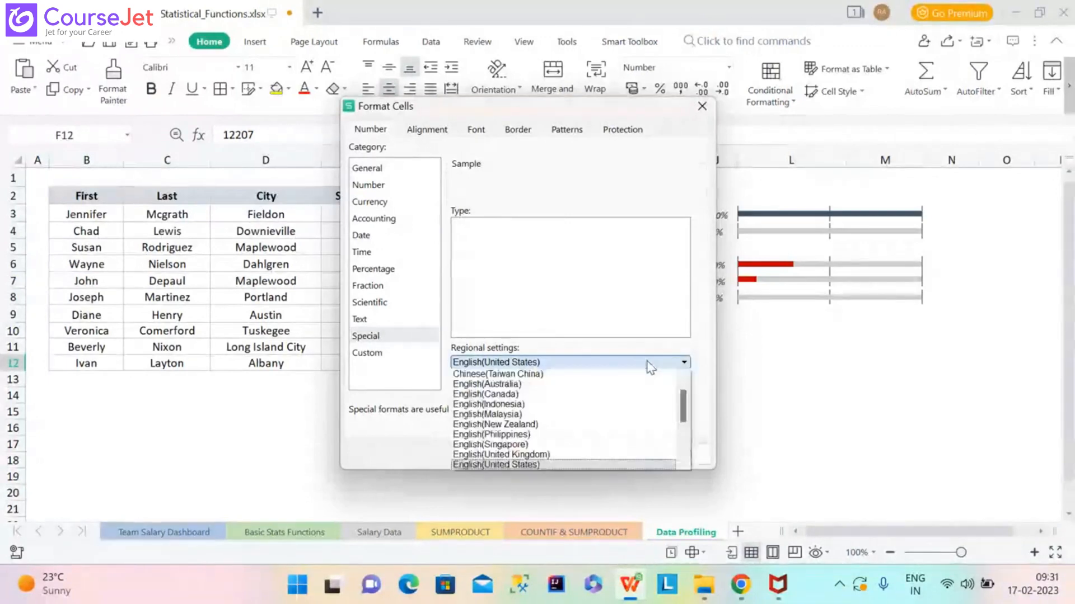
click(600, 232)
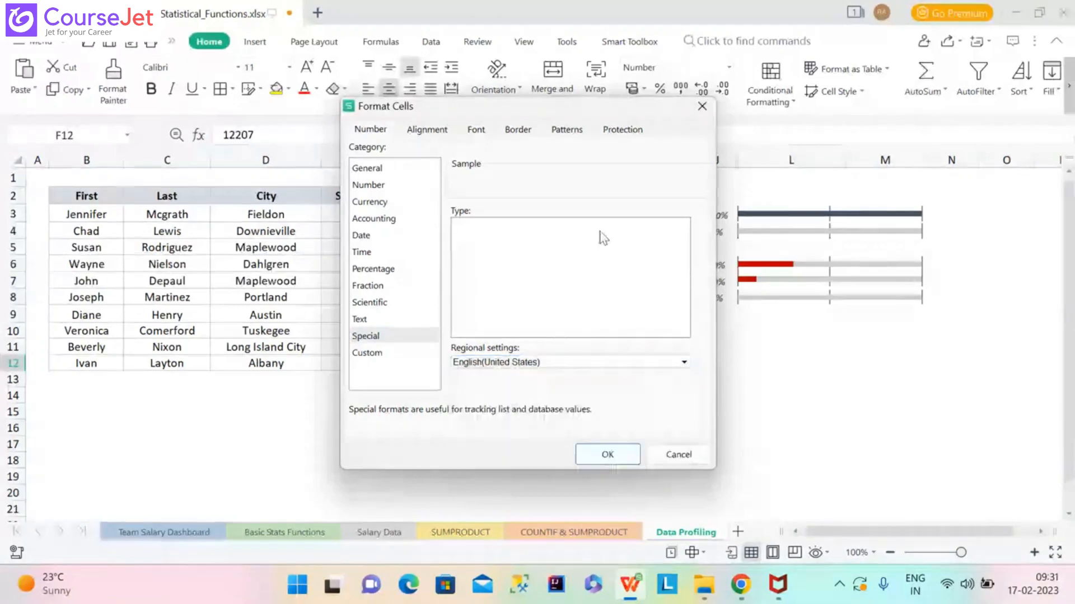
click(702, 107)
click(437, 216)
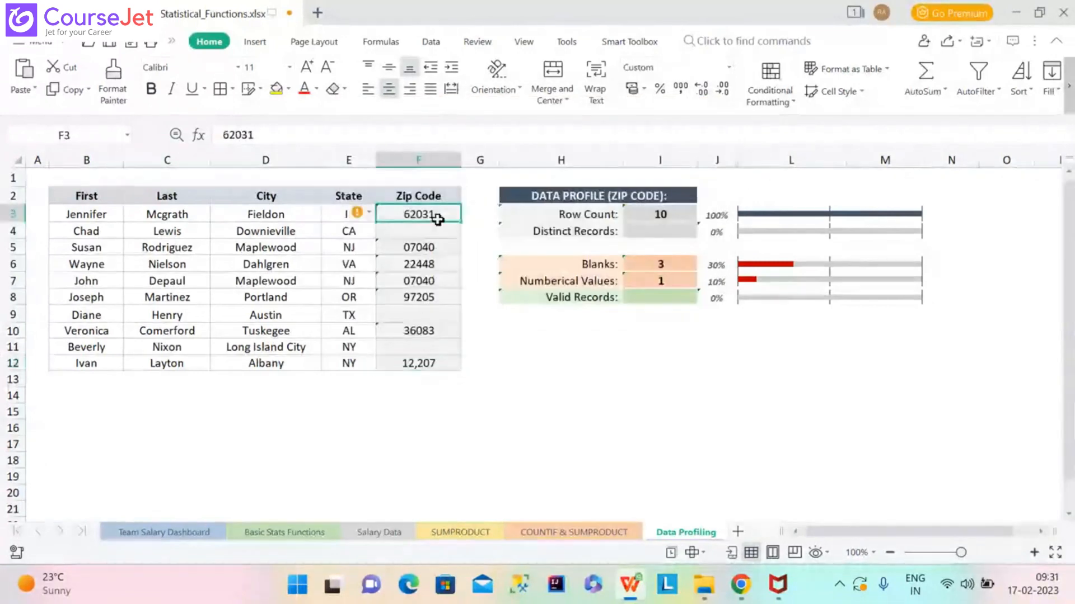
key(shift+Down)
key(shift+Down)
key(shift+Down)
key(shift+Down)
key(shift+Down)
key(shift+Down)
key(shift+Down)
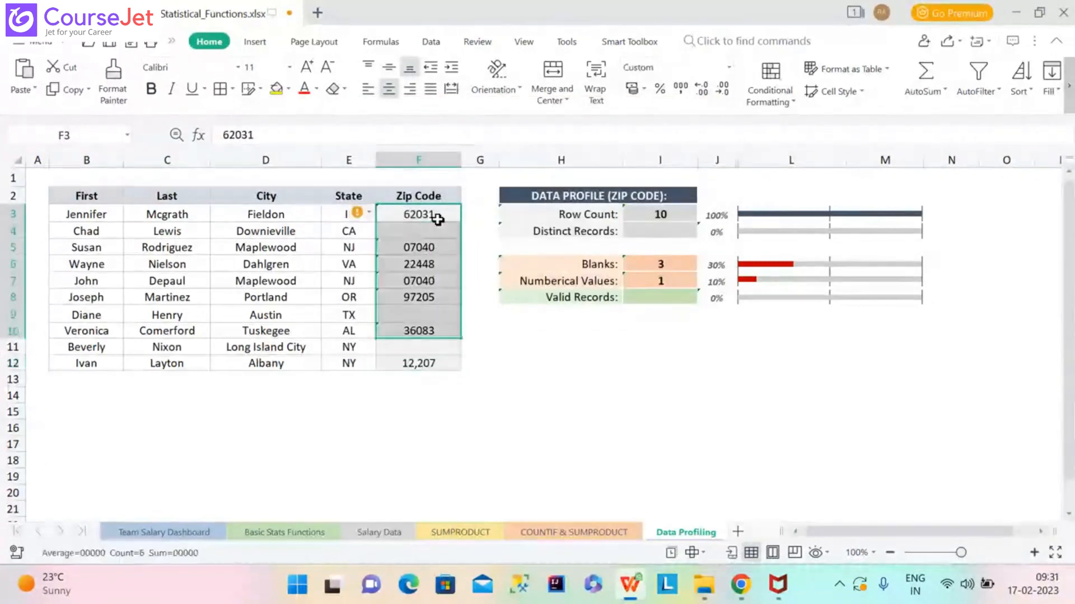
right_click(433, 281)
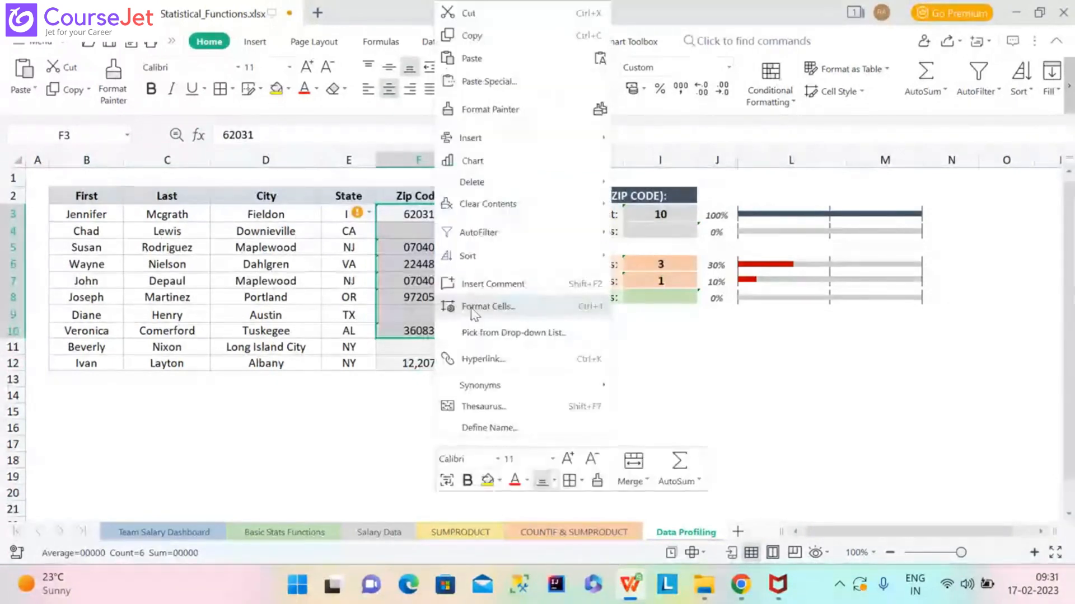
click(473, 307)
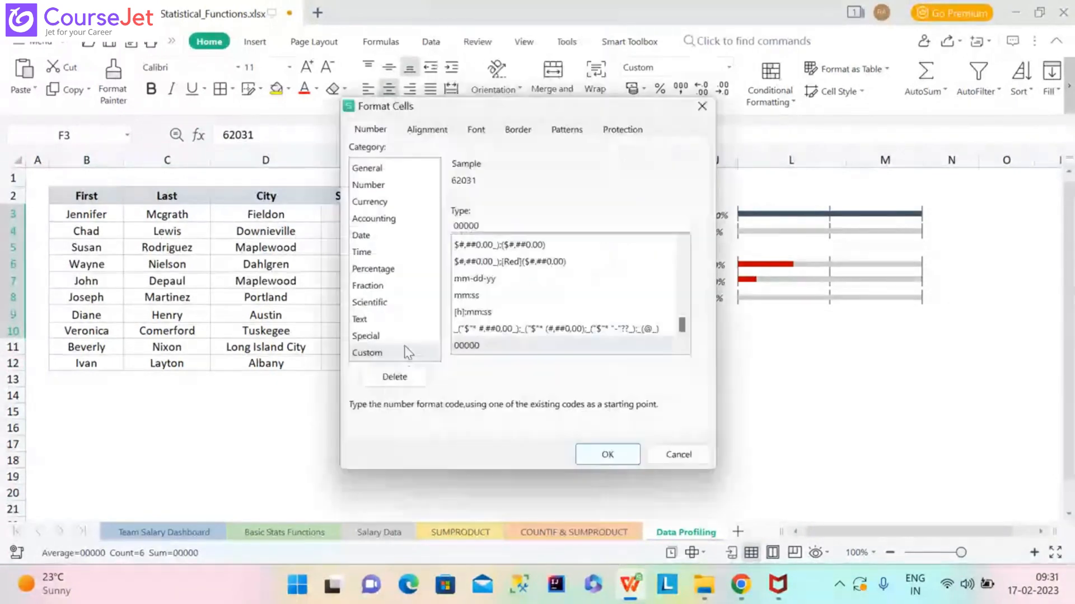
click(369, 336)
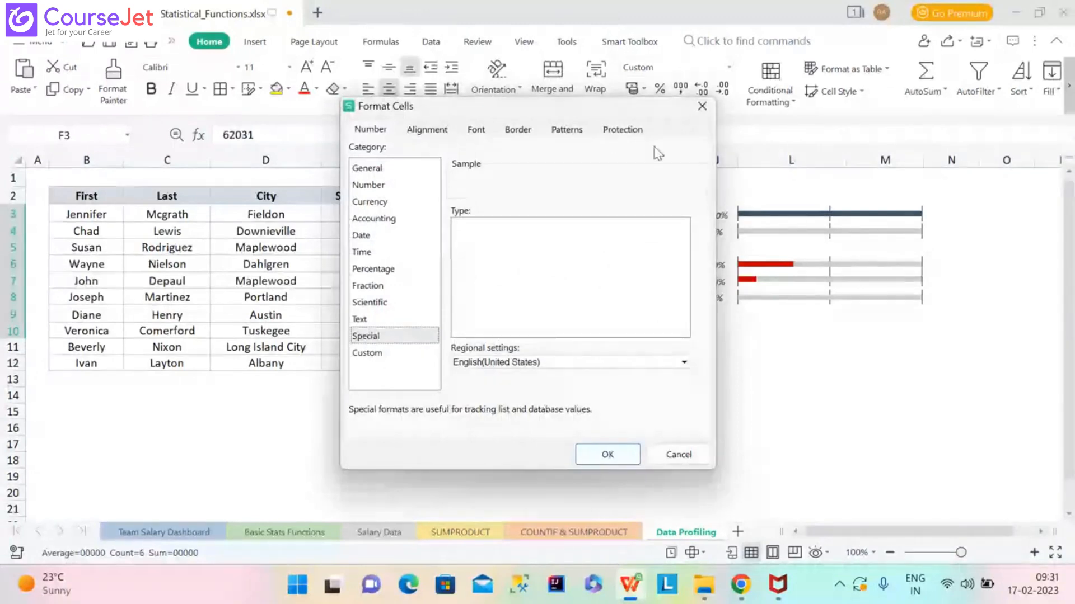
click(434, 130)
click(461, 136)
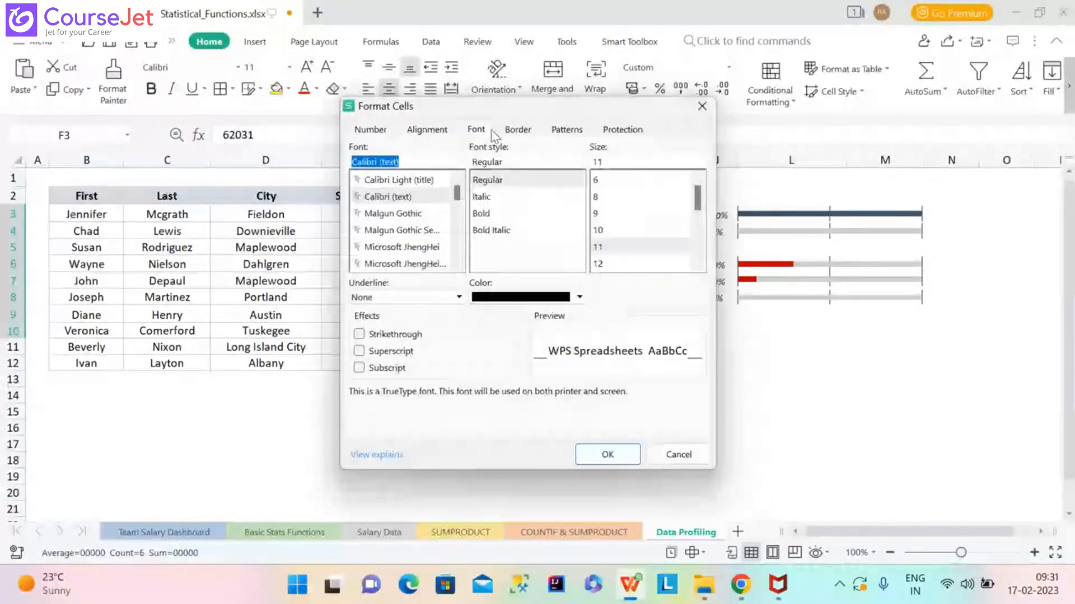
click(516, 132)
click(558, 134)
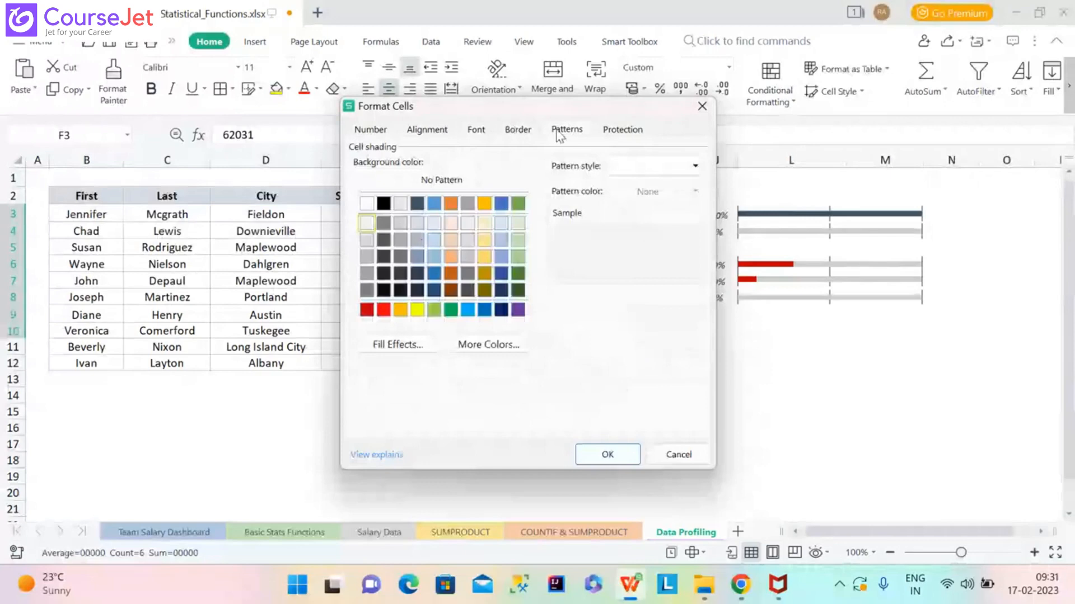
click(620, 132)
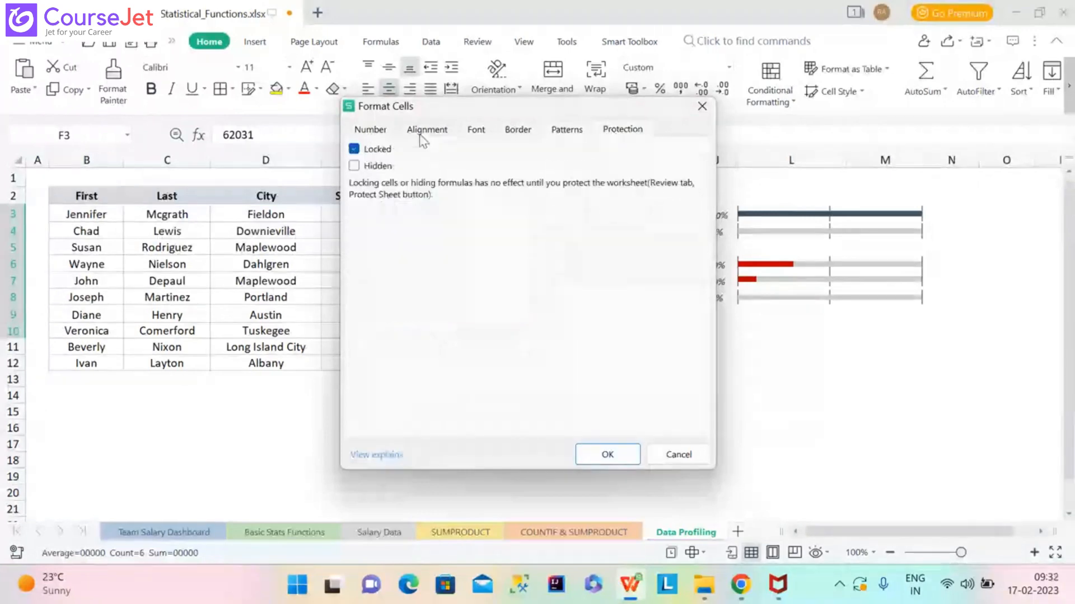
click(370, 131)
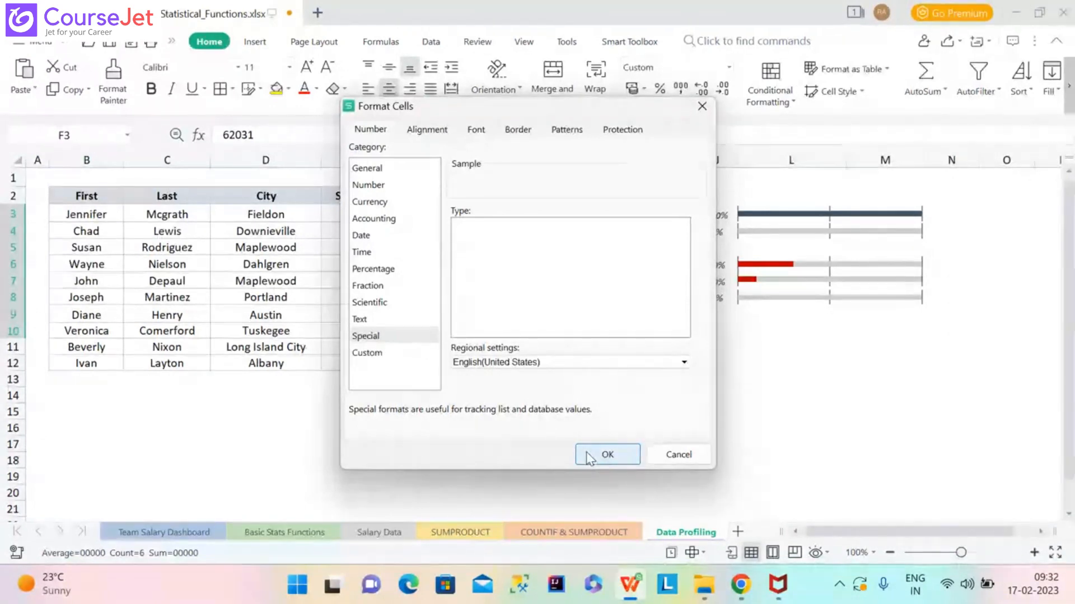
click(701, 106)
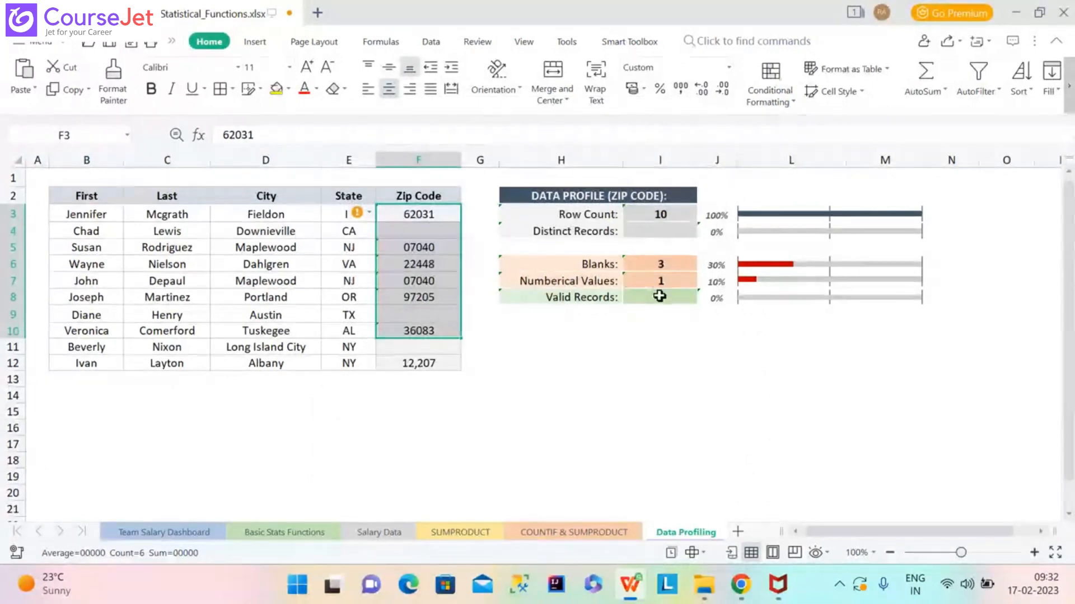
click(660, 296)
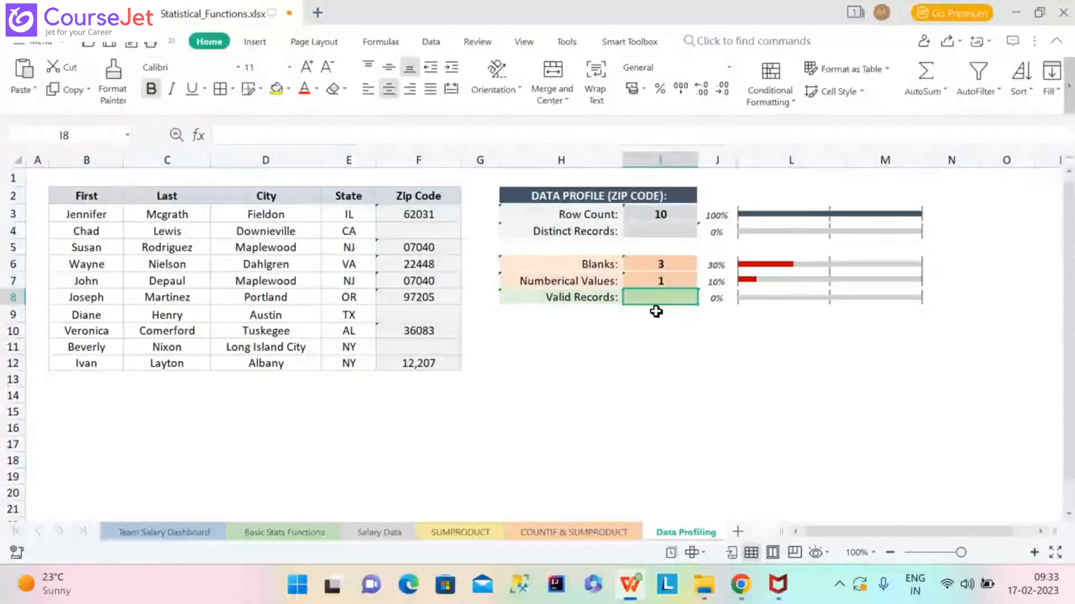
Enter =COUNTIF(Zips"*") in Valid Records, missing its comma, so it is rejected.
text(=)
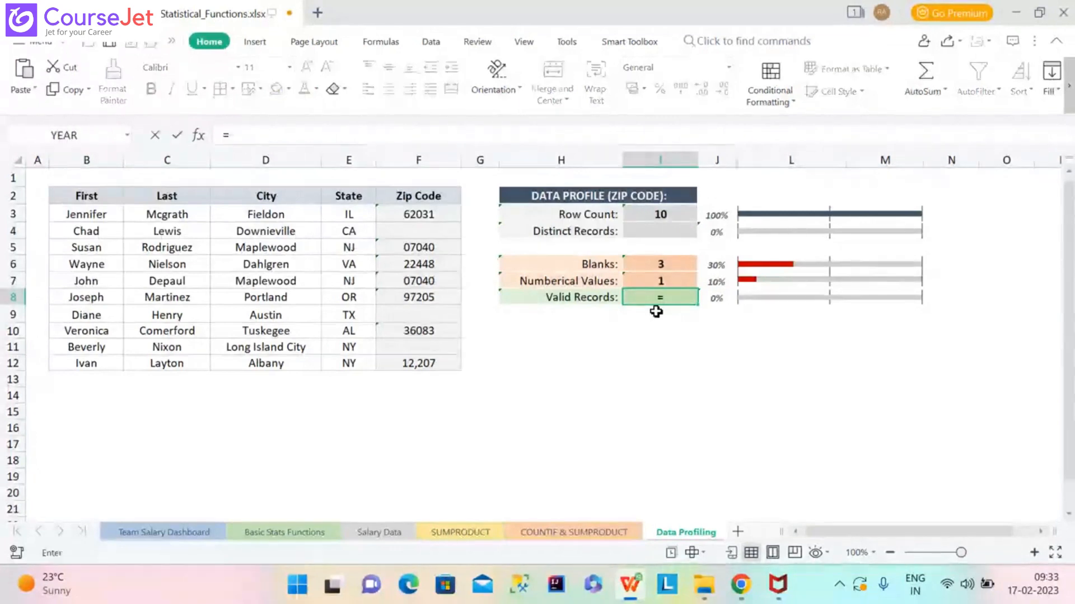
text(C)
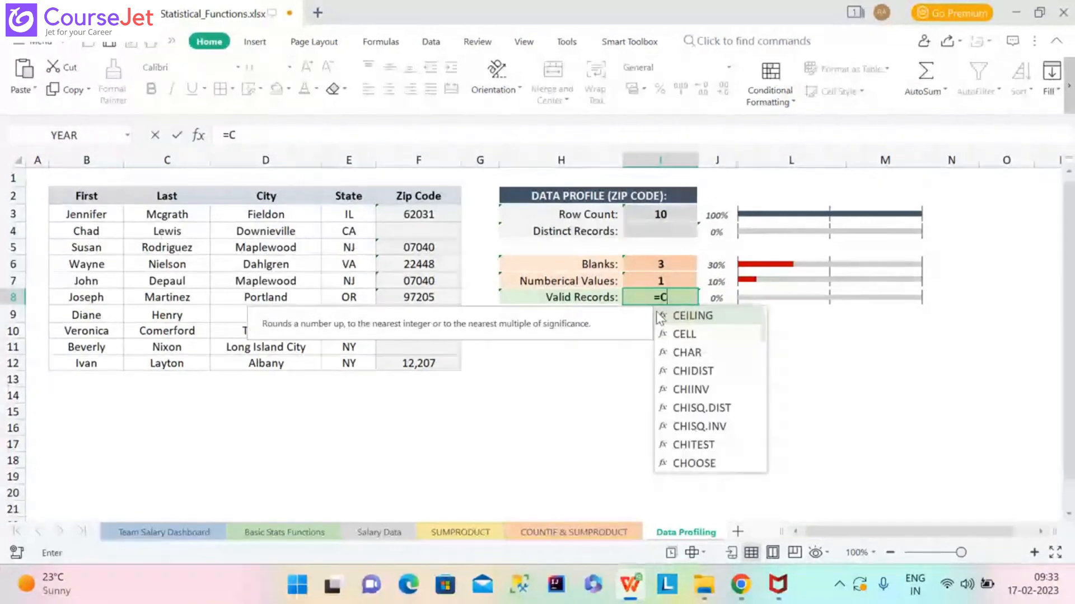
text(OUN)
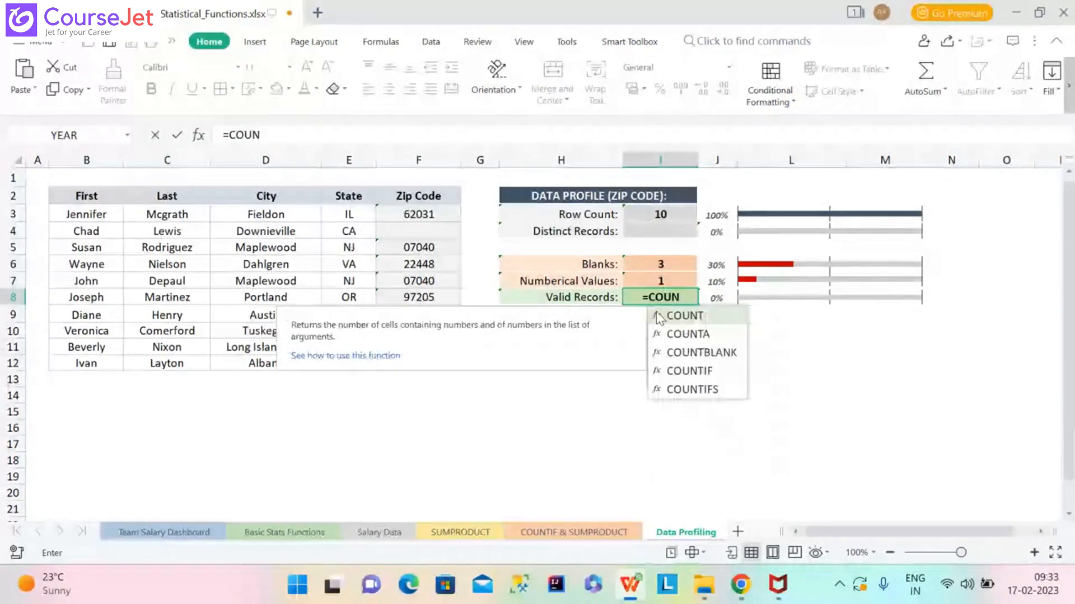
double_click(697, 371)
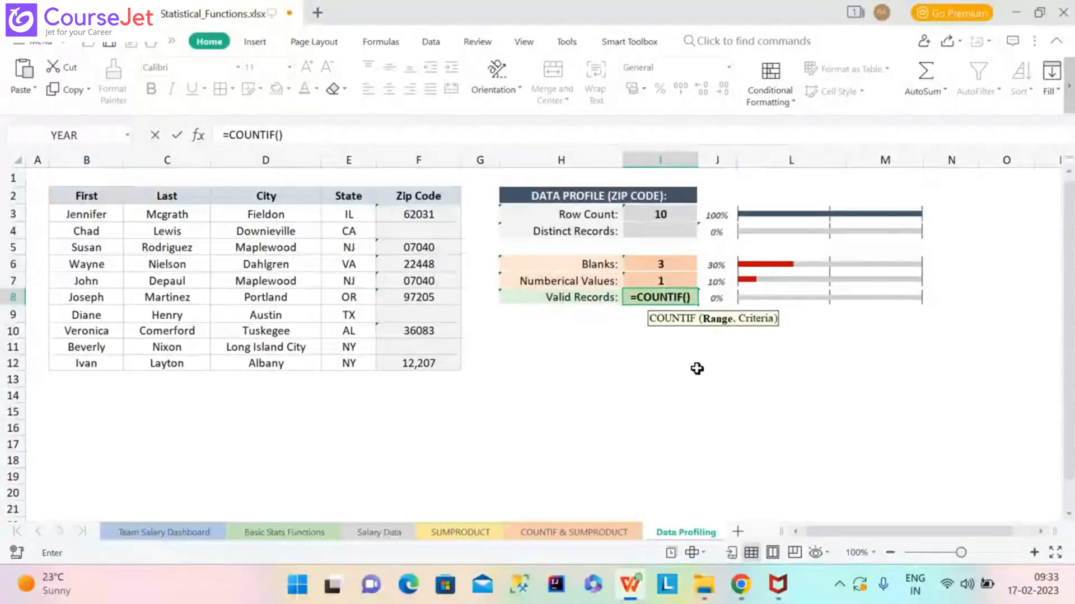
text(ZI)
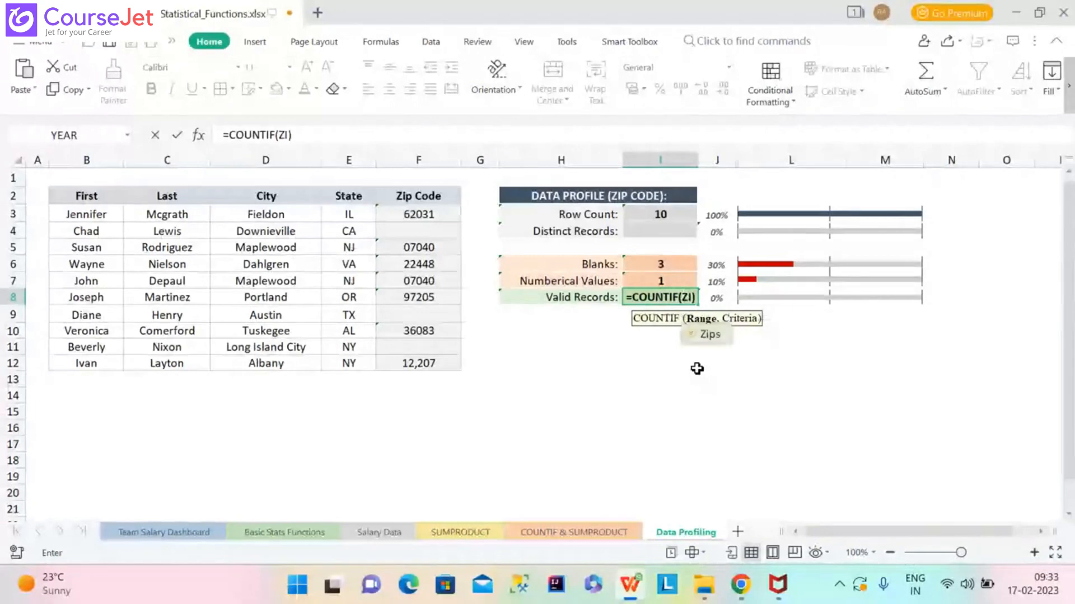
double_click(707, 336)
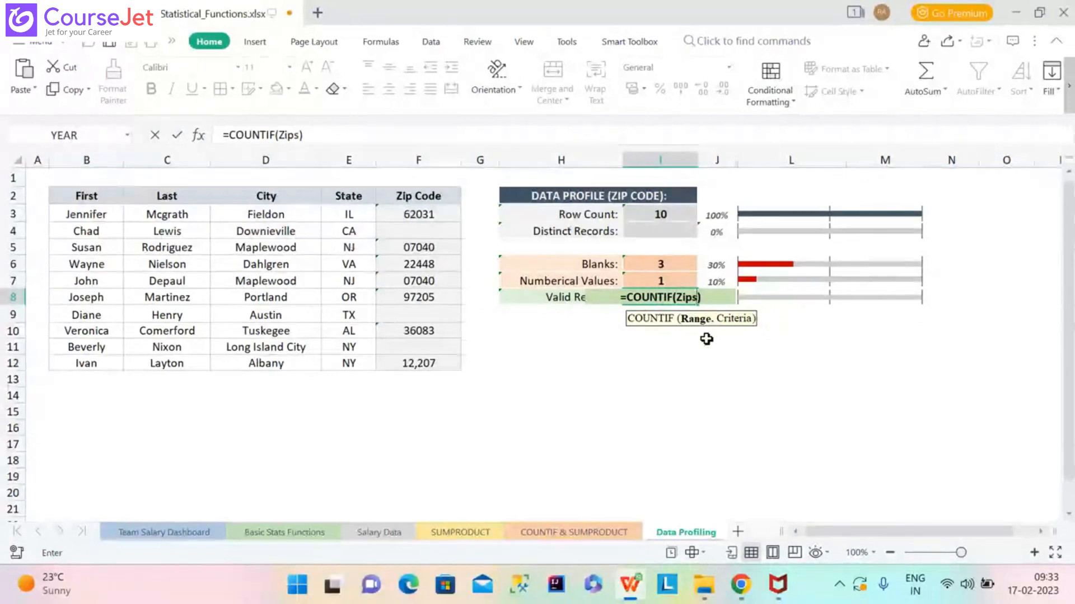
text(")
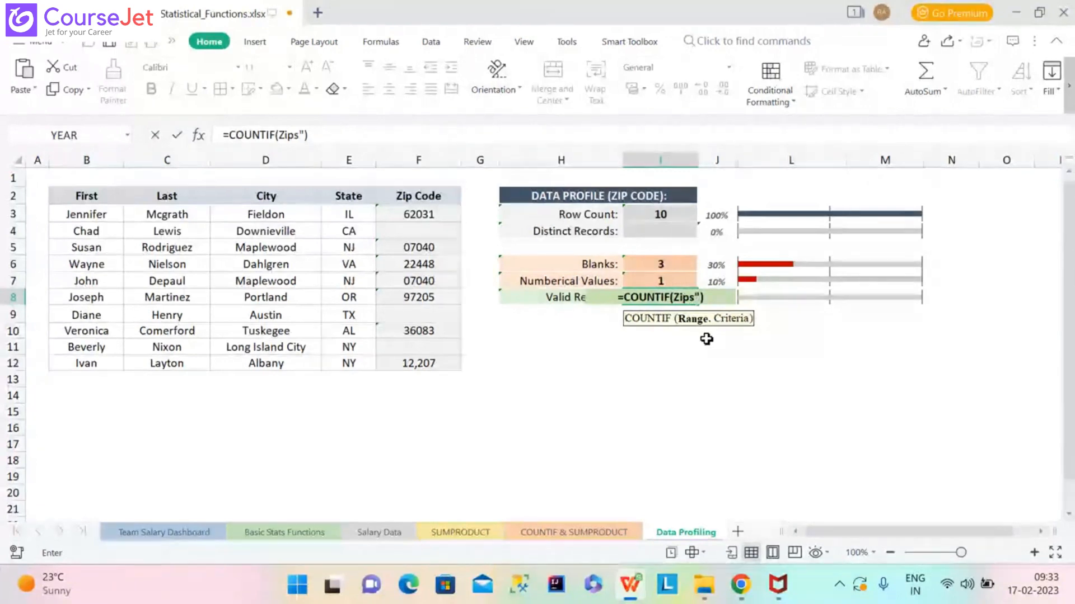
text(*)
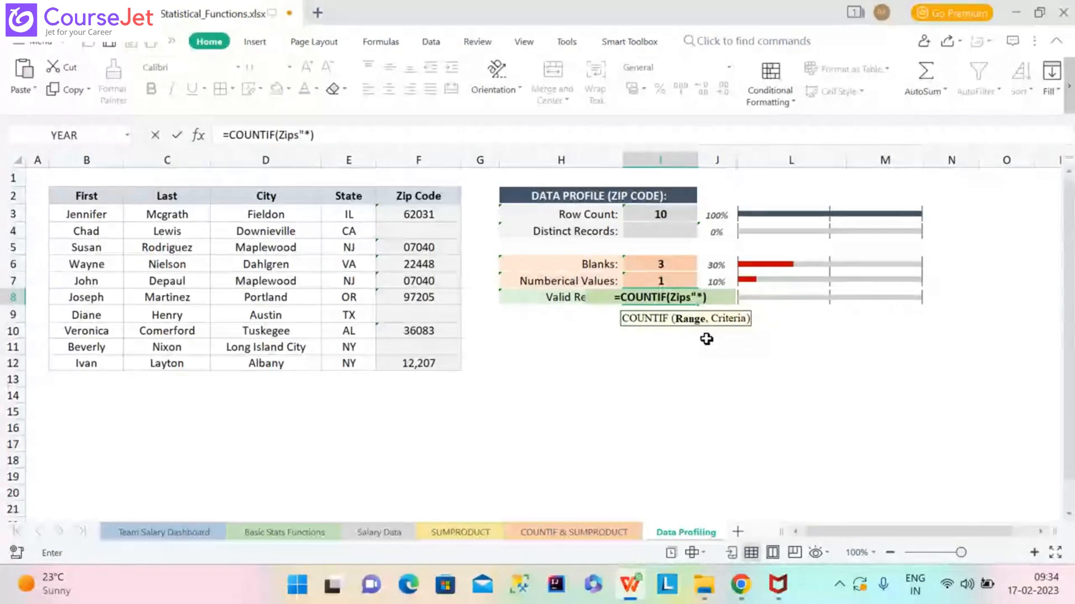
text("))
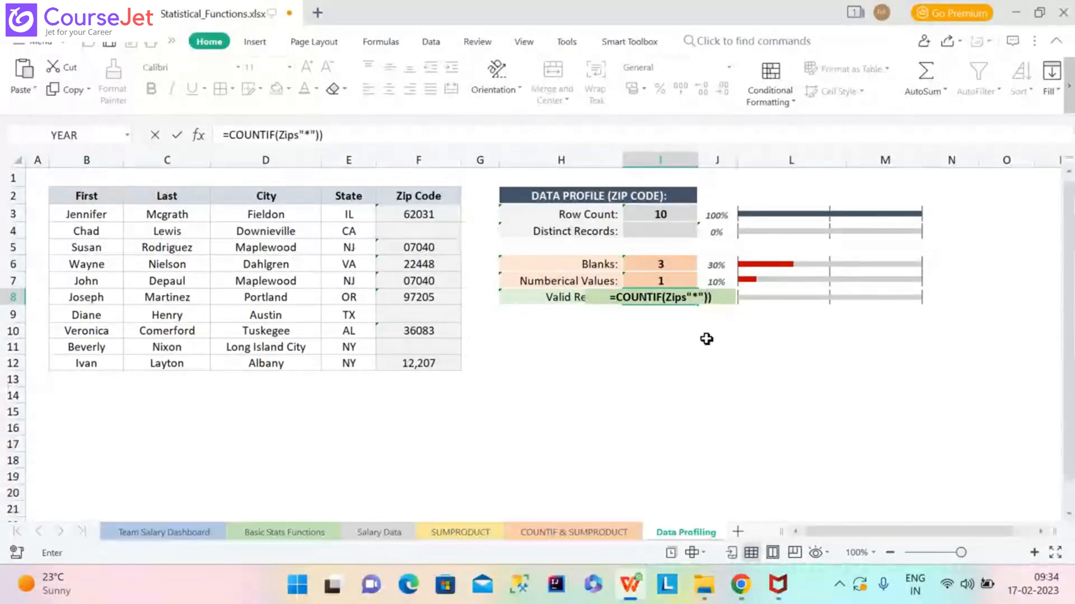
key(BackSpace)
key(Return)
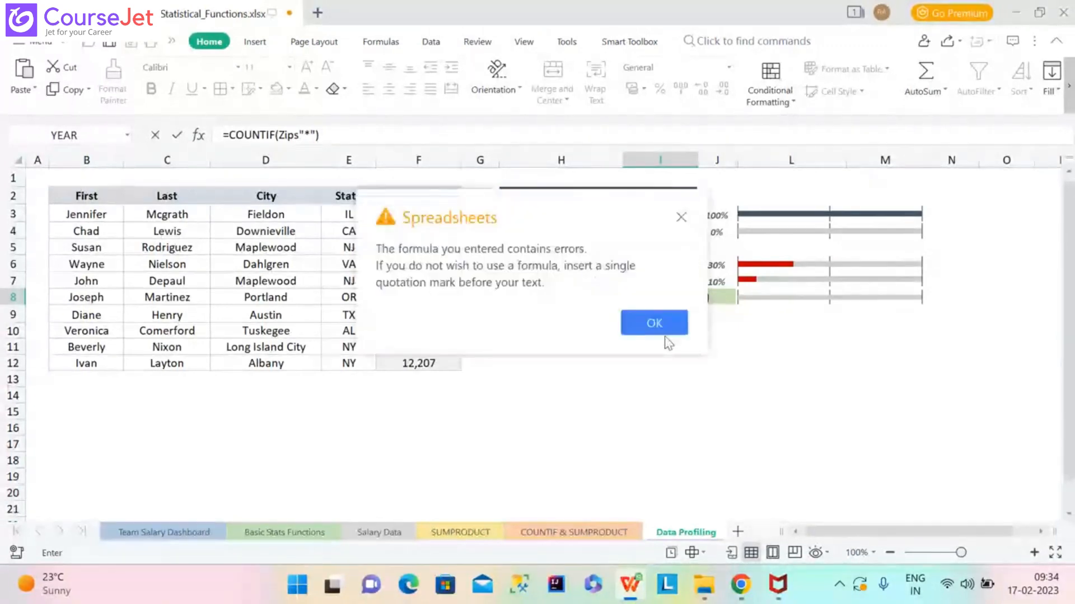
Dismiss the error and add the comma after Zips so Valid Records shows 6.
click(643, 314)
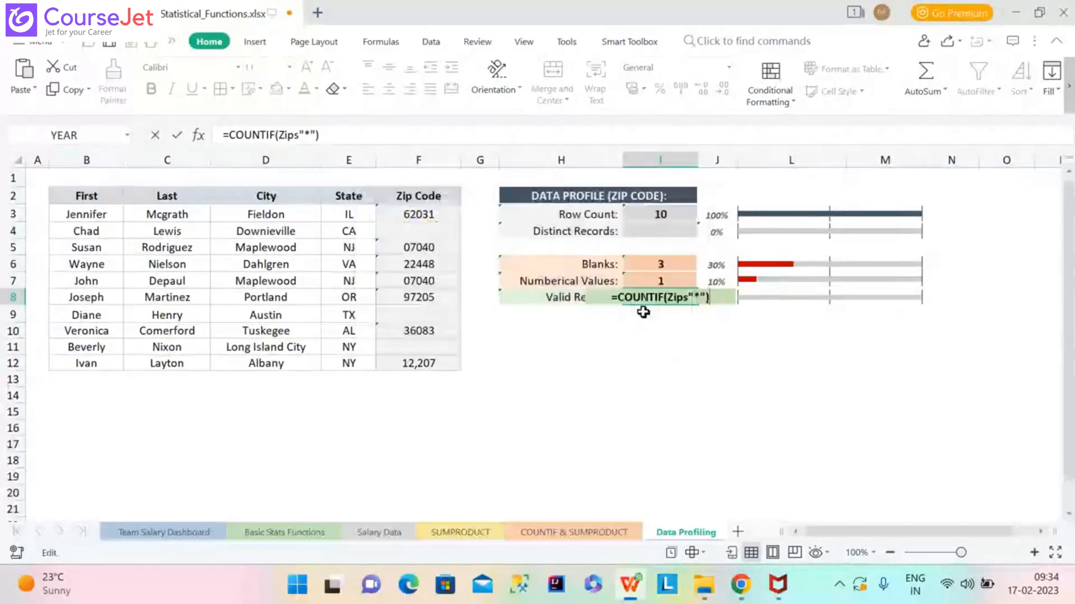
click(688, 299)
text(,)
key(Return)
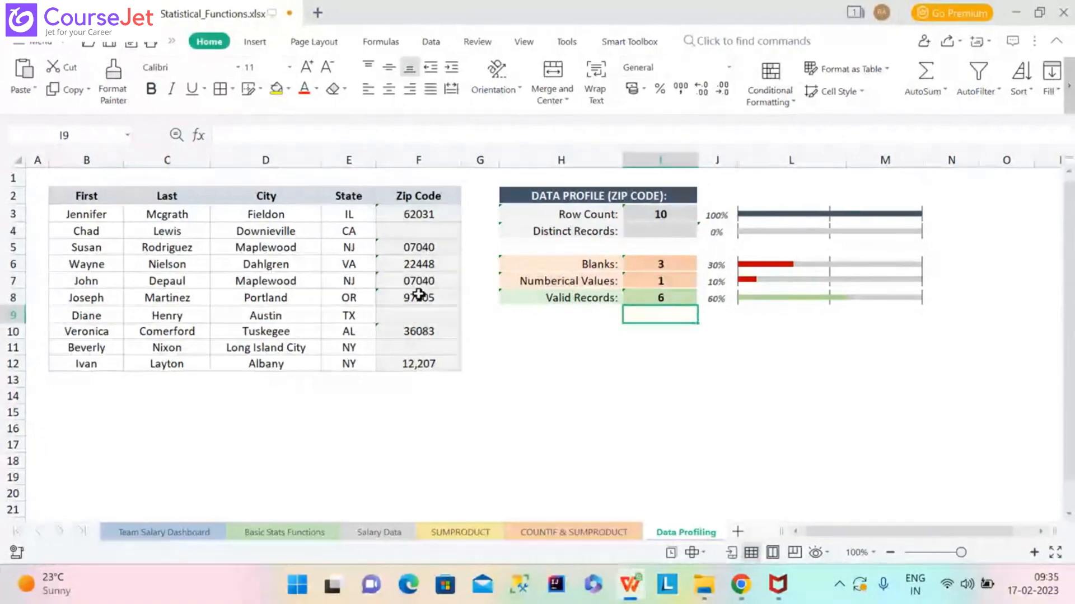
click(424, 370)
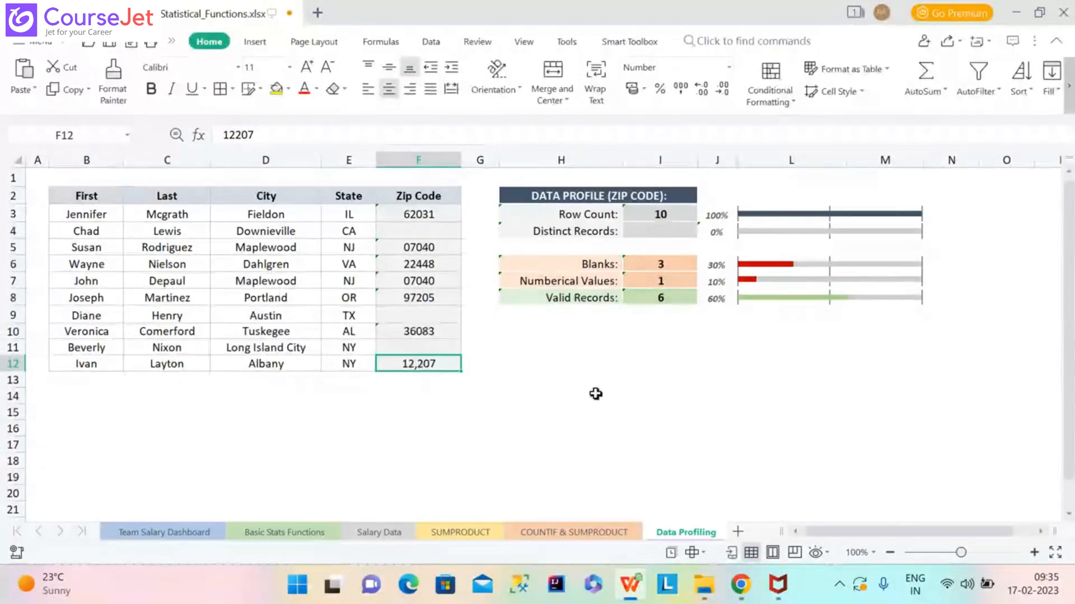
click(680, 236)
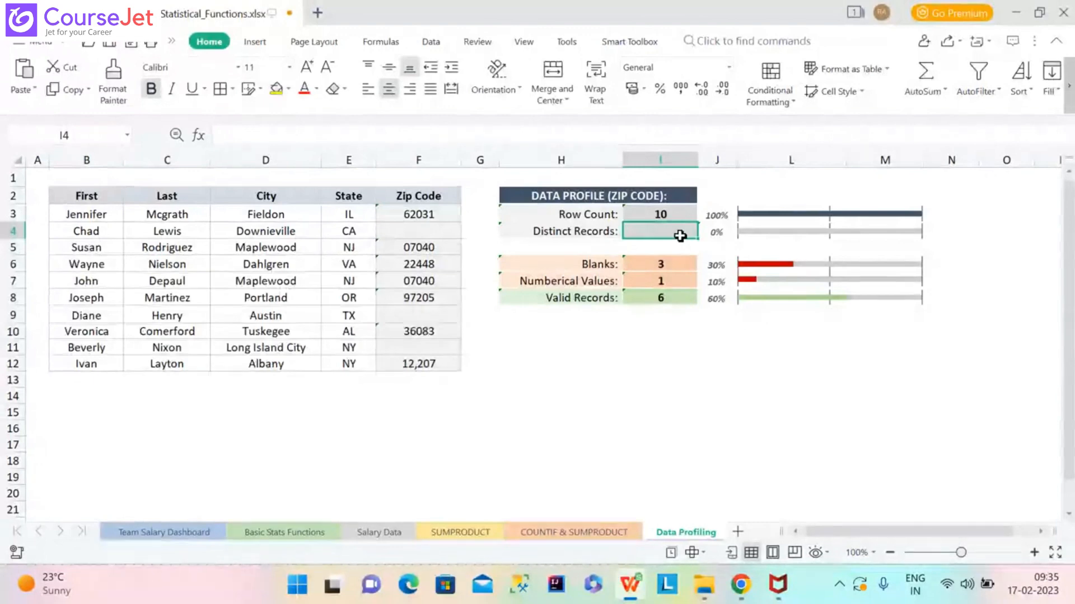
Enter =countdistinct(zips) in I4, see #NAME?, and delete it.
text(=)
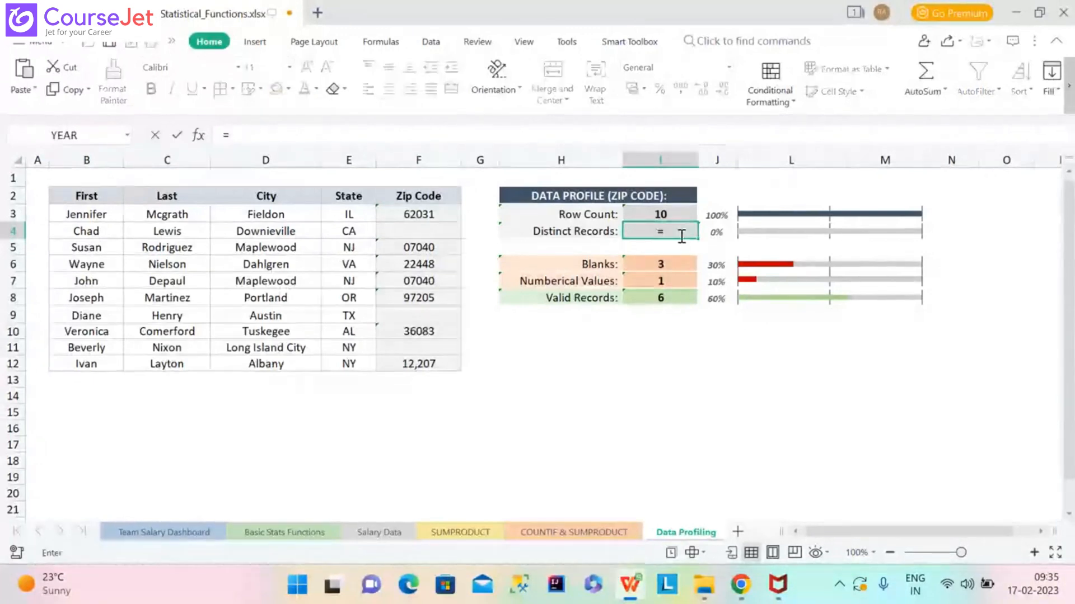
text(cO)
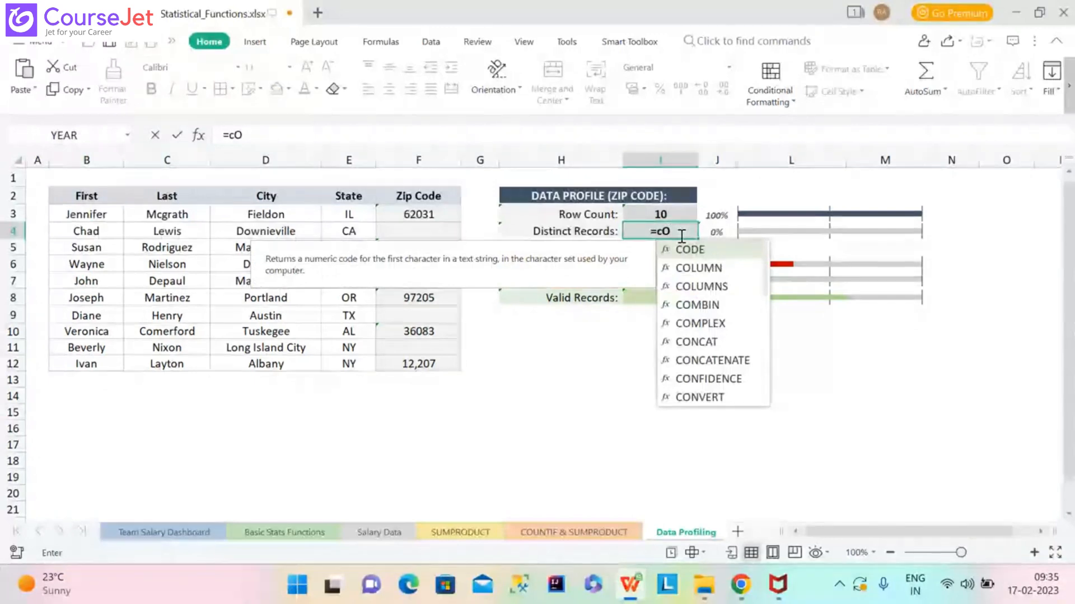
text(UNT)
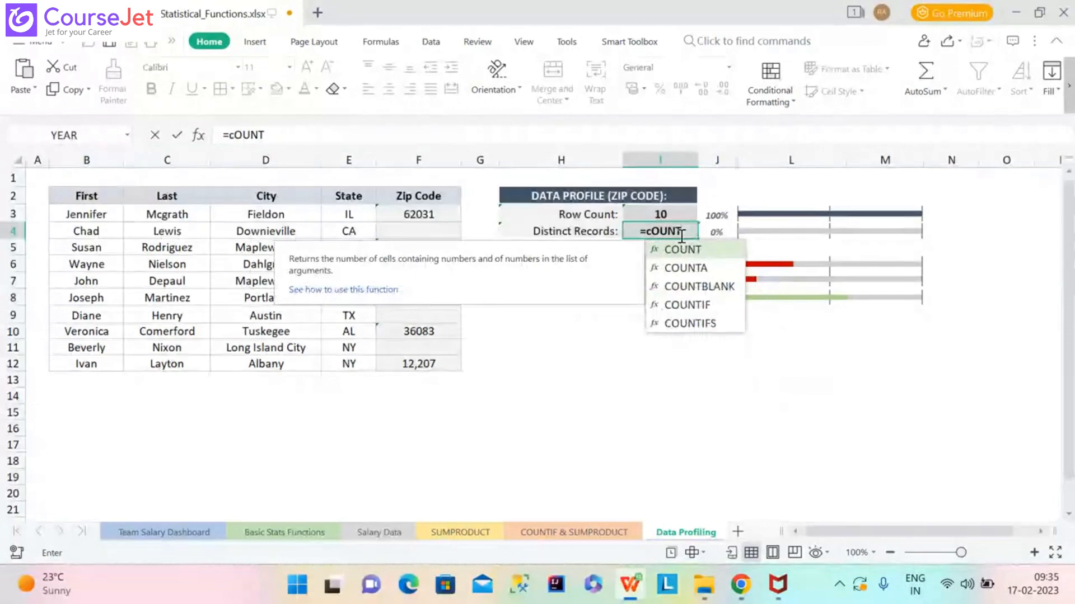
key(BackSpace)
key(BackSpace)
key(BackSpace)
key(BackSpace)
key(BackSpace)
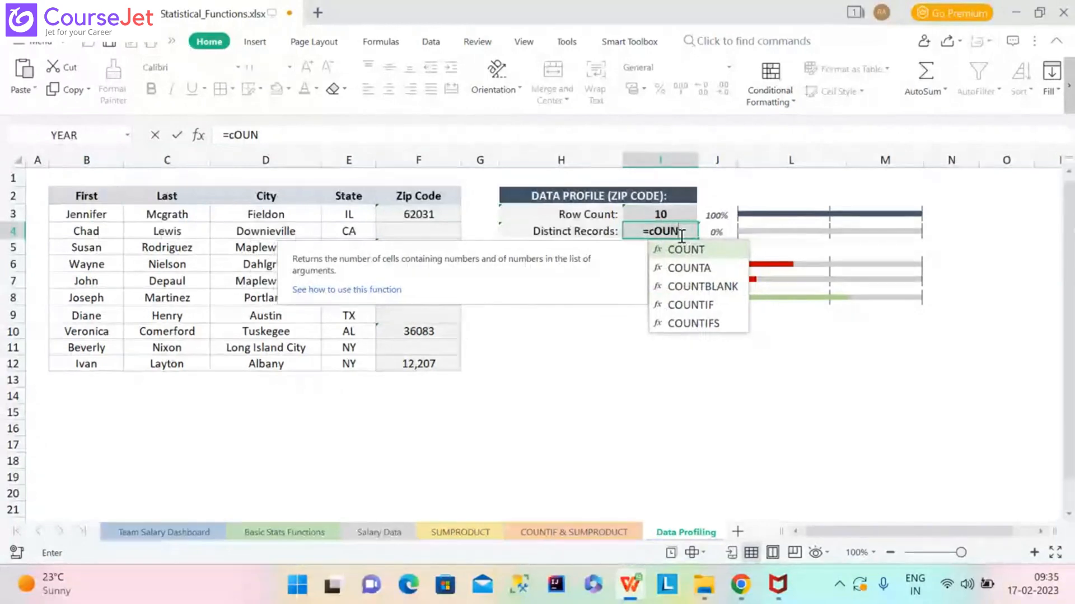
text(co)
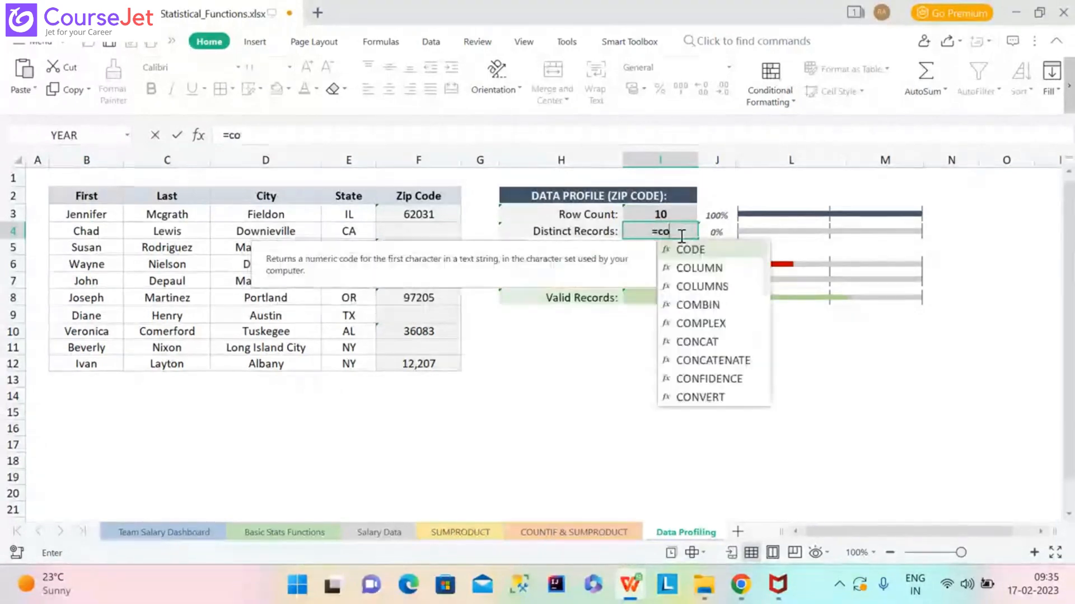
text(untd)
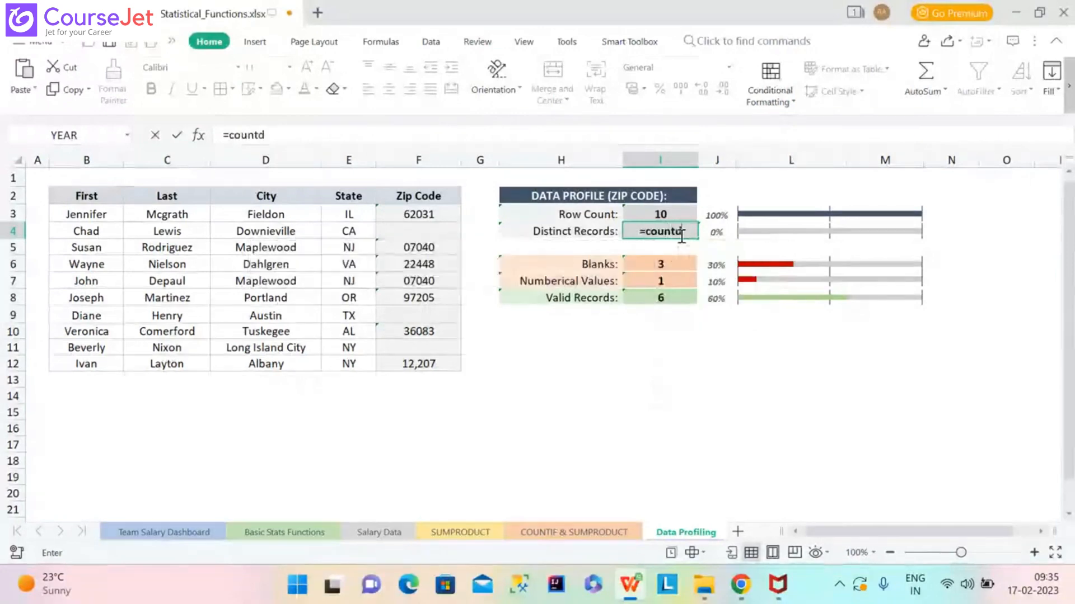
text(is)
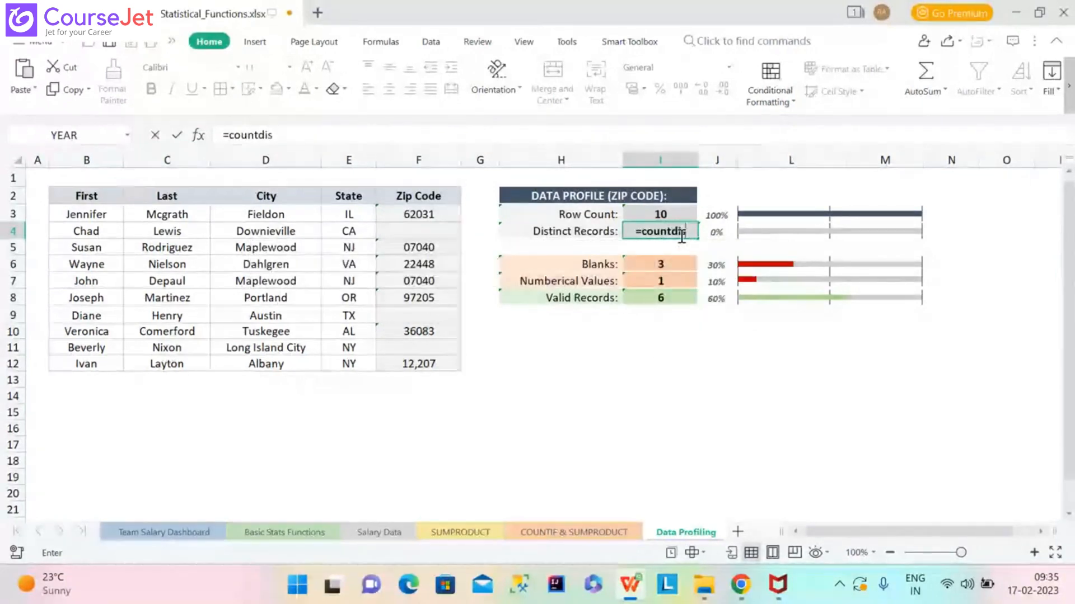
text(tinct)
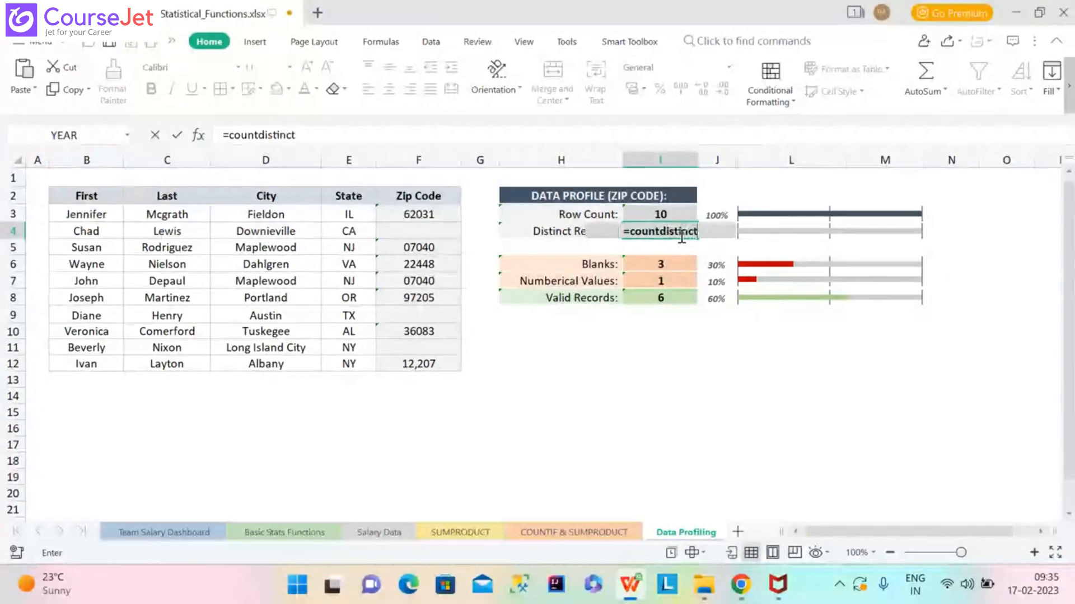
text((zips))
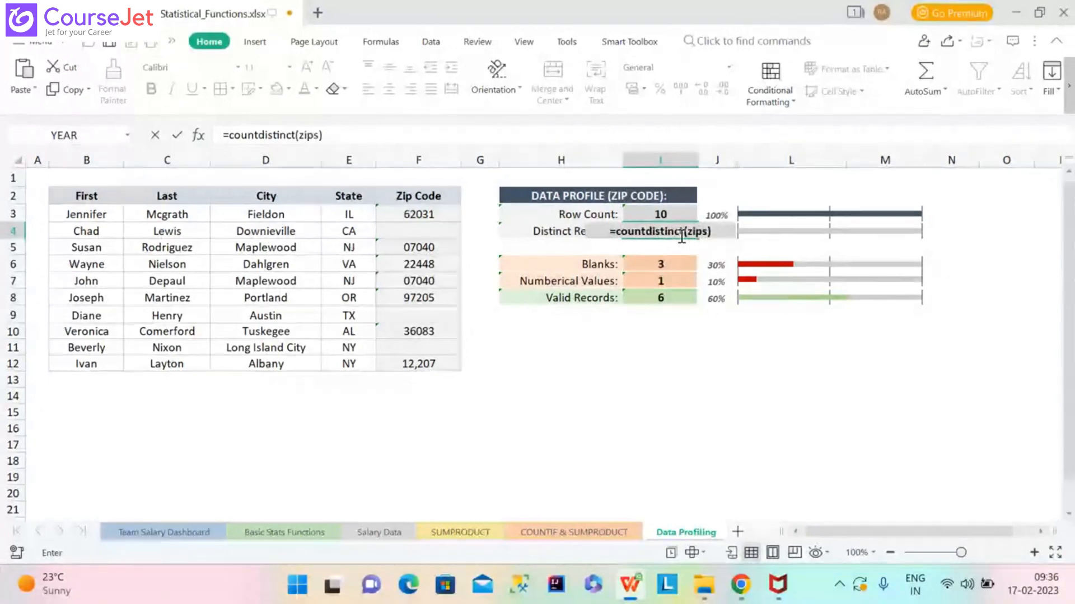
key(Return)
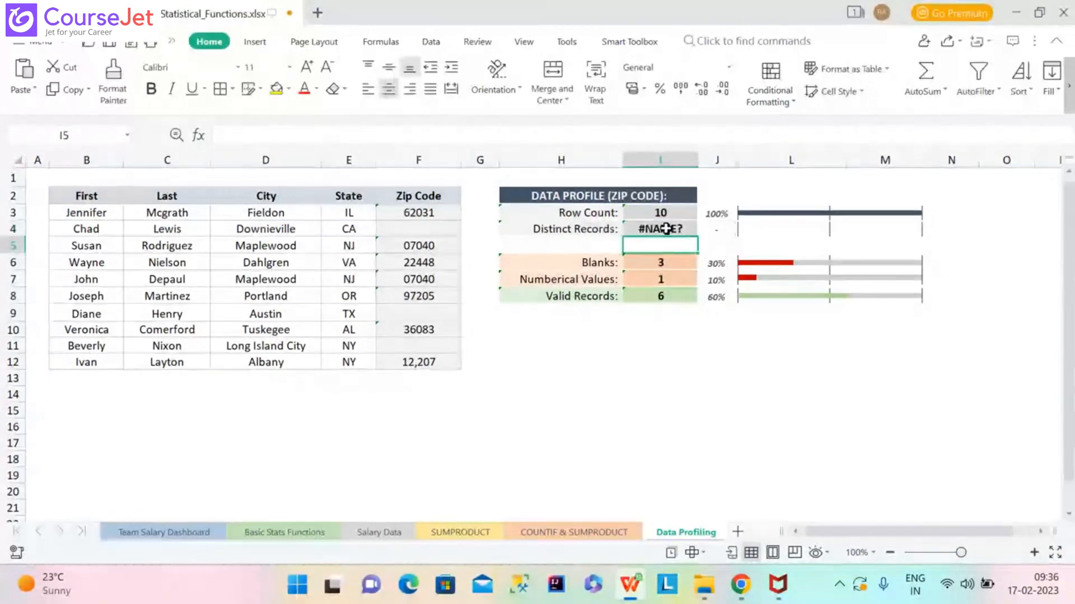
click(665, 229)
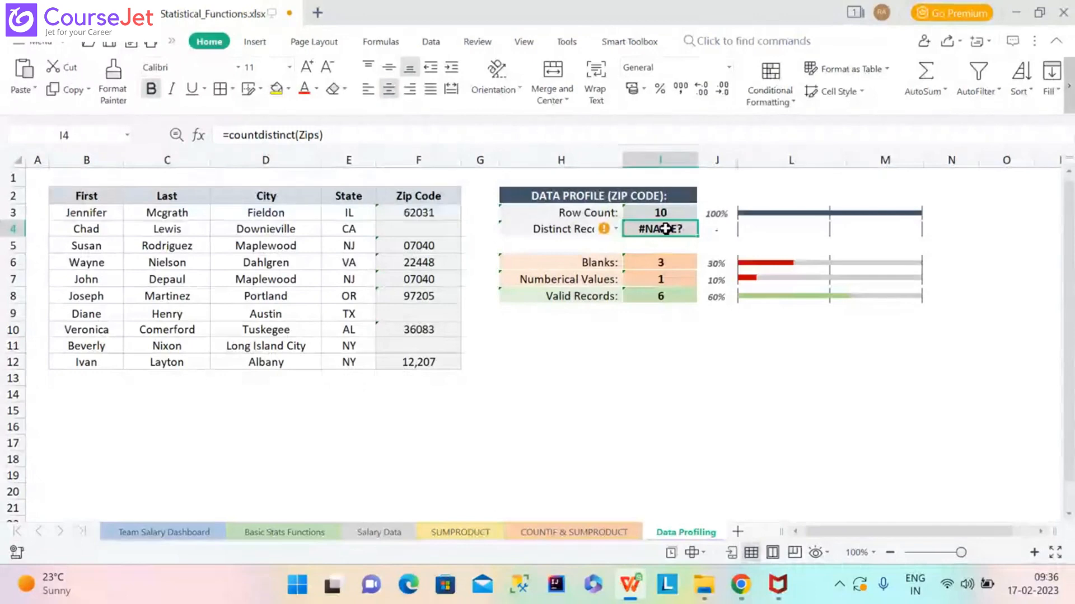
key(Delete)
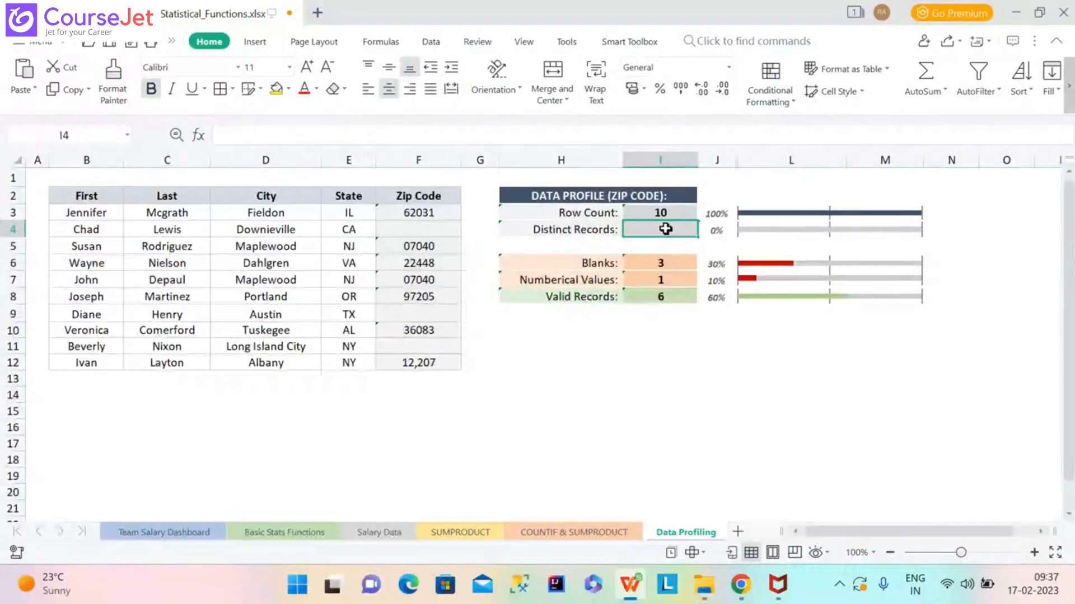
Type =SUMPRODUCT(COUNTIF(Zips,Zips)) into I4, picking Zips from autocomplete for both arguments.
text(=)
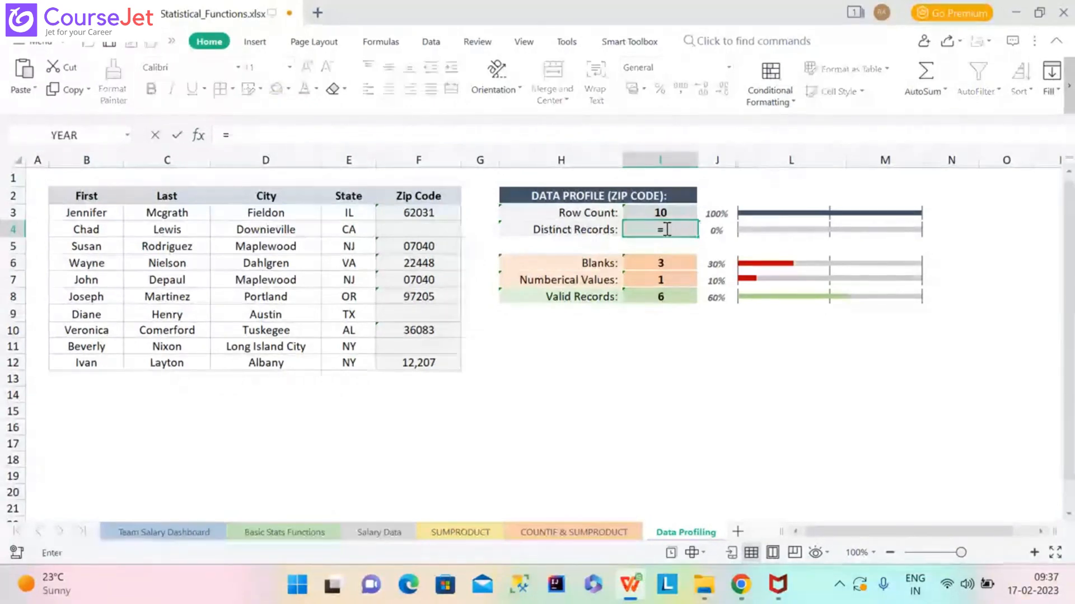
text(SUMPR)
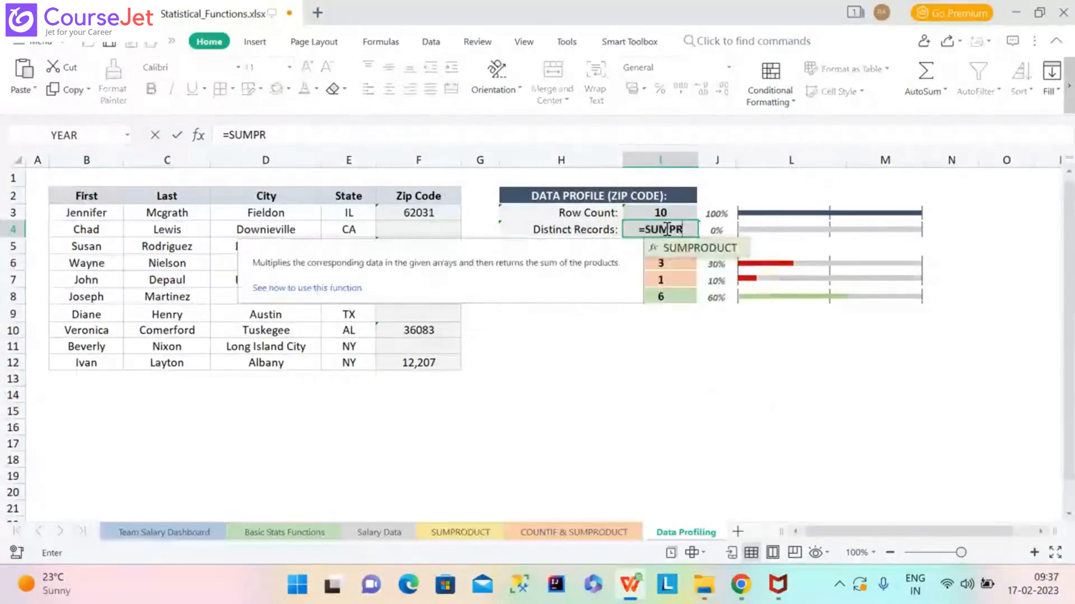
text(ODU)
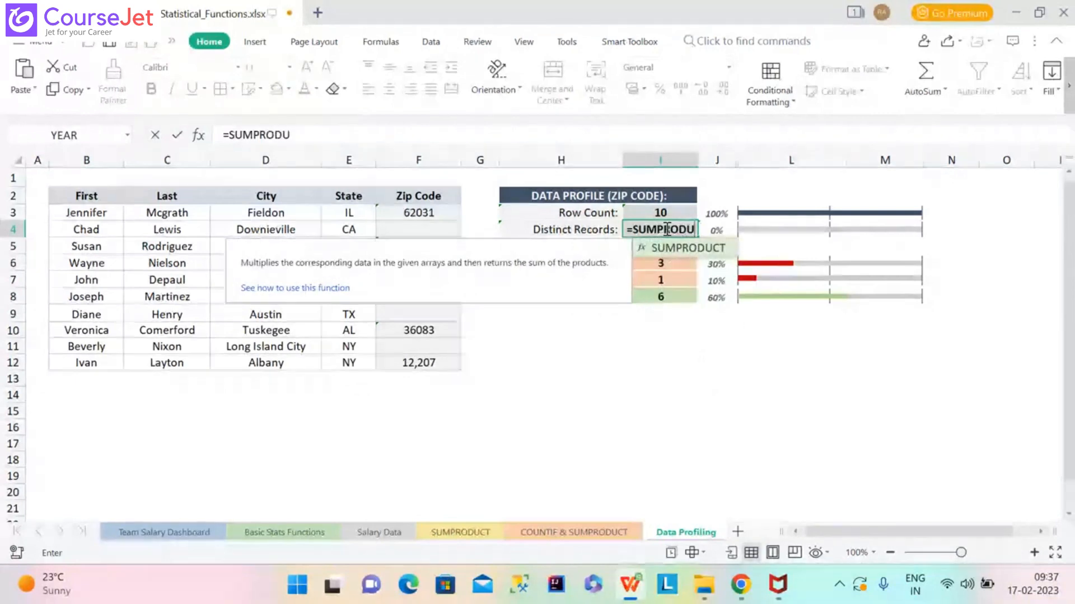
text(CT)
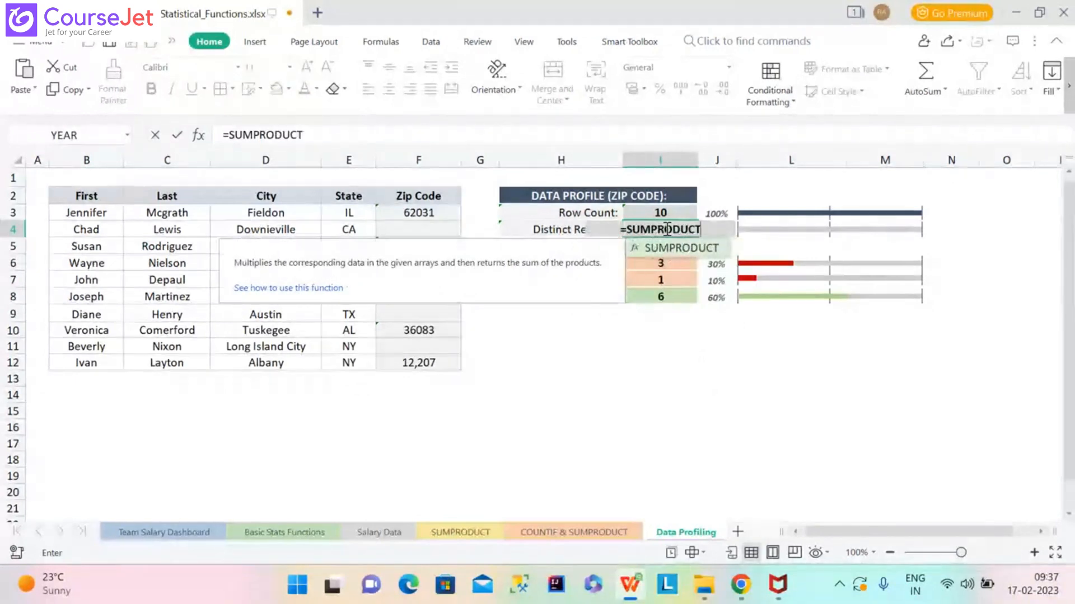
text(()
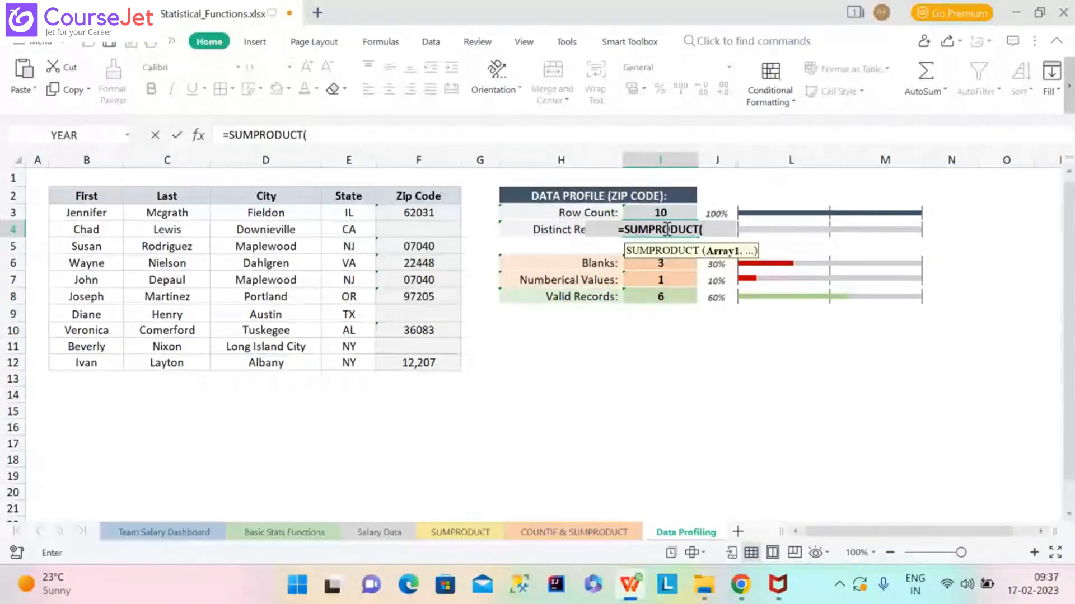
text(COUNT)
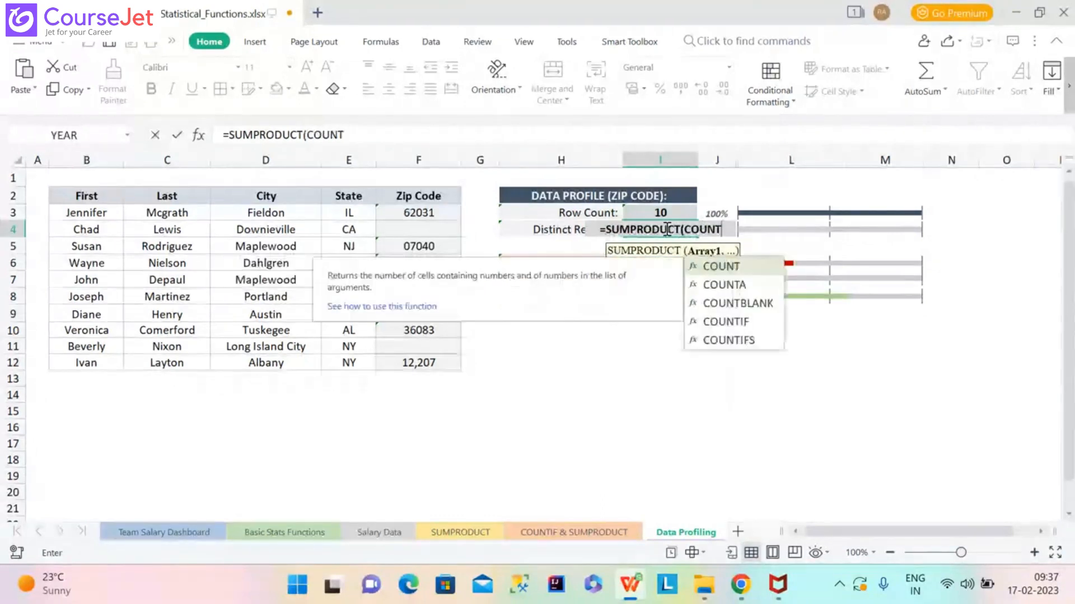
text(IF)
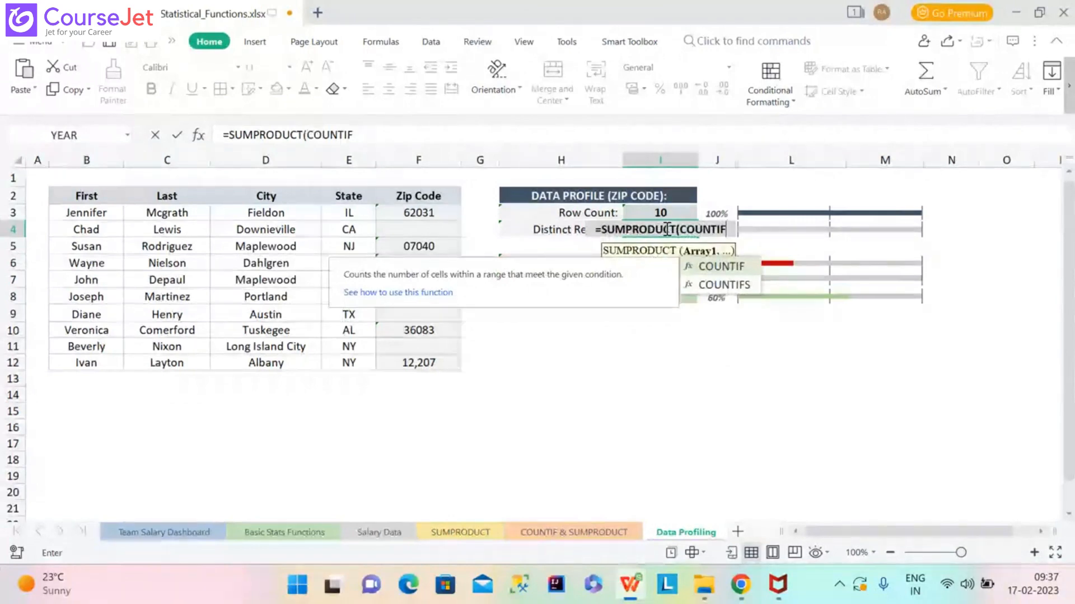
text(()
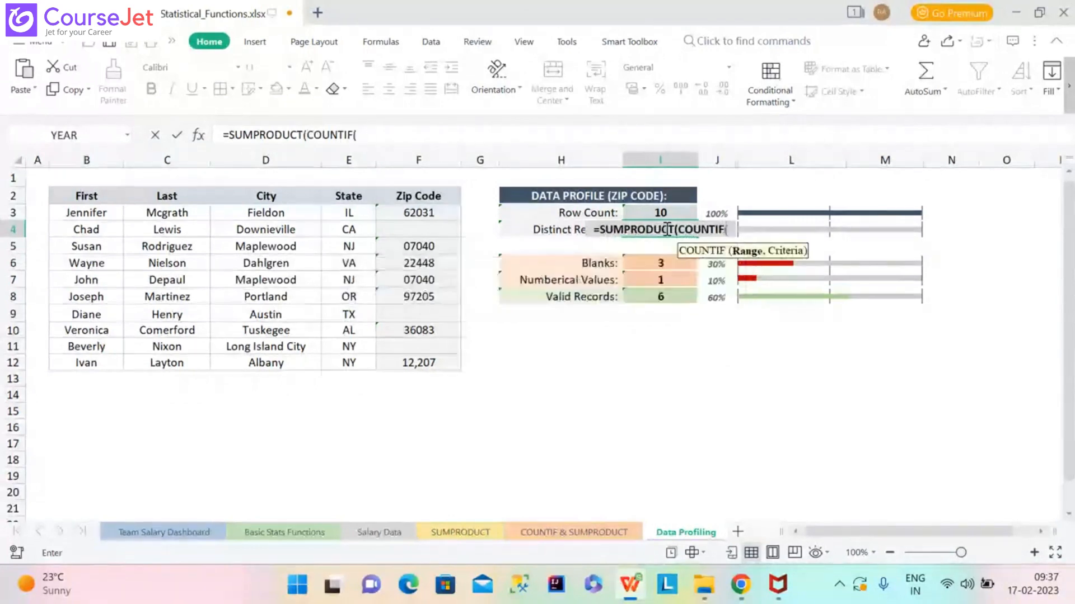
text(X)
key(BackSpace)
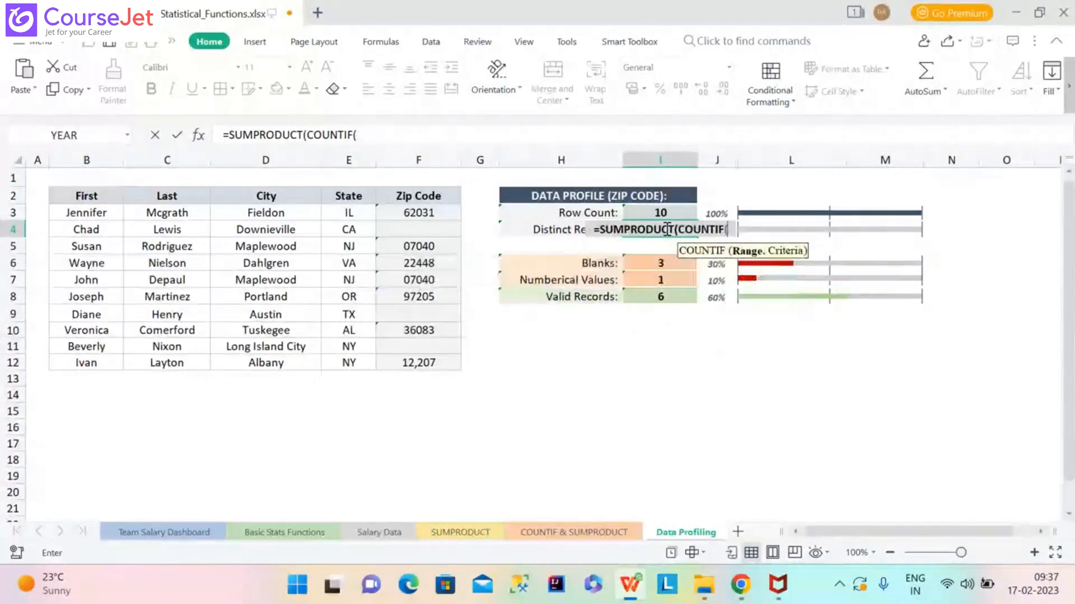
text(ZIP)
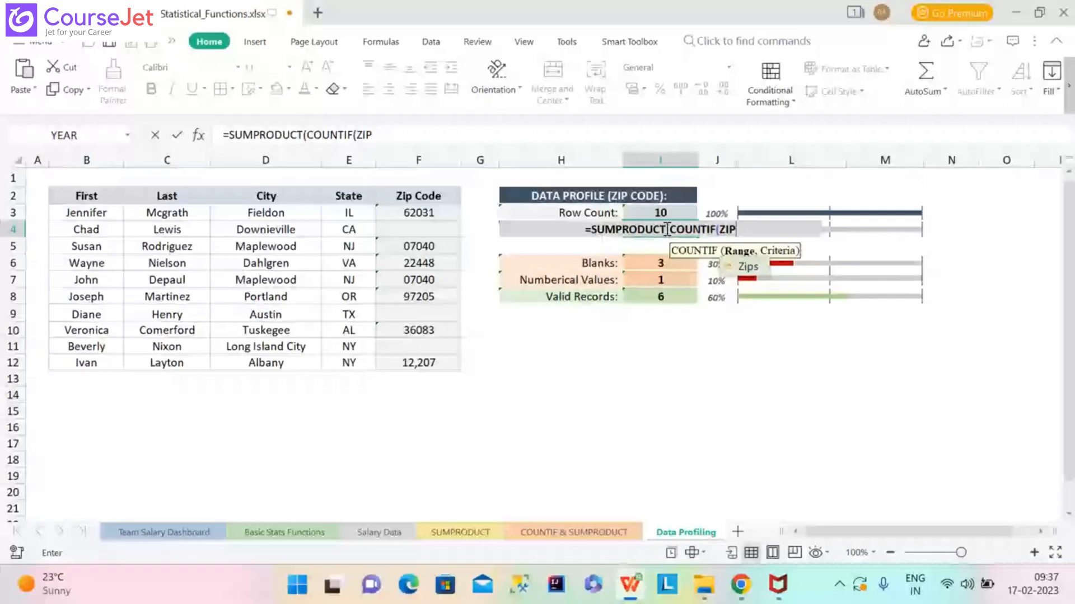
double_click(757, 270)
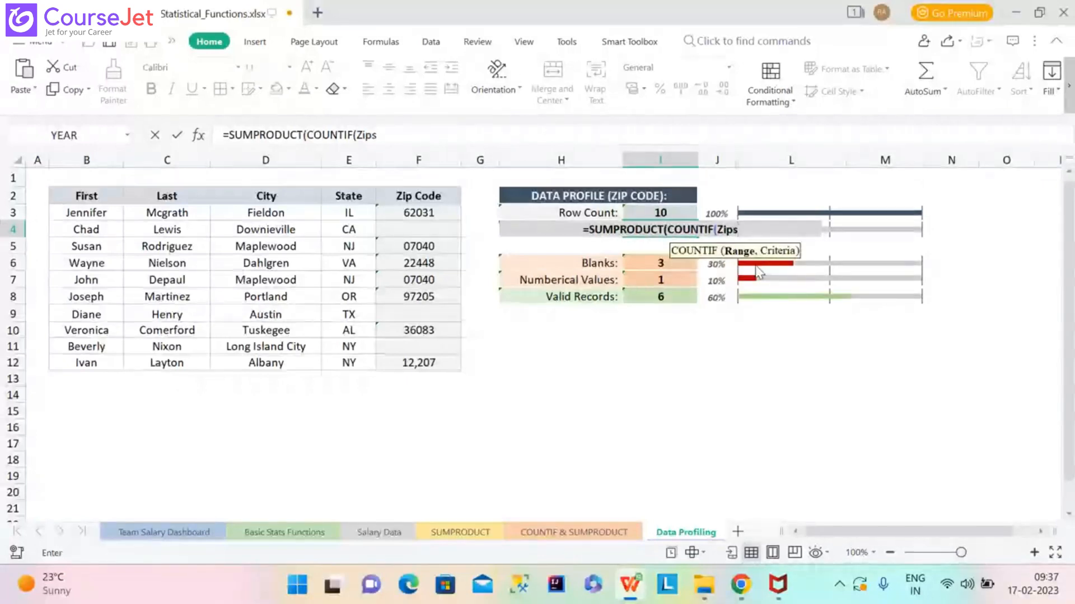
text(,)
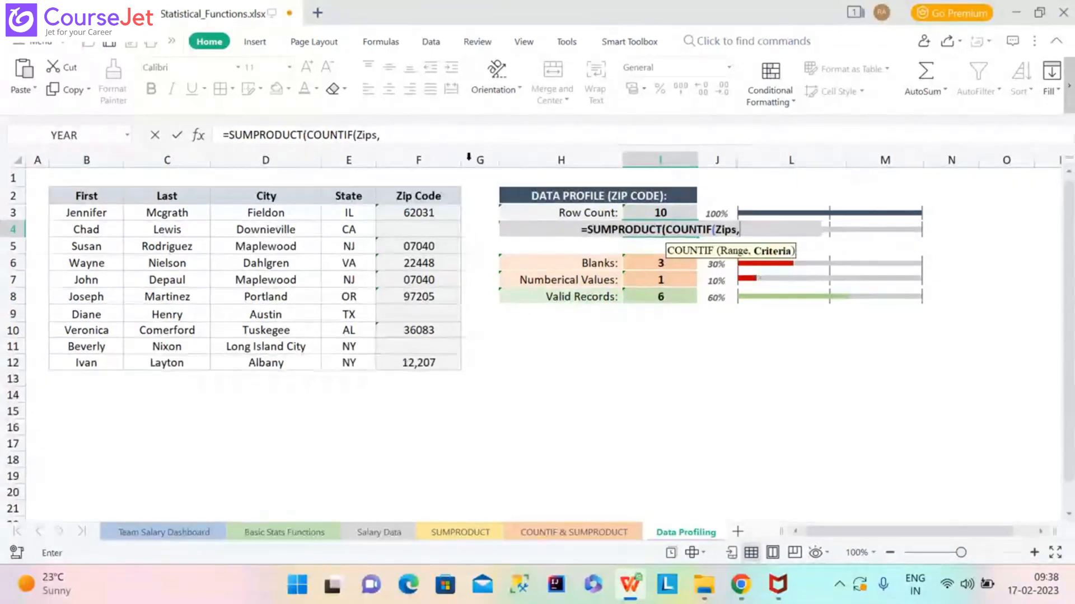
click(432, 137)
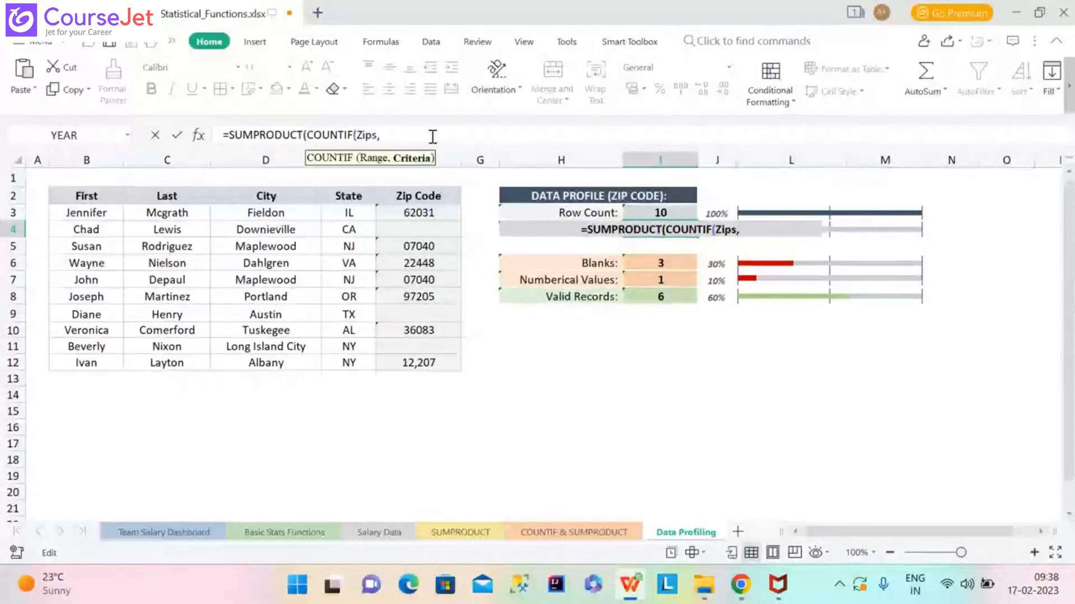
text(z)
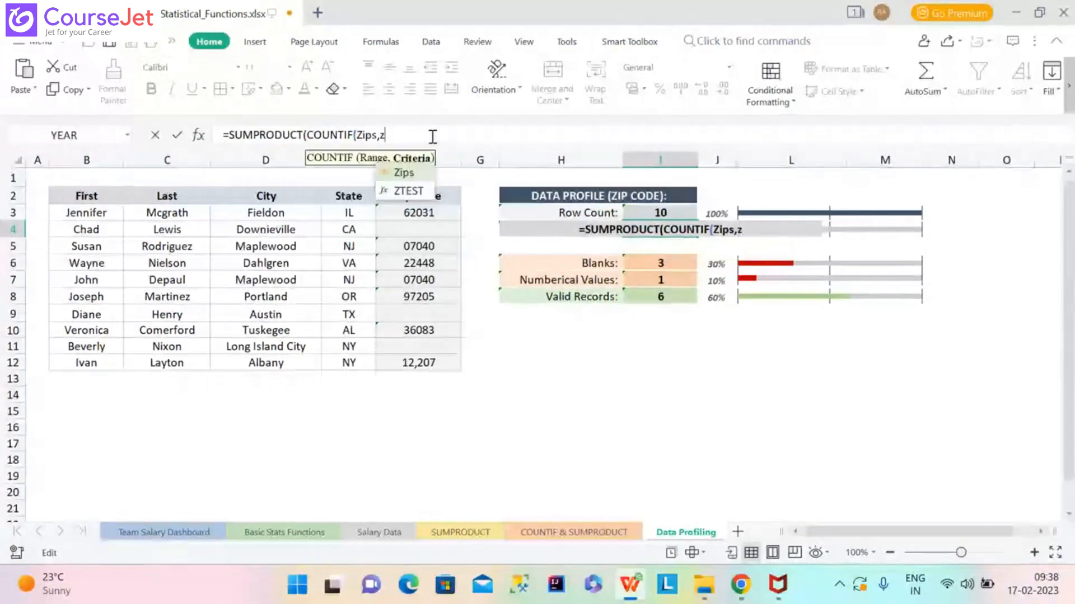
text(i)
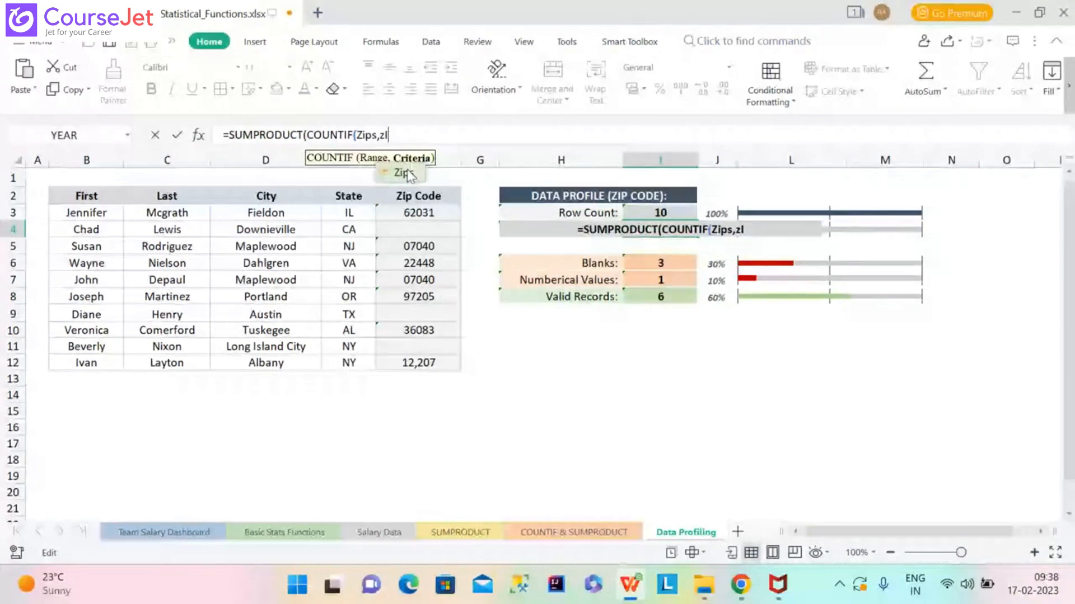
double_click(408, 175)
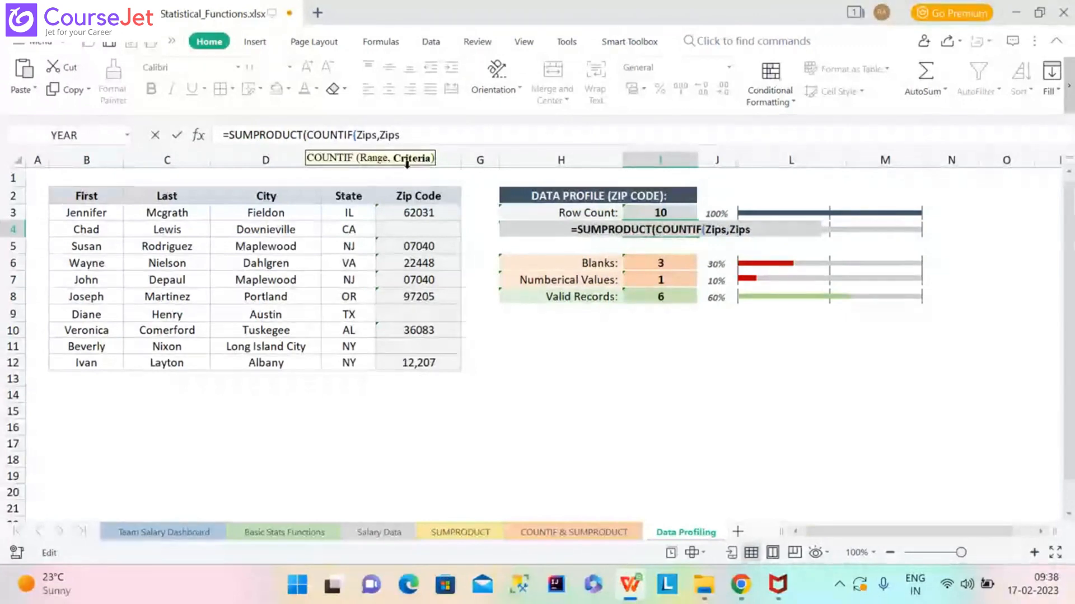
text()))
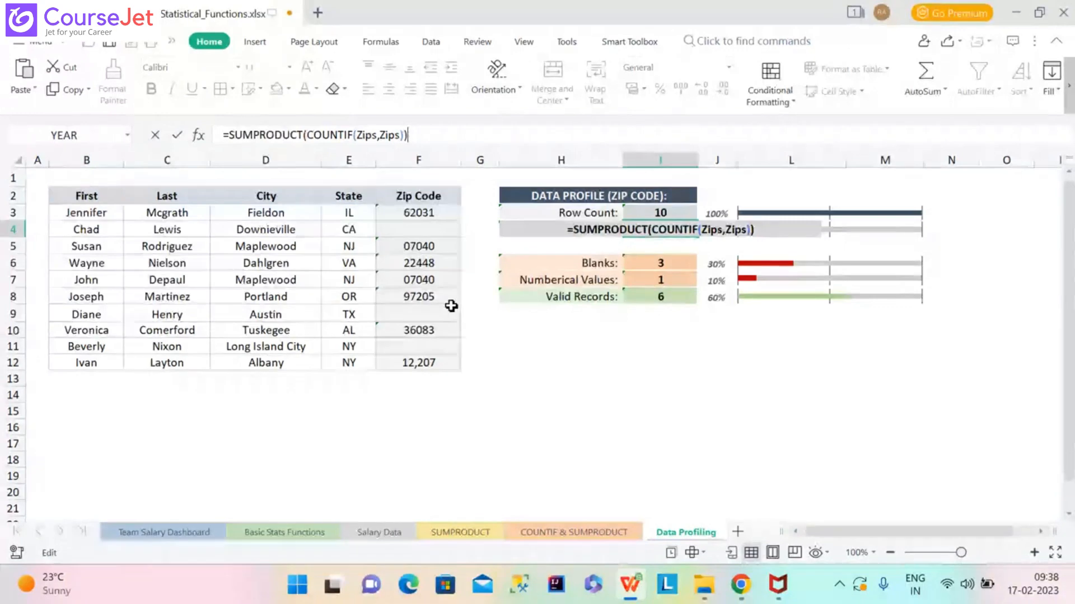
Commit the formula to get 9, comparing the duplicate 07040 zip codes in F5 and F7.
key(Return)
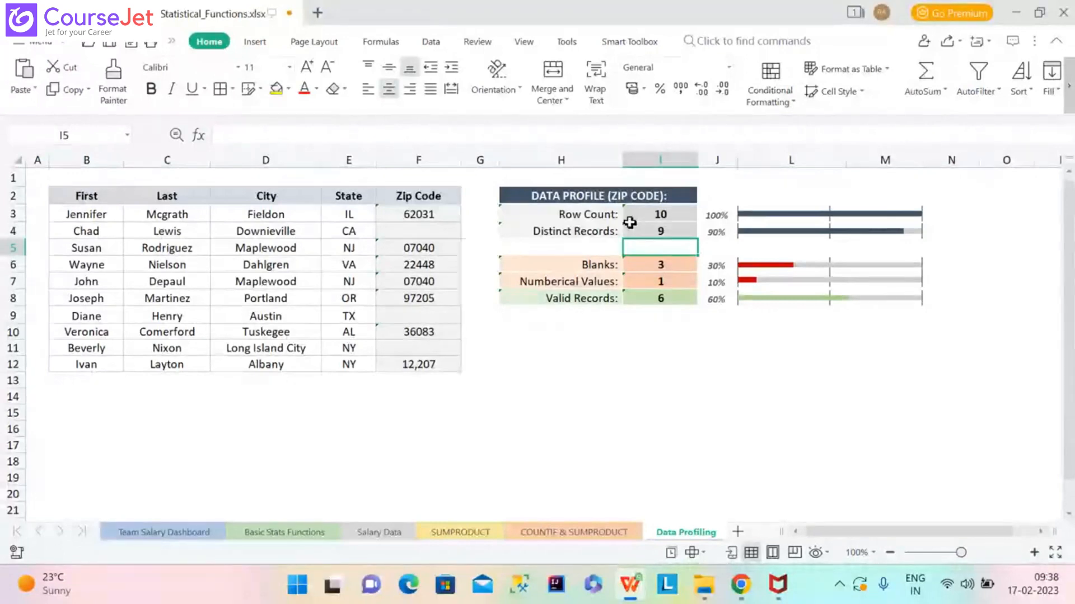
click(428, 251)
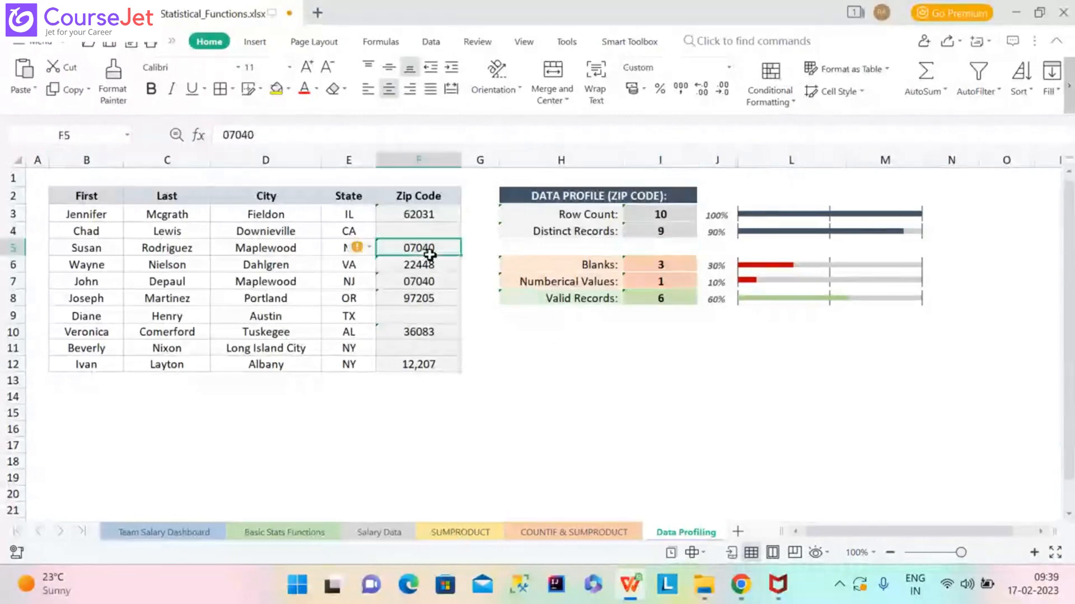
click(429, 285)
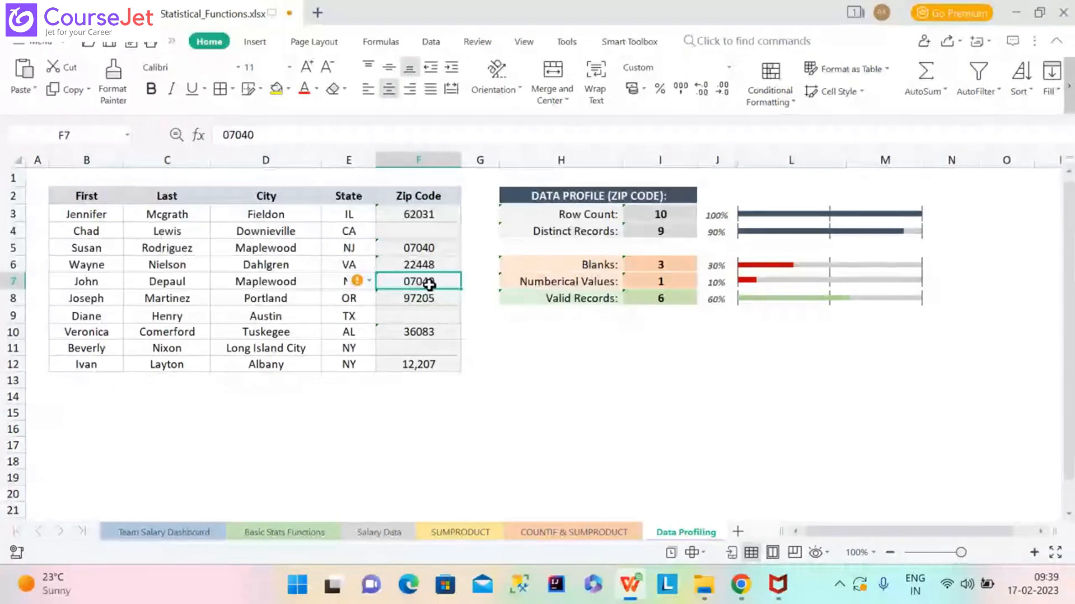
click(662, 233)
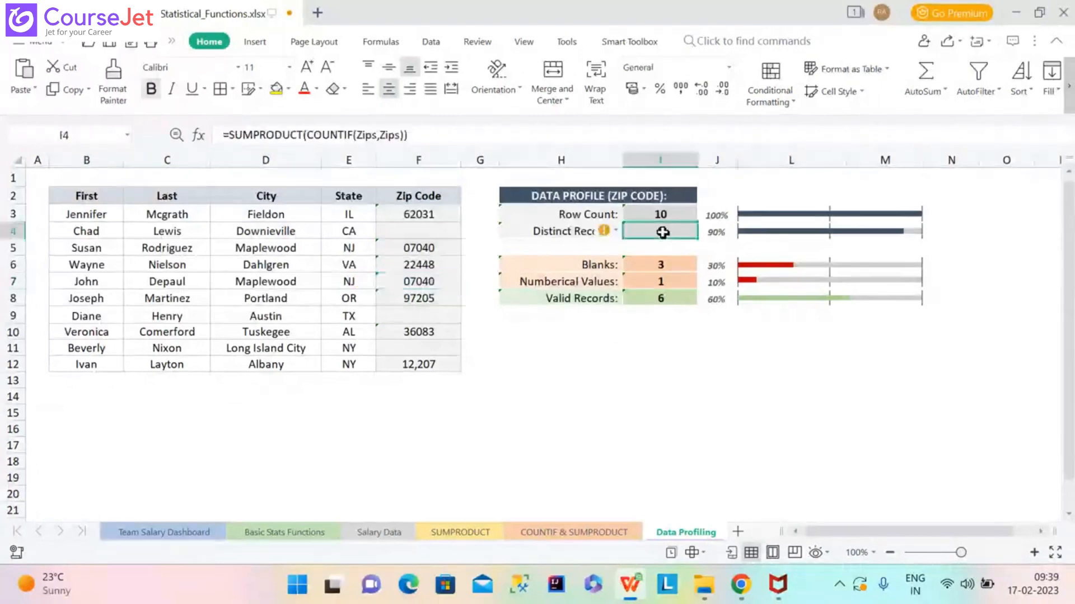
Evaluate =SUMPRODUCT(COUNTIF(Zips,Zips)) step by step through Zips and COUNTIF to 9, then close.
click(397, 47)
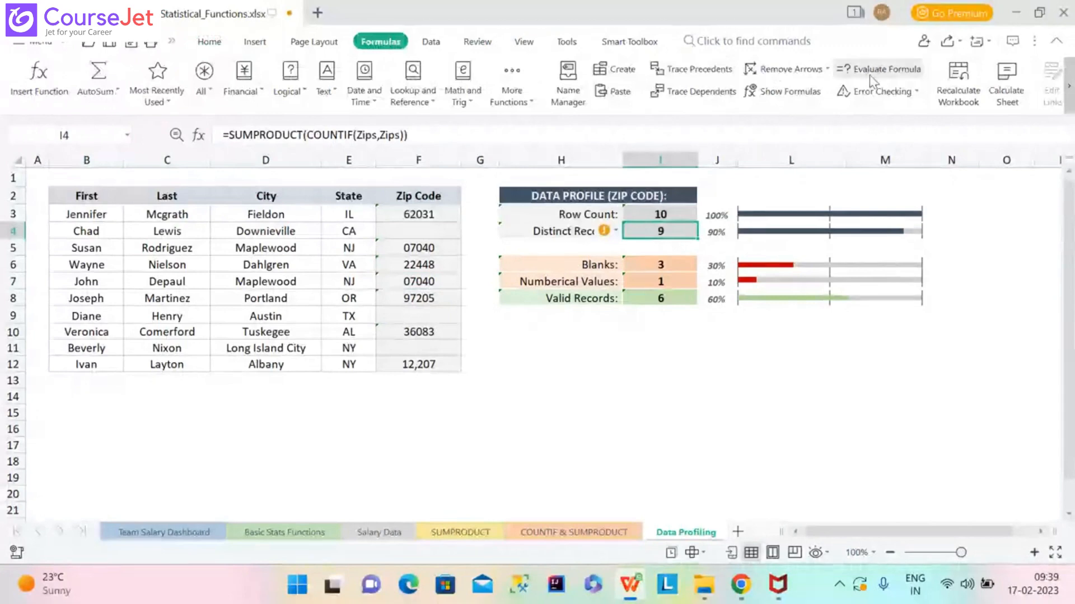
click(892, 71)
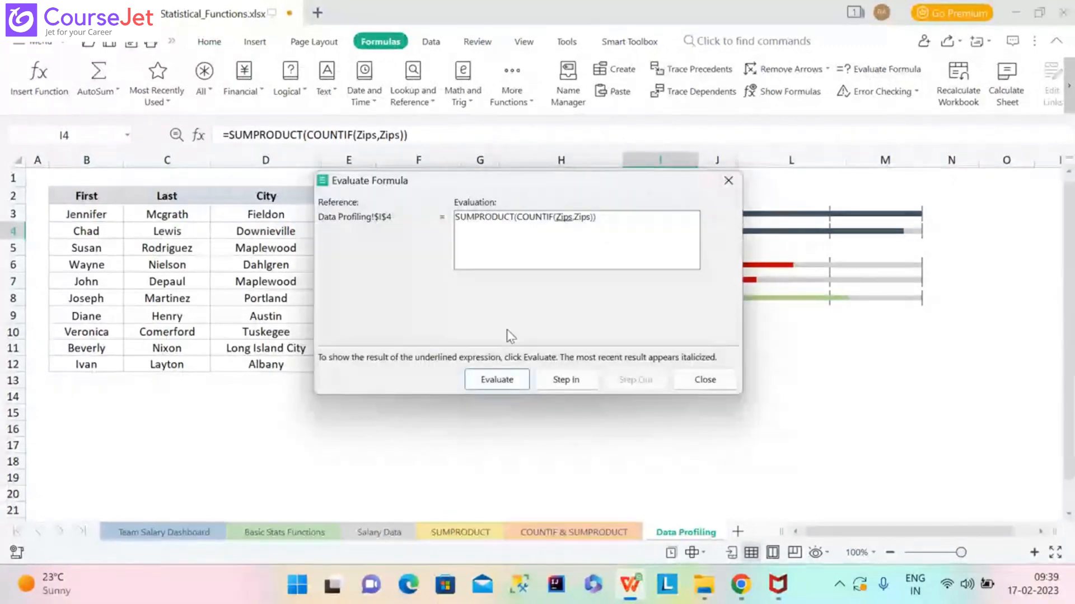
click(509, 384)
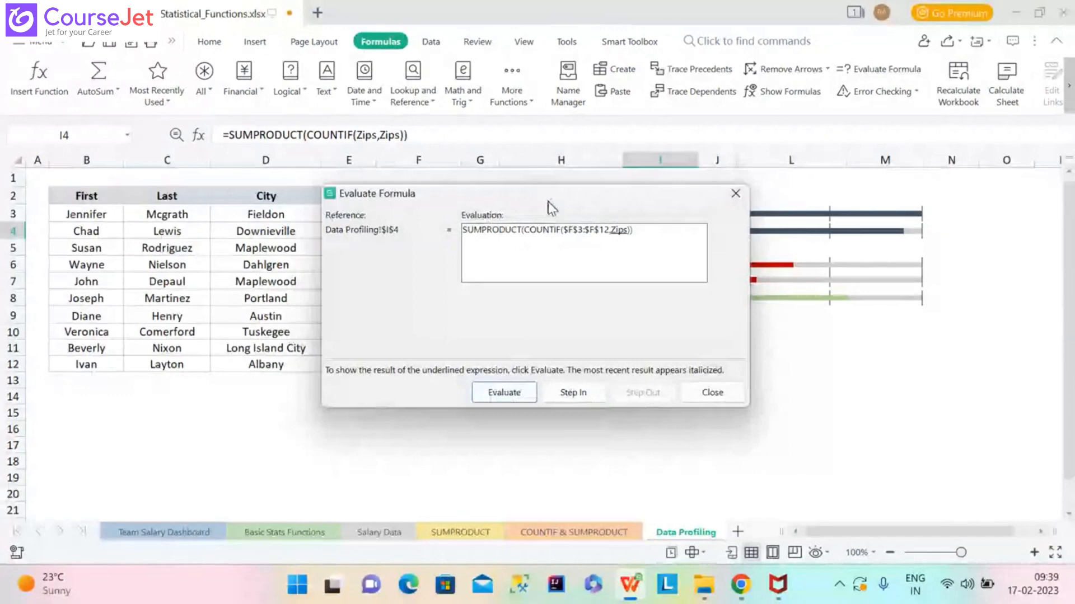
drag(552, 208, 585, 298)
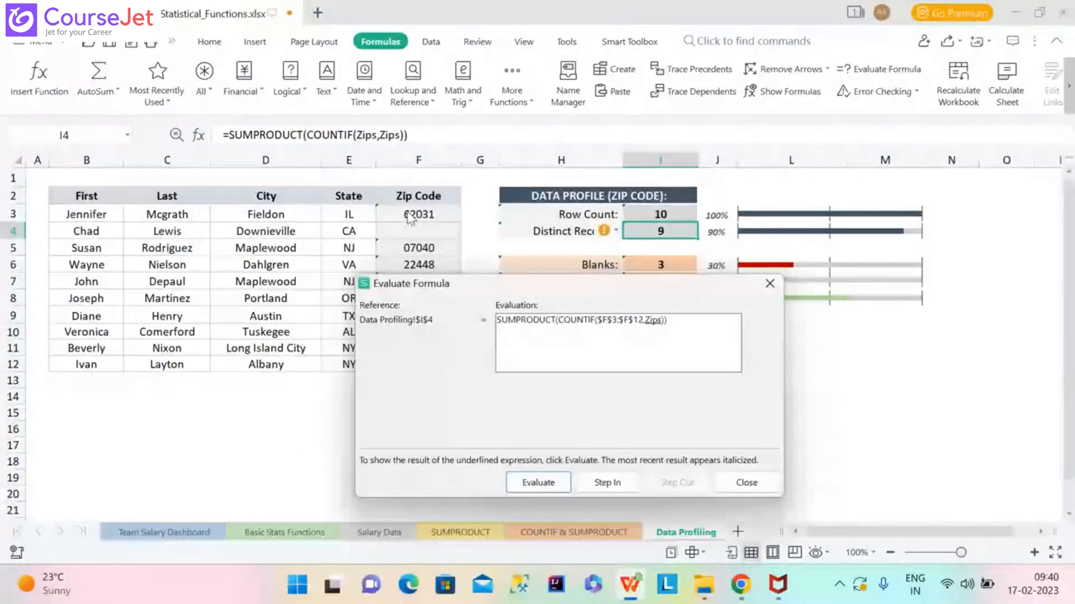
drag(619, 280, 639, 401)
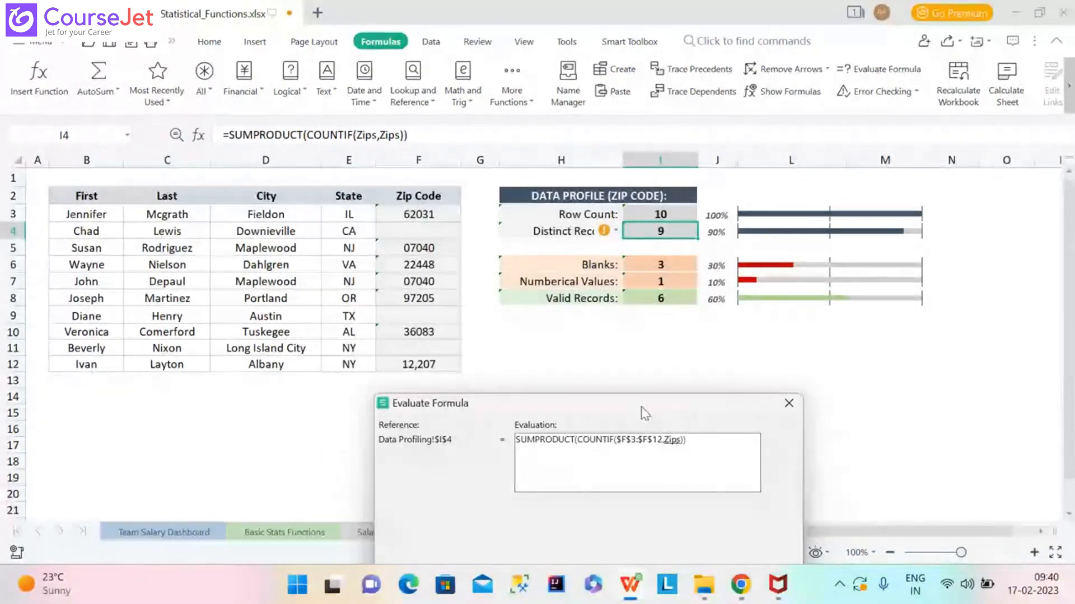
drag(641, 408, 854, 190)
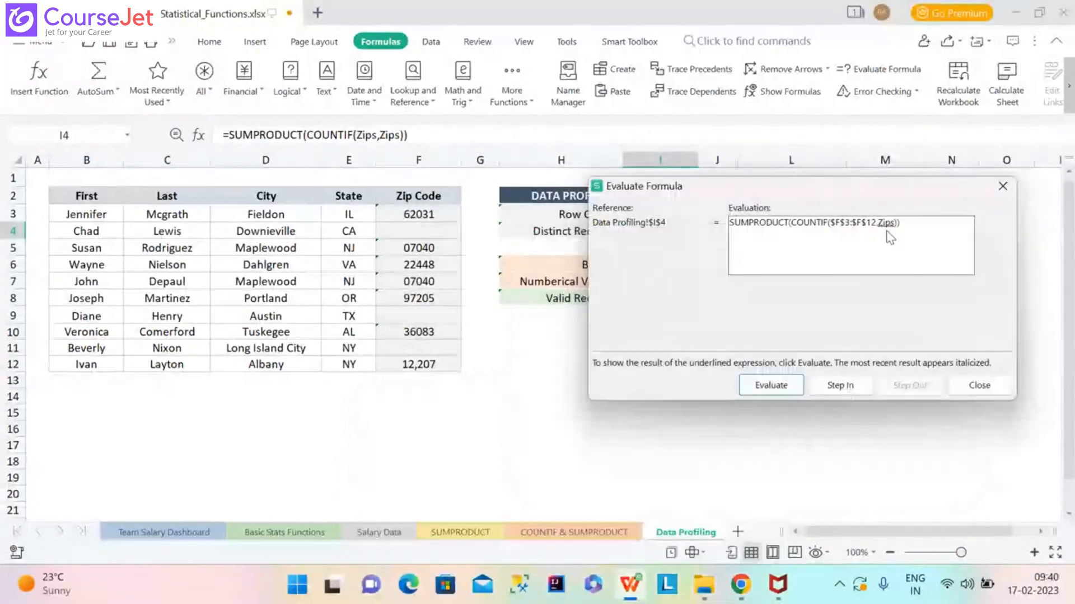
click(789, 387)
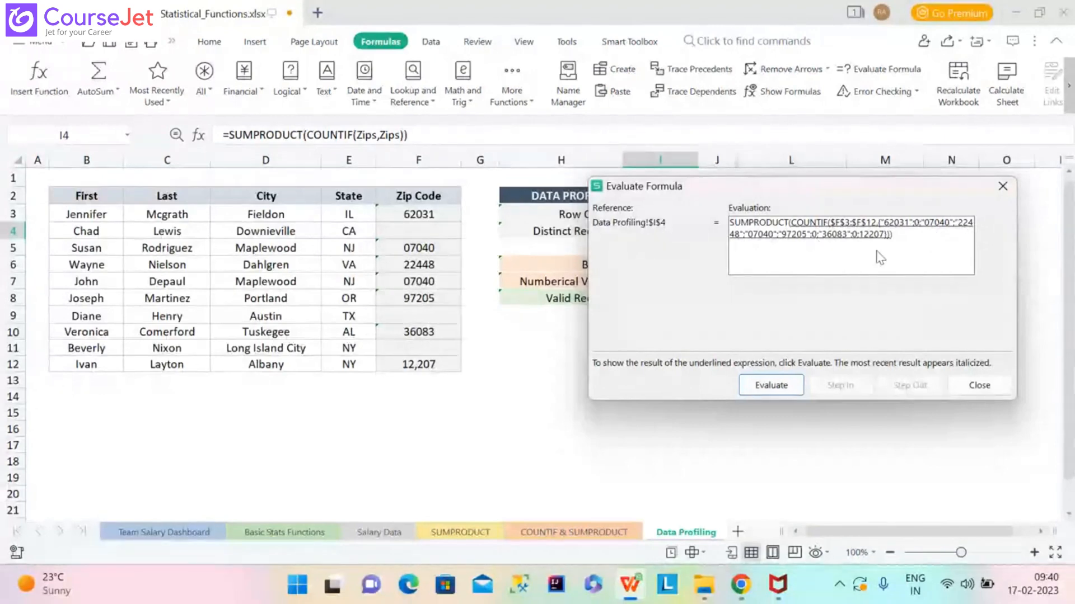
click(783, 388)
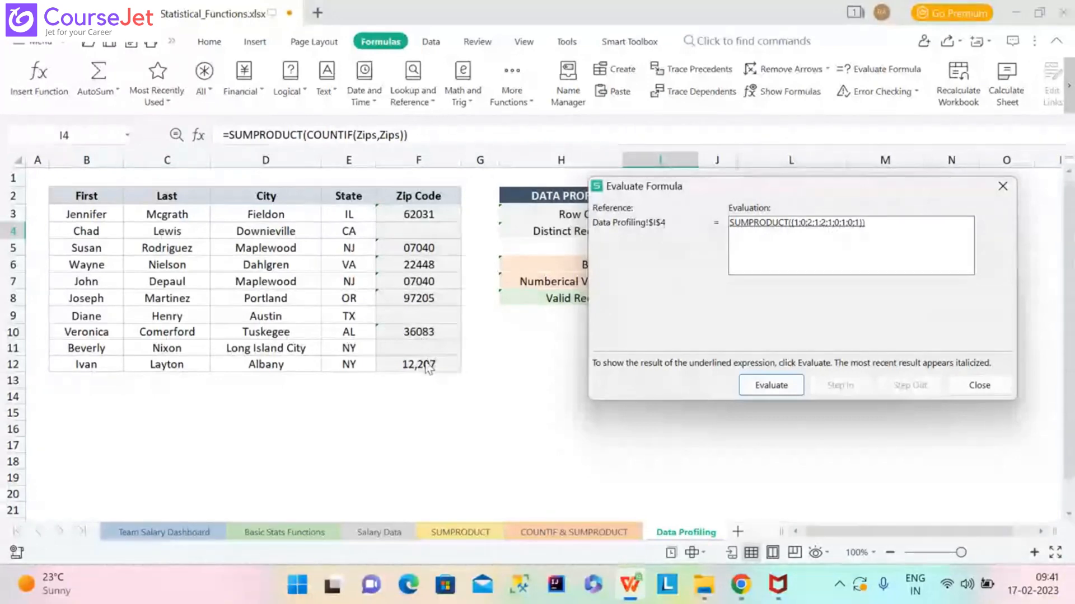
click(755, 387)
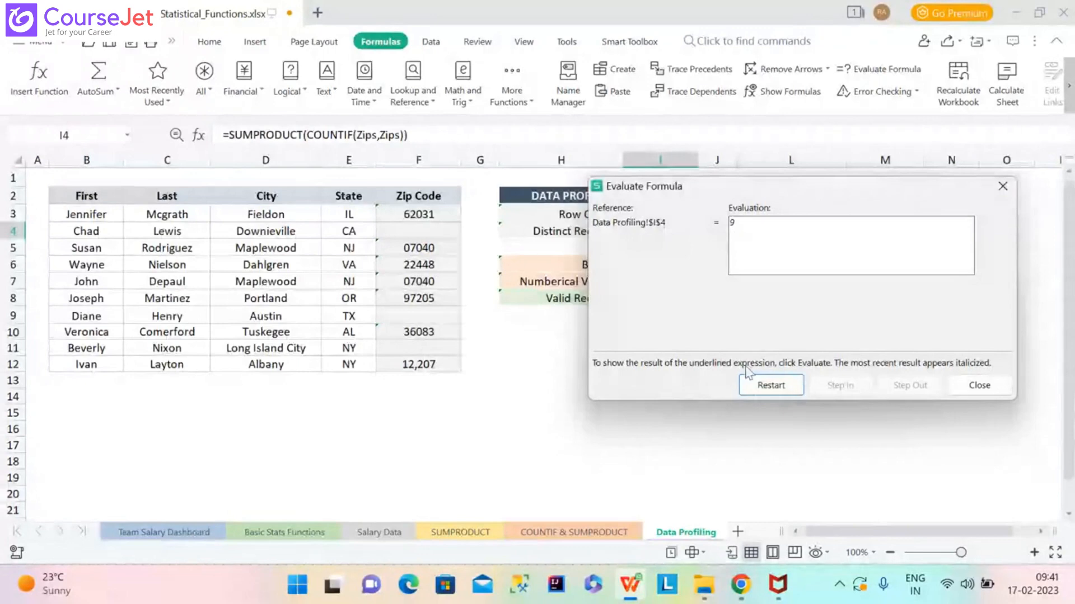
click(1001, 188)
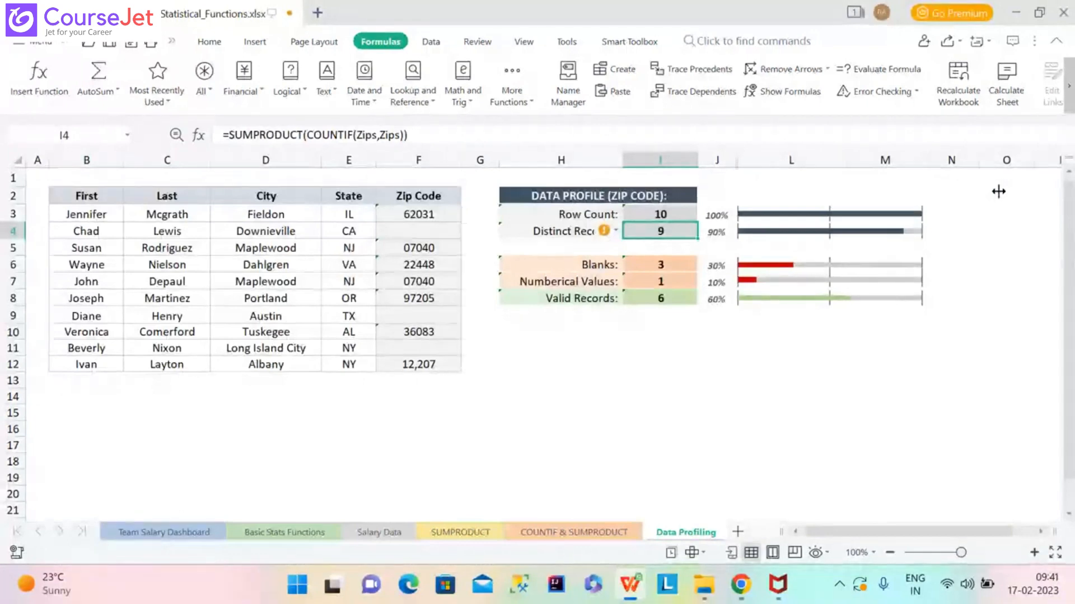
Run a spelling check with F7 and dismiss it.
key(F7)
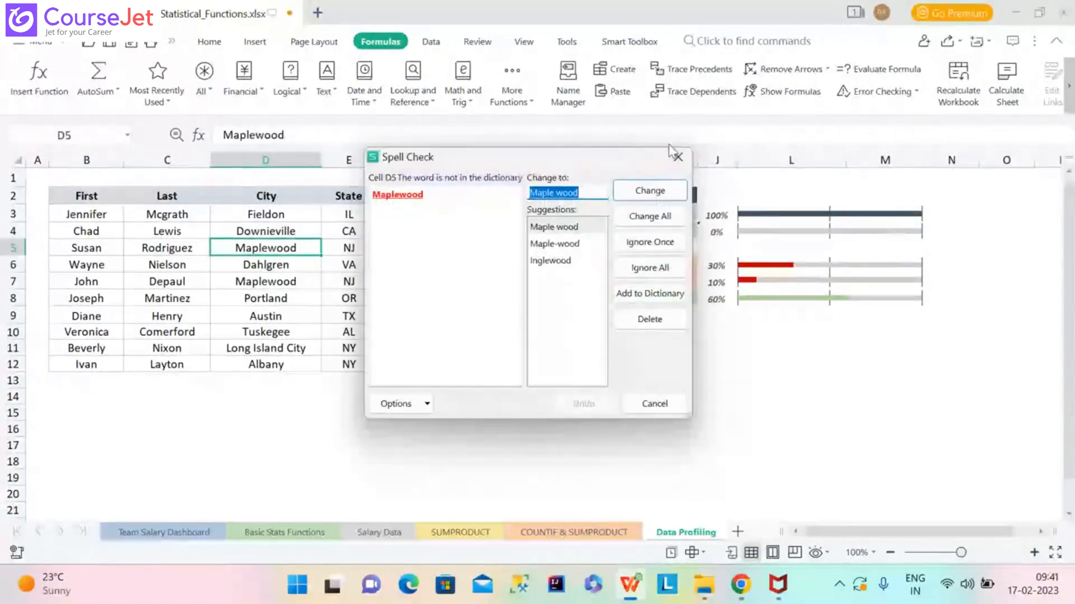
click(678, 158)
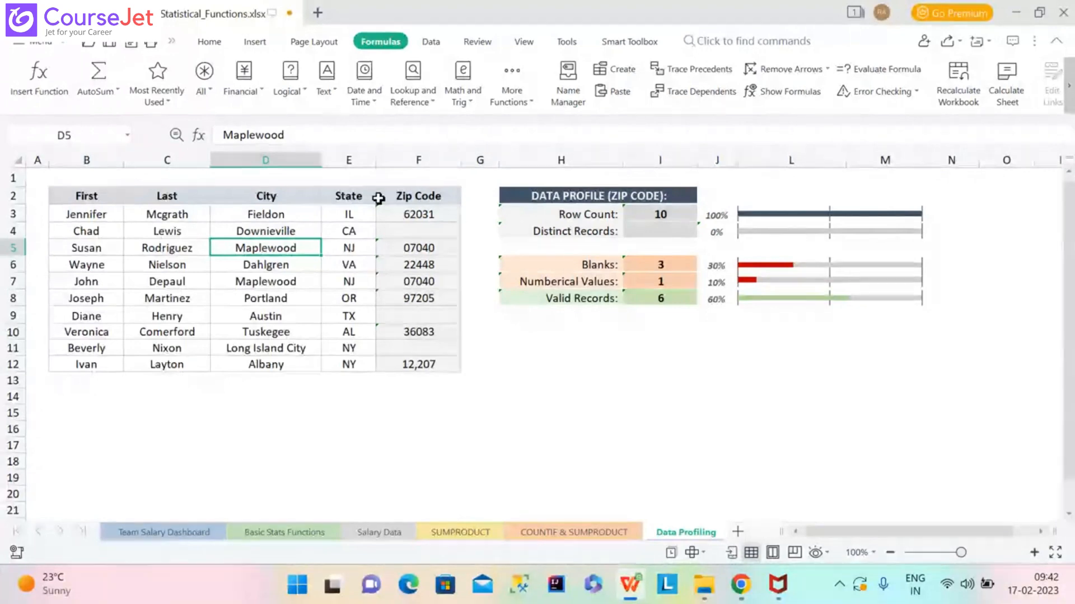
Start a SUMPRODUCT formula in the Distinct Records cell I4.
click(419, 214)
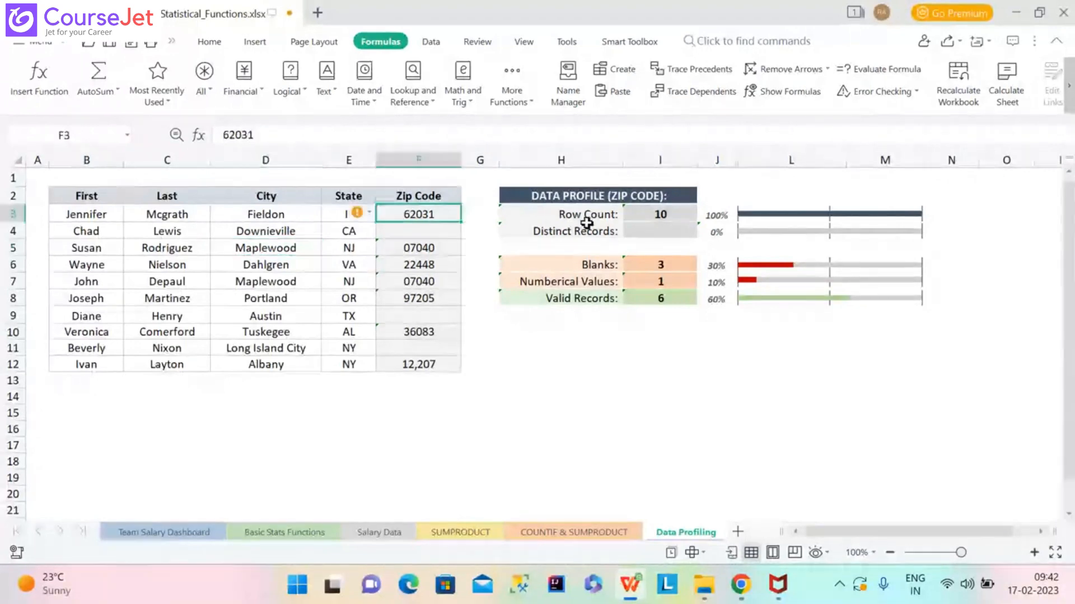
click(652, 232)
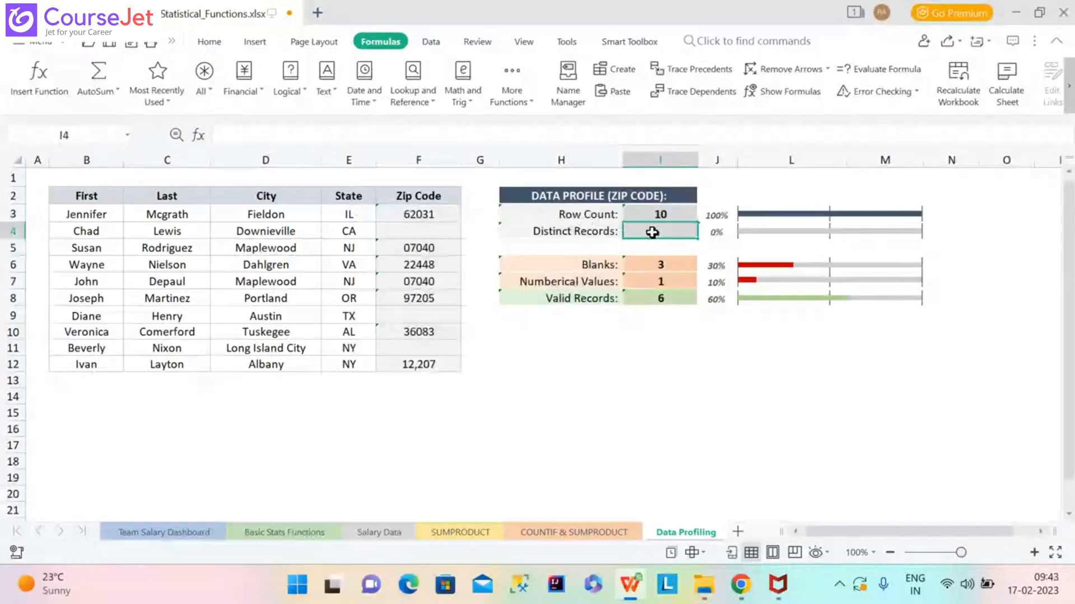
text(=)
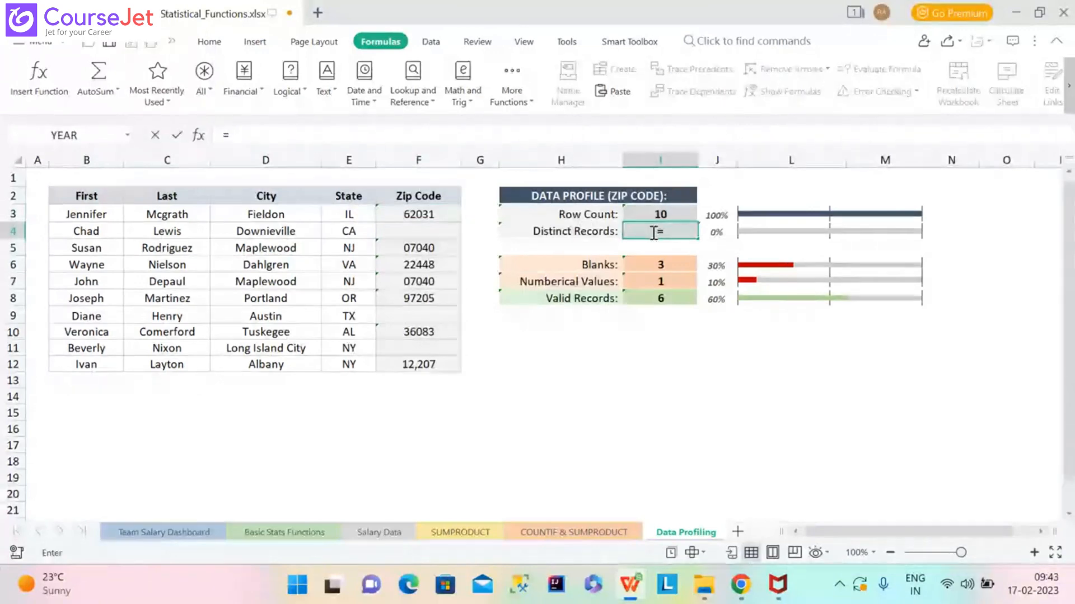
text(sumpro)
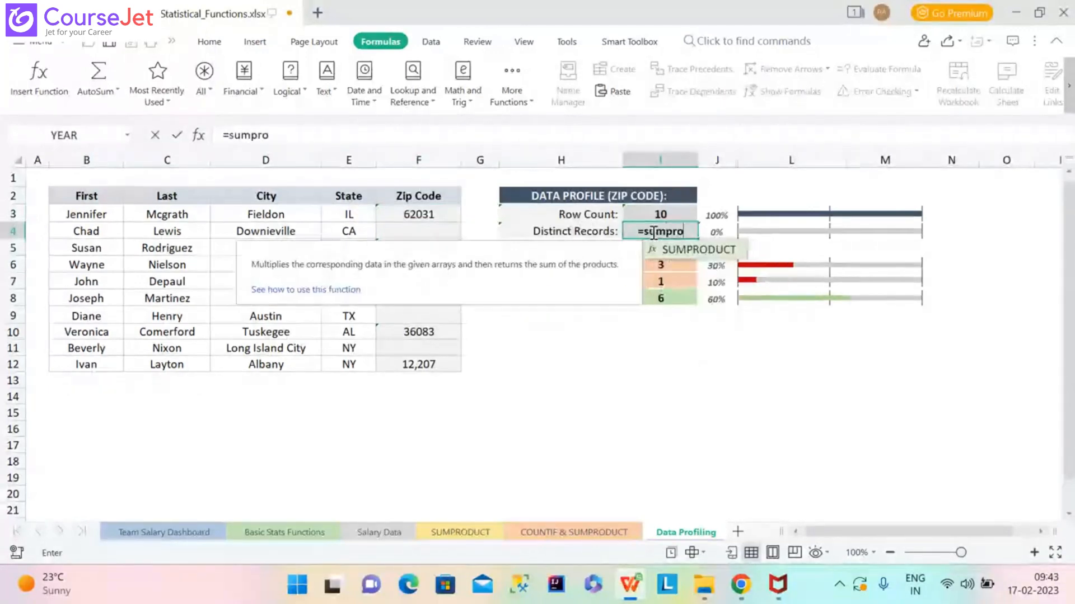
text(duct)
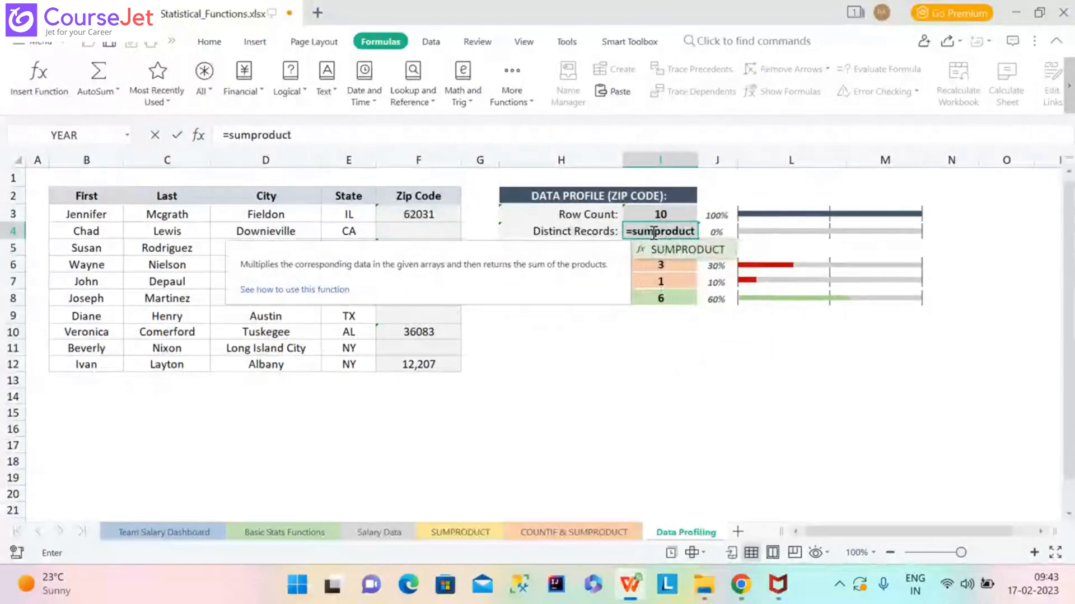
double_click(688, 250)
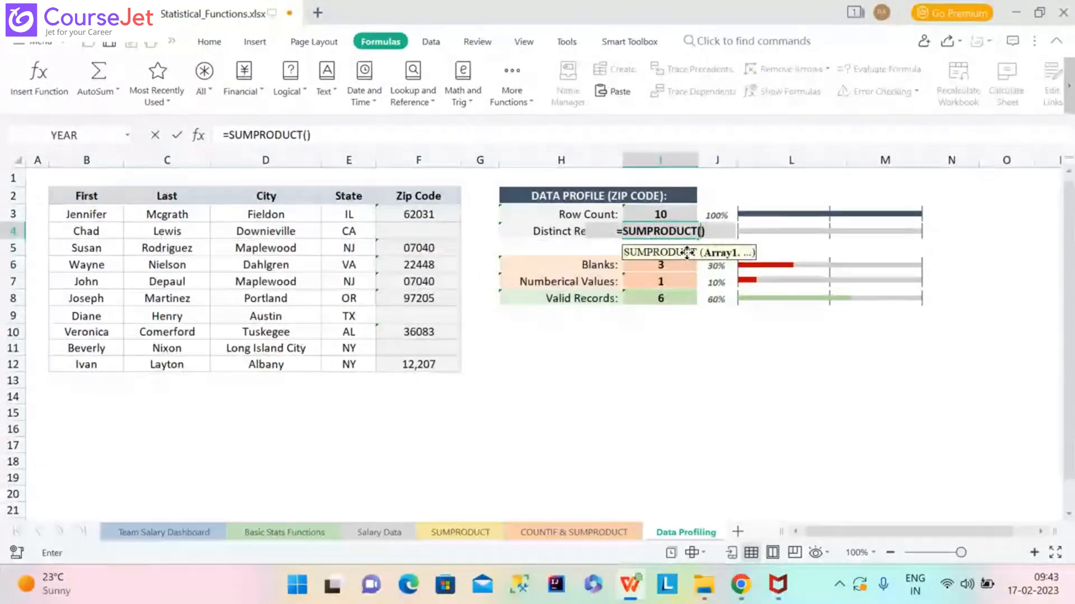
Complete it as =SUMPRODUCT(COUNTIF(Zips,Zips)), which returns 9.
text(COUNTIF)
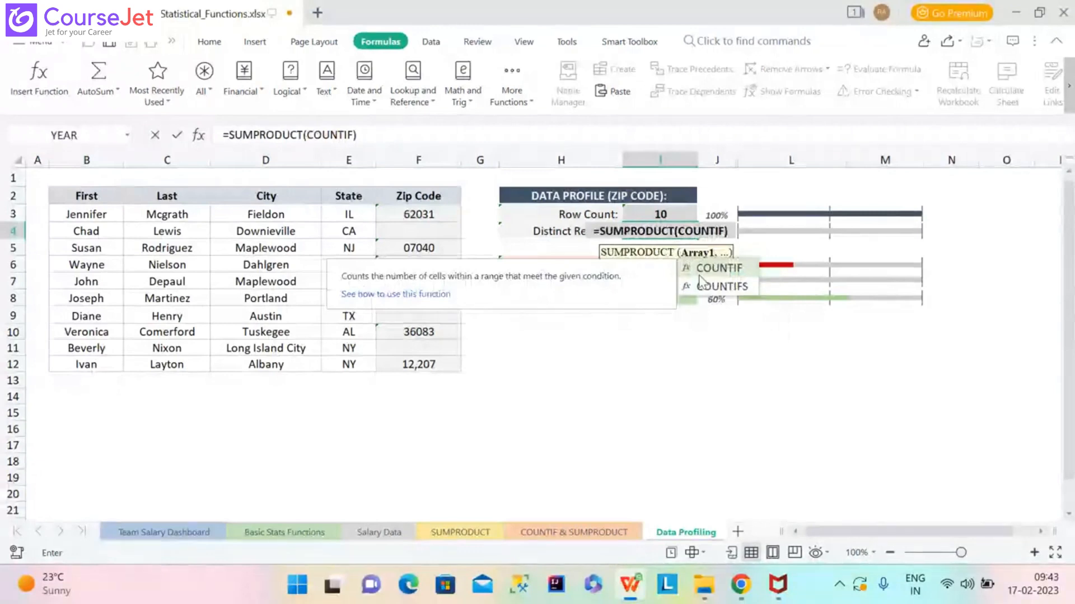
text(()
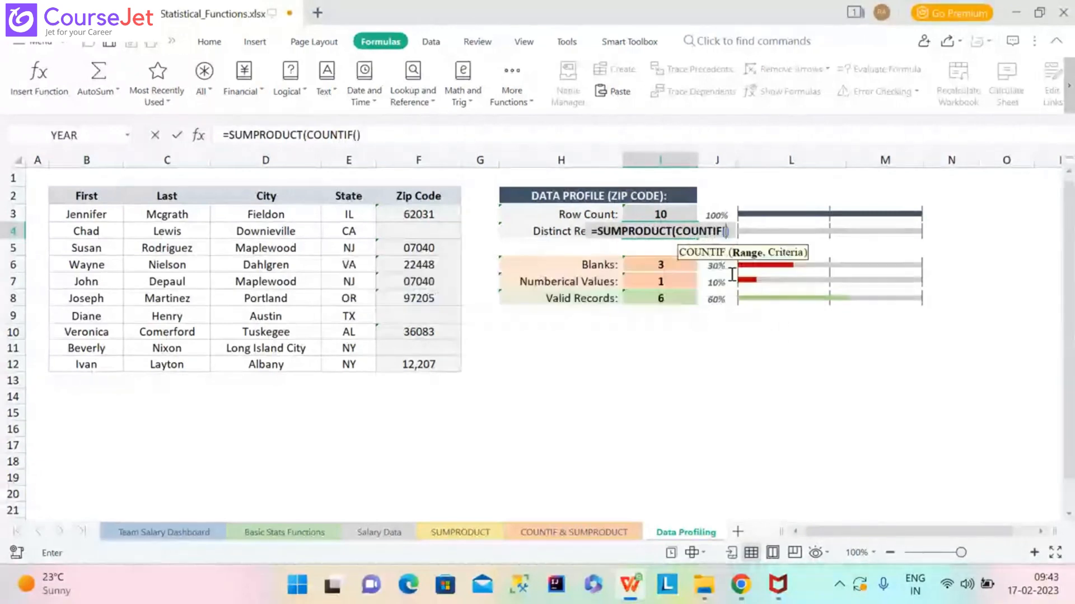
text(Z)
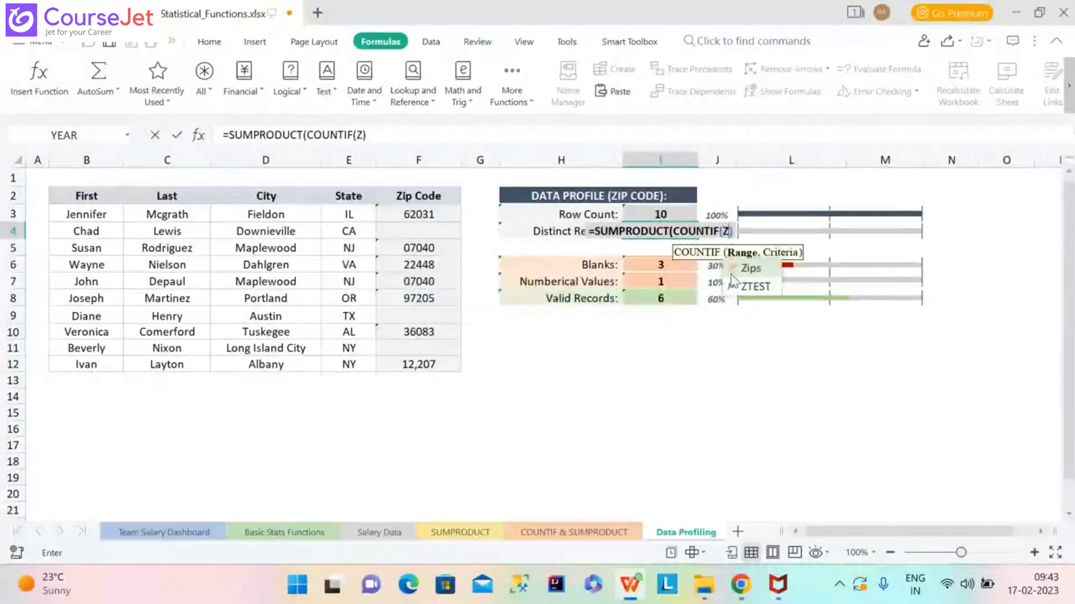
text(IP)
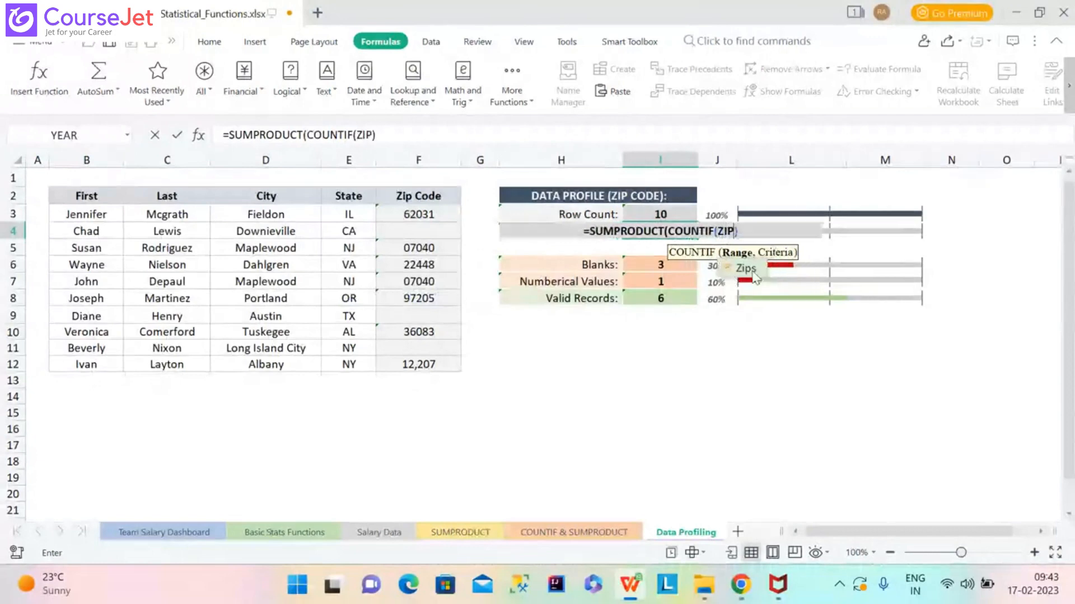
double_click(750, 269)
text(,Z)
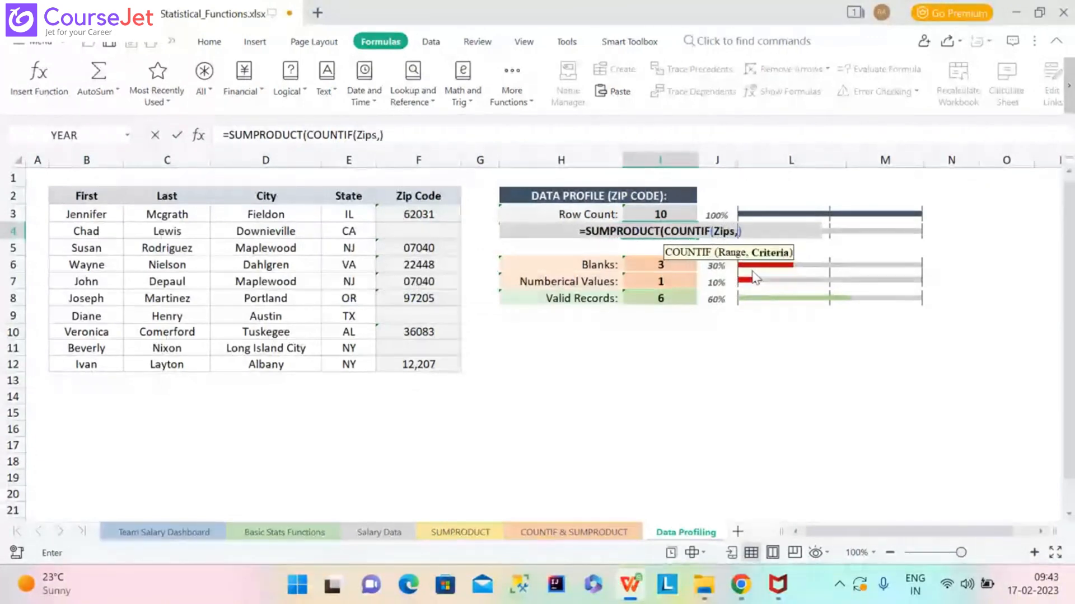
text(IP)
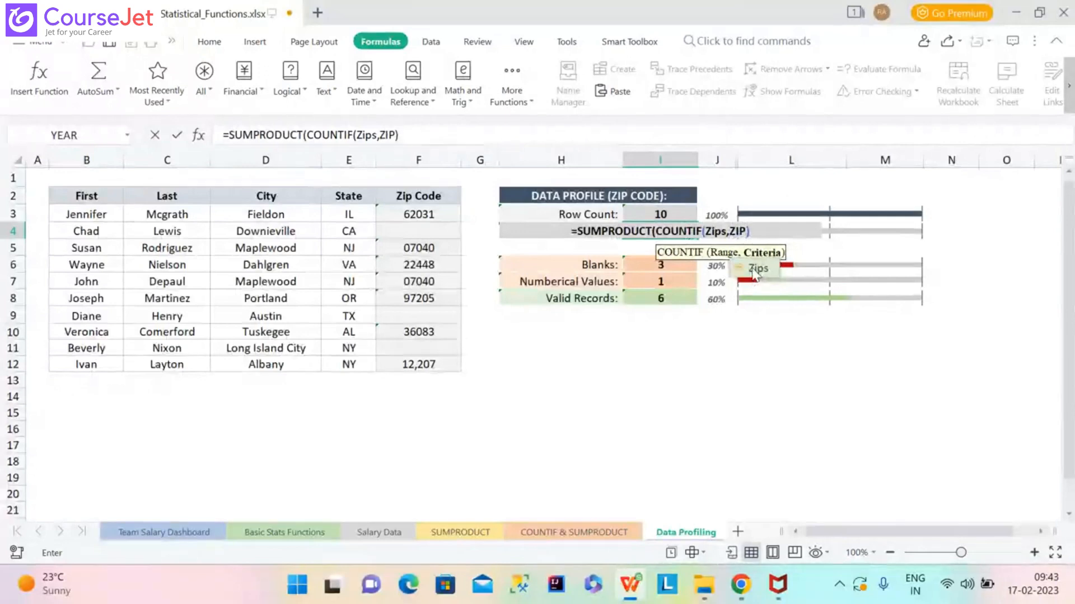
double_click(755, 270)
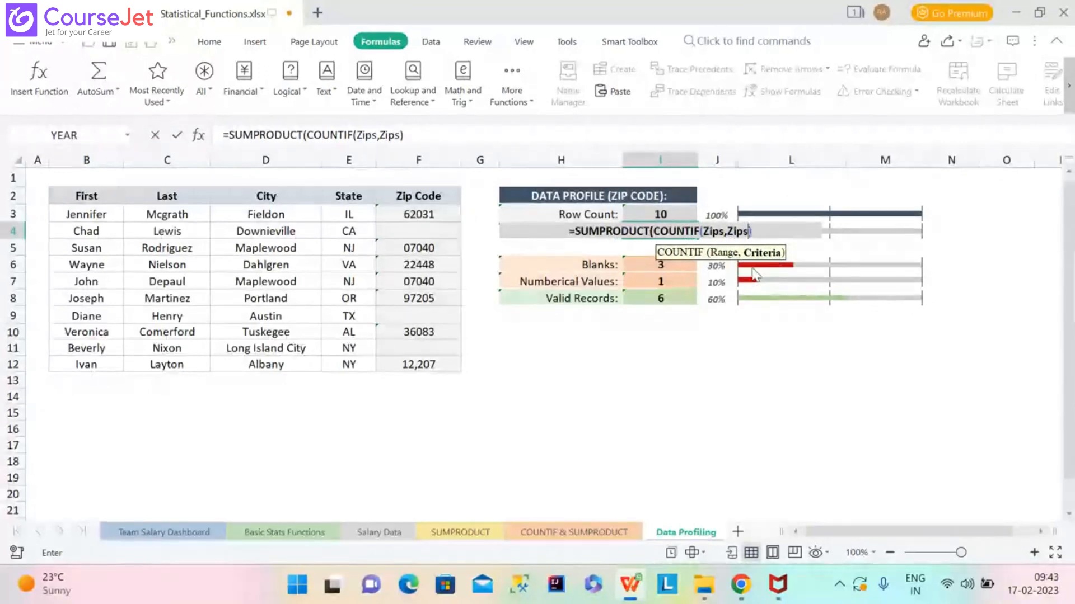
click(476, 137)
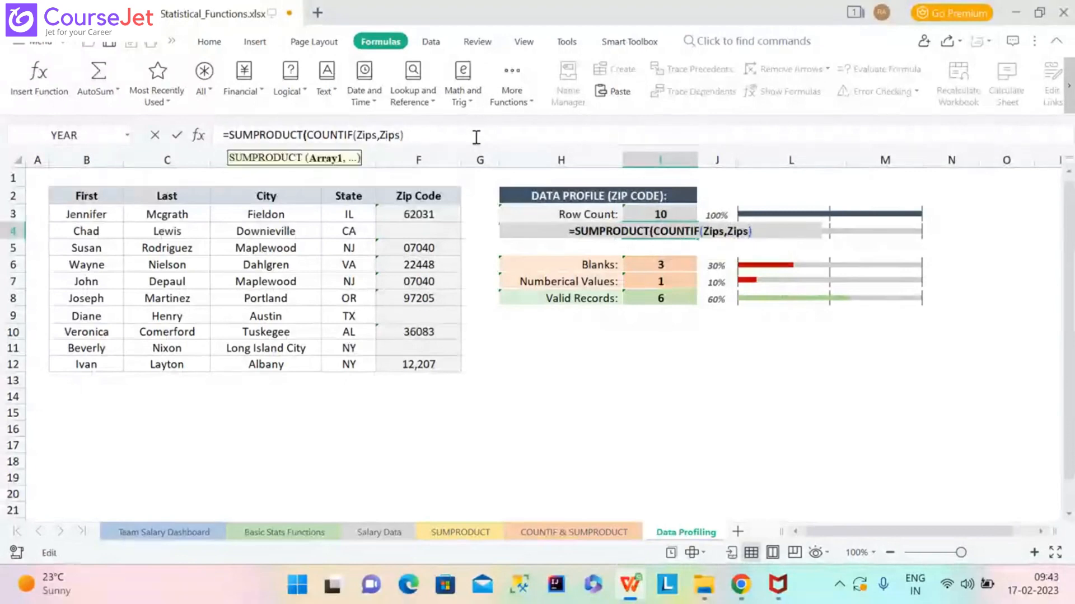
text())
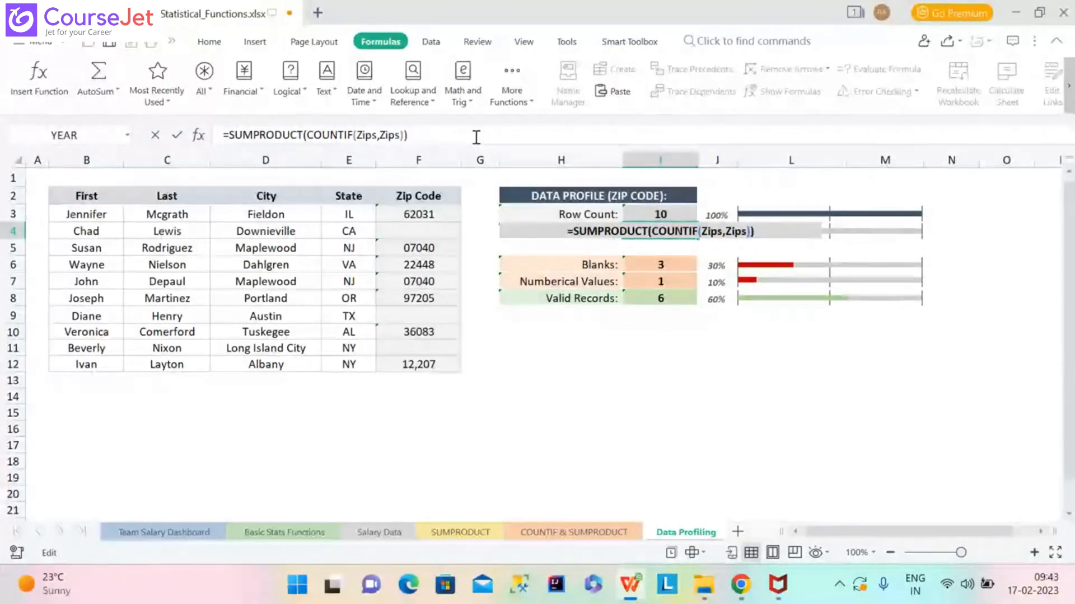
key(Return)
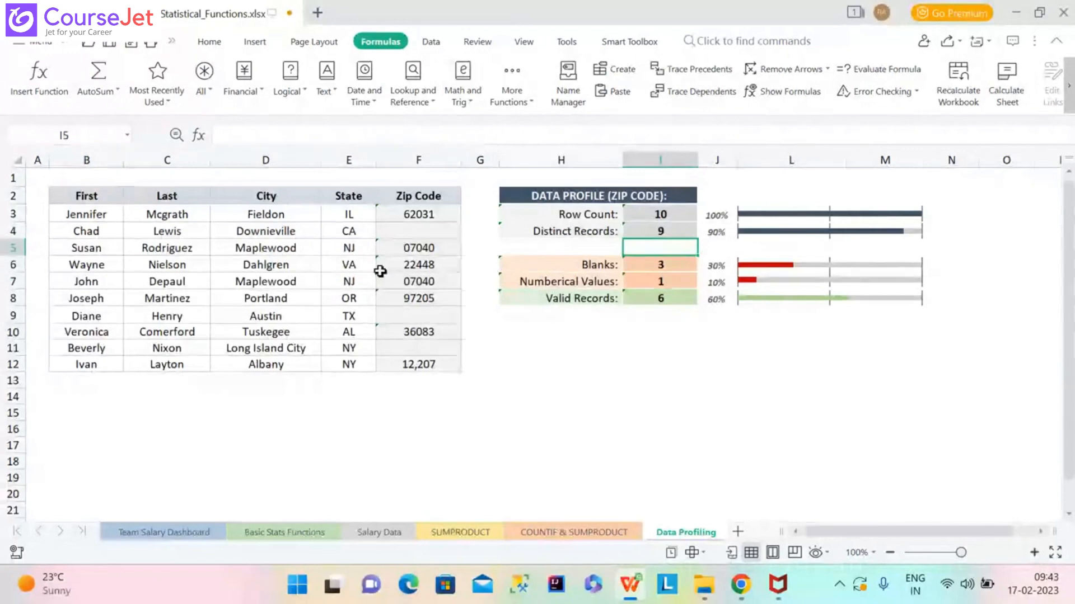
click(413, 252)
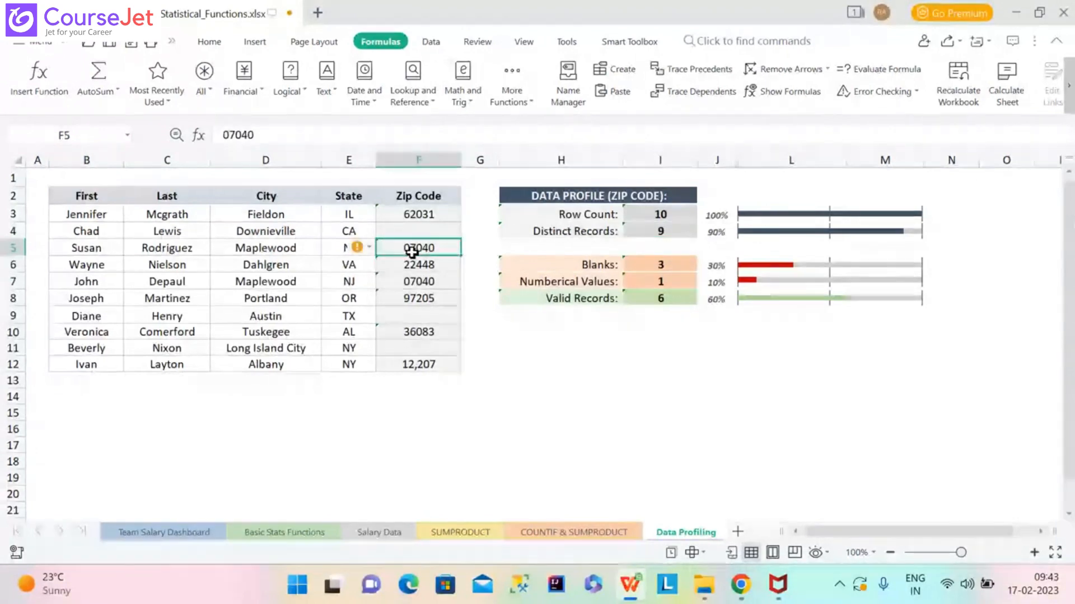
click(411, 283)
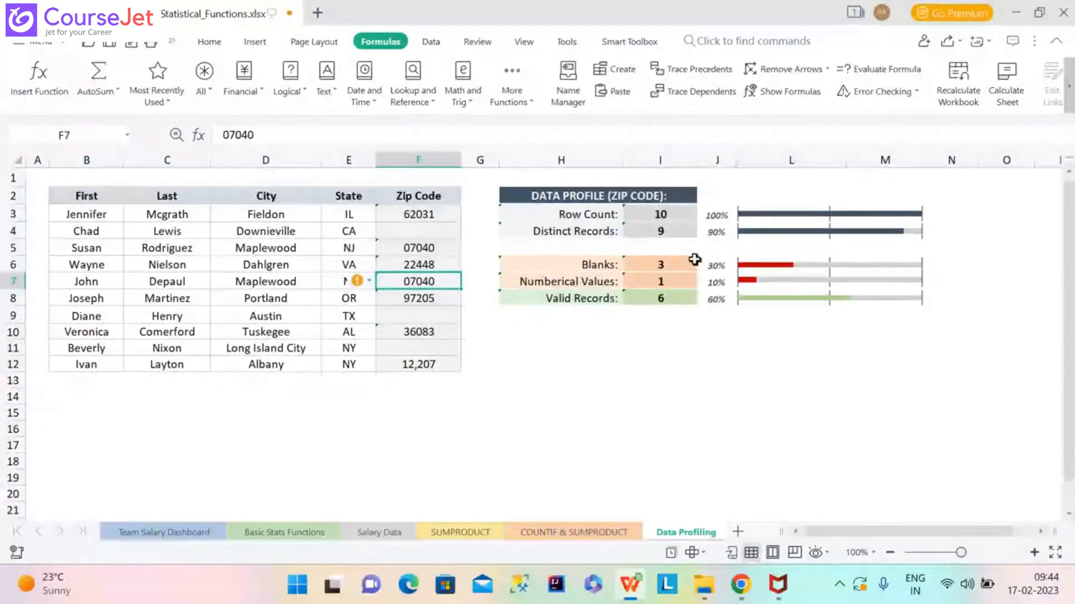
click(663, 233)
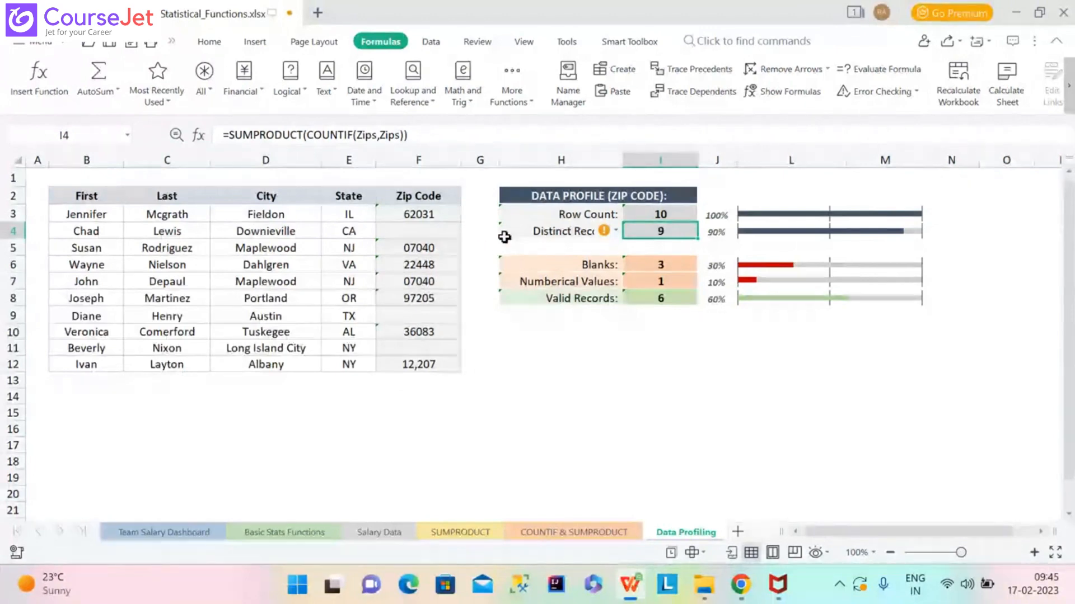
Insert 1/ before COUNTIF in I4, then launch Evaluate Formula on the #DIV/0! result.
right_click(660, 232)
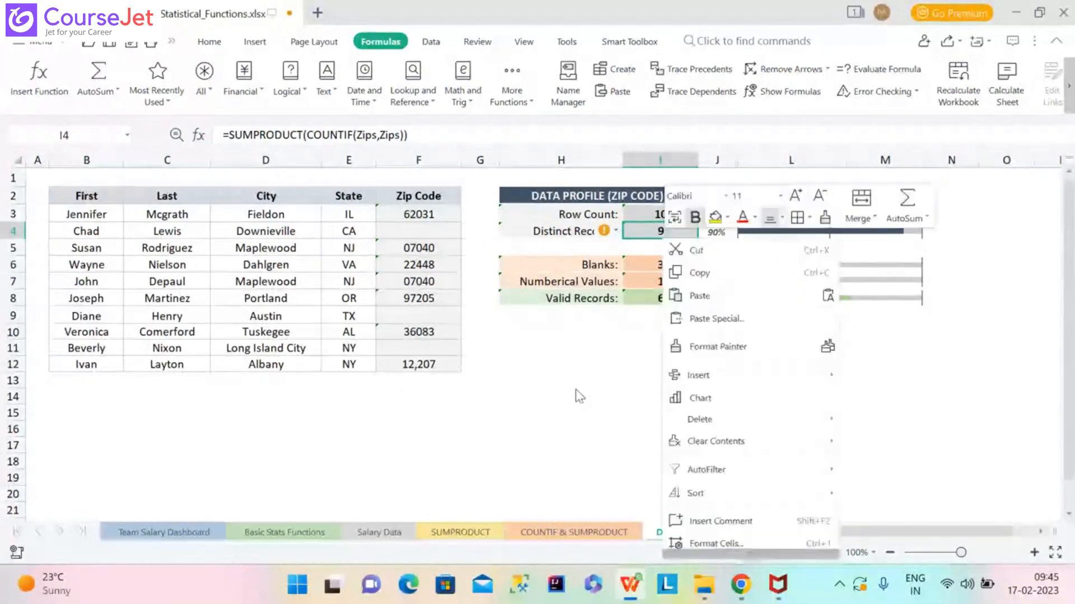
click(575, 461)
click(646, 231)
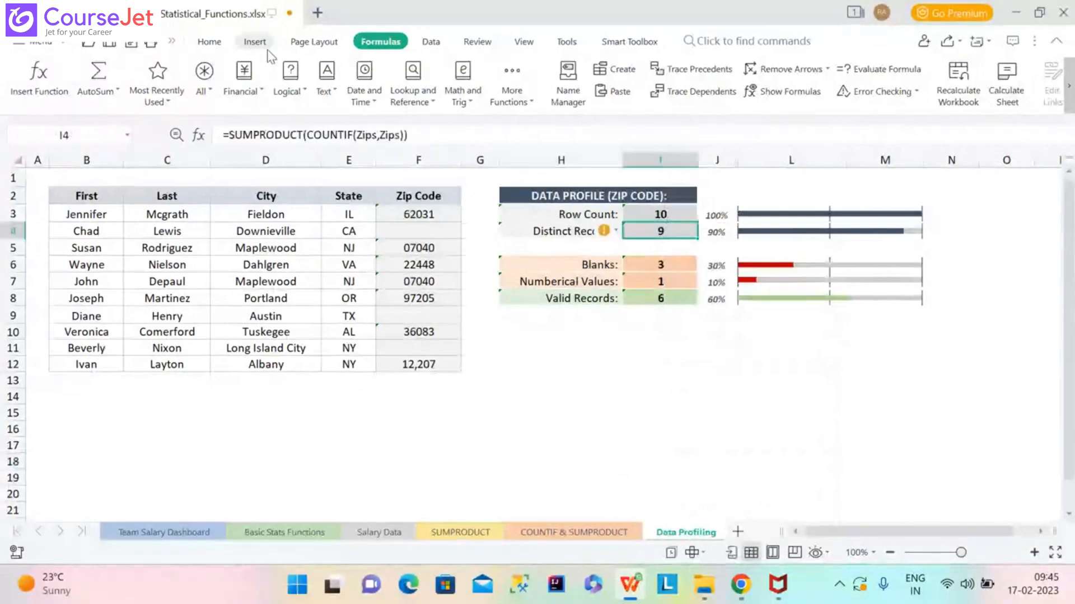
right_click(310, 135)
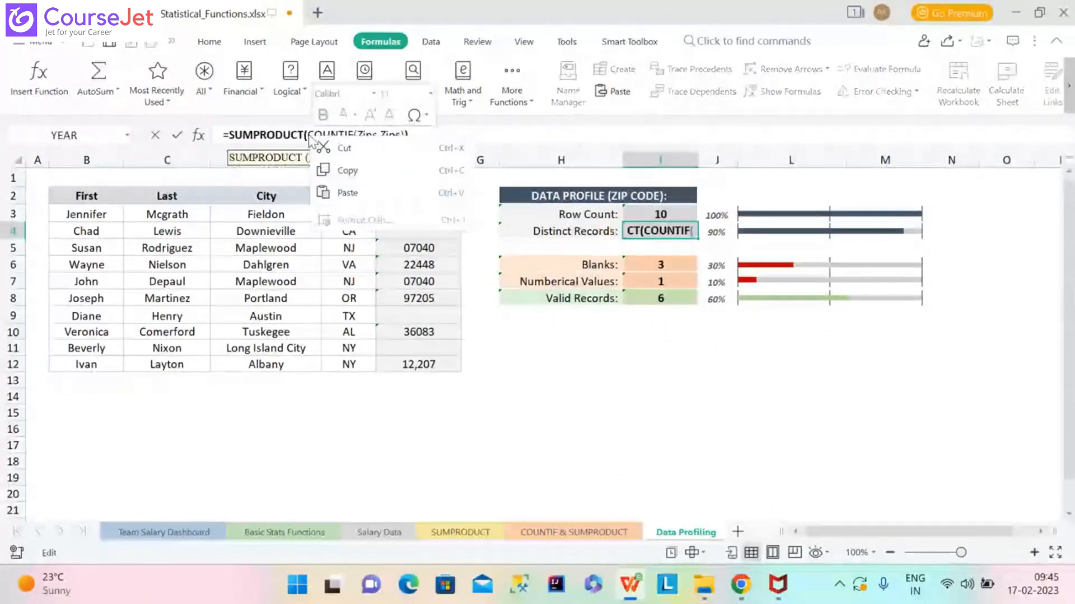
click(526, 132)
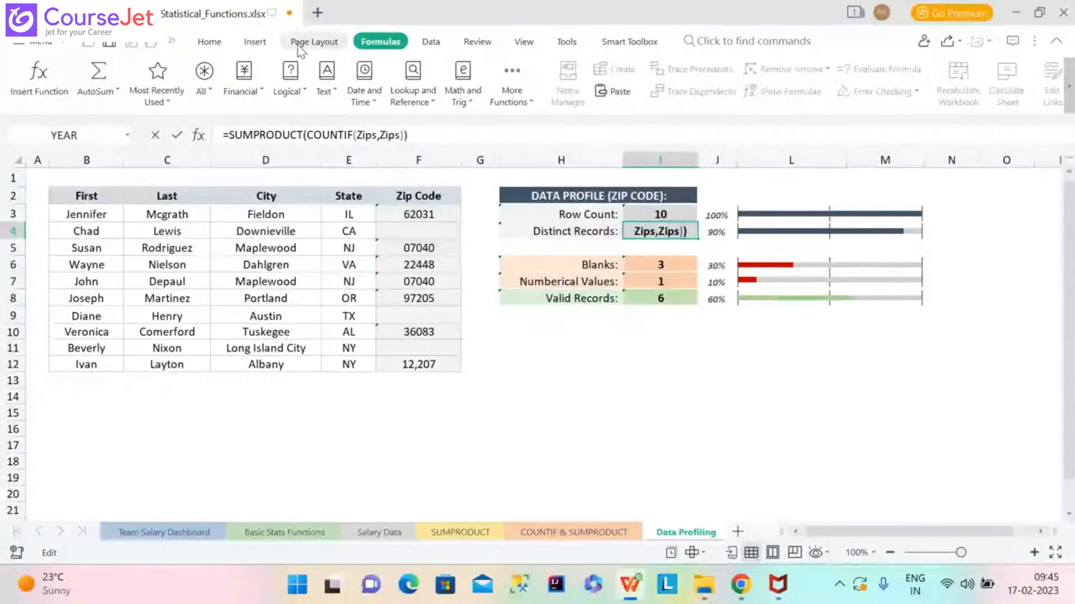
click(309, 134)
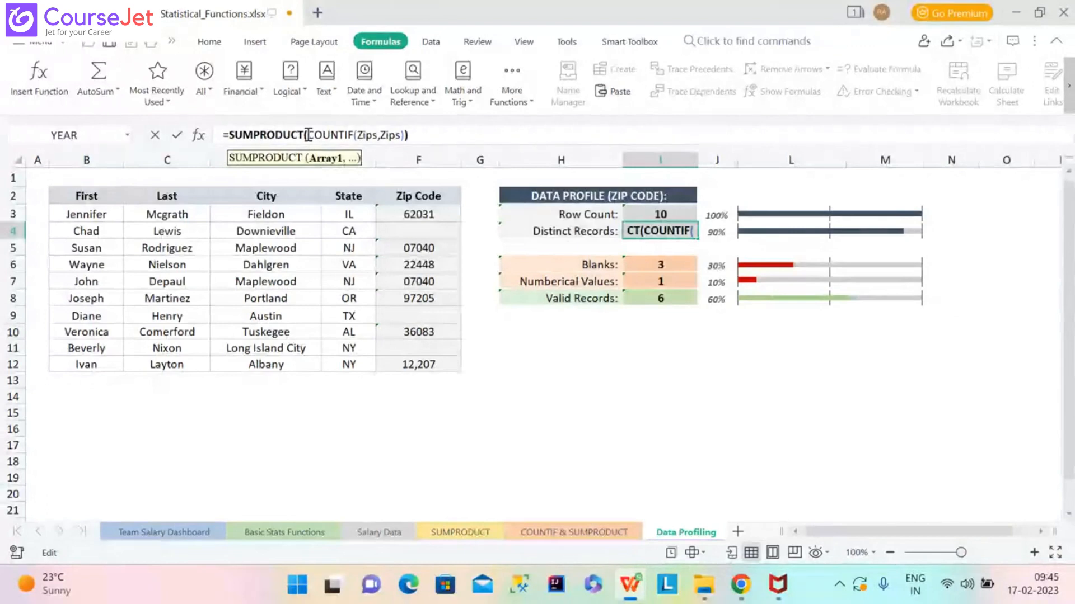
text(1)
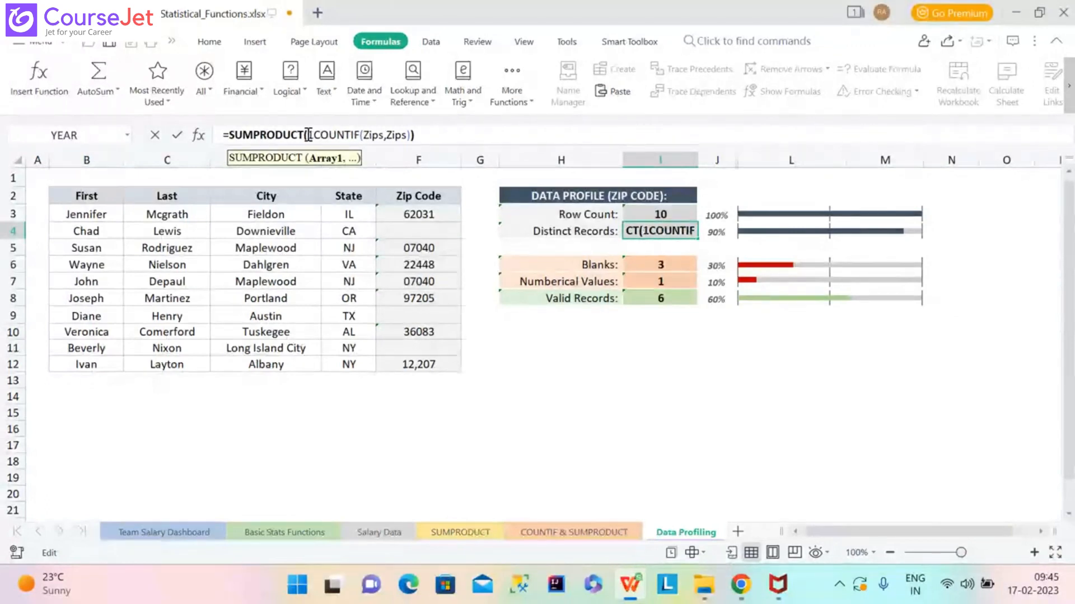
text(/)
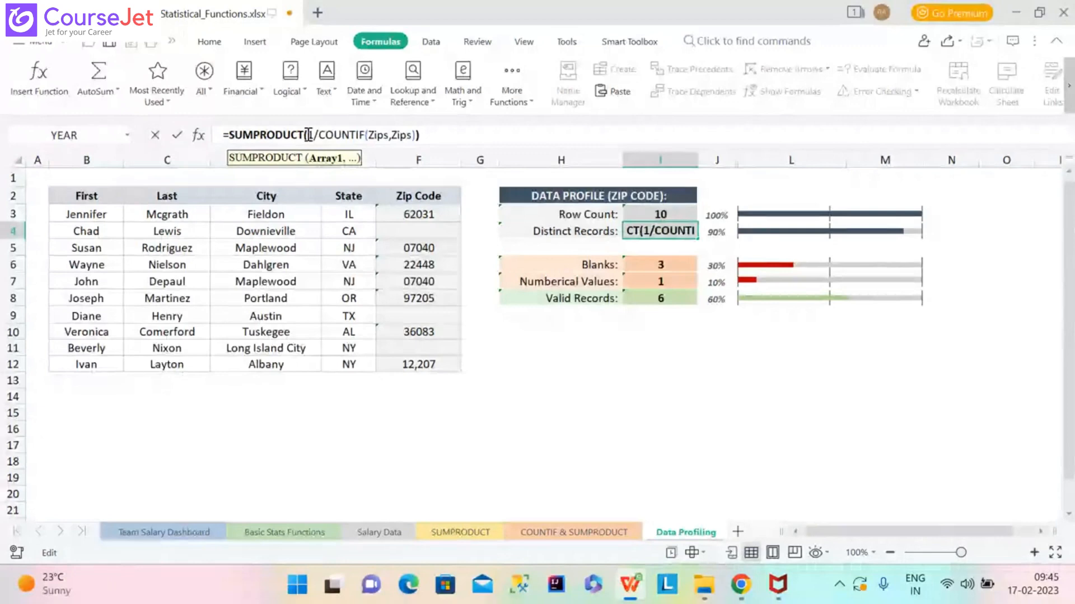
key(Return)
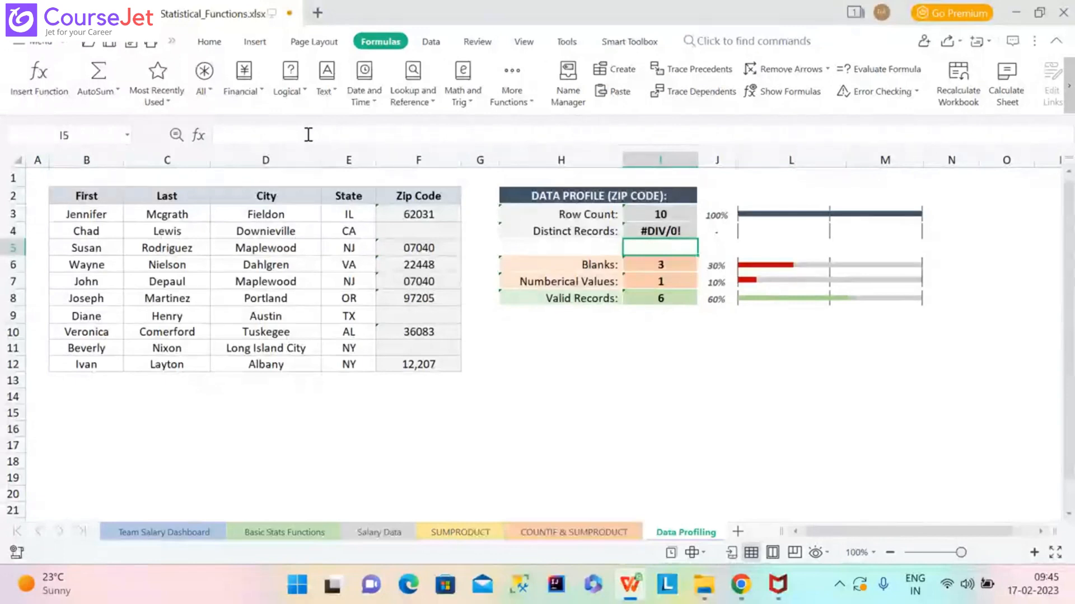
click(693, 232)
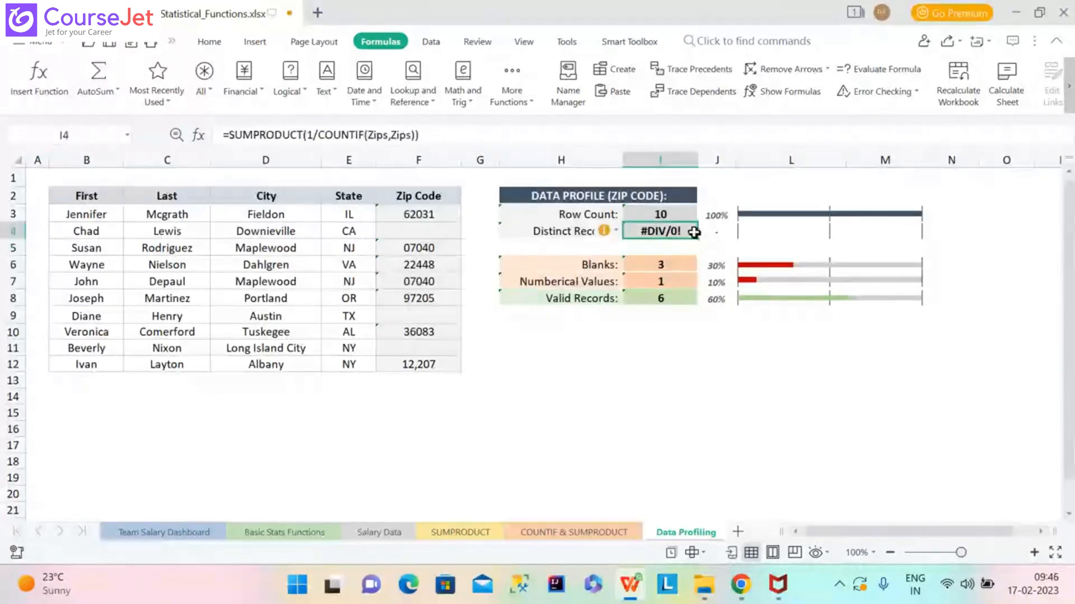
click(862, 74)
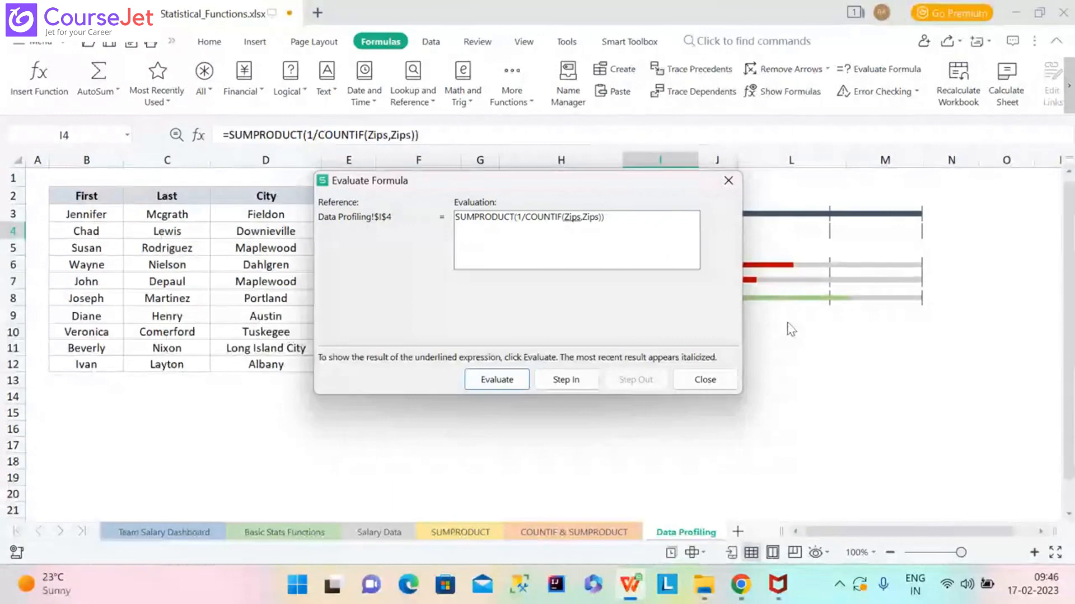
Evaluate the Zips references, COUNTIF counts and 1/ division, showing #DIV/0! for blank zips.
click(506, 382)
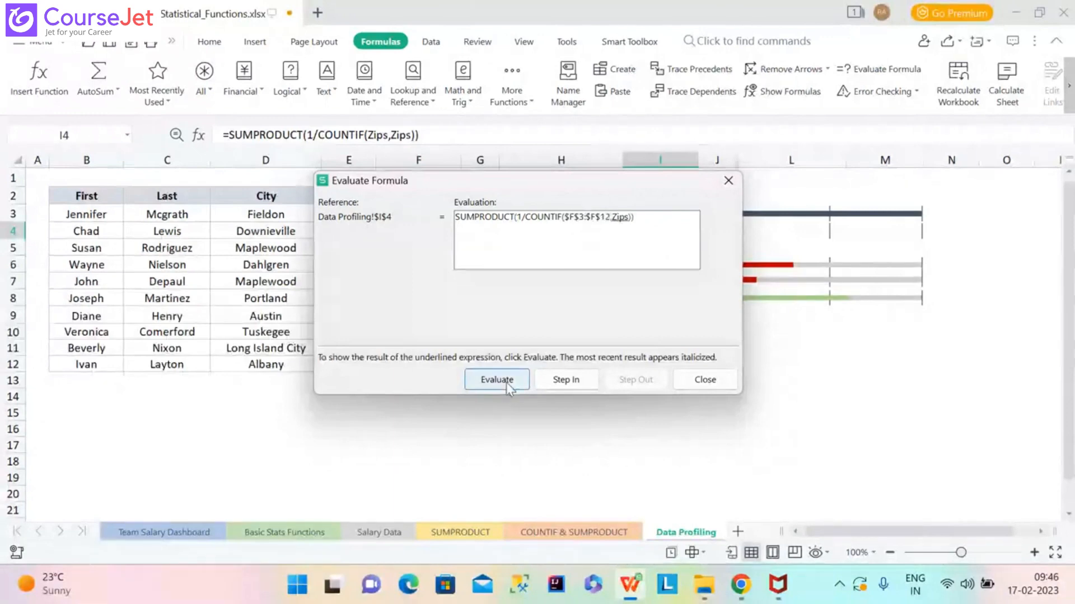
click(506, 382)
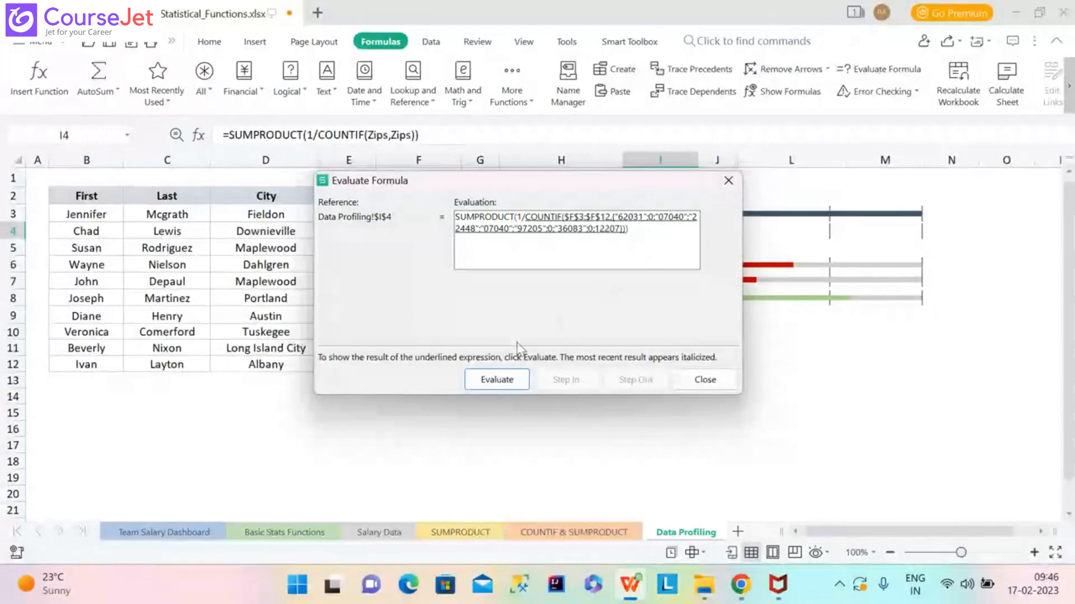
click(490, 381)
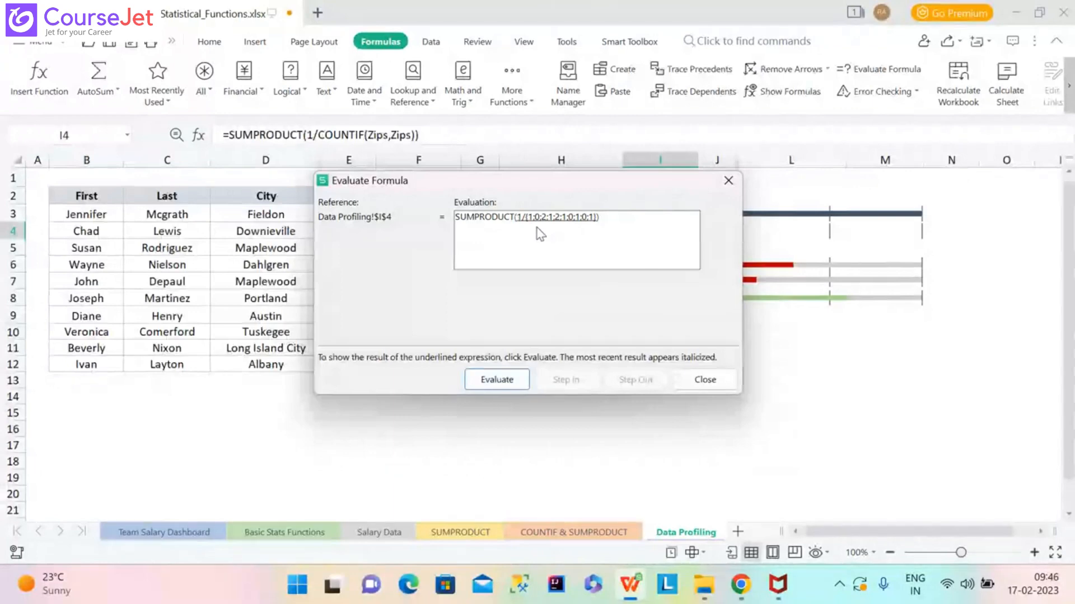
click(497, 384)
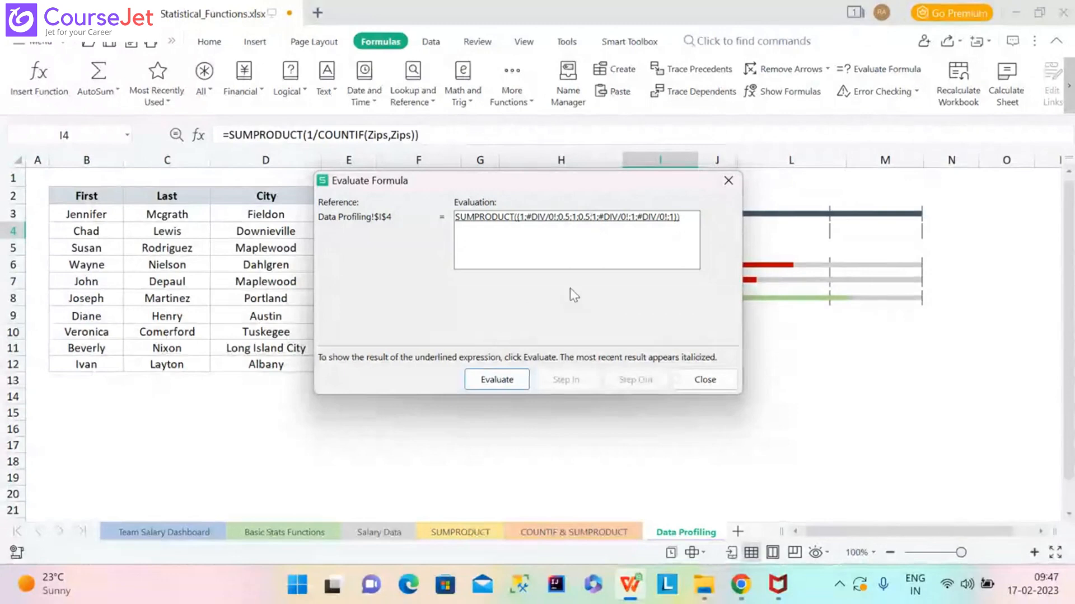
Evaluate SUMPRODUCT to its final #DIV/0! result and close the evaluation dialog.
click(507, 378)
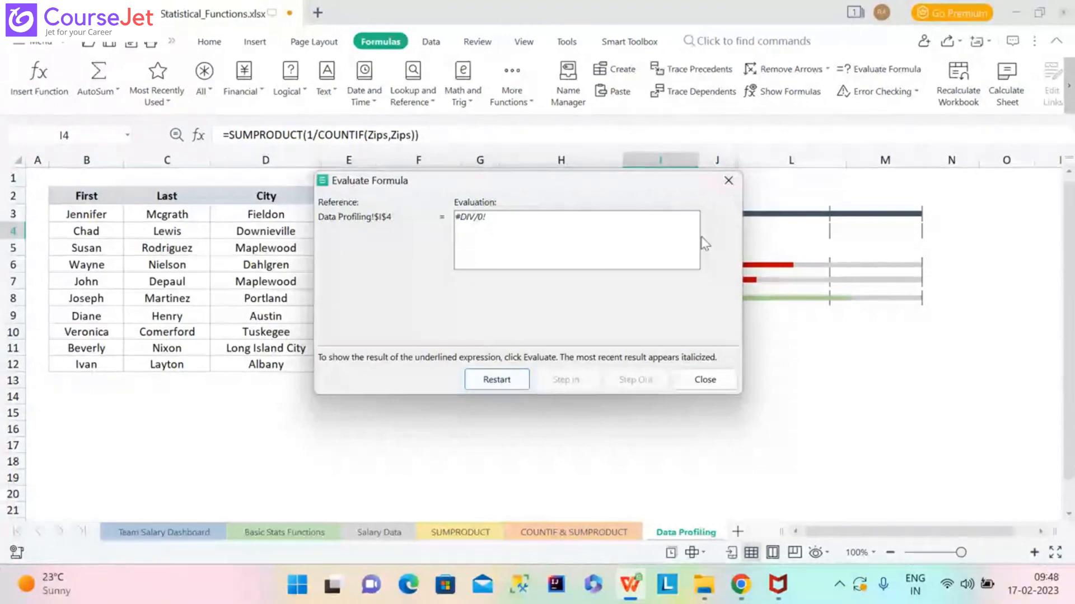
click(705, 380)
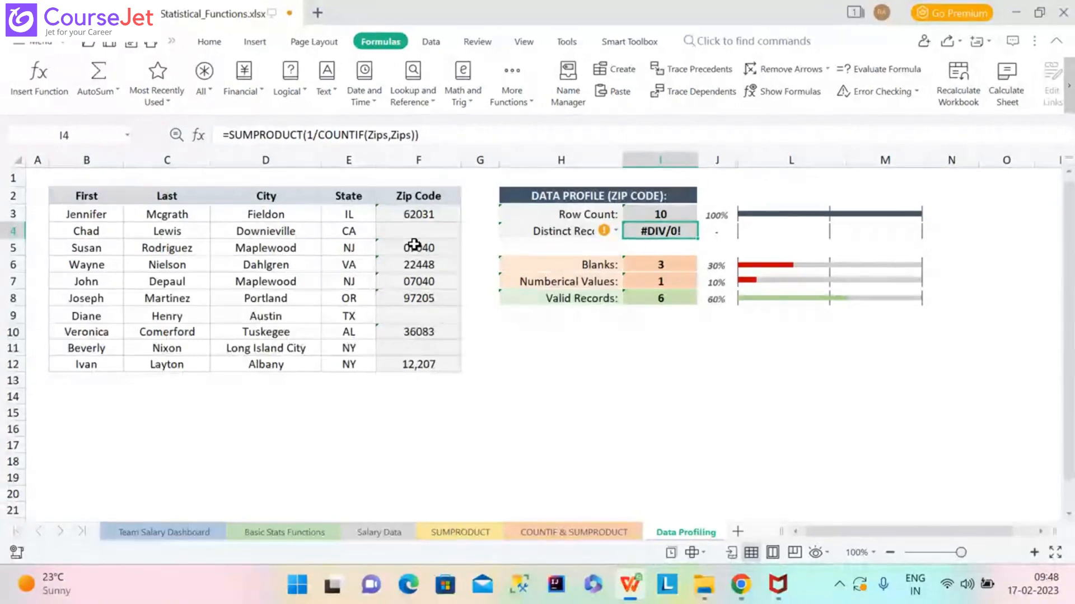
Append &"" to the second Zips in I4 so Distinct Records returns 7.
click(413, 135)
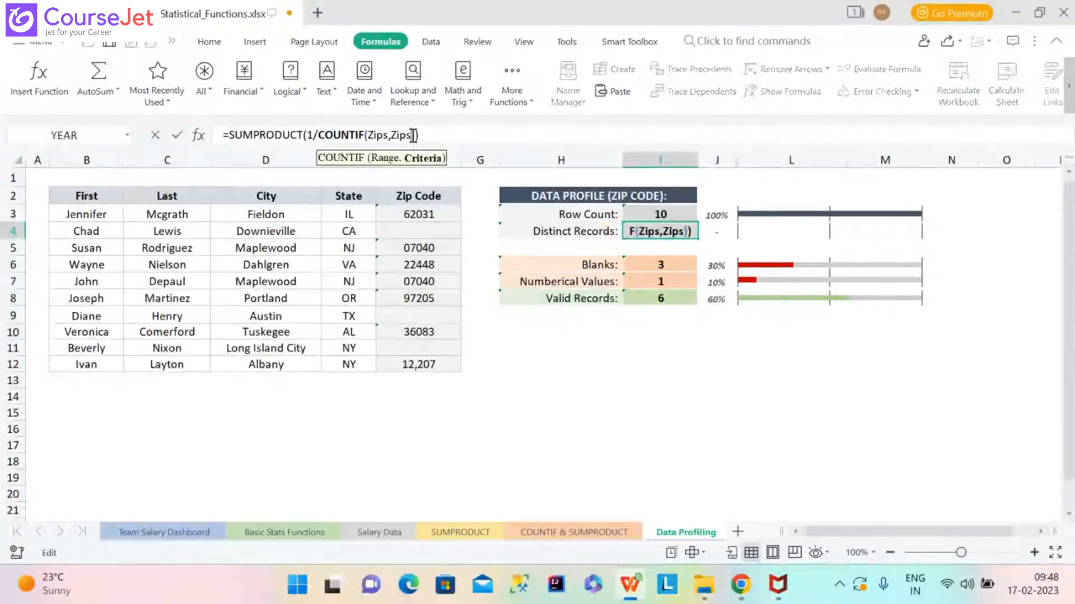
text(&)
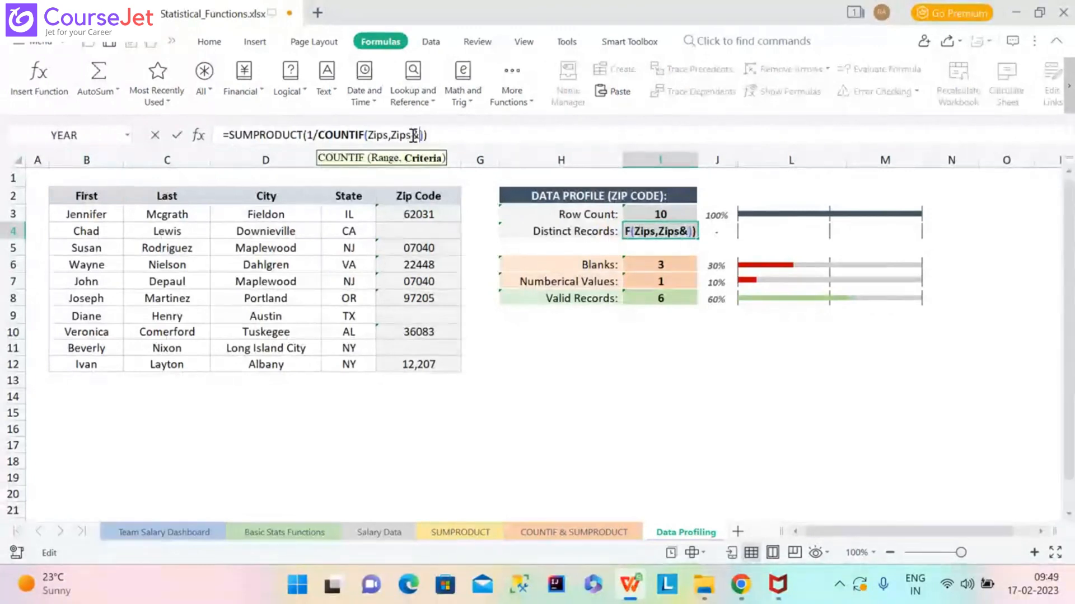
text("")
text(")
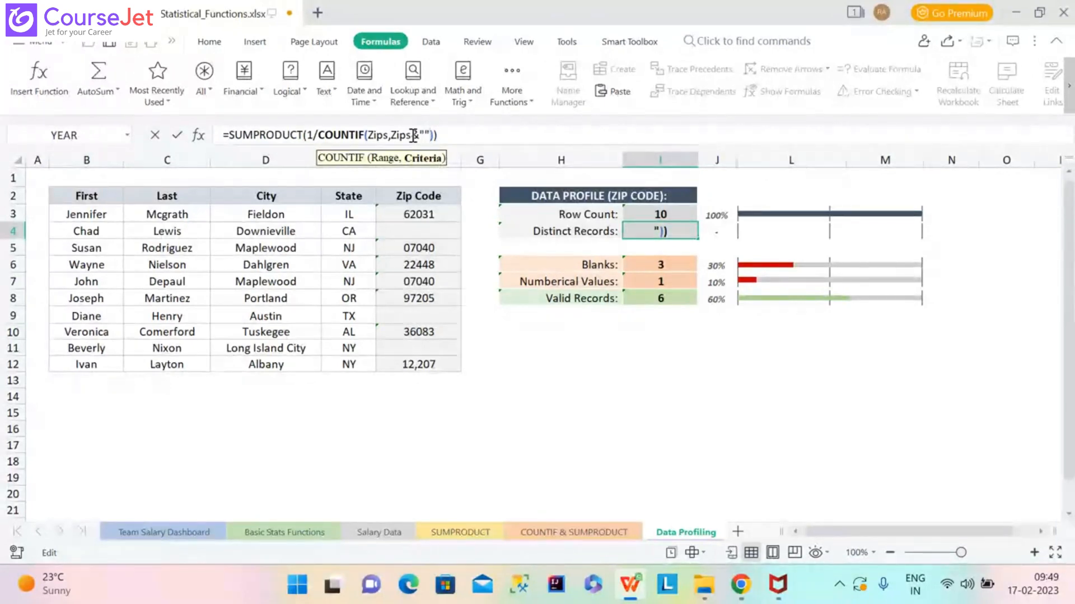
key(Return)
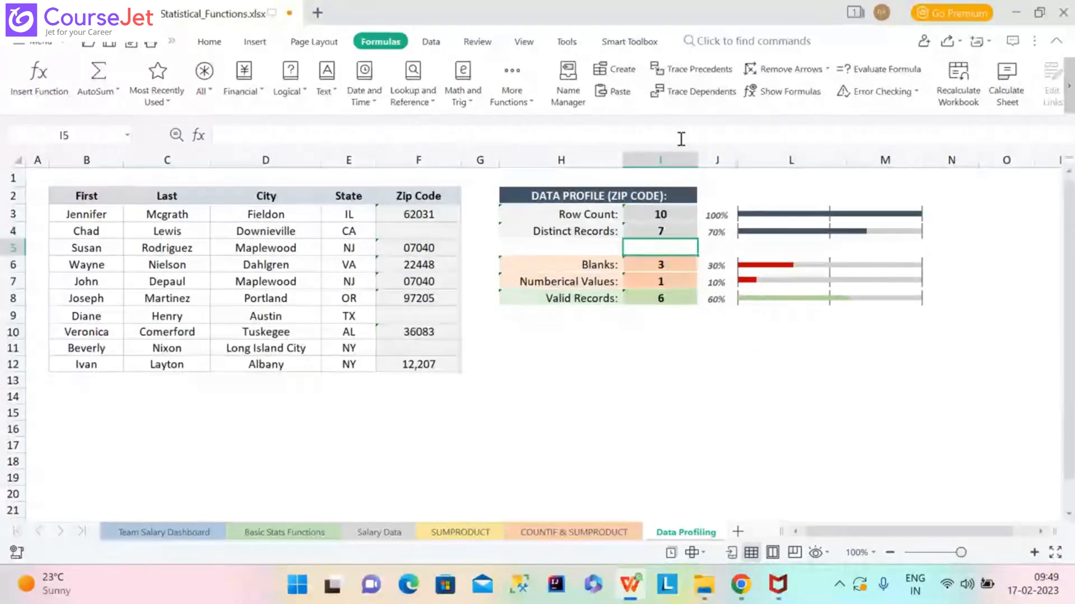
click(667, 233)
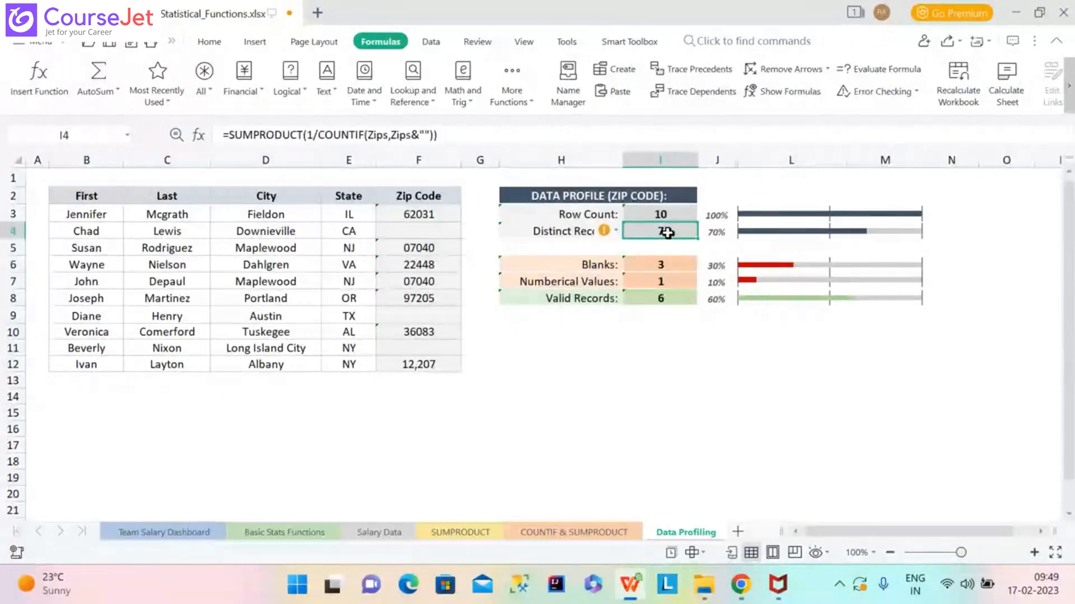
Evaluate the corrected I4 formula through text conversion and COUNTIF counts to 7, then restart.
click(875, 76)
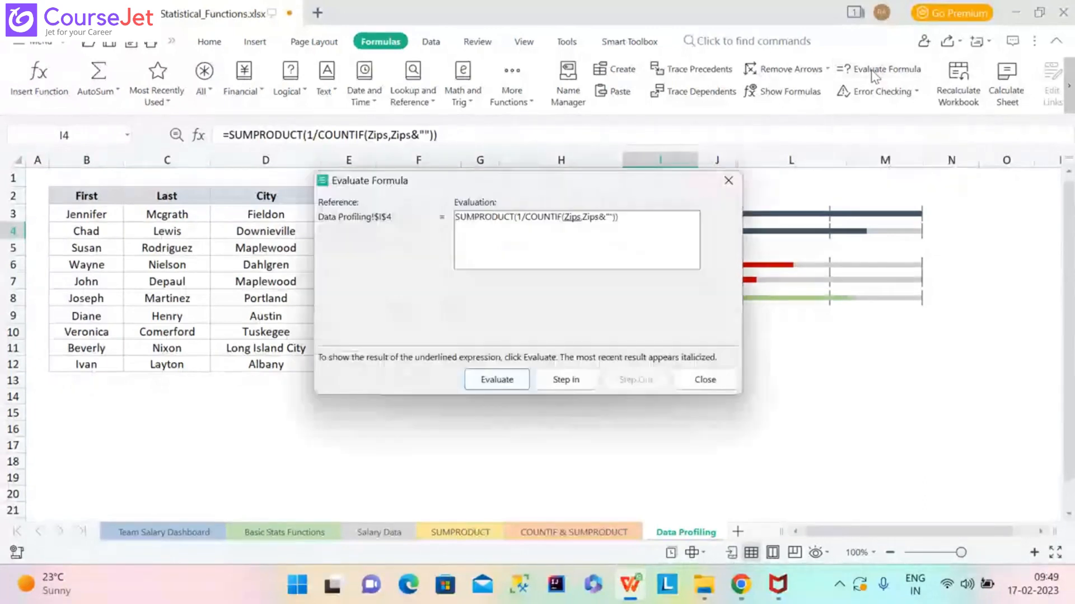
click(514, 383)
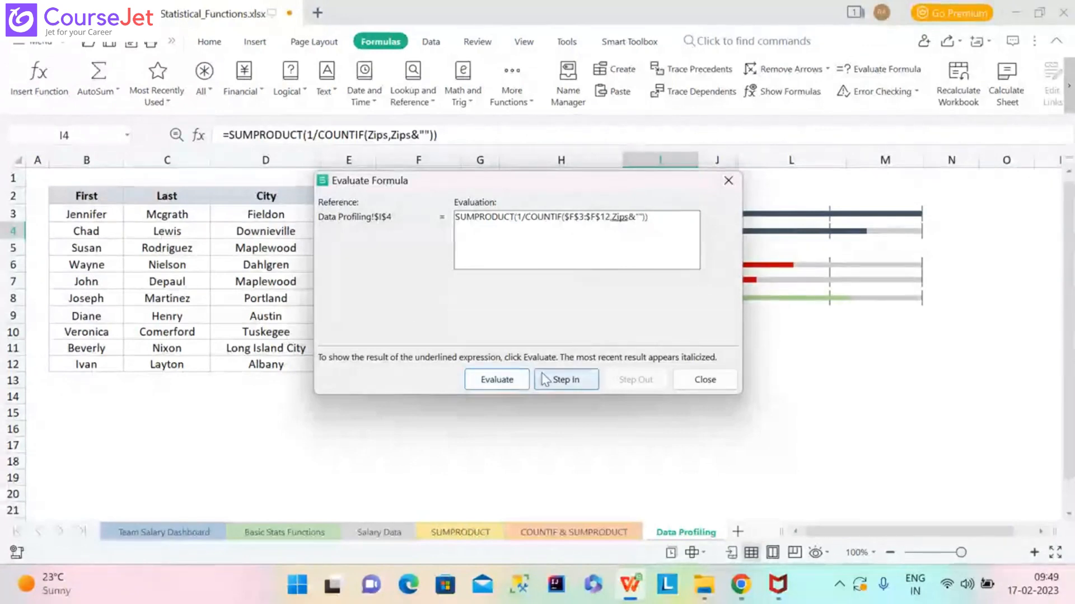
click(516, 385)
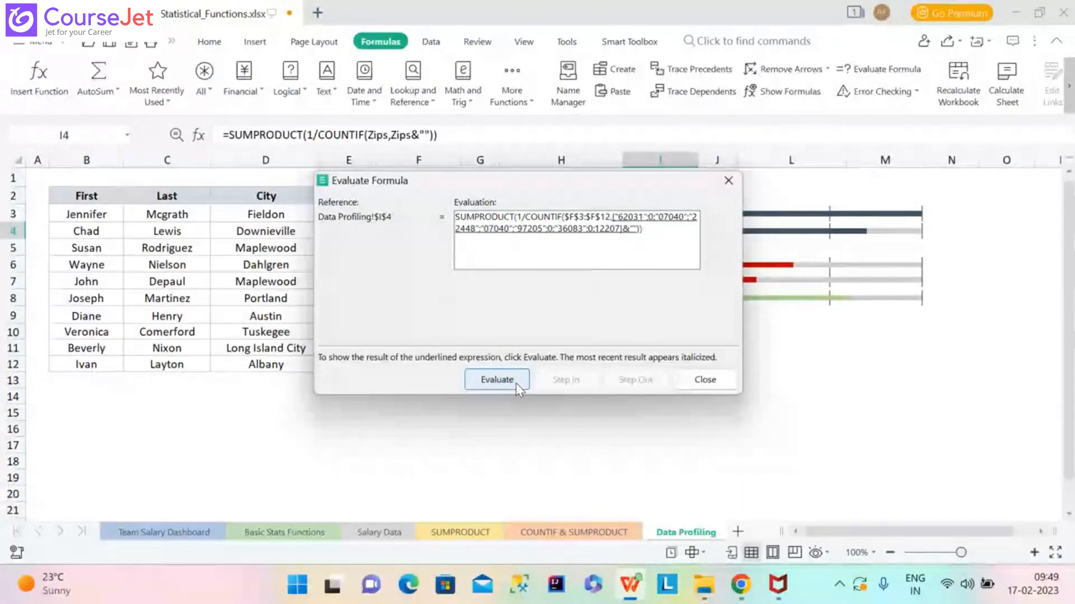
click(496, 380)
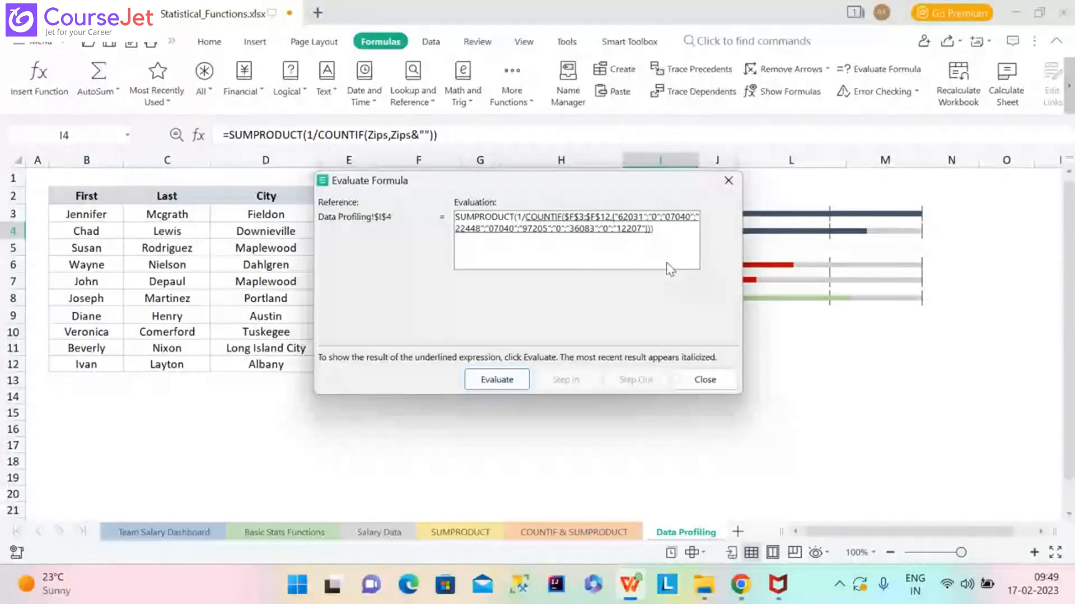
click(506, 388)
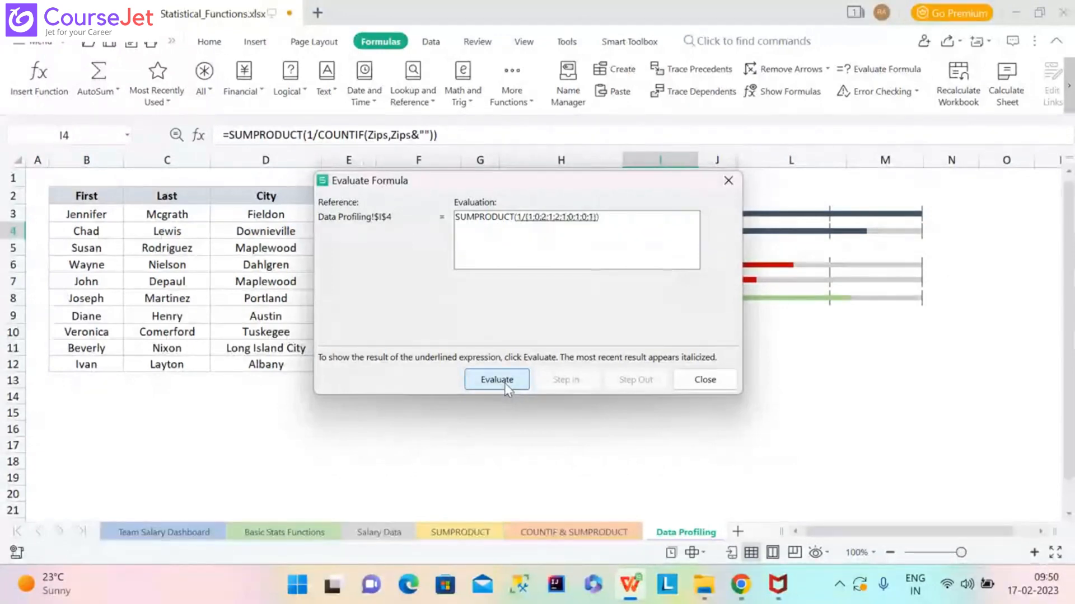
click(506, 381)
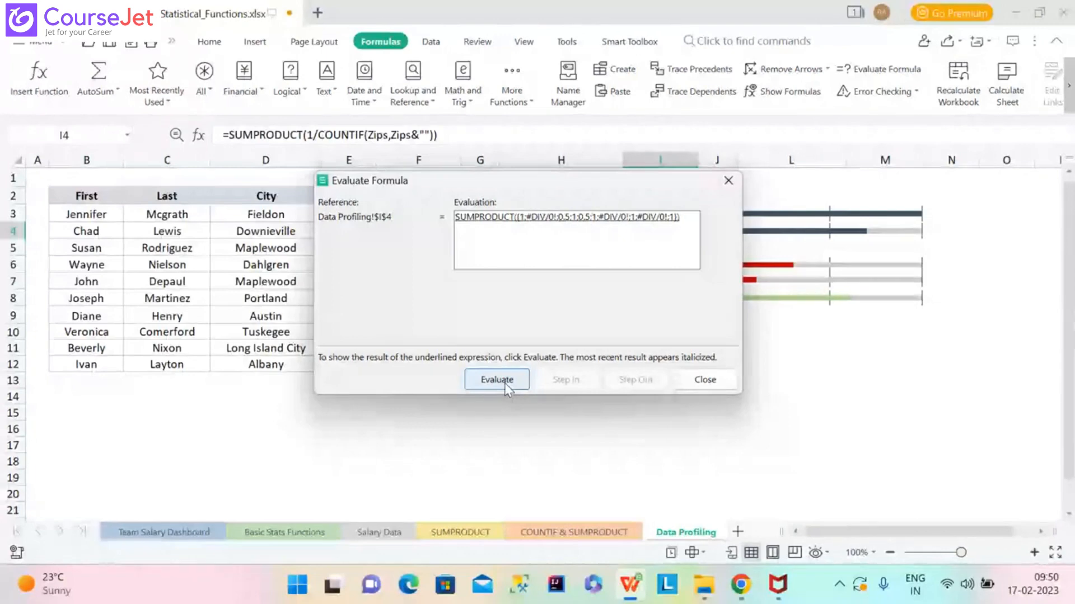
click(506, 382)
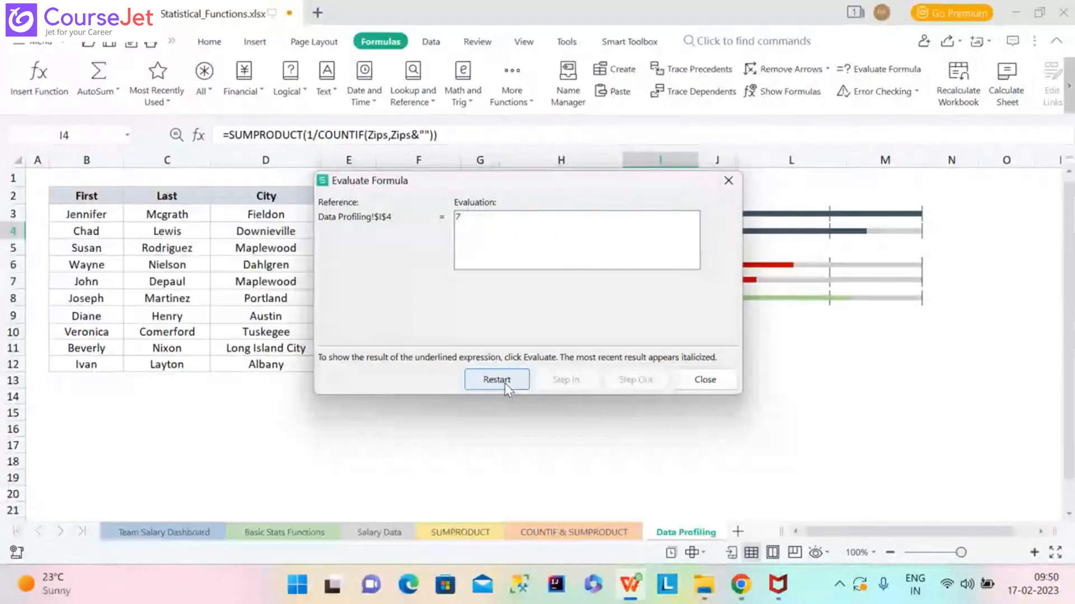
click(497, 380)
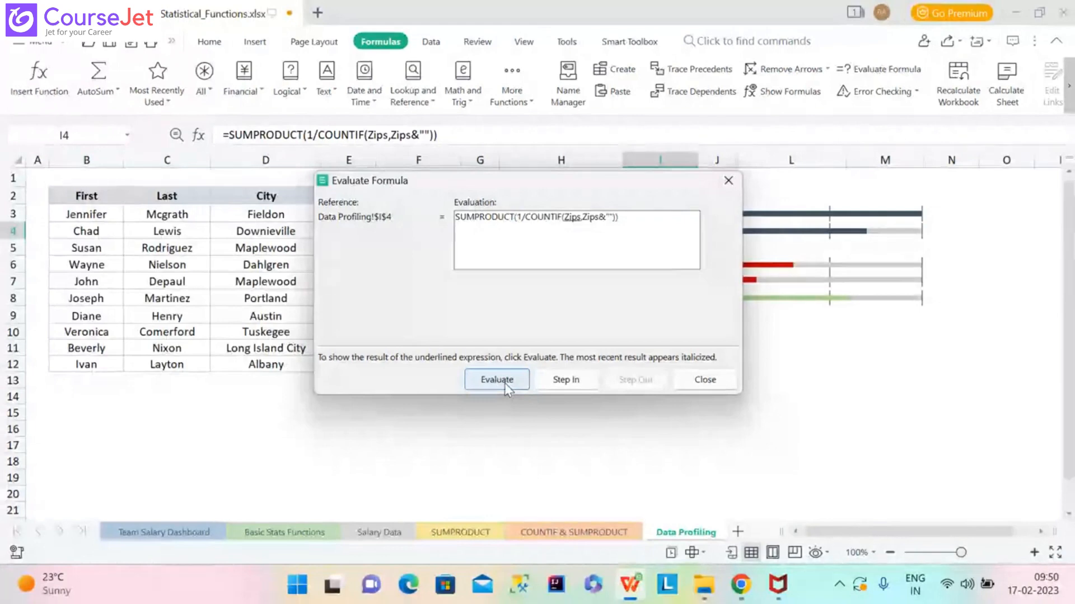
Step through the Zips, text strings and COUNTIF counts to 7, then restart.
click(507, 382)
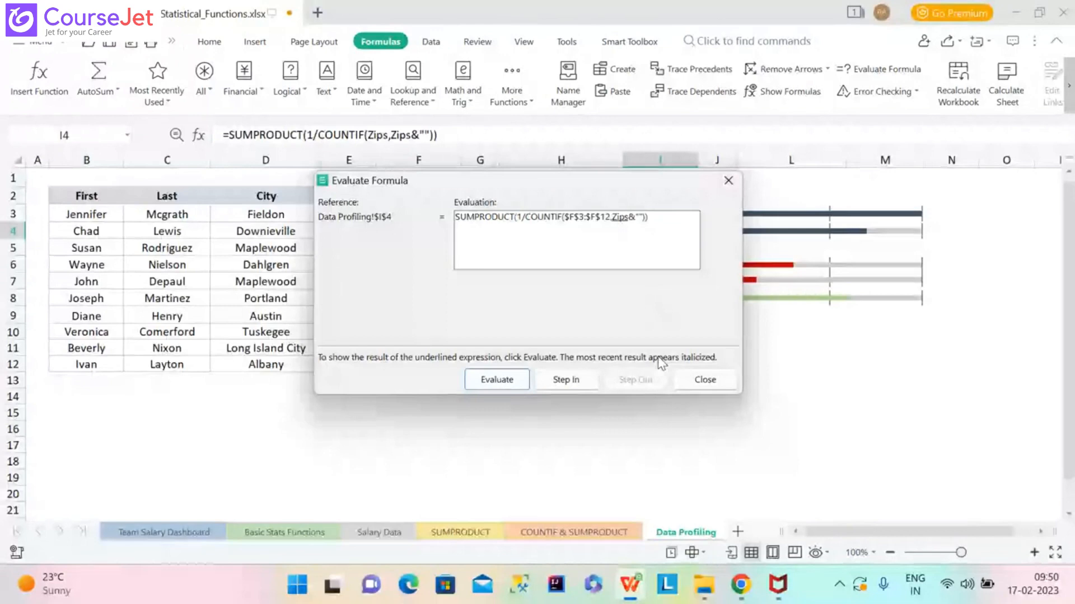
click(497, 380)
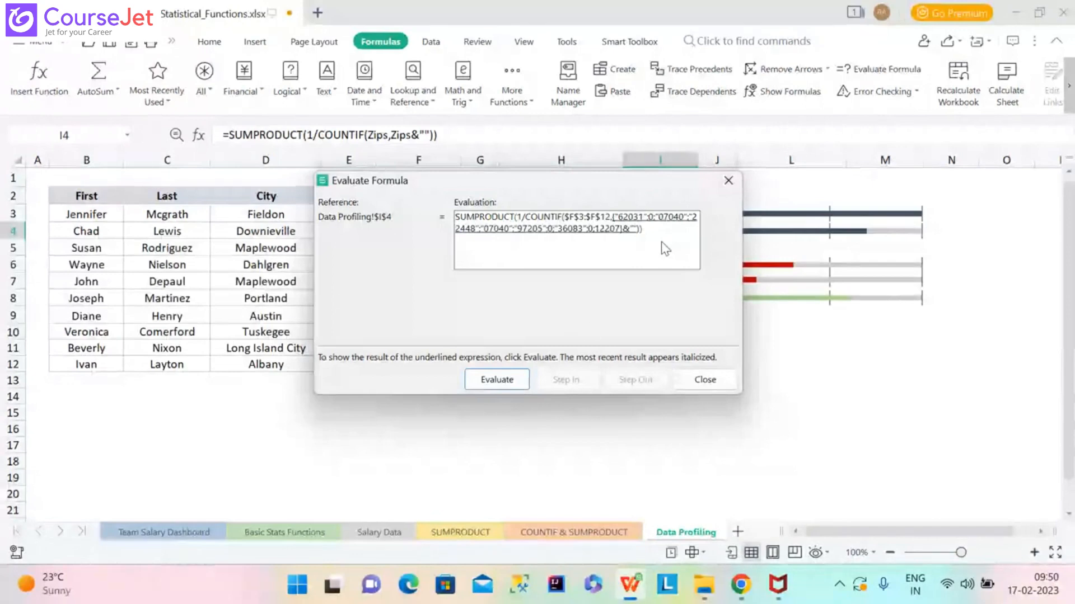
click(507, 380)
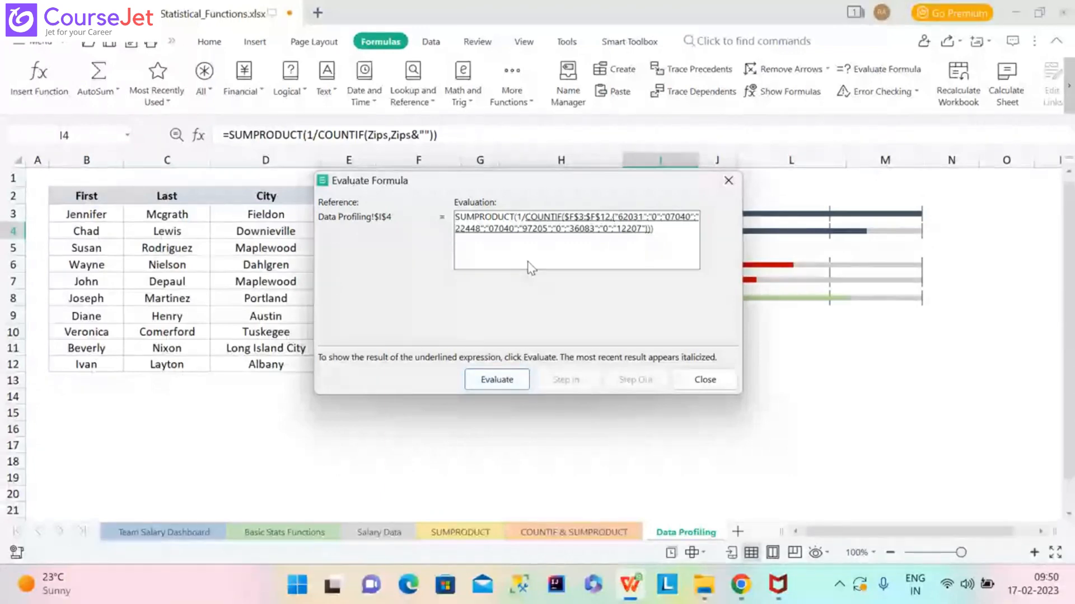
click(508, 379)
click(508, 379)
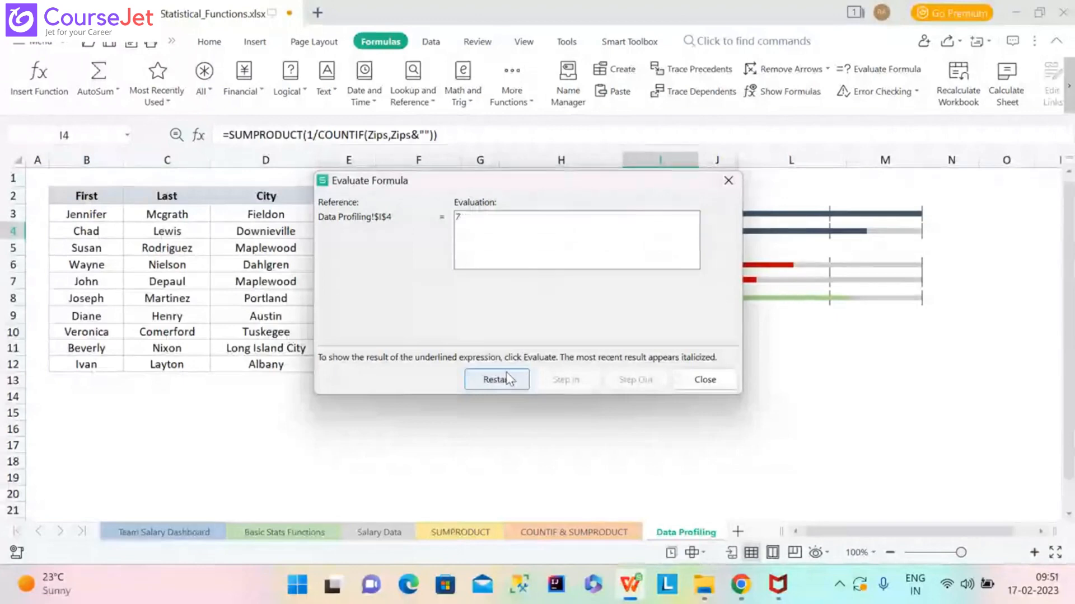
click(508, 379)
Repeat the evaluation through to 7 and restart it once more.
click(508, 379)
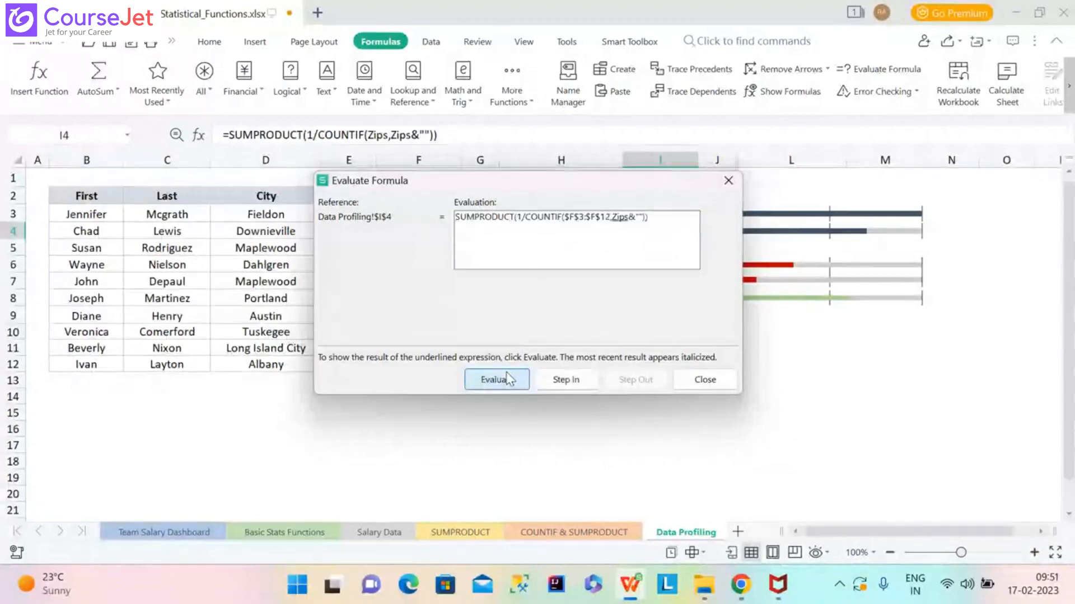
click(508, 379)
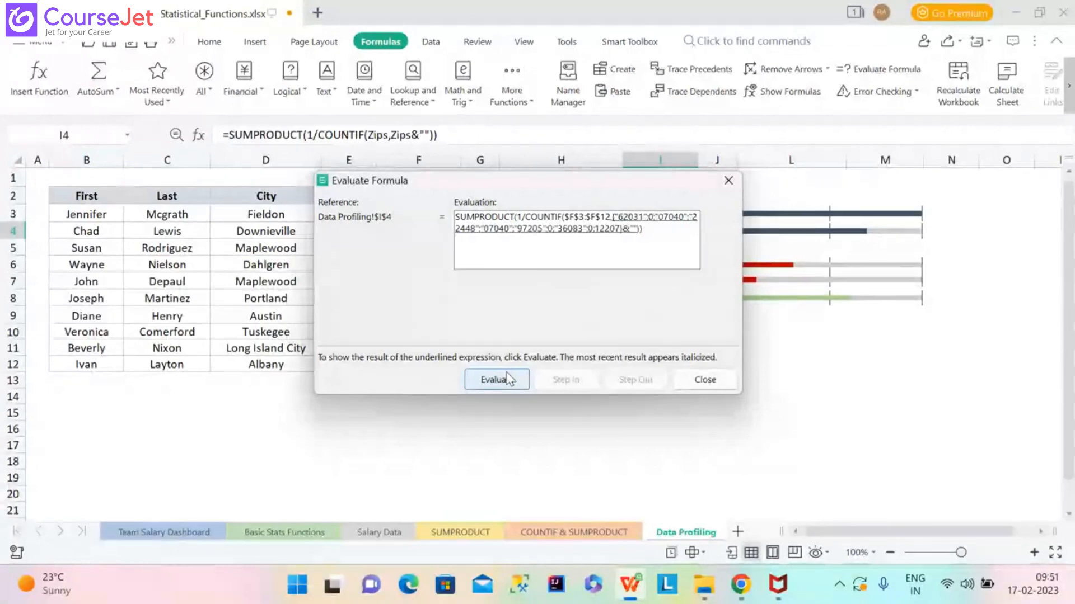
click(508, 379)
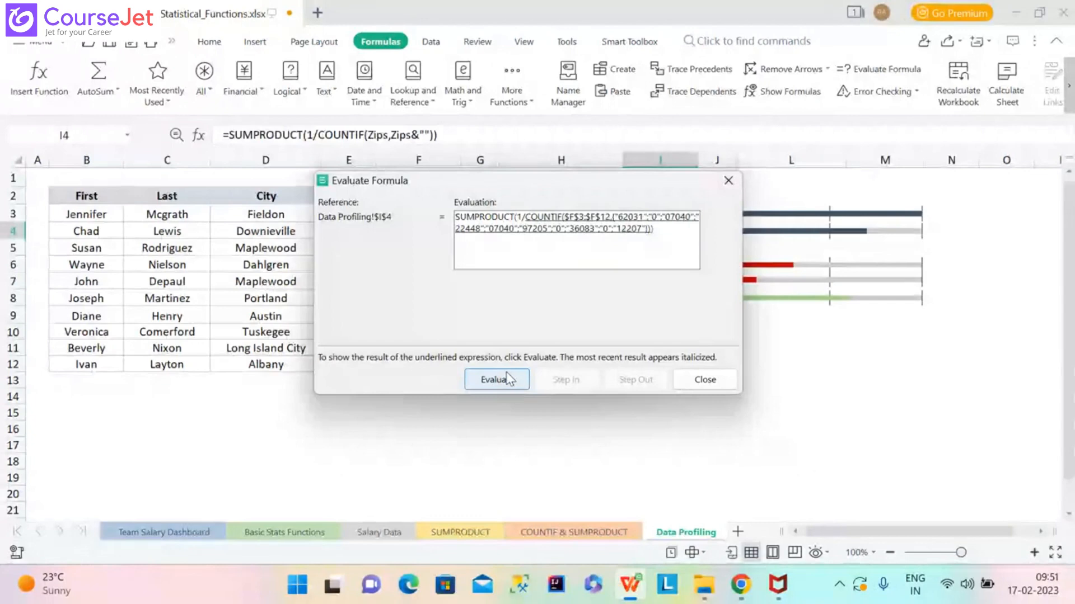
click(508, 379)
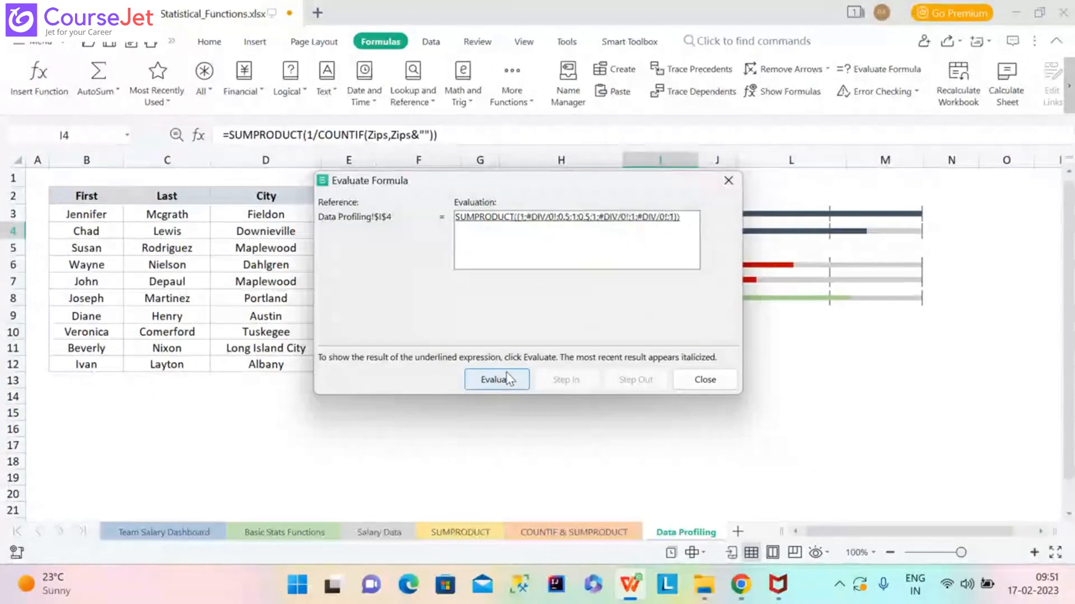
click(508, 379)
click(509, 379)
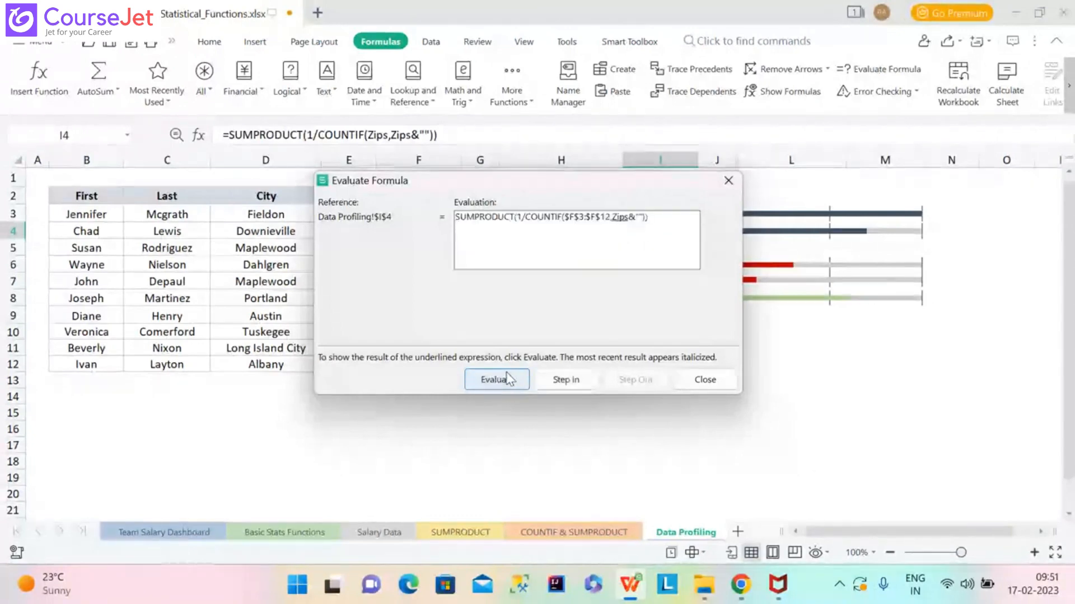
Evaluate the zip array, text conversion, COUNTIF counts and 1/ division to 7, then close.
click(508, 378)
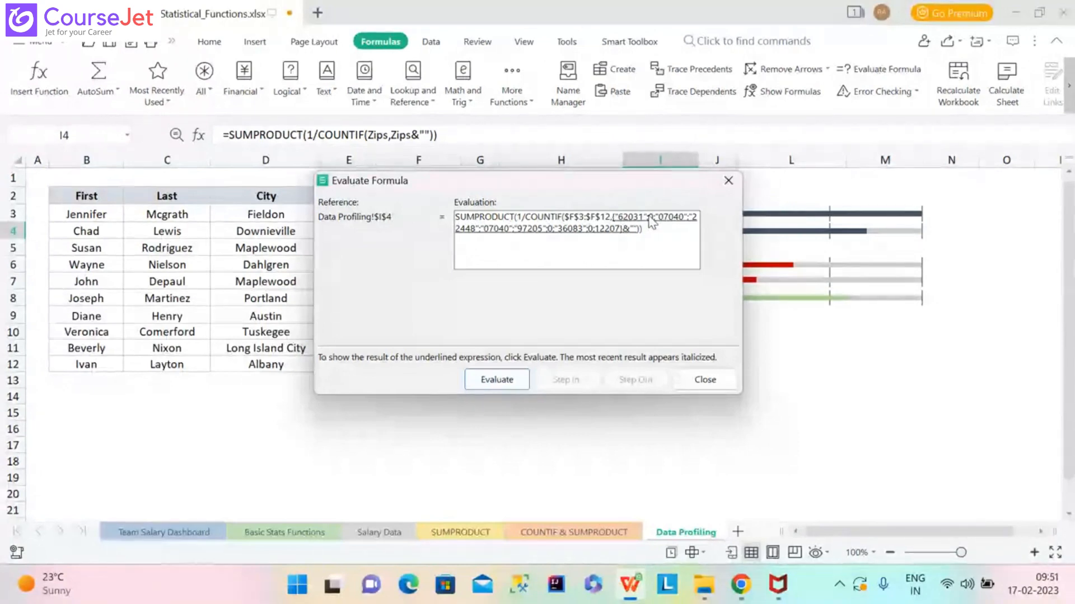
click(493, 378)
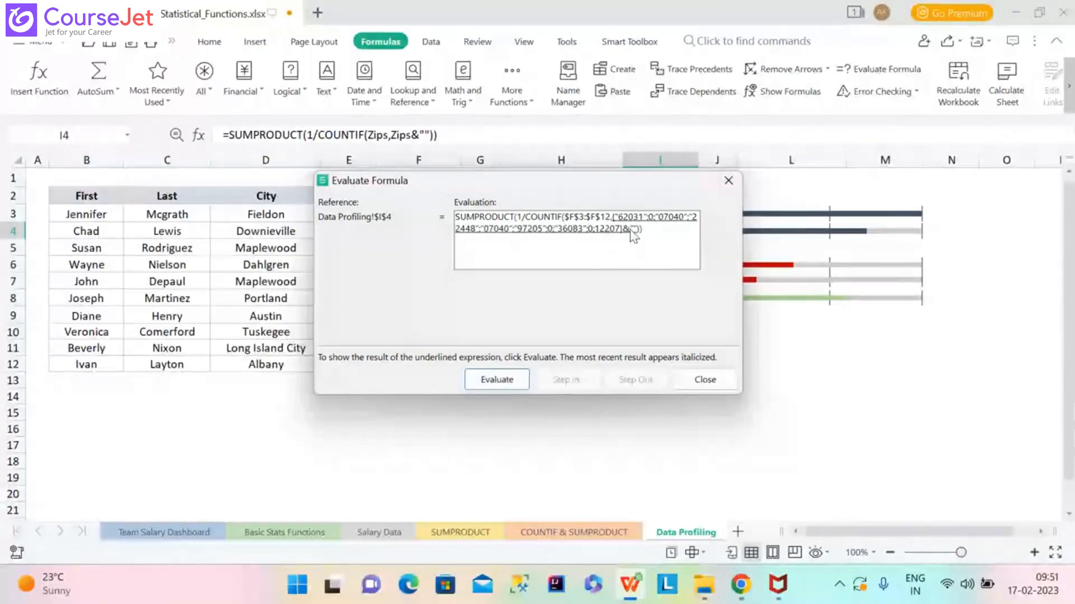
click(497, 378)
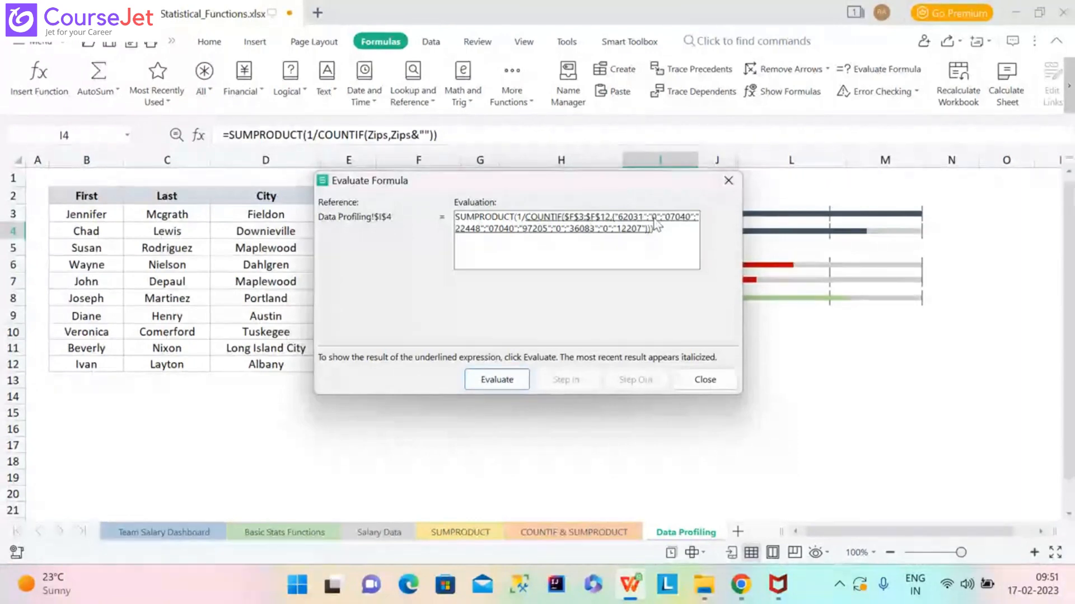
click(480, 382)
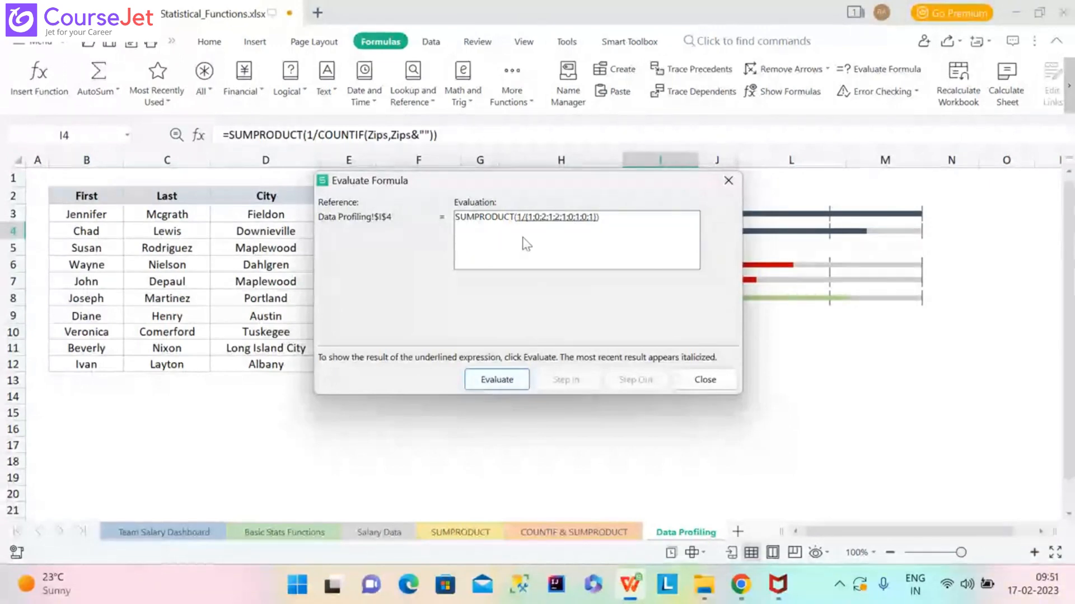
click(497, 381)
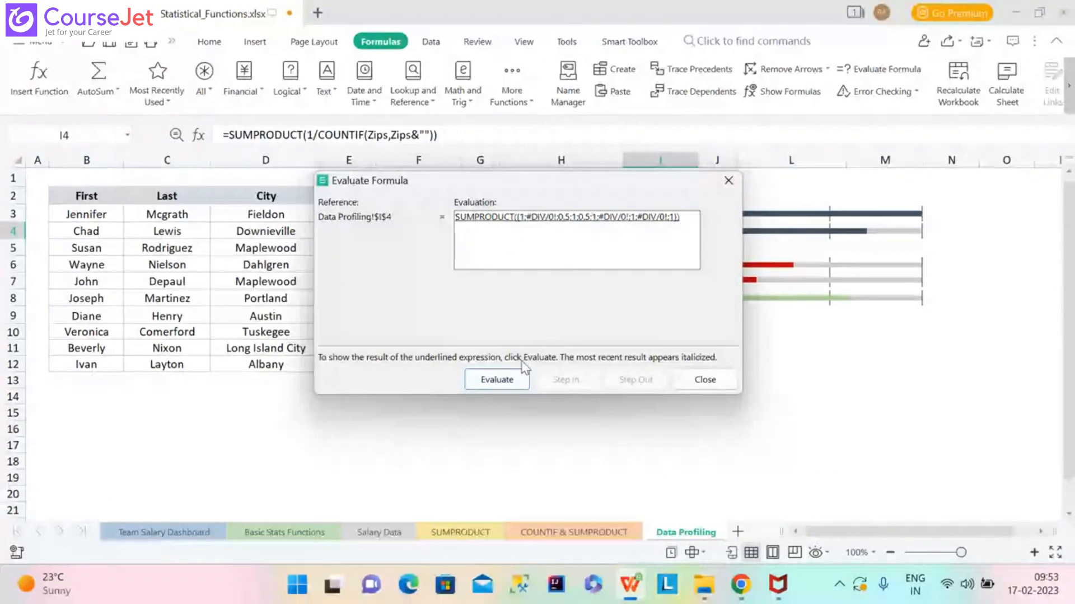
click(508, 375)
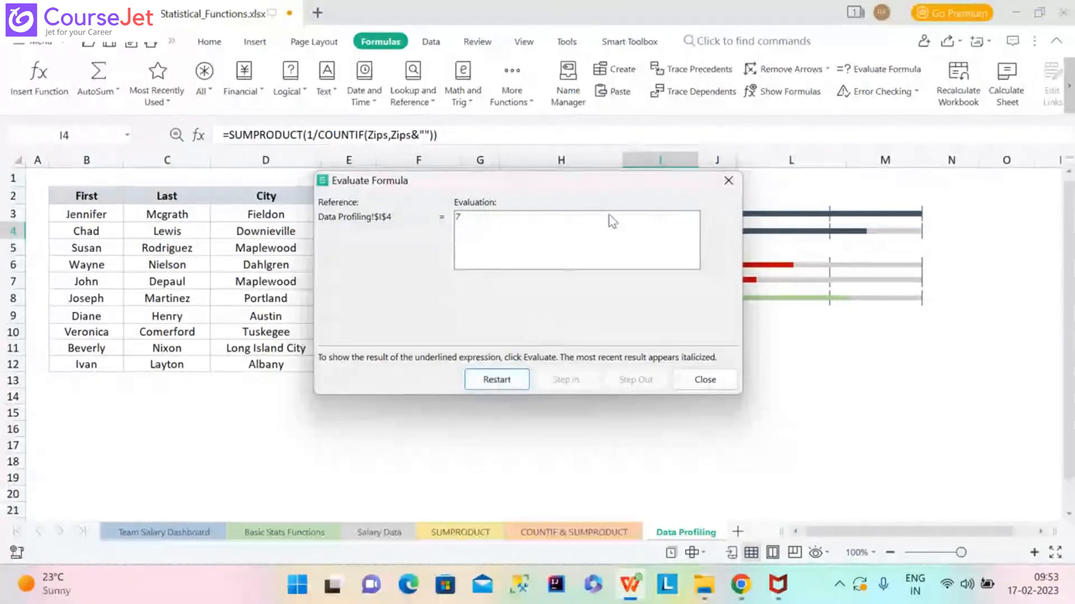
click(723, 186)
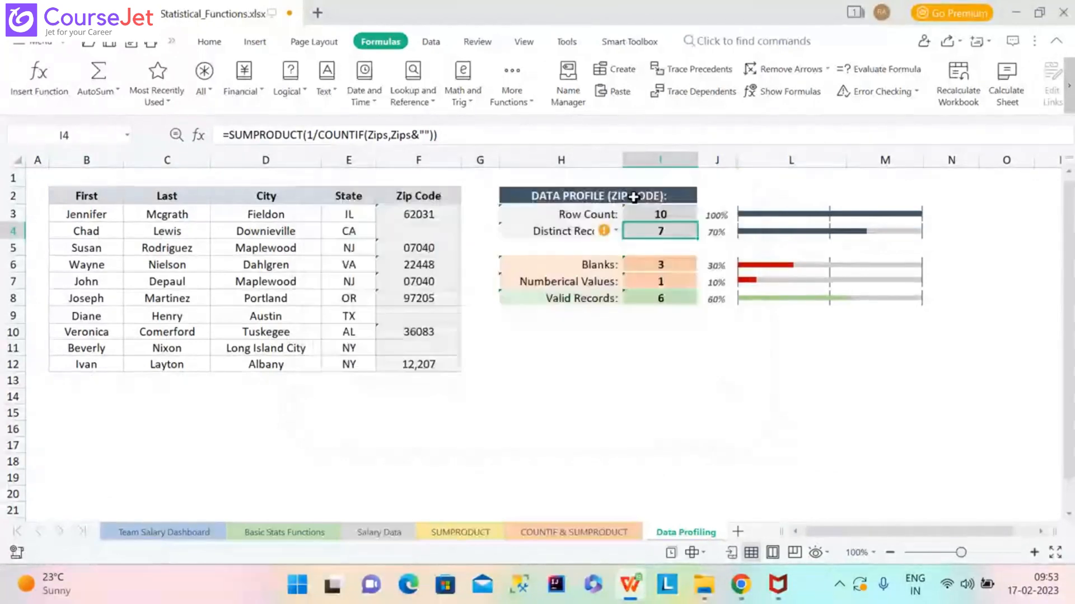
Delete &"" from I4's COUNTIF criteria, reverting to =SUMPRODUCT(1/COUNTIF(Zips,Zips)) with #DIV/0!
click(429, 134)
text())
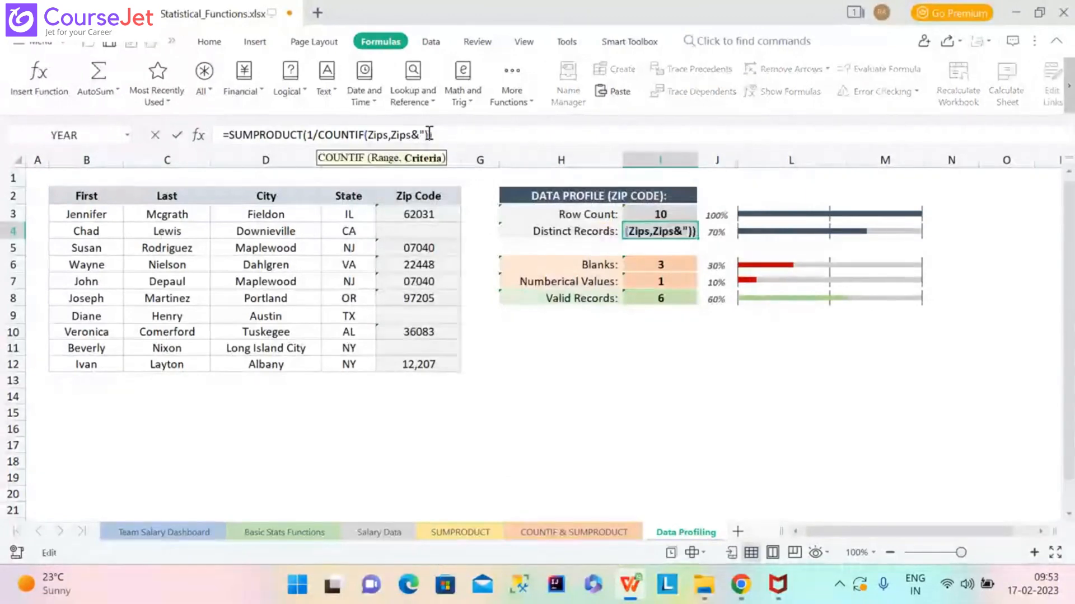
key(BackSpace)
key(BackSpace)
key(BackSpace)
key(BackSpace)
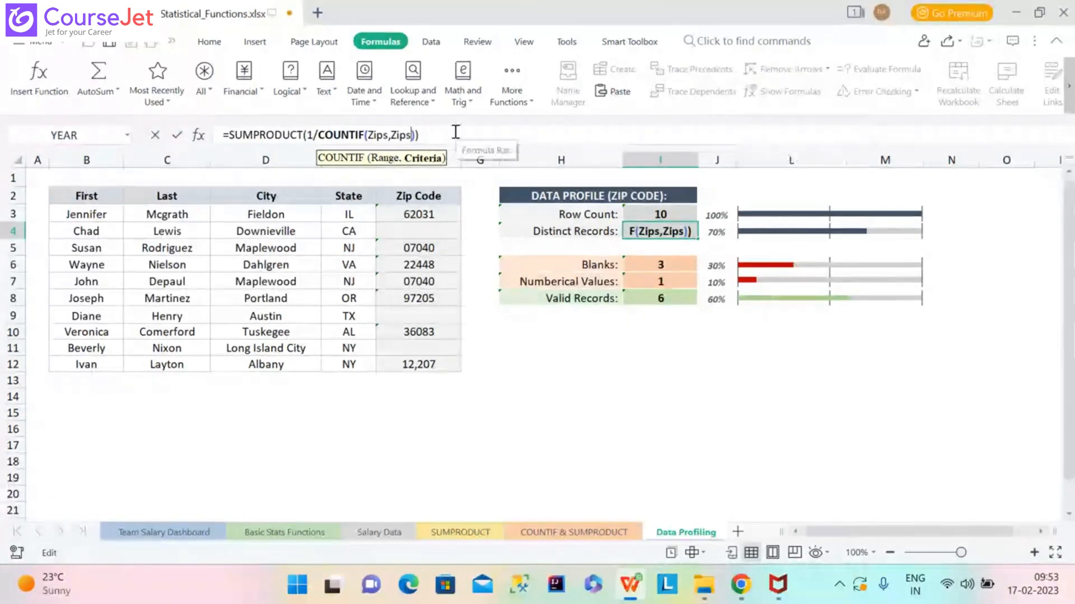
click(428, 140)
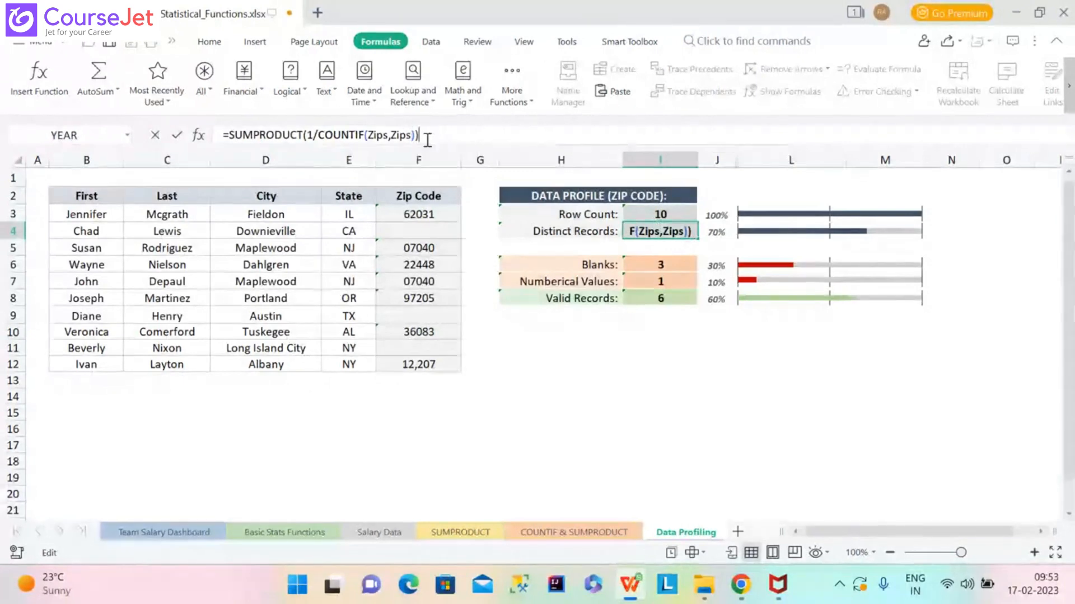
key(Return)
click(651, 233)
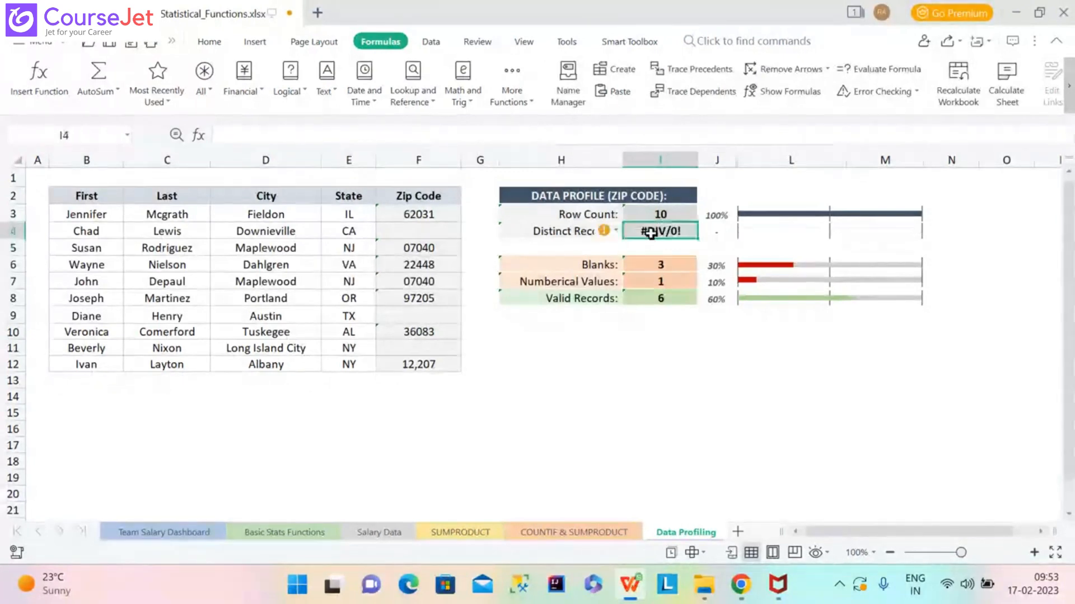
click(879, 70)
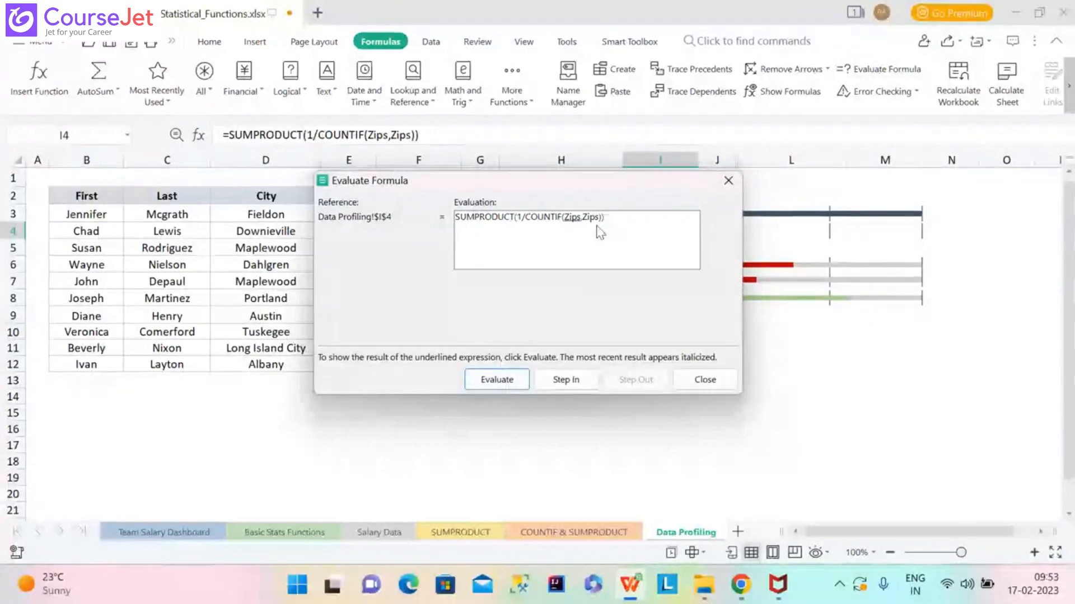
click(497, 380)
click(497, 380)
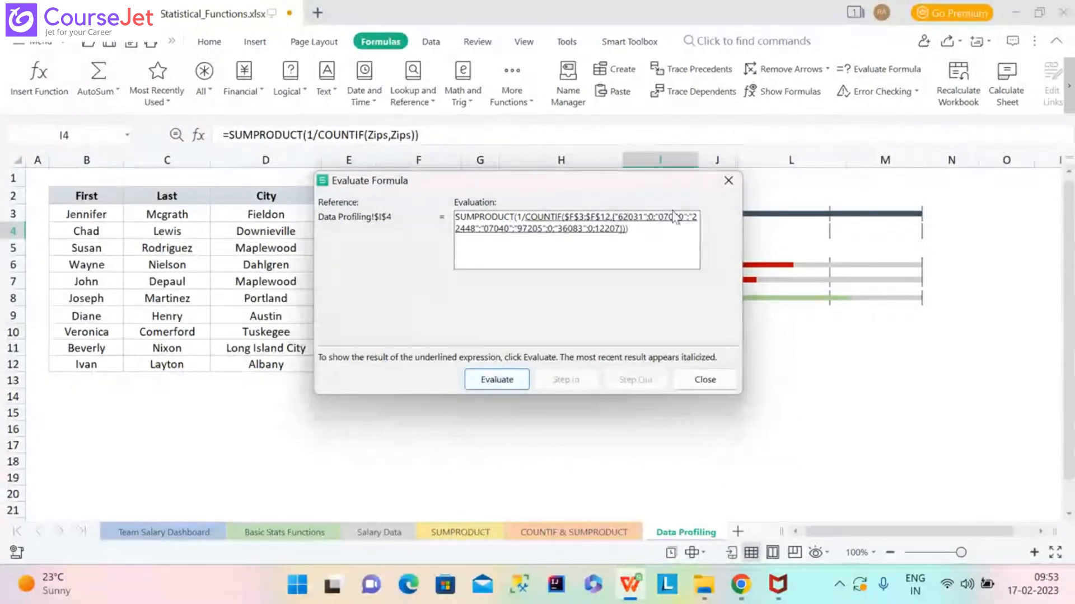
click(497, 380)
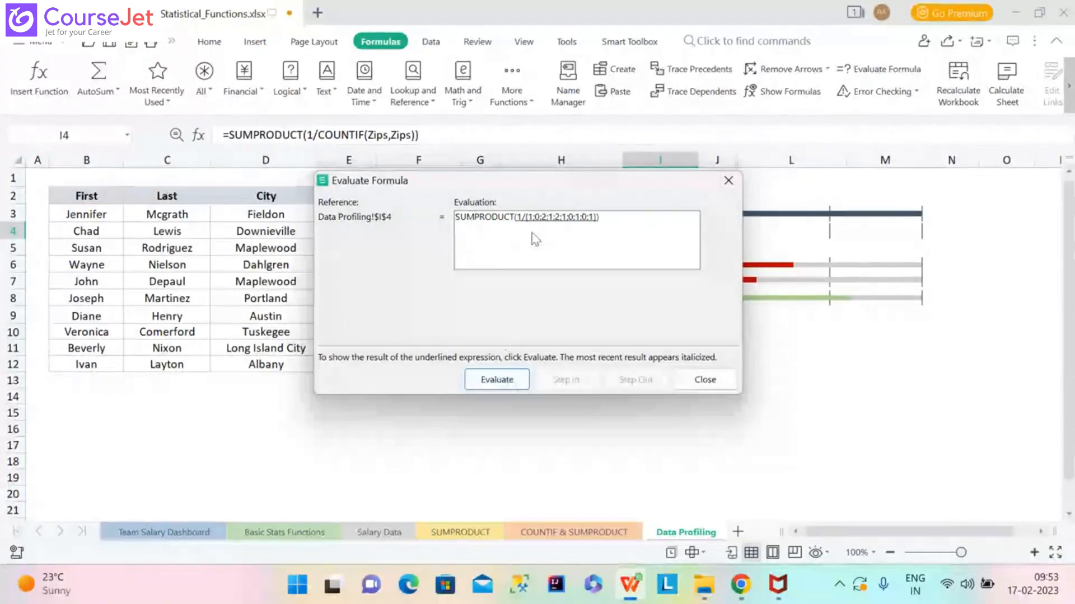
click(498, 381)
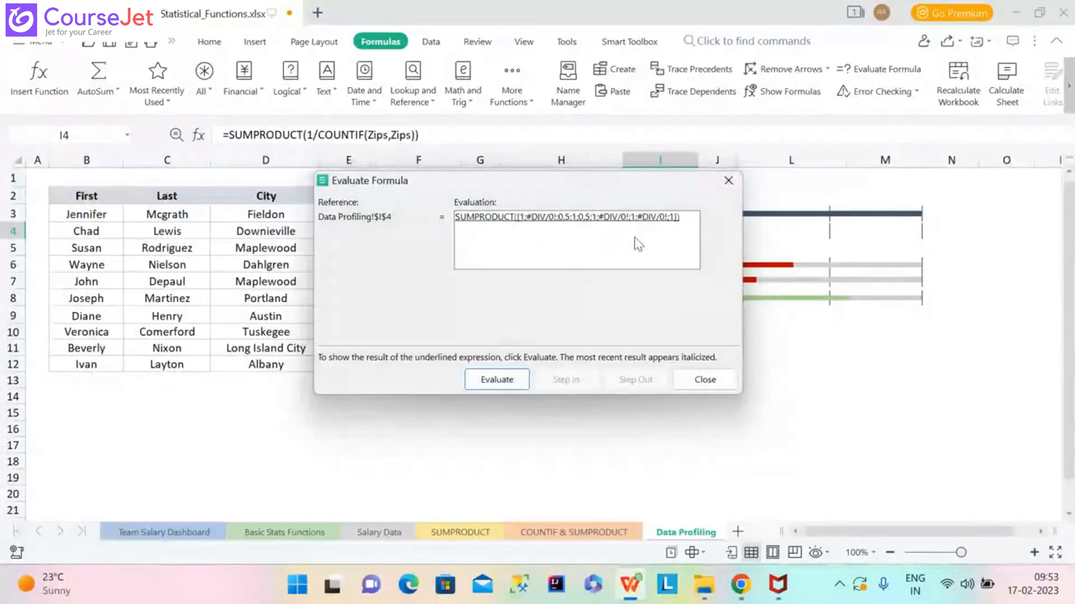
click(497, 378)
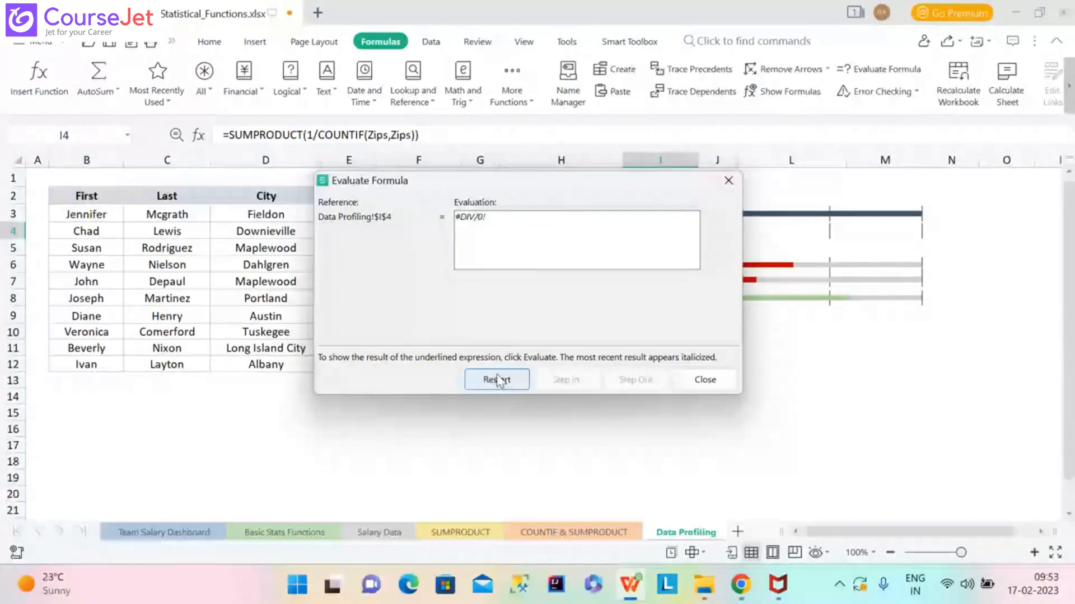
click(728, 181)
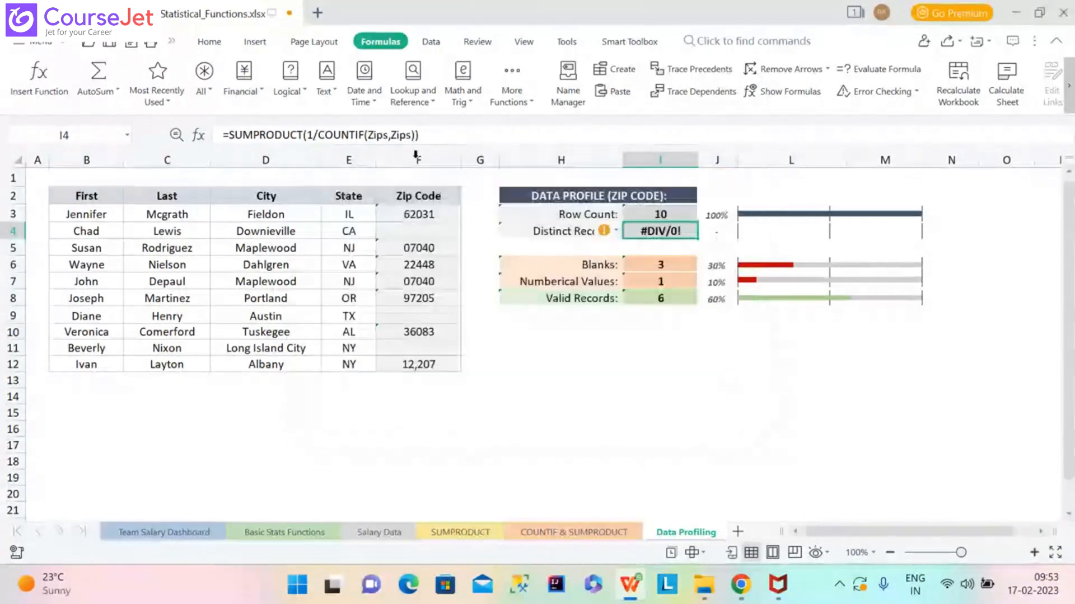
Re-add &"" after the second Zips in I4, giving 7 and a 70% bar.
click(412, 136)
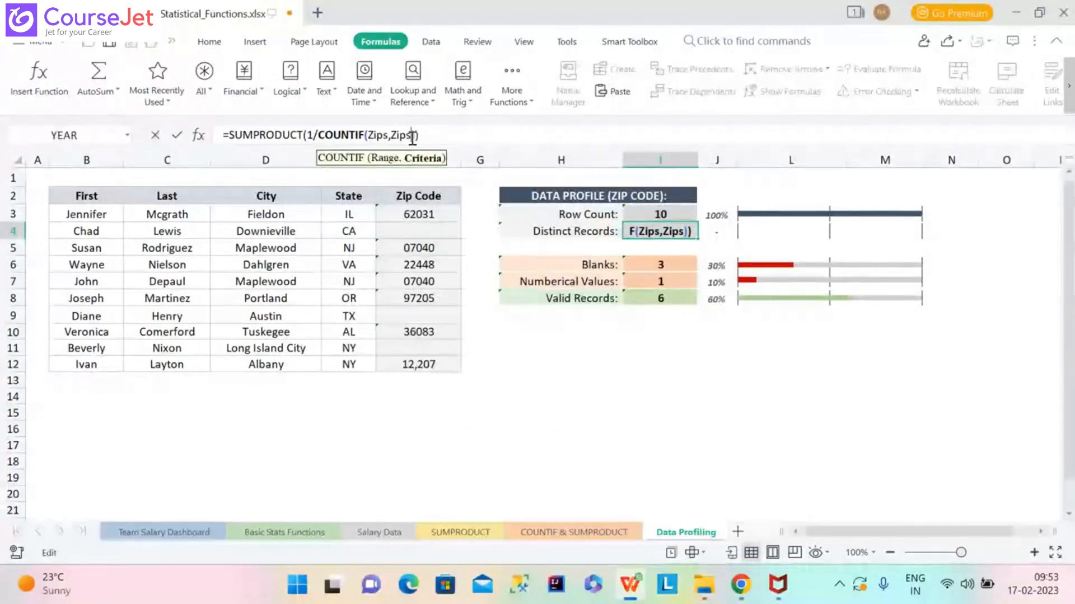
text(&)
text("")
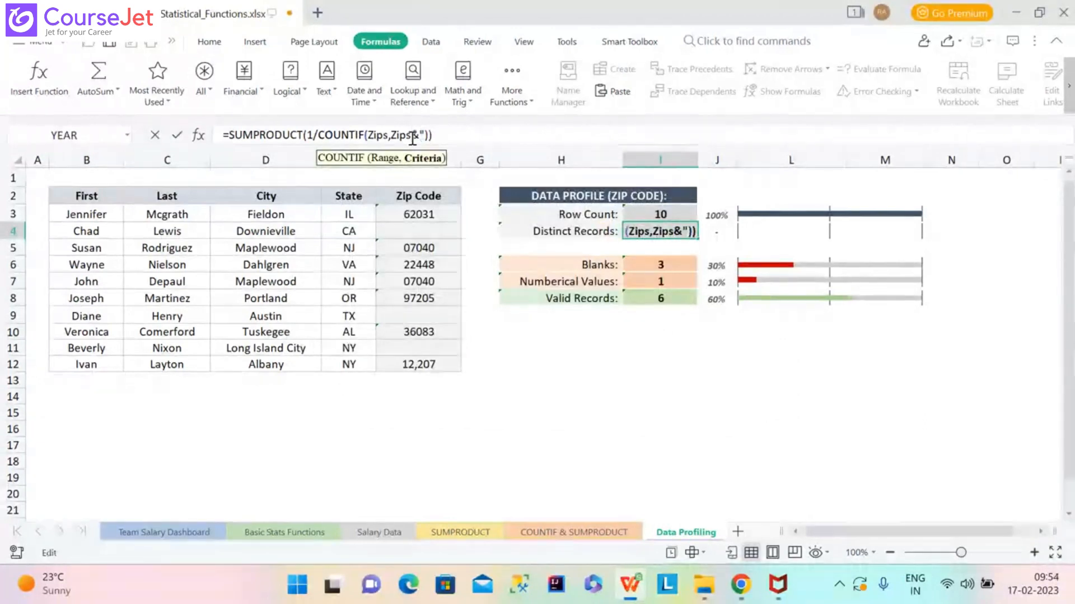
text(")
key(Return)
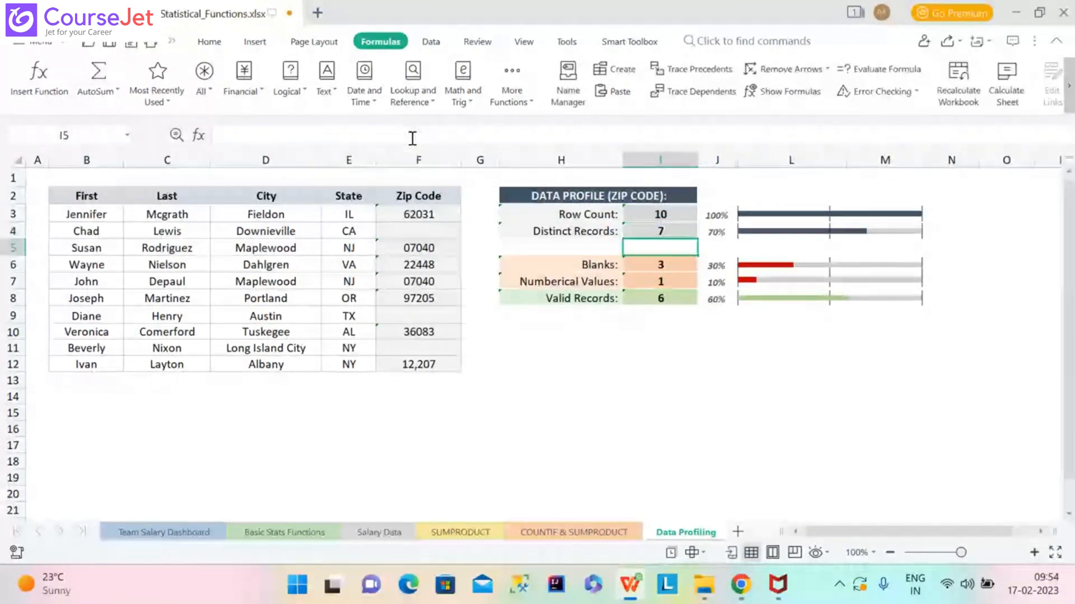
click(684, 227)
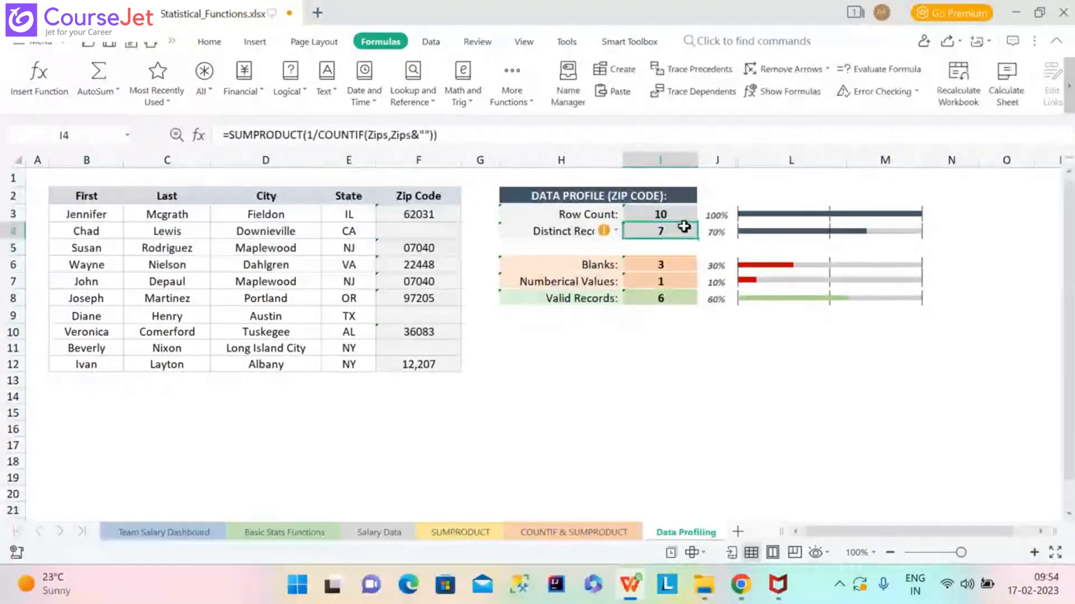
Evaluate the Distinct Records formula step by step: expand Zips, count each zip, divide, and sum to 7.
click(843, 71)
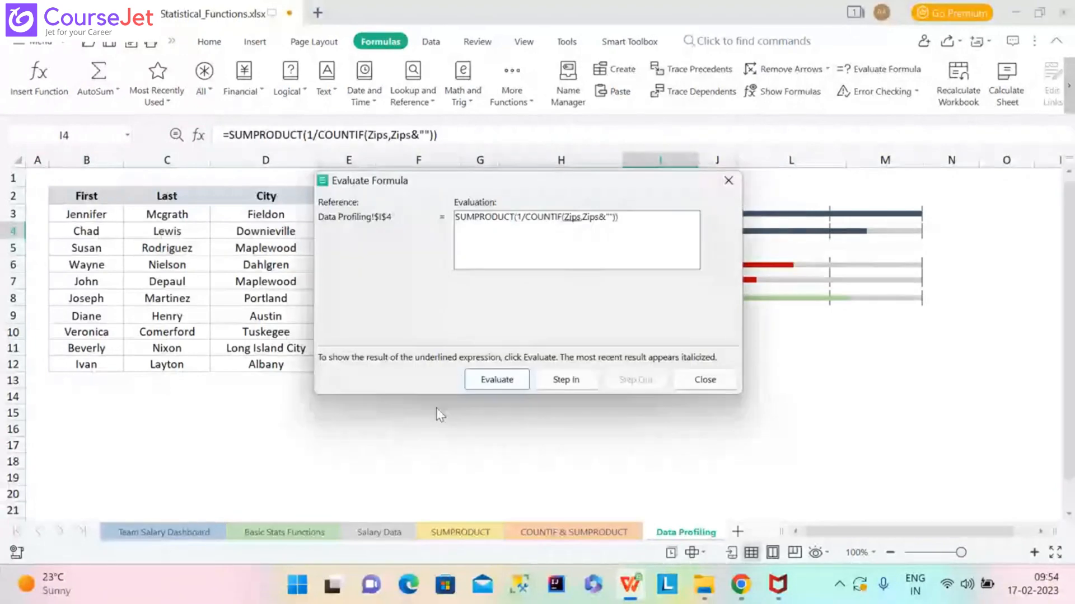
click(510, 382)
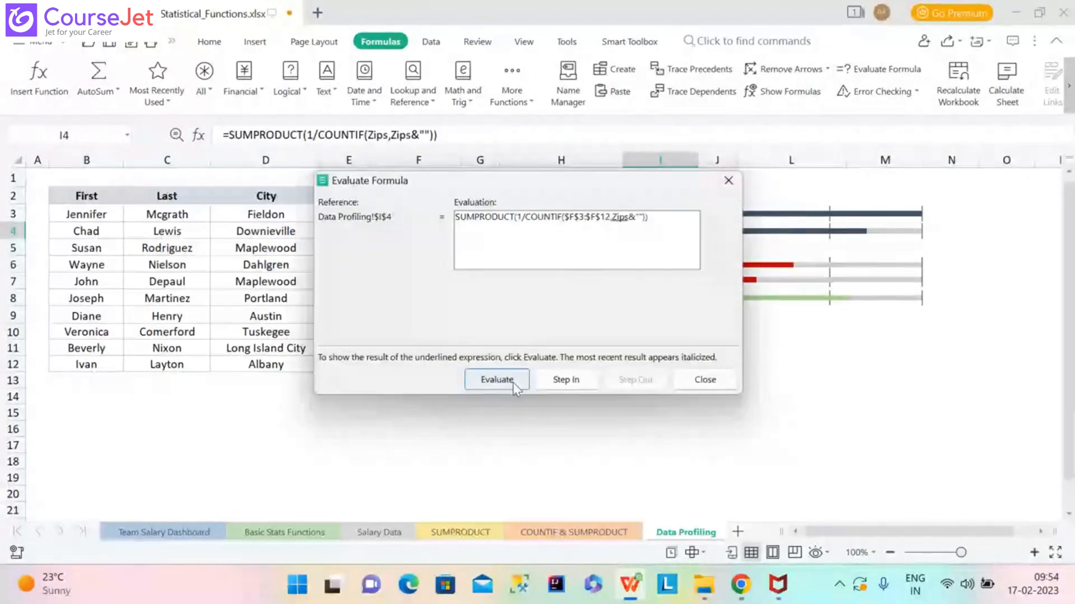
click(514, 384)
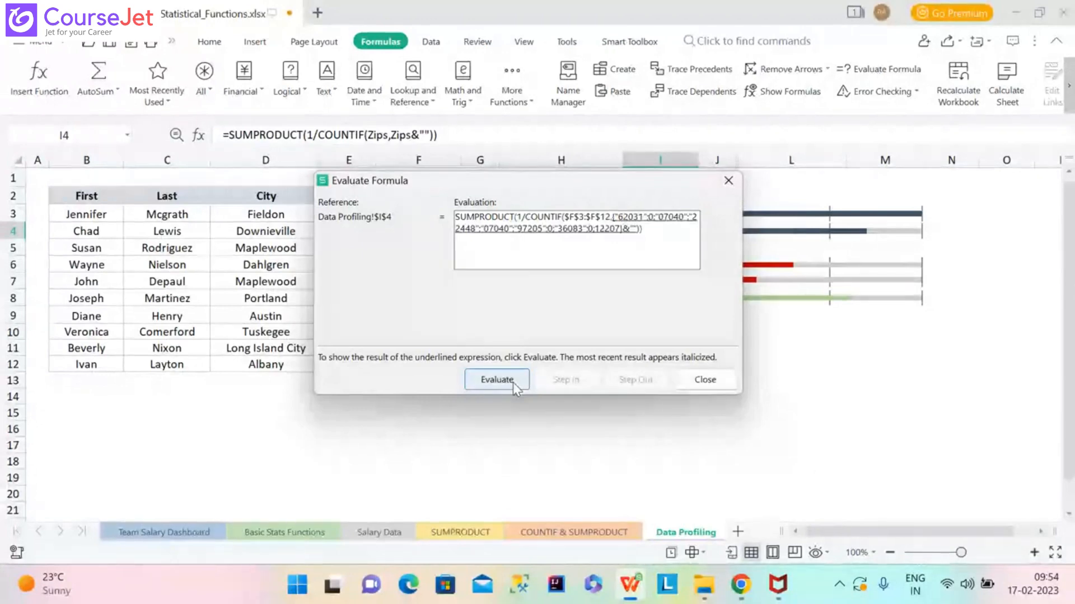
click(513, 382)
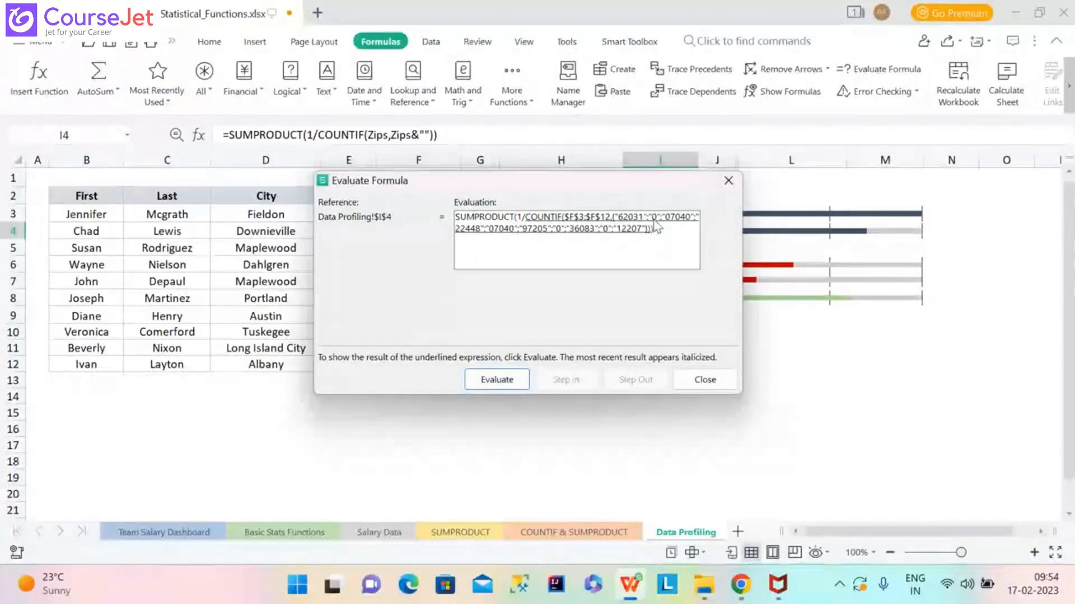
click(509, 383)
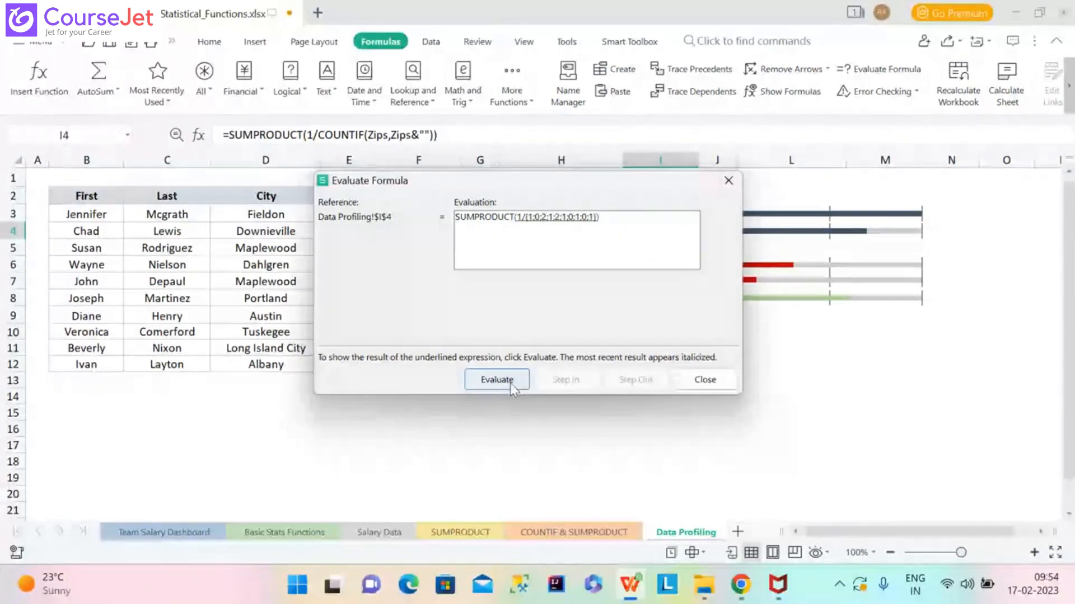
click(509, 383)
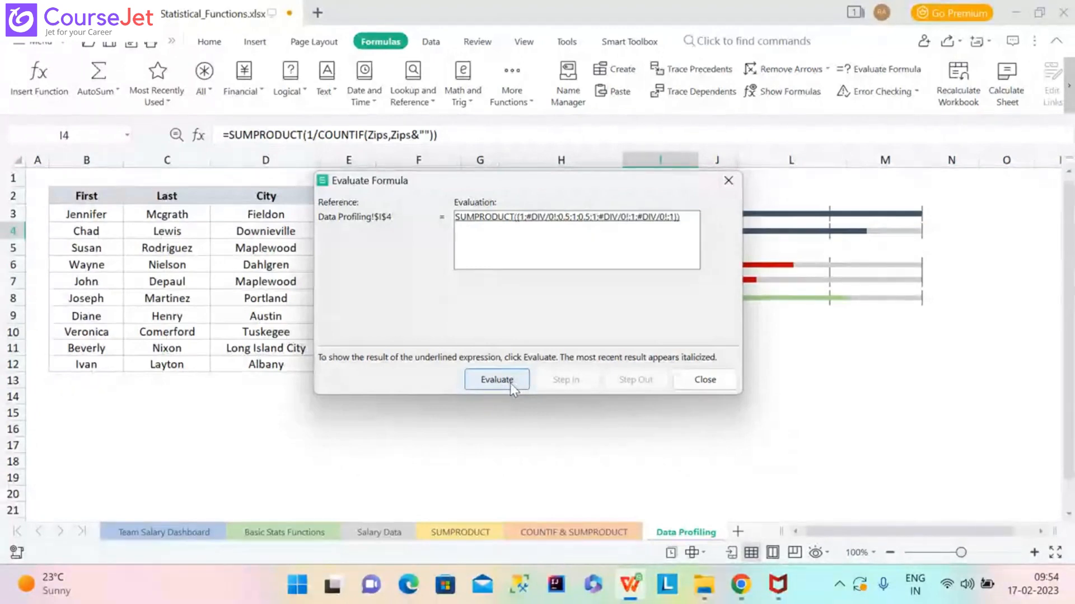
click(510, 383)
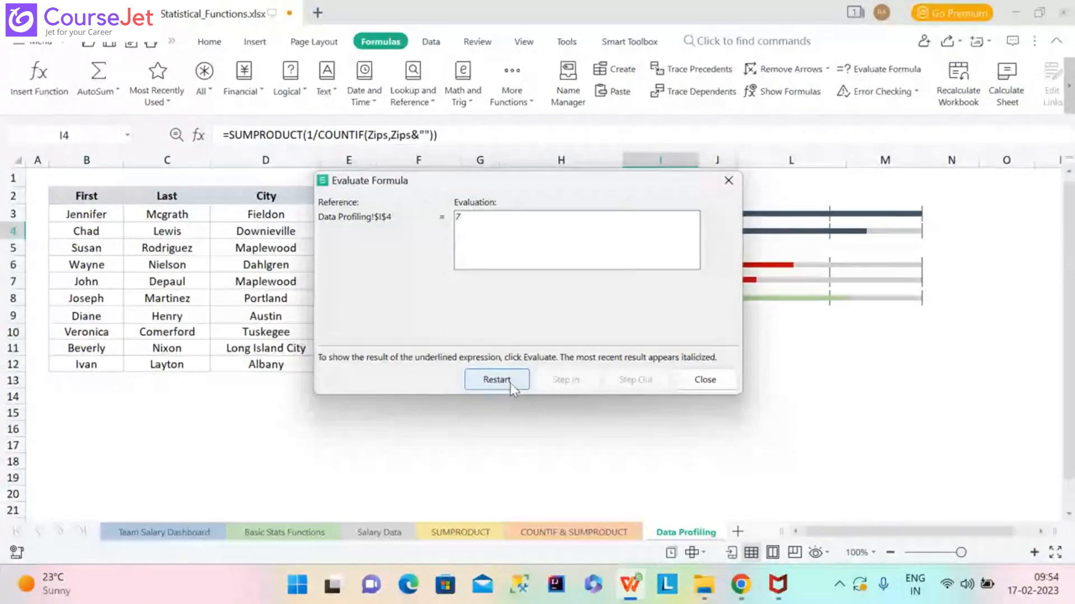
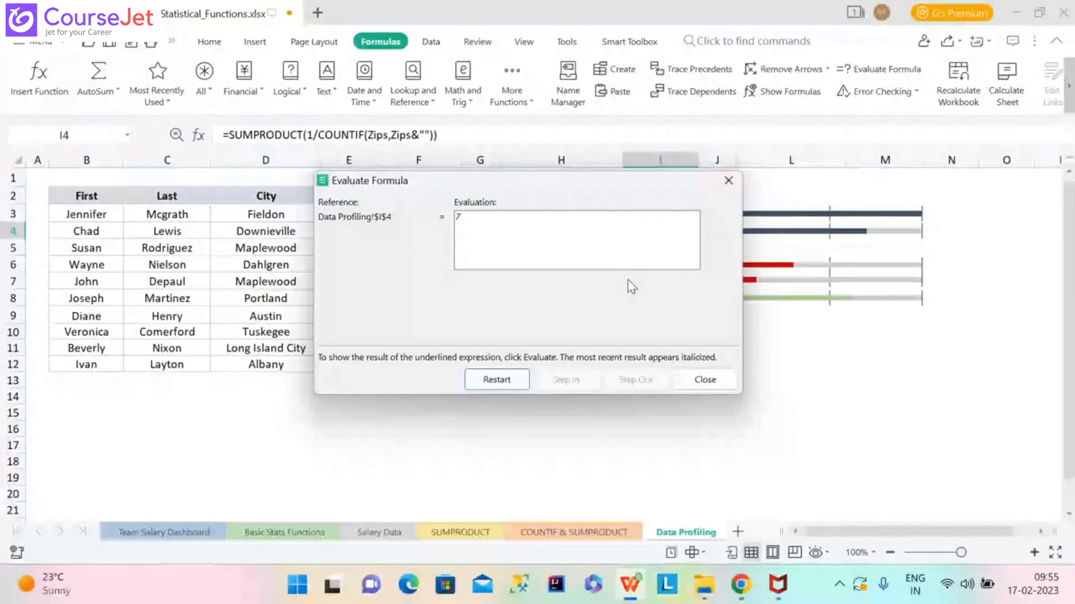
Dismiss the evaluation showing 7 and put I4's SUMPRODUCT formula into edit mode.
click(733, 182)
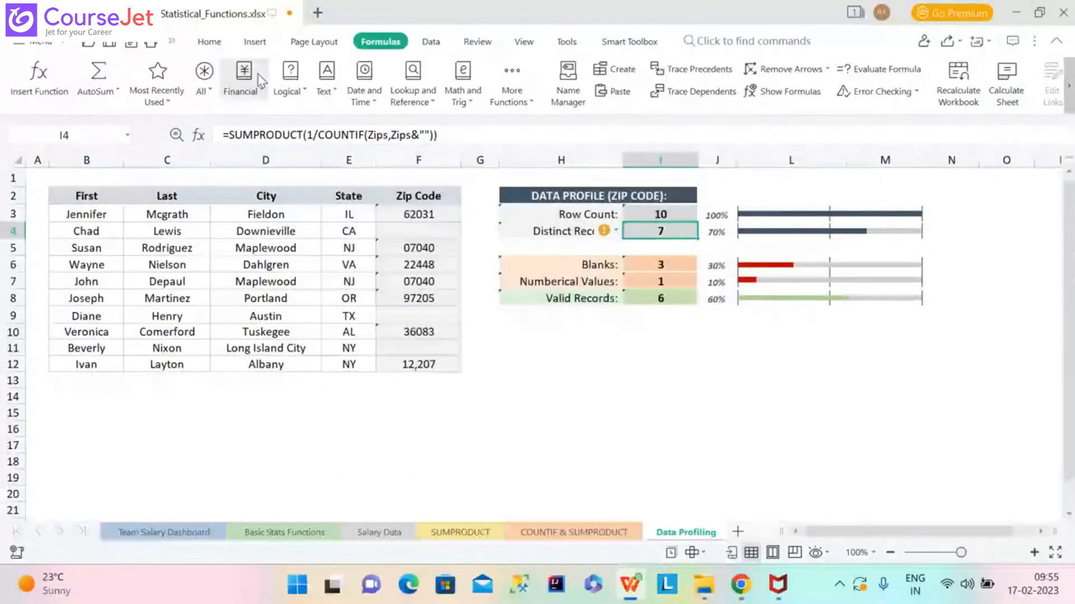
click(312, 137)
Replace the 1 numerator so I4 reads =SUMPRODUCT((Zips<>"")/COUNTIF(Zips,Zips&"")).
key(BackSpace)
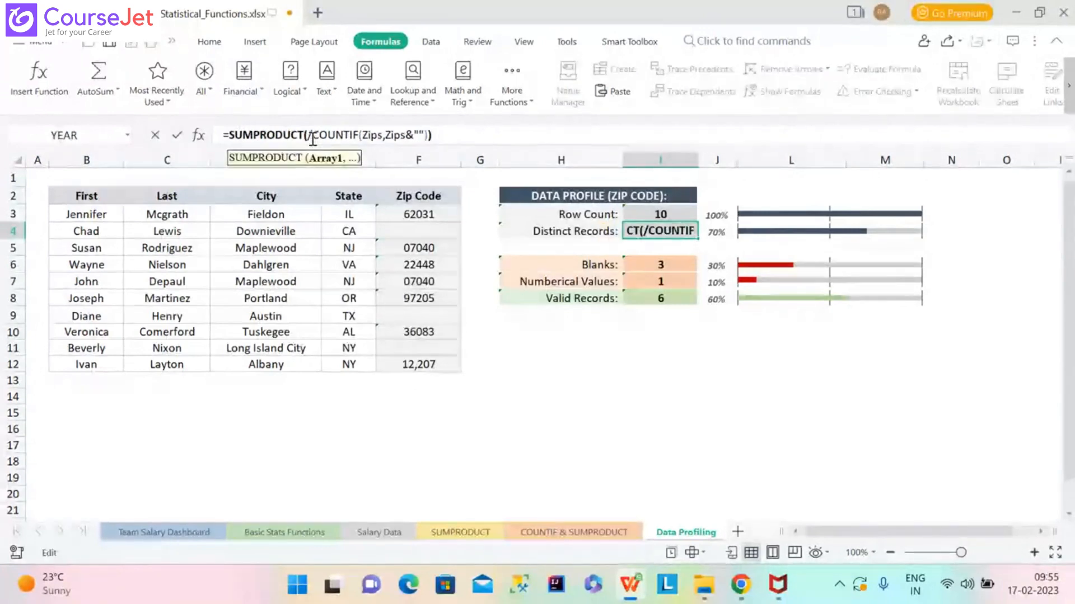
text(()
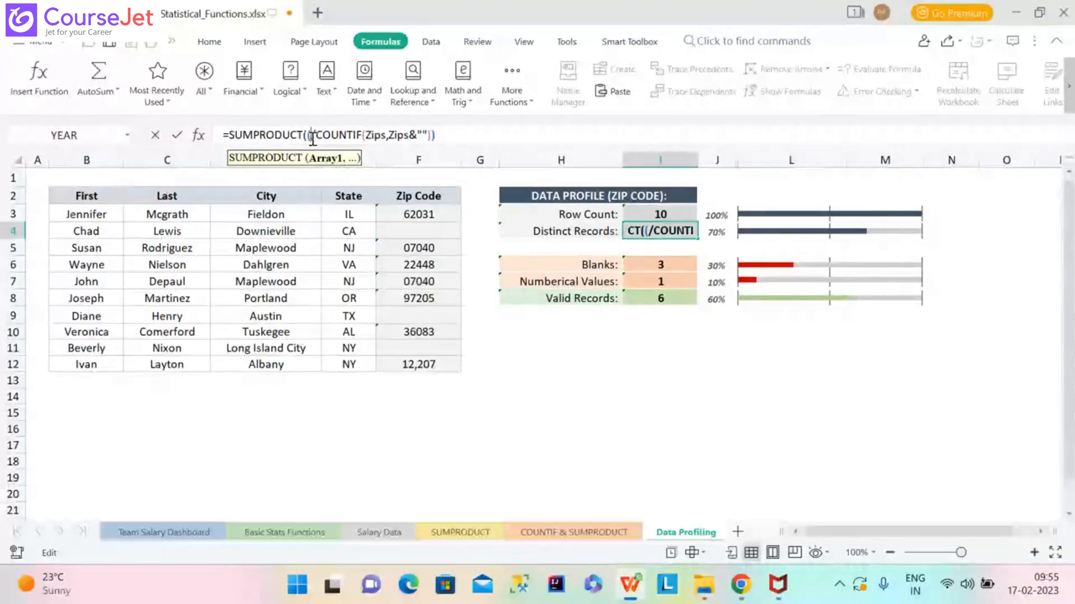
text(zIPS)
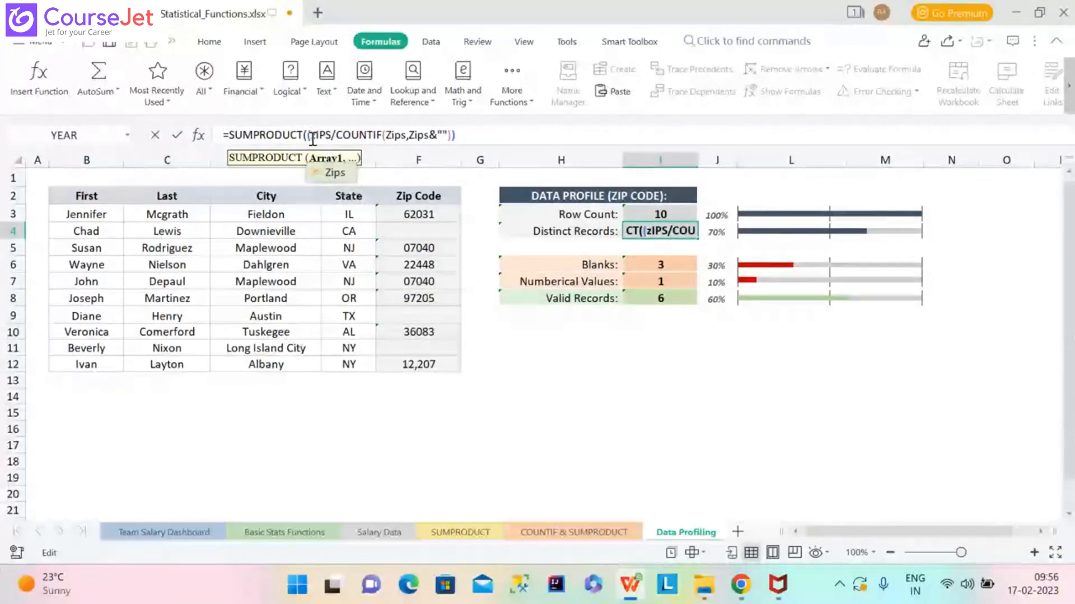
double_click(341, 176)
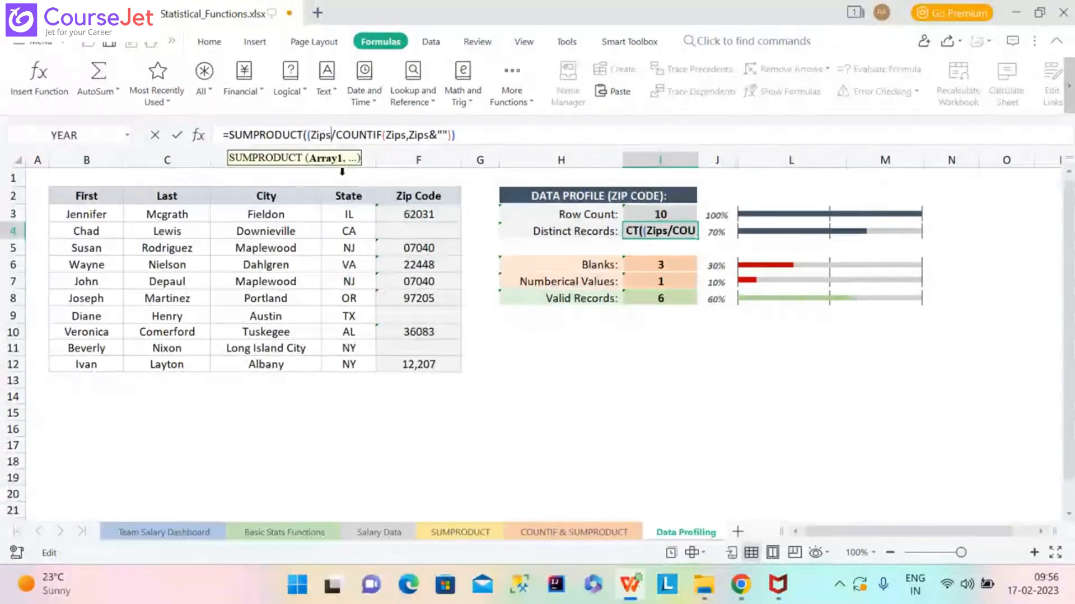
text(<>)
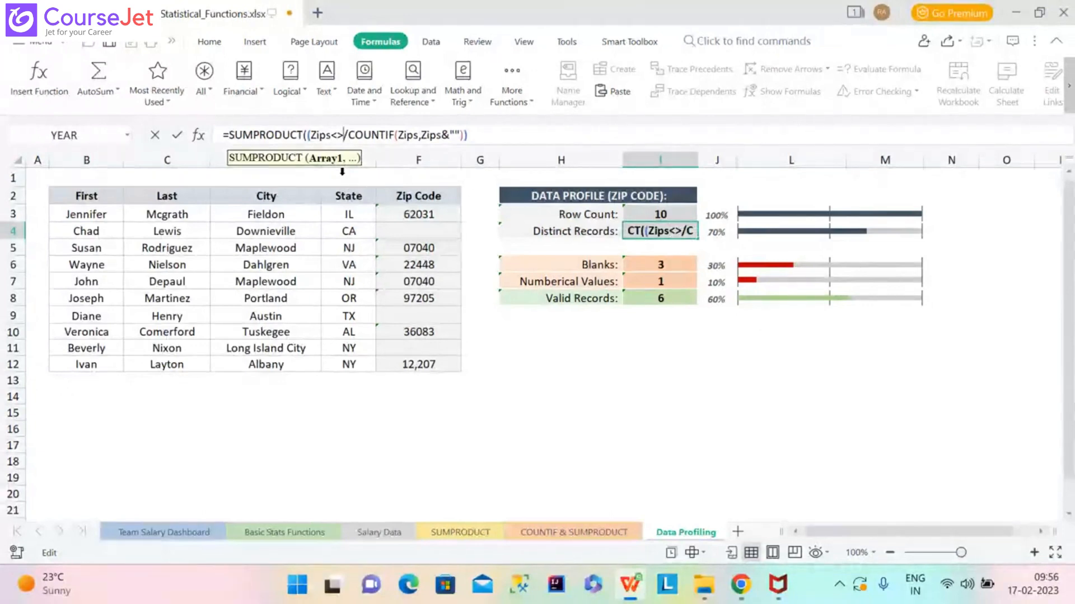
text("")
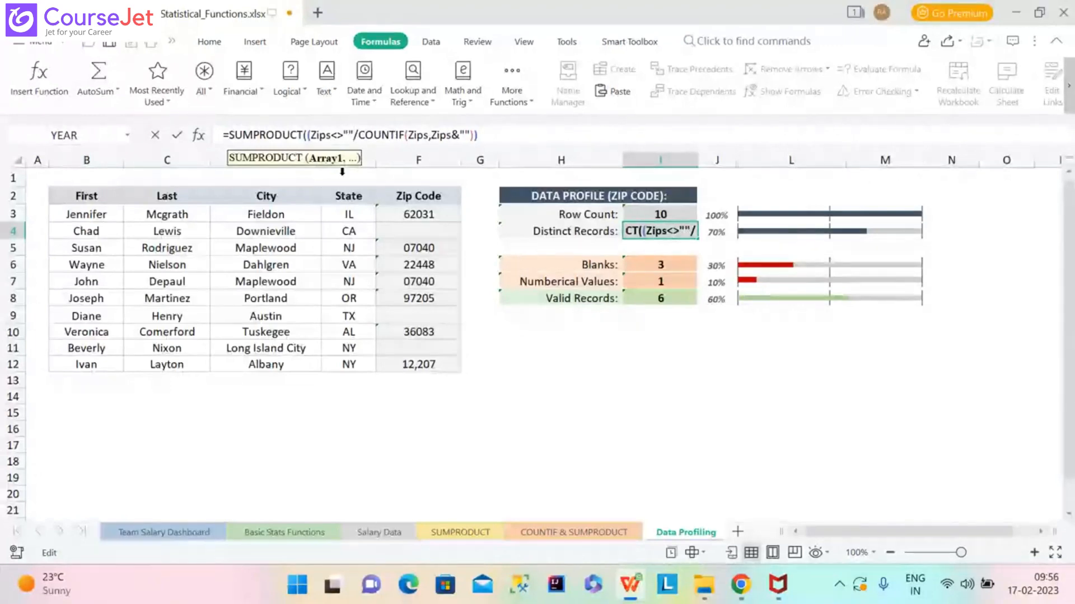
text())
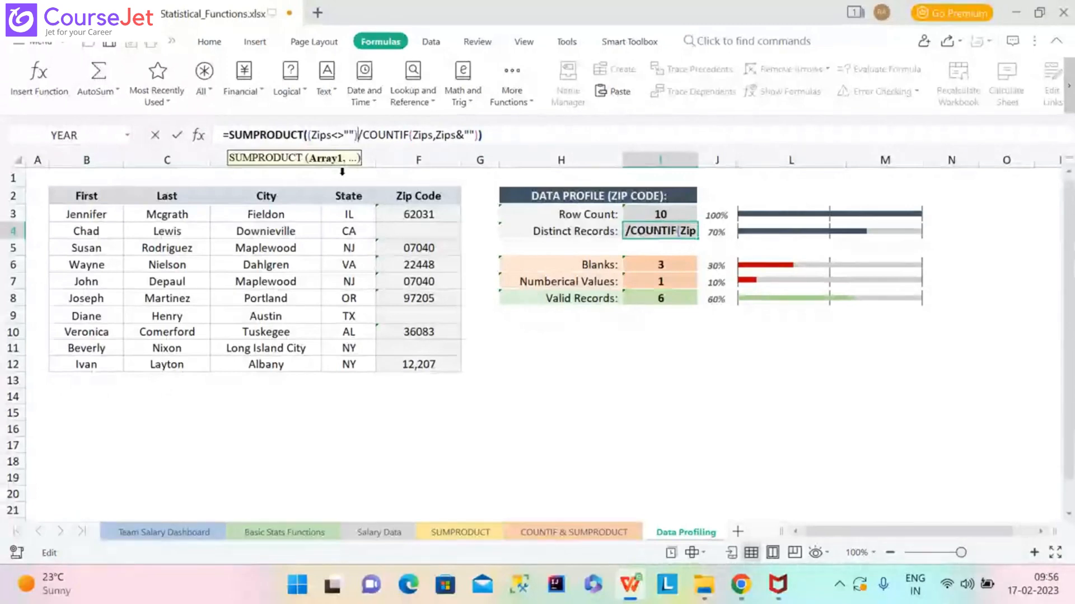
key(Return)
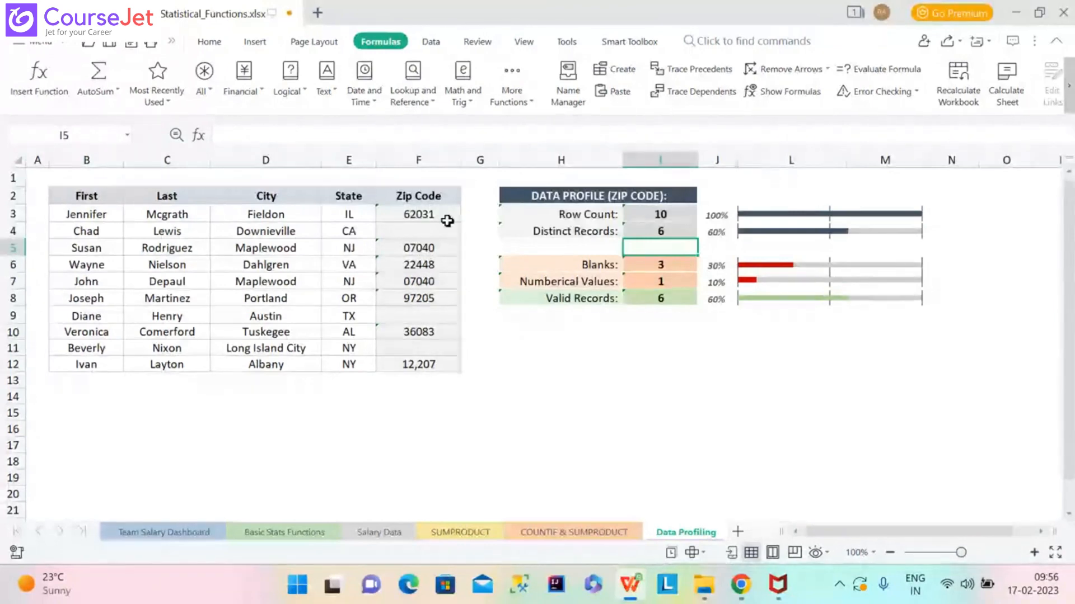
Start evaluating I4's formula step by step: expand Zips and compute the not-blank comparison.
click(678, 231)
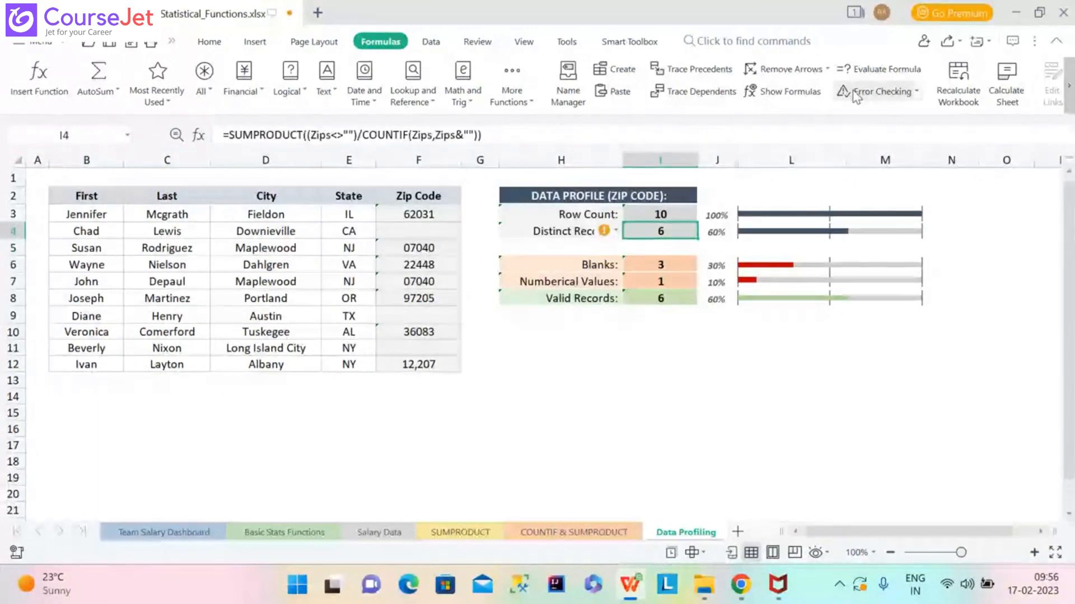
click(882, 69)
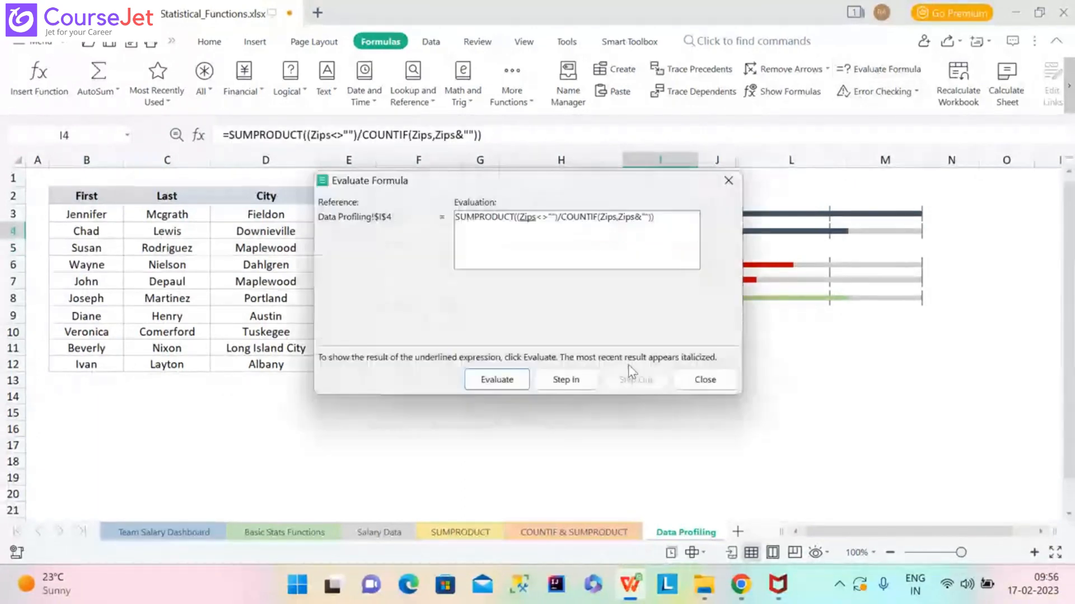
click(513, 384)
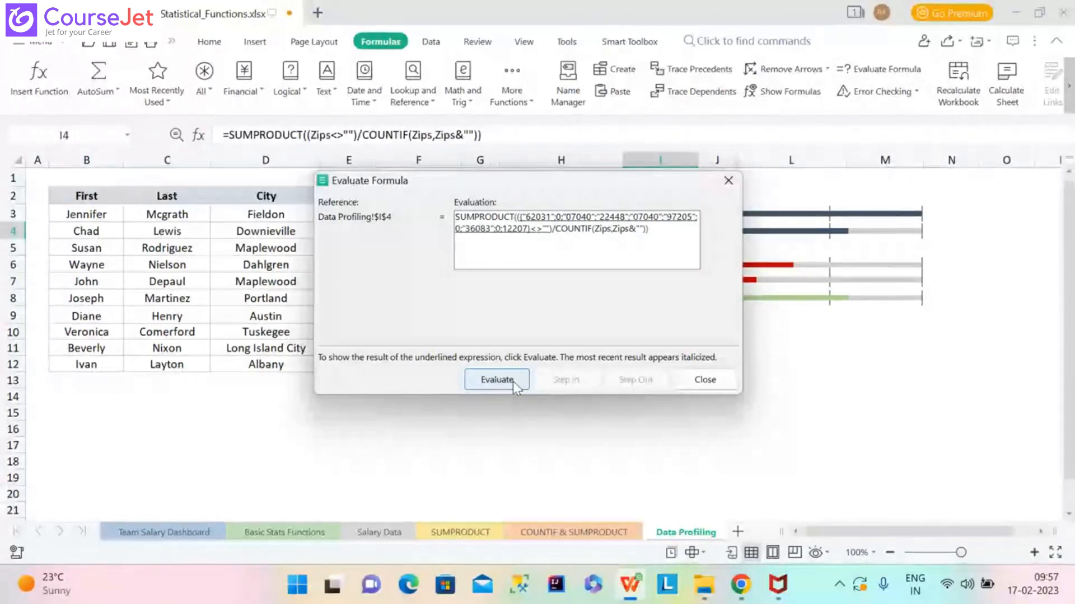
click(497, 380)
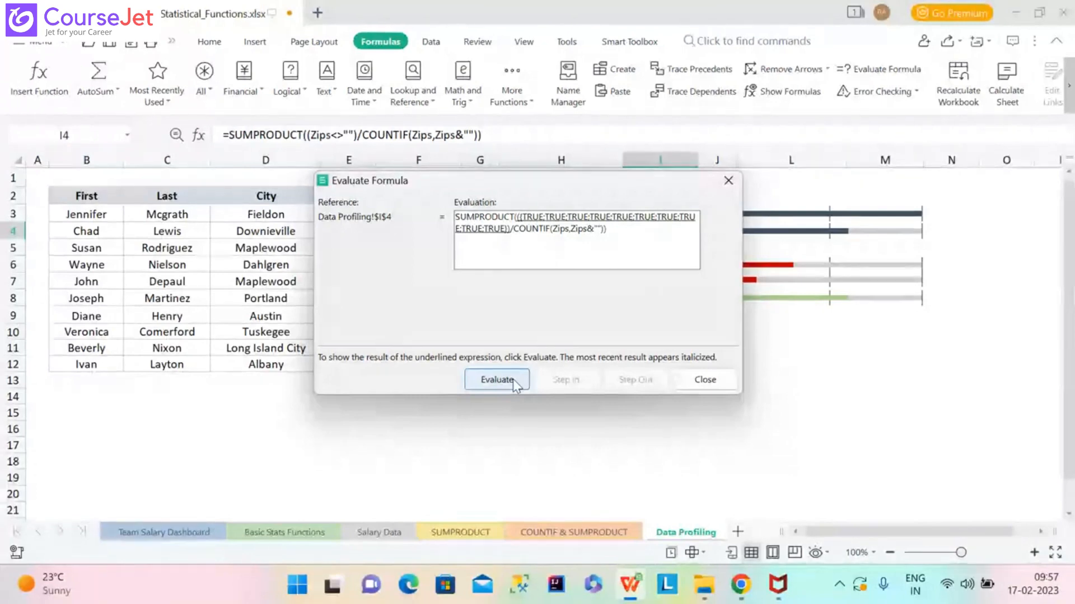
click(497, 380)
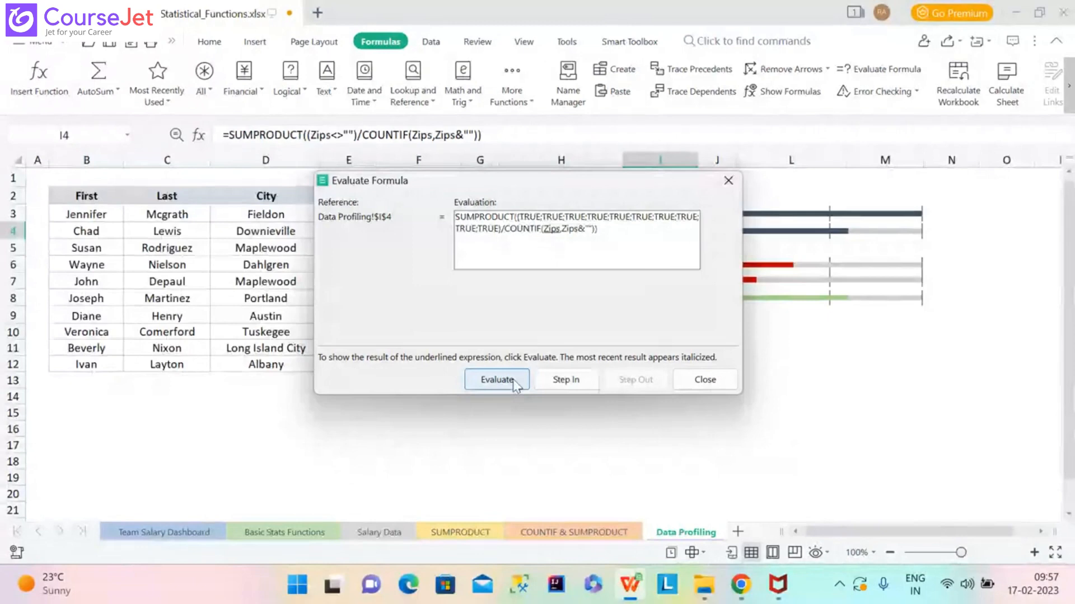
Evaluate the COUNTIF counts and per-row fractions until the result reaches 6.
click(514, 383)
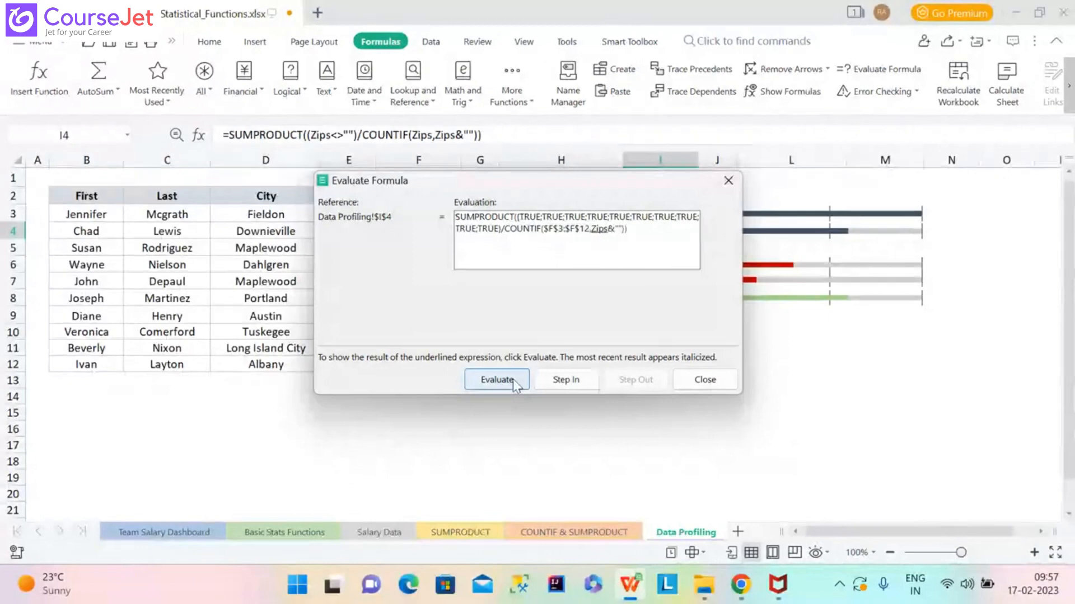
click(514, 384)
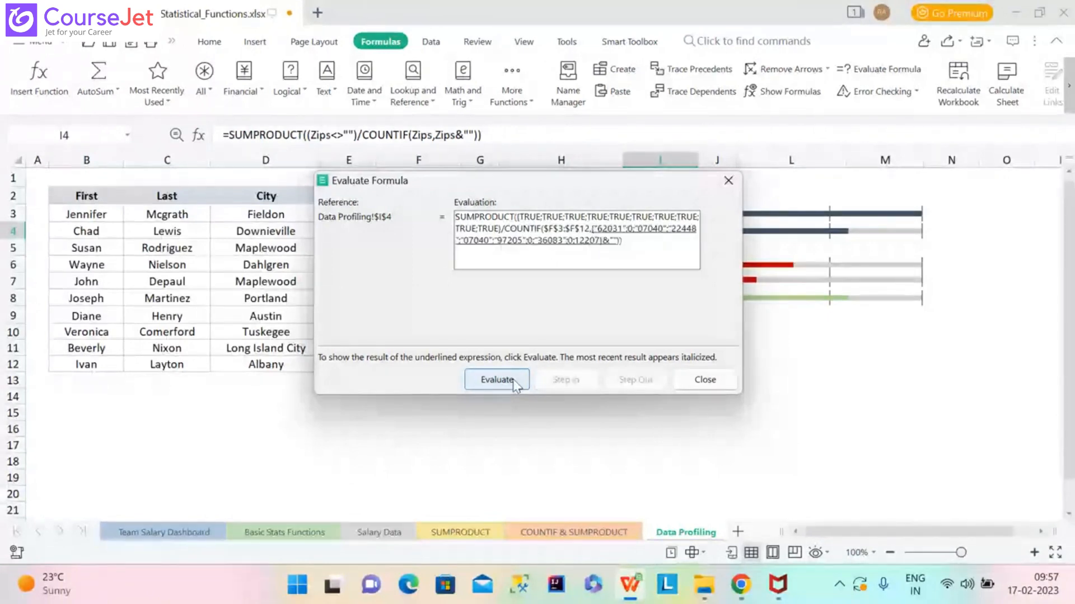
click(515, 384)
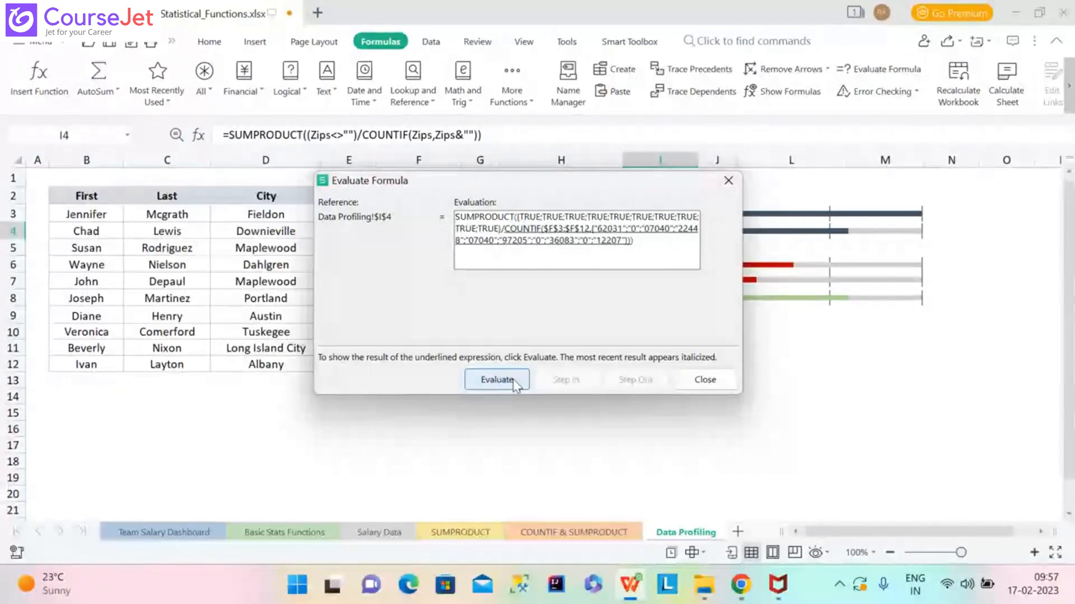
click(514, 384)
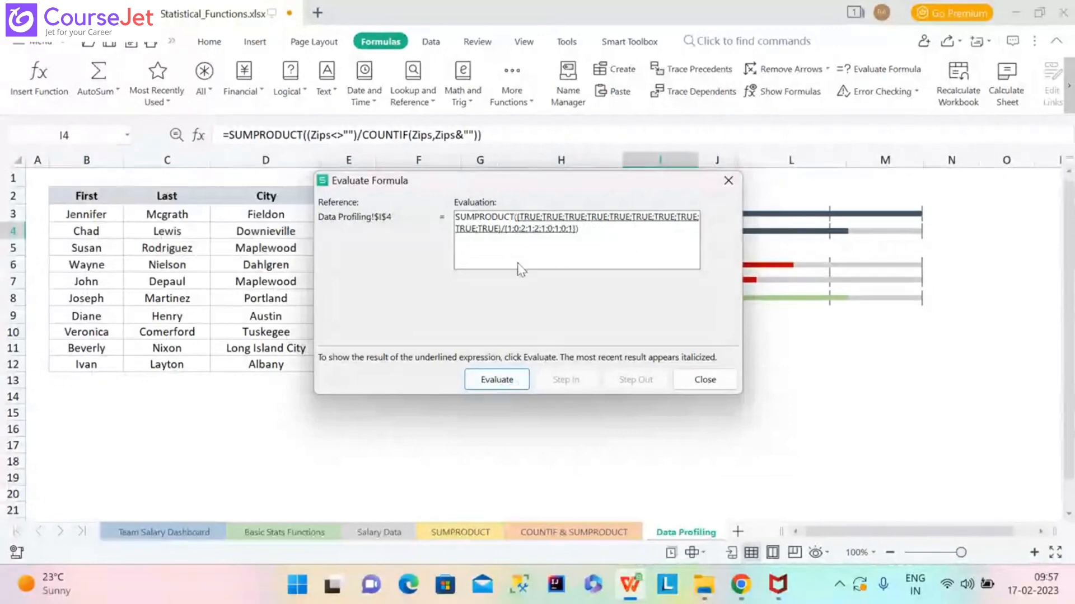
click(504, 380)
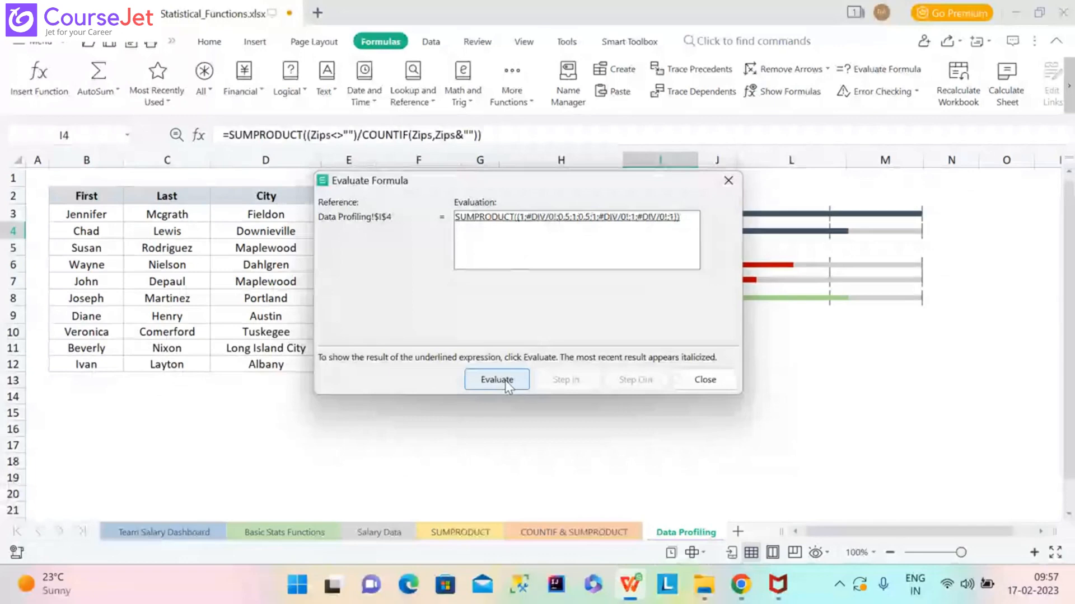
click(505, 381)
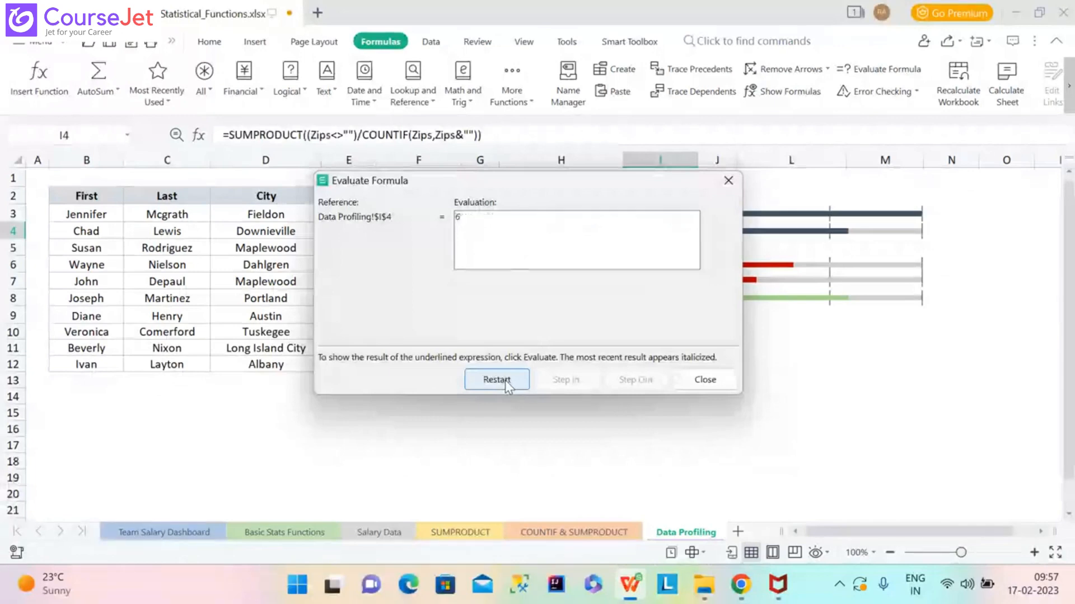
click(726, 178)
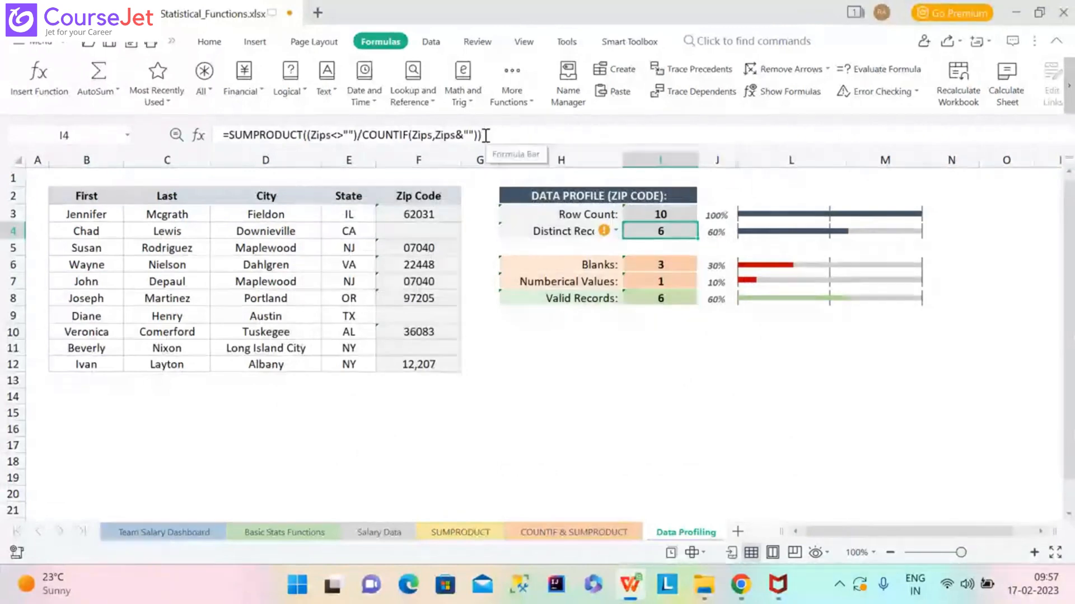
Select the entire revised =SUMPRODUCT((Zips<>"")/COUNTIF(Zips,Zips&"")) formula text in I4.
drag(485, 135, 229, 138)
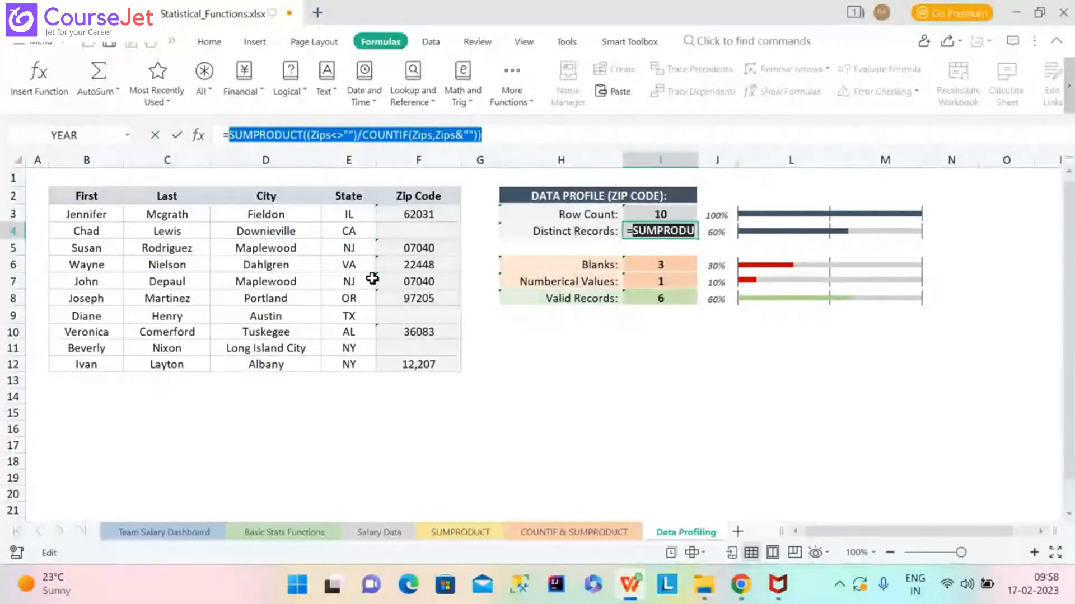
mouse_move(628, 582)
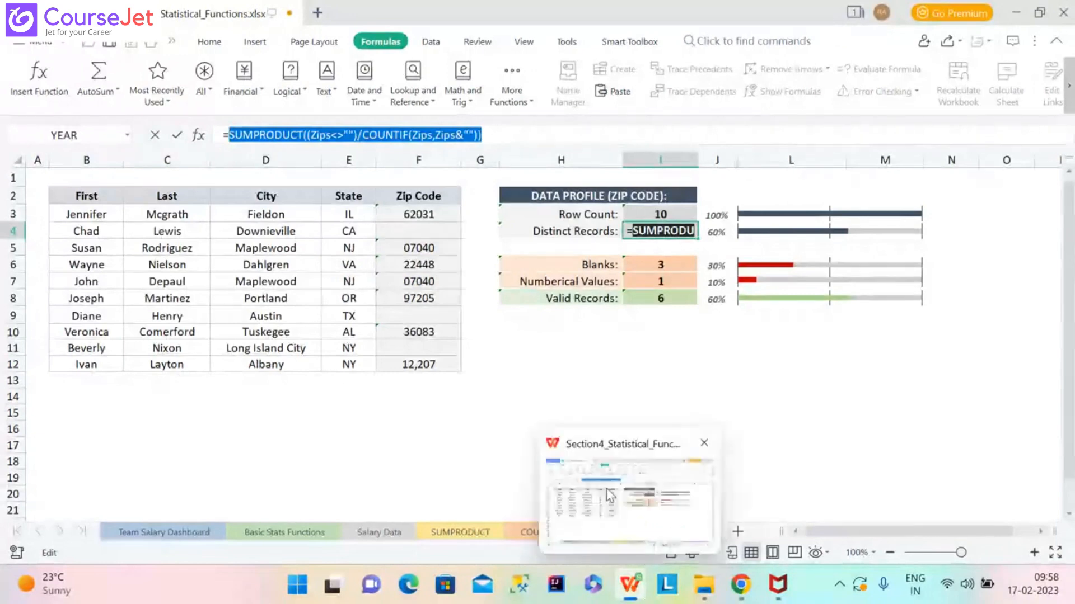